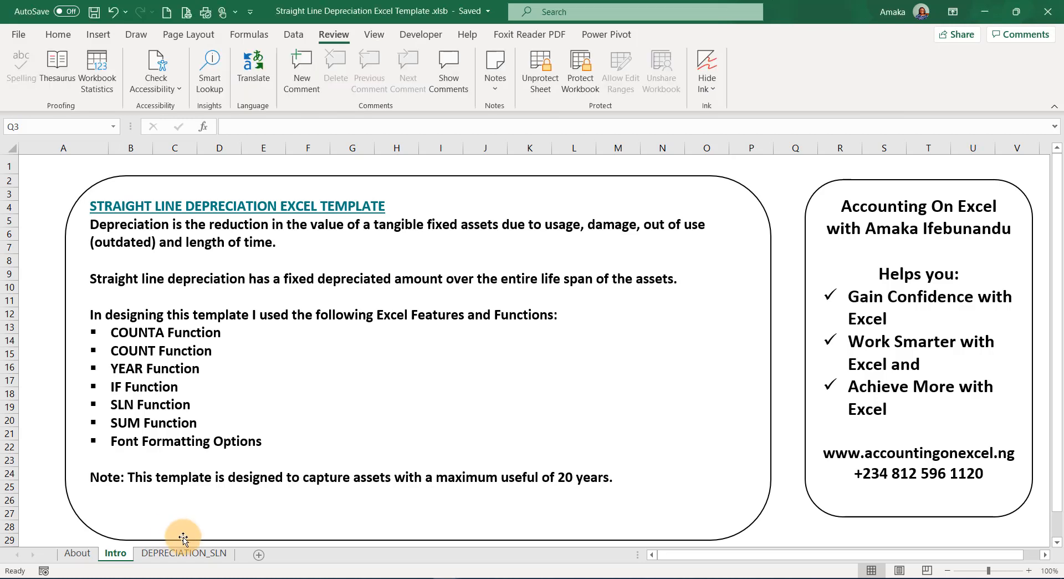
- Open the DEPRECIATION_SLN sheet and examine the cost, salvage, life and date inputs in C3:C6
click(187, 558)
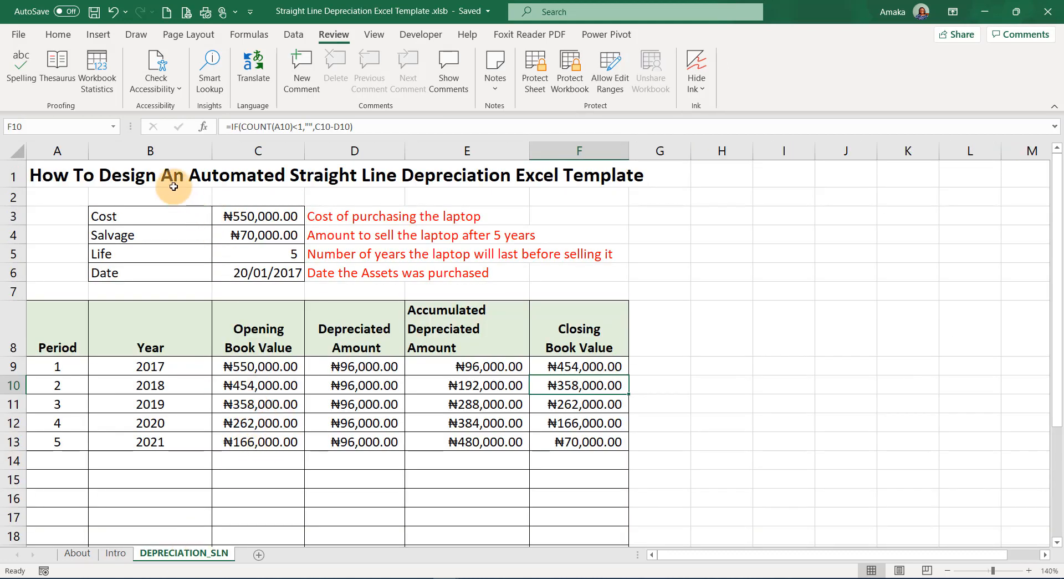
click(152, 220)
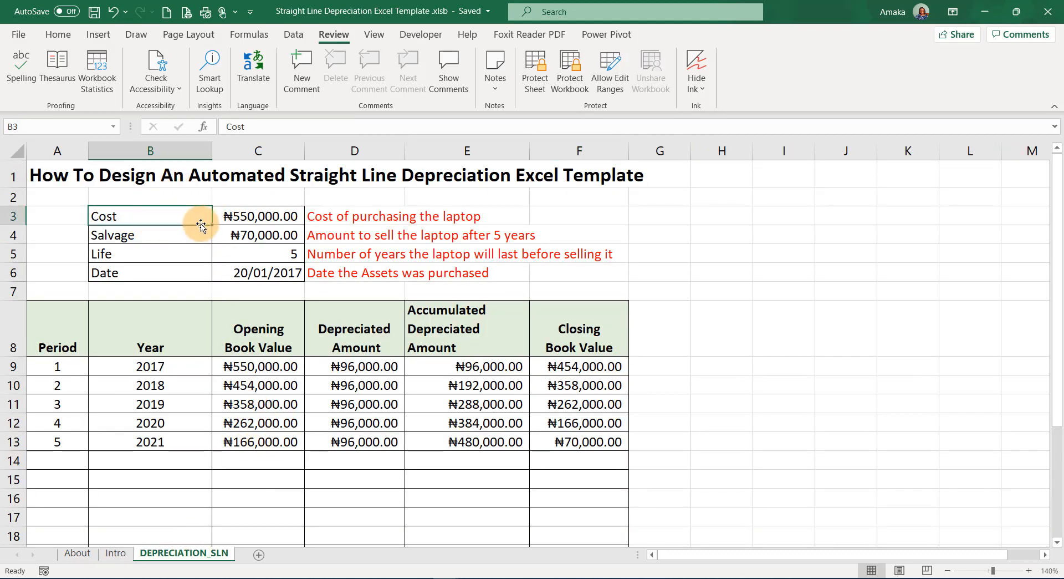
click(258, 217)
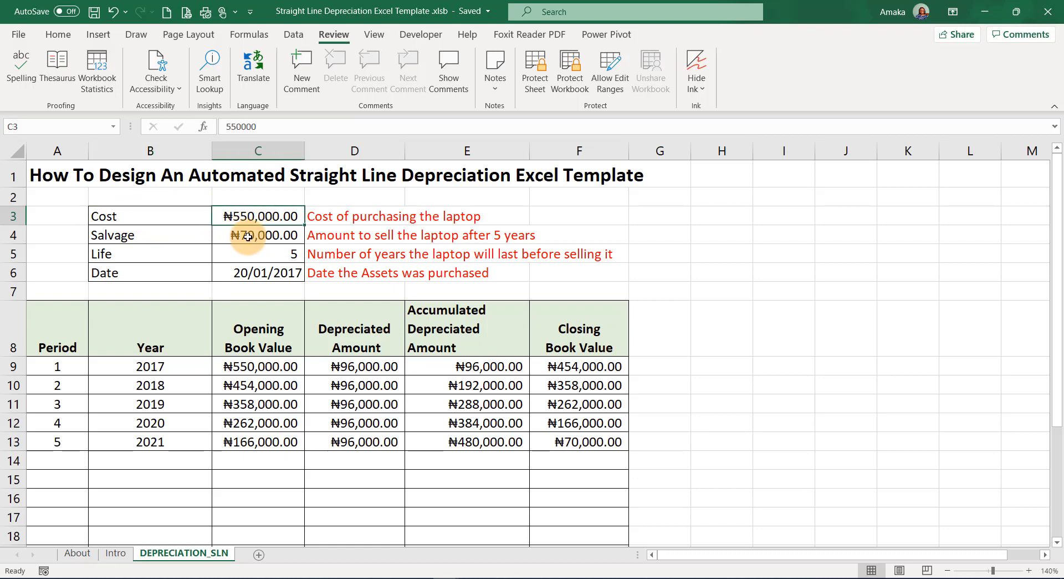
click(245, 235)
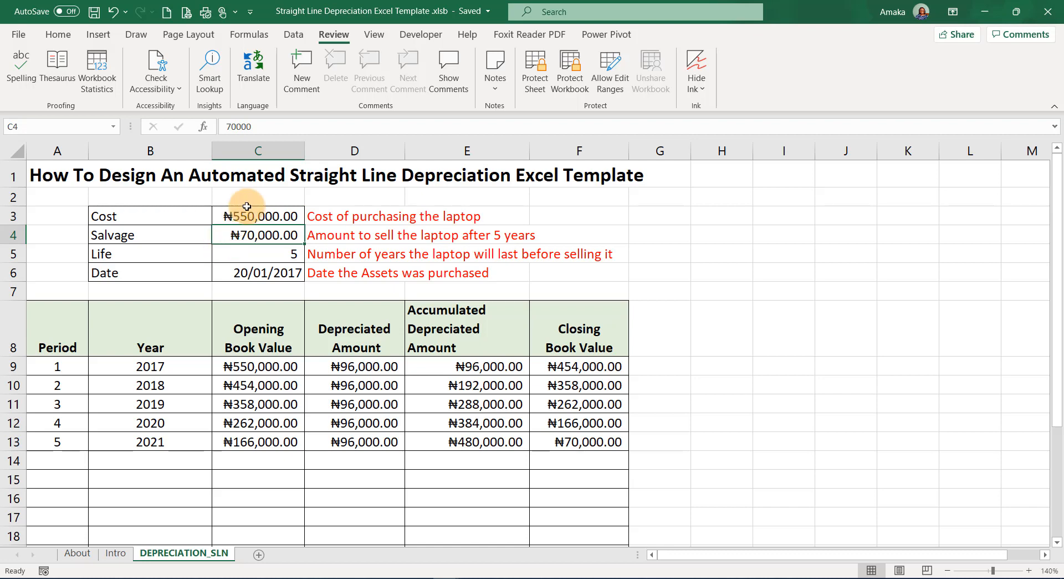
click(270, 218)
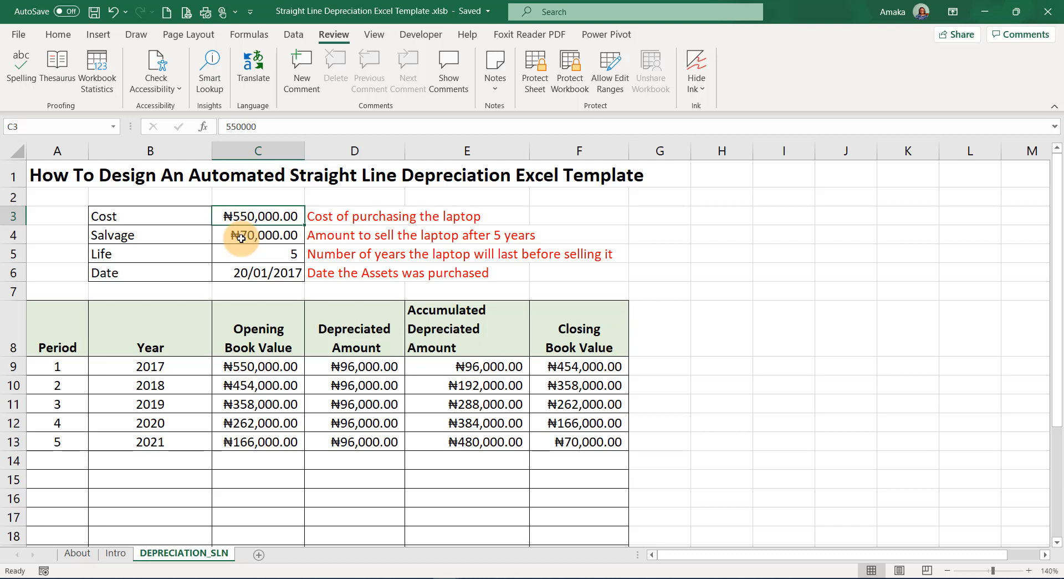
click(241, 237)
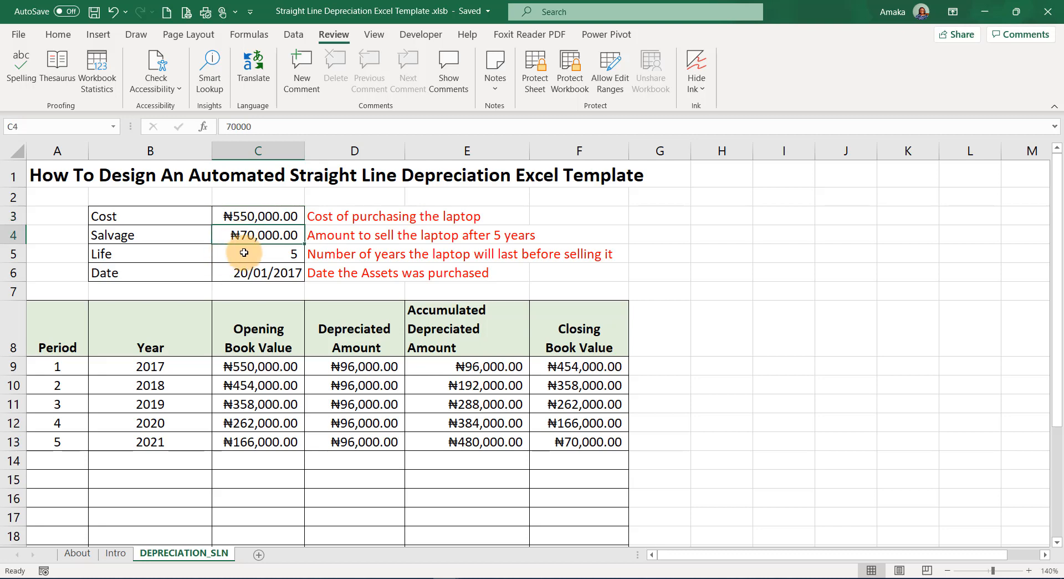
click(244, 253)
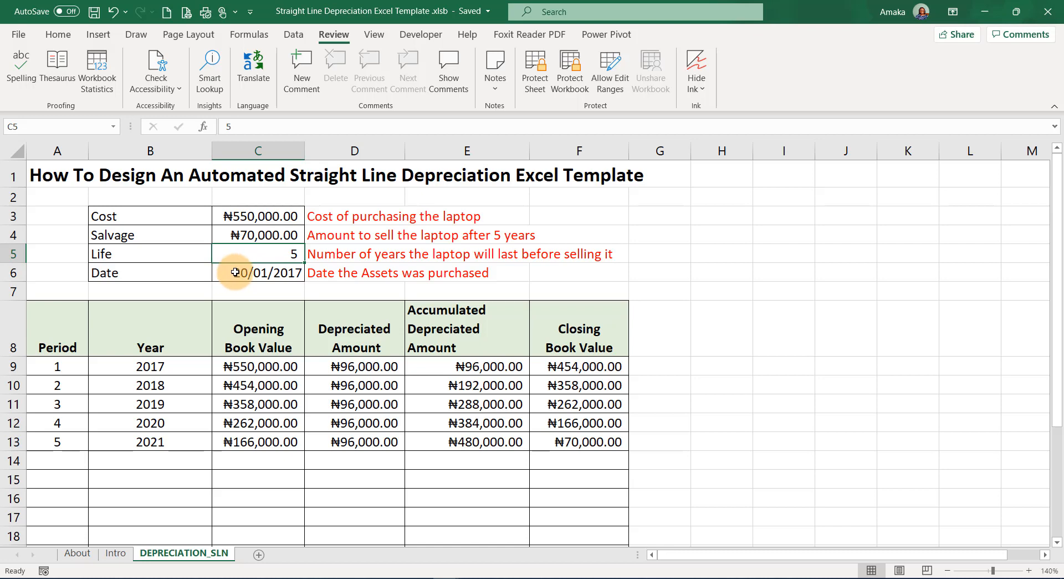
click(232, 275)
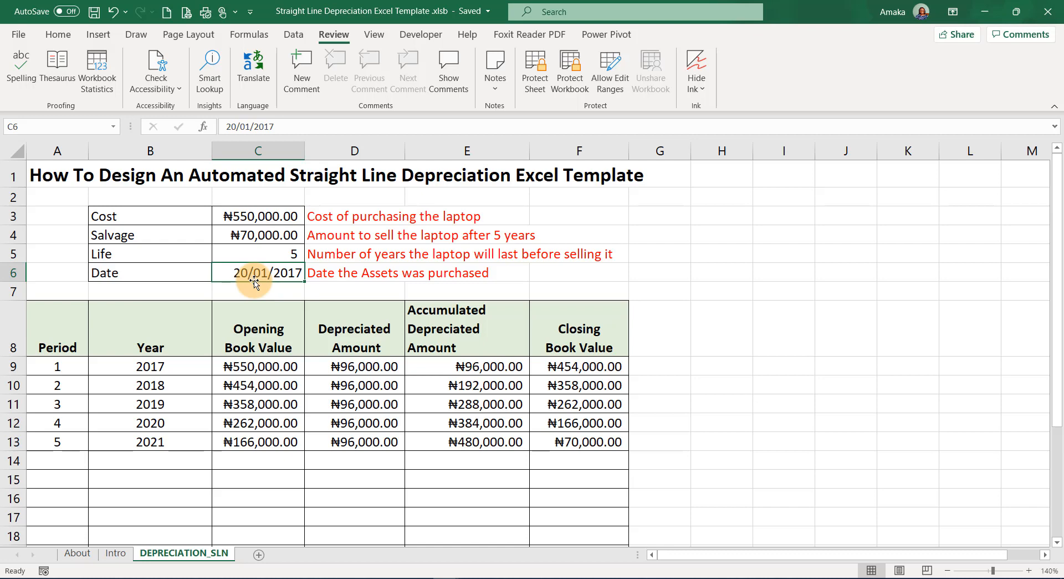
click(279, 215)
drag(279, 215, 273, 266)
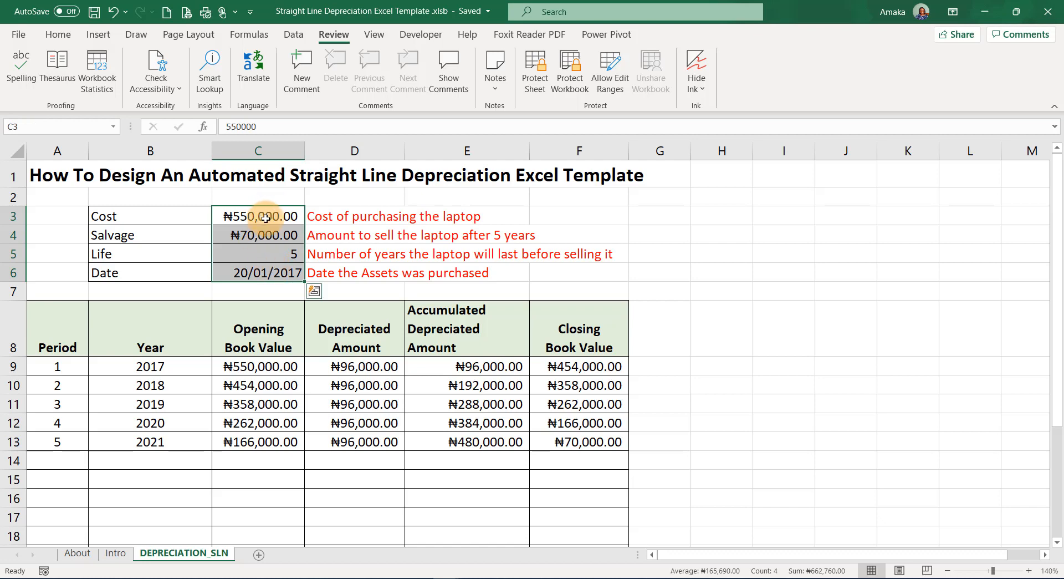
- Examine the depreciation schedule's column headings in row 8 and the period formula in A9
click(50, 329)
drag(50, 329, 531, 346)
click(41, 367)
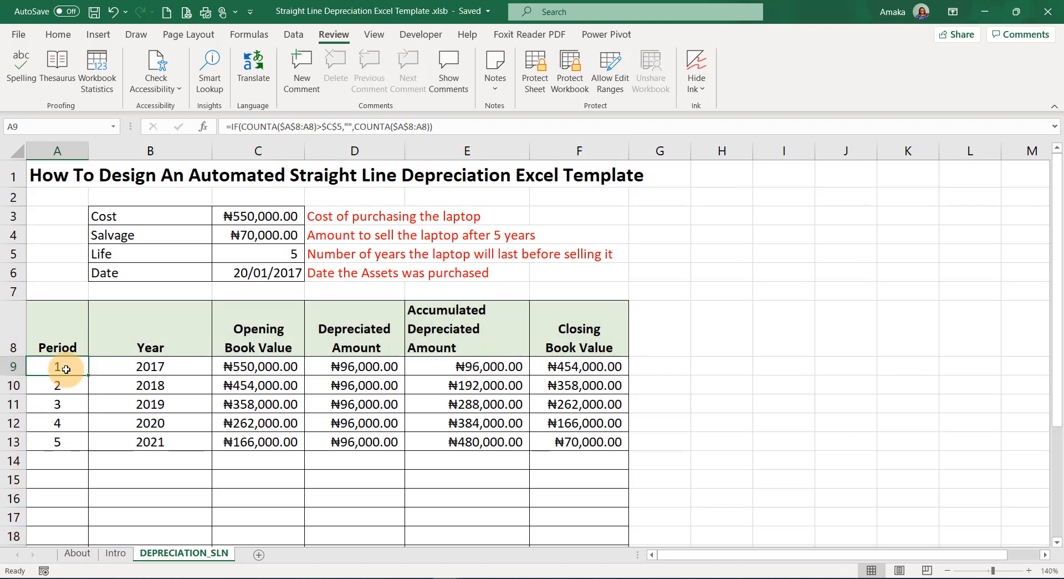
- Set the asset's life in C5 to 10 years and review the whole depreciation schedule
click(278, 255)
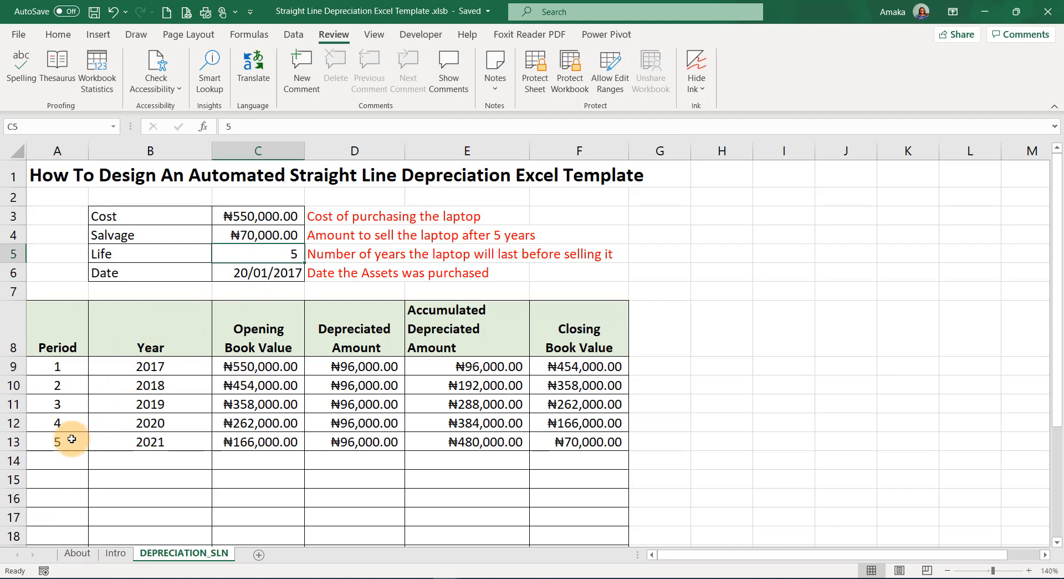
text(10)
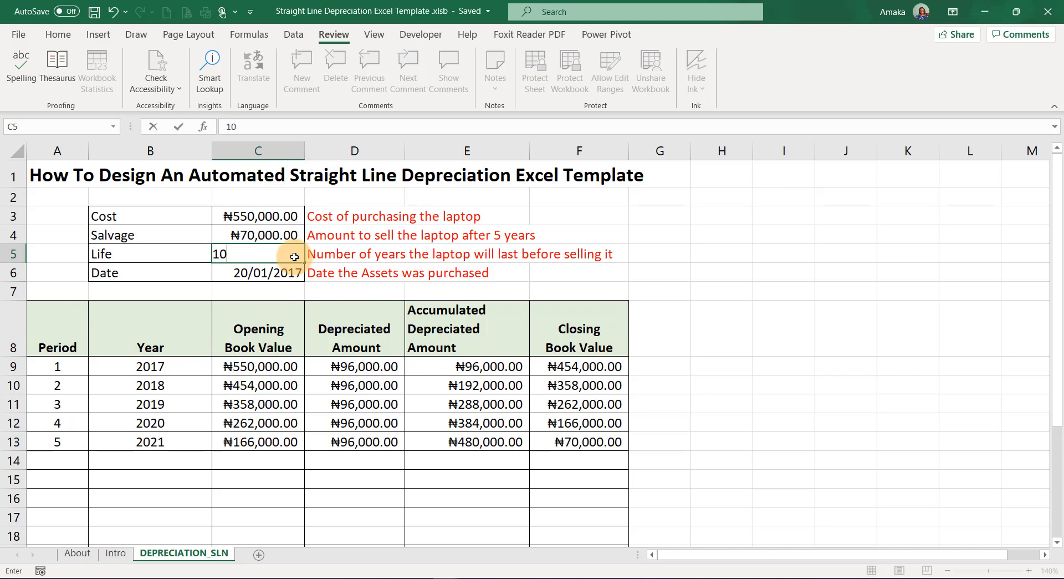
key(Return)
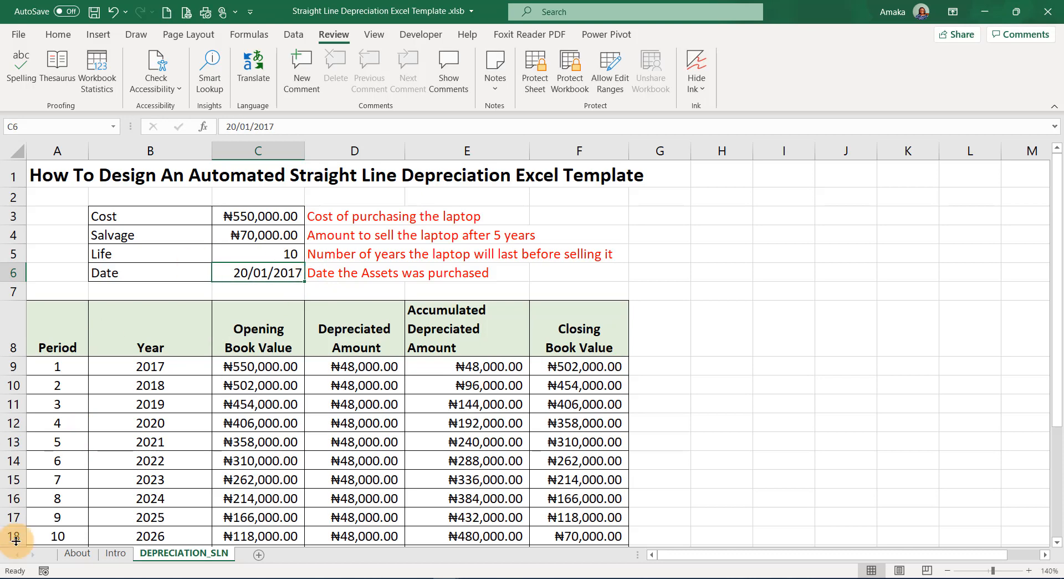
scroll(106, 502, down, 3)
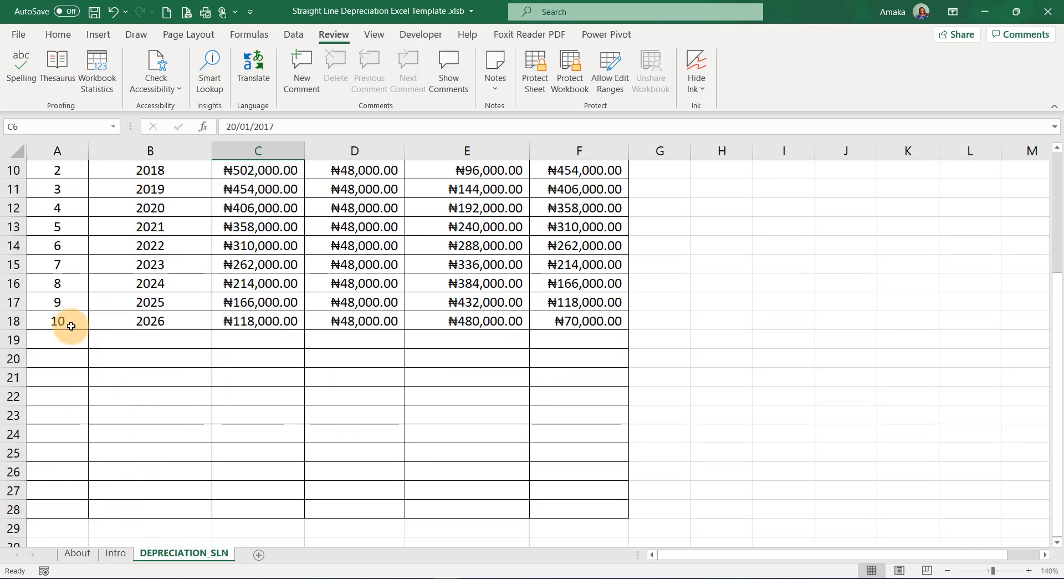
scroll(145, 354, up, 3)
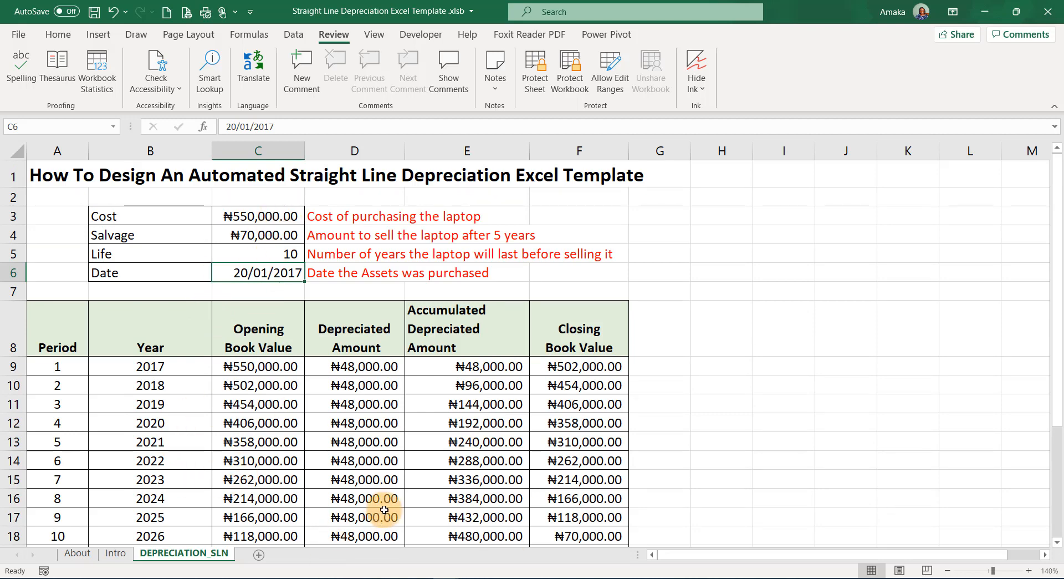
- Set the asset's life in C5 back to 5 years and check the first opening book value in C9
click(241, 249)
text(5)
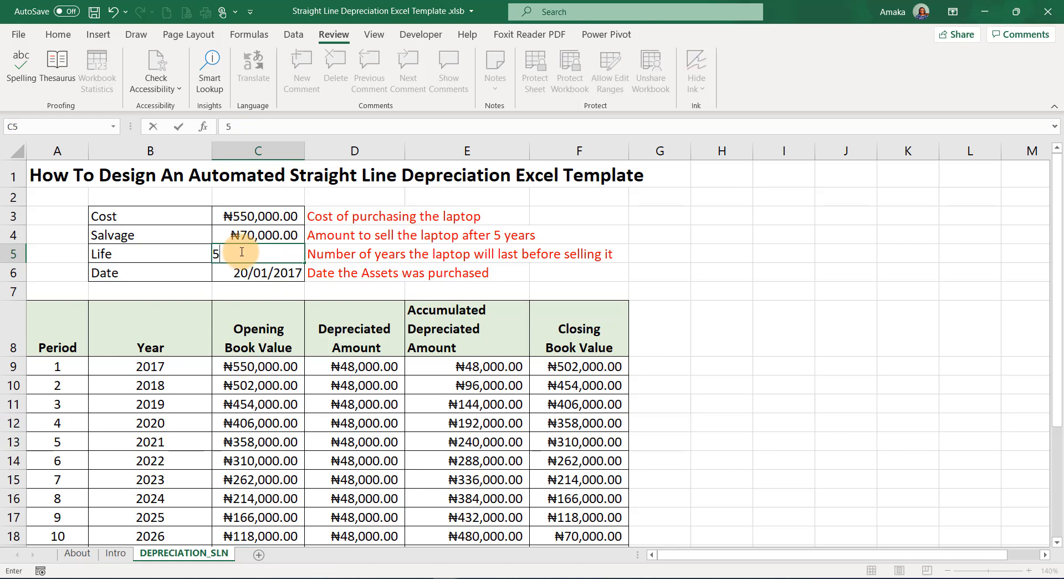
key(Return)
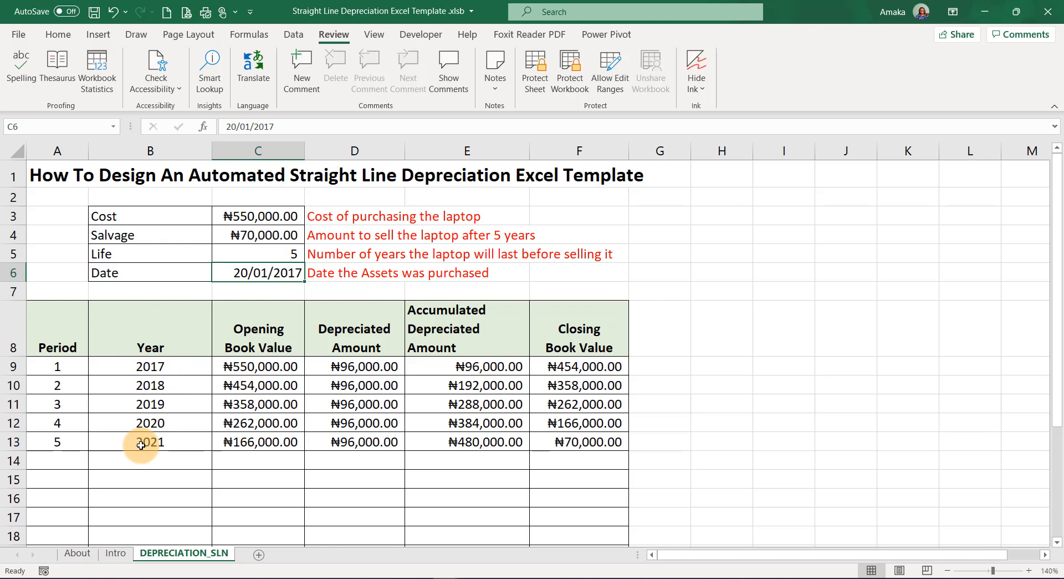
click(252, 367)
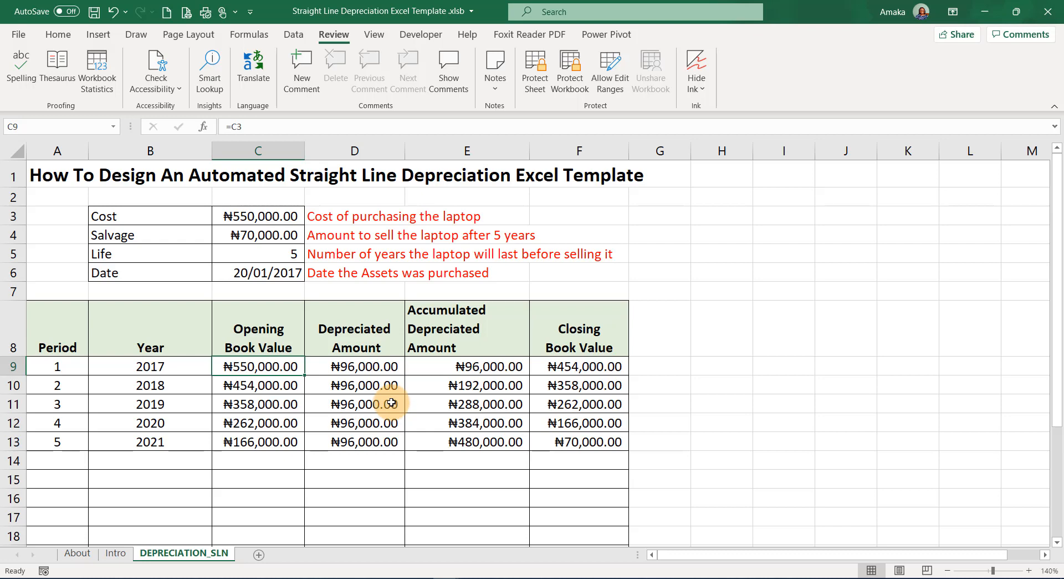
- Add a new worksheet and copy range A1:F28 from the DEPRECIATION_SLN sheet
click(258, 554)
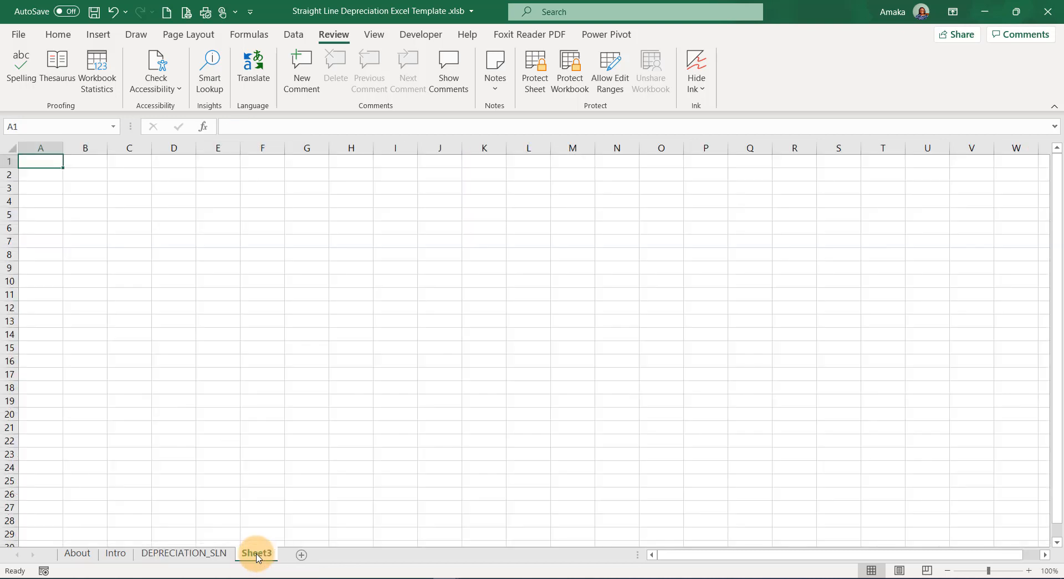
click(189, 555)
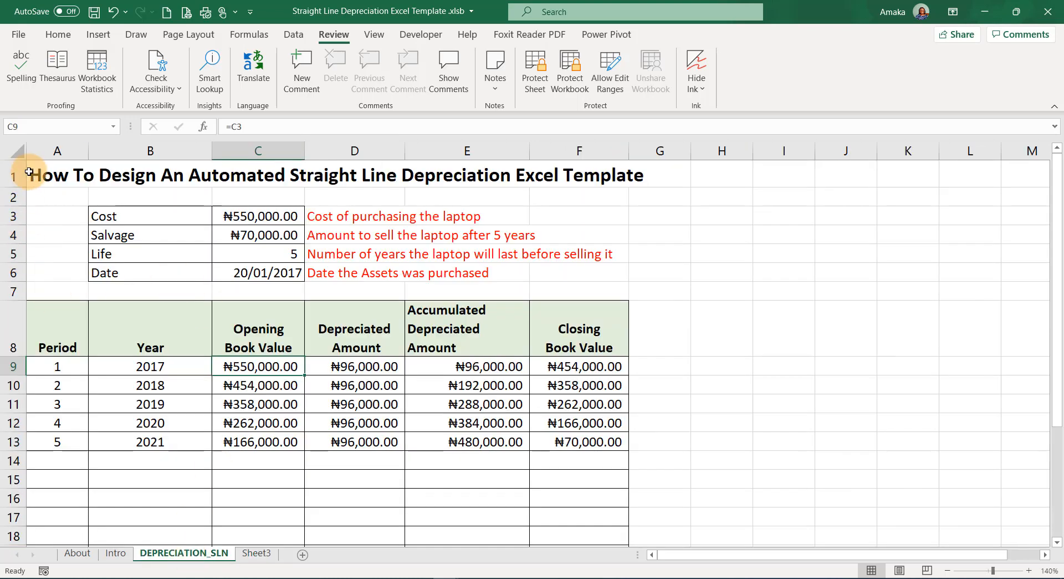
drag(28, 172, 555, 416)
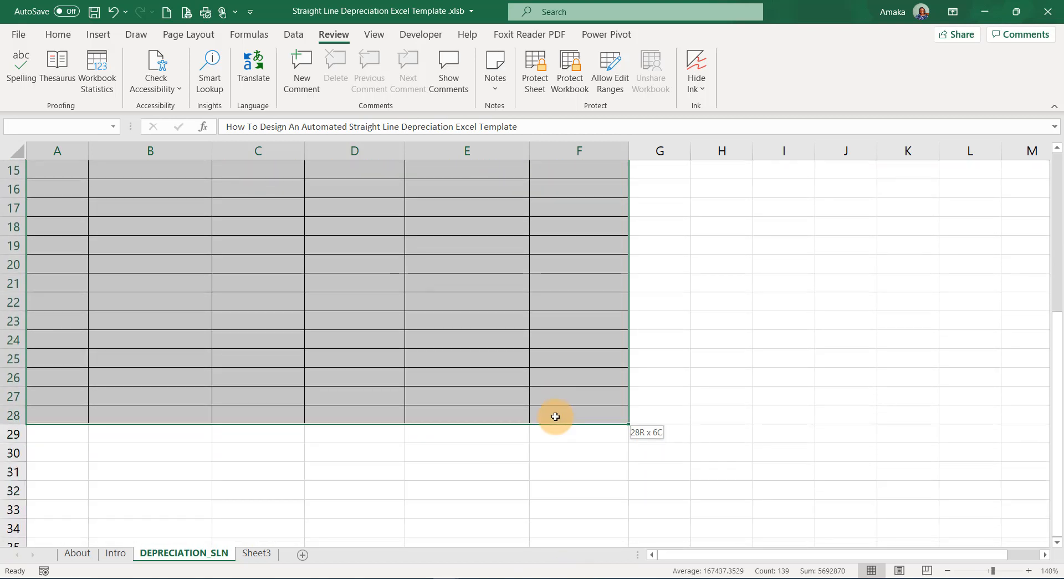
key(ctrl+c)
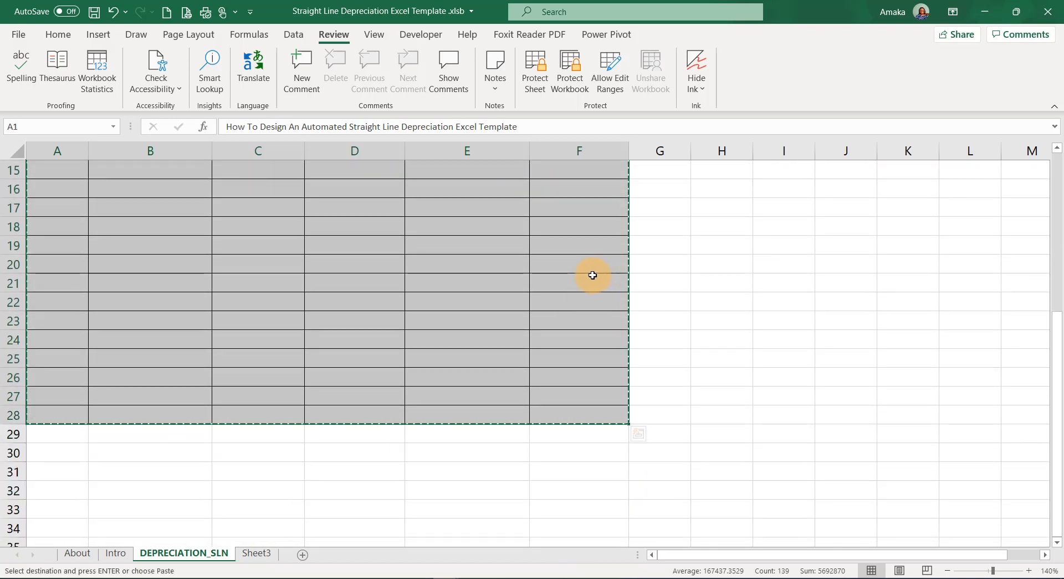
- Paste the copied template as values only into the new Sheet3, starting at A1
click(258, 553)
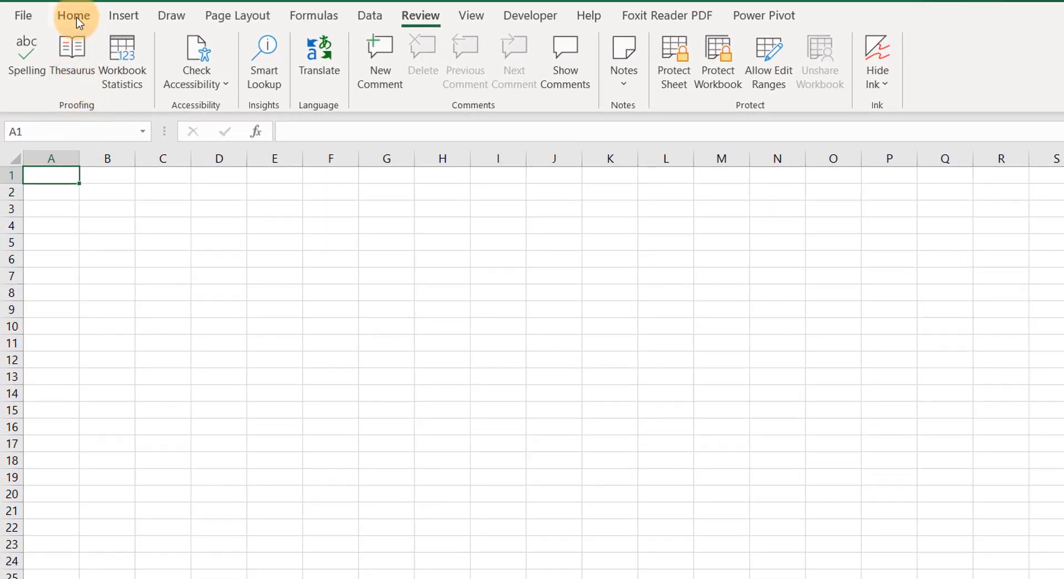
click(77, 18)
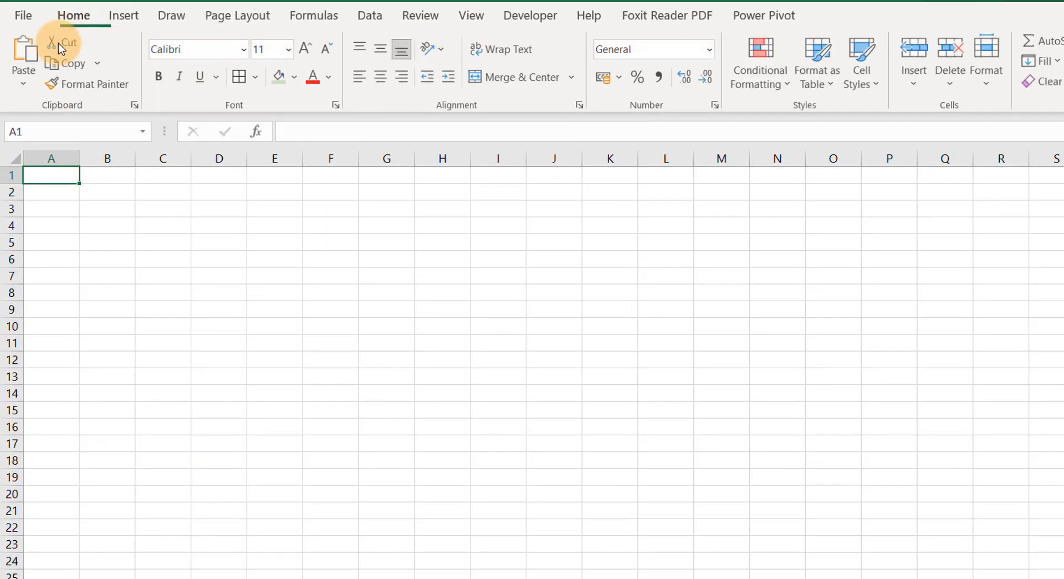
click(26, 85)
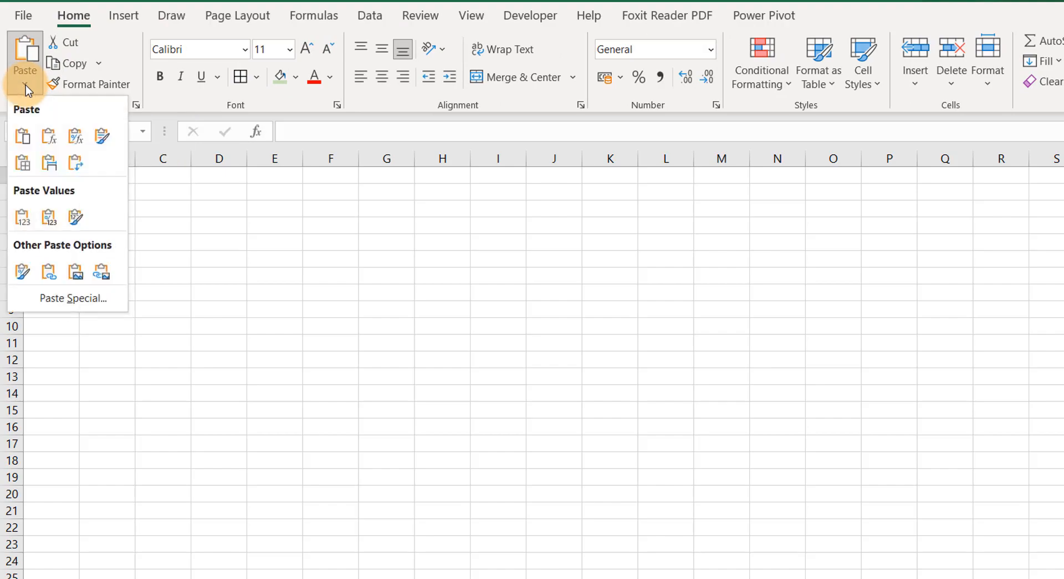
click(31, 217)
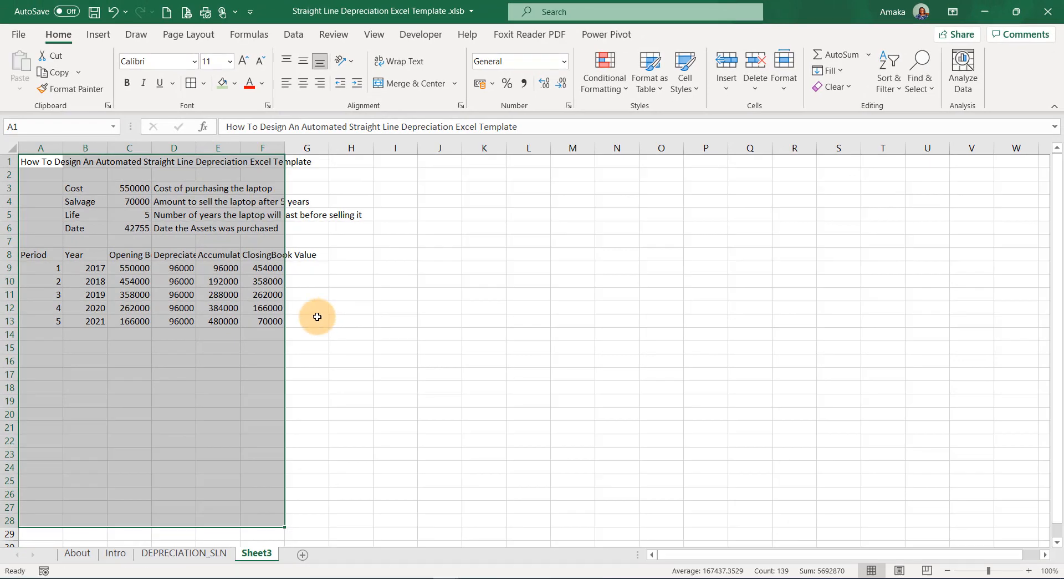
click(411, 405)
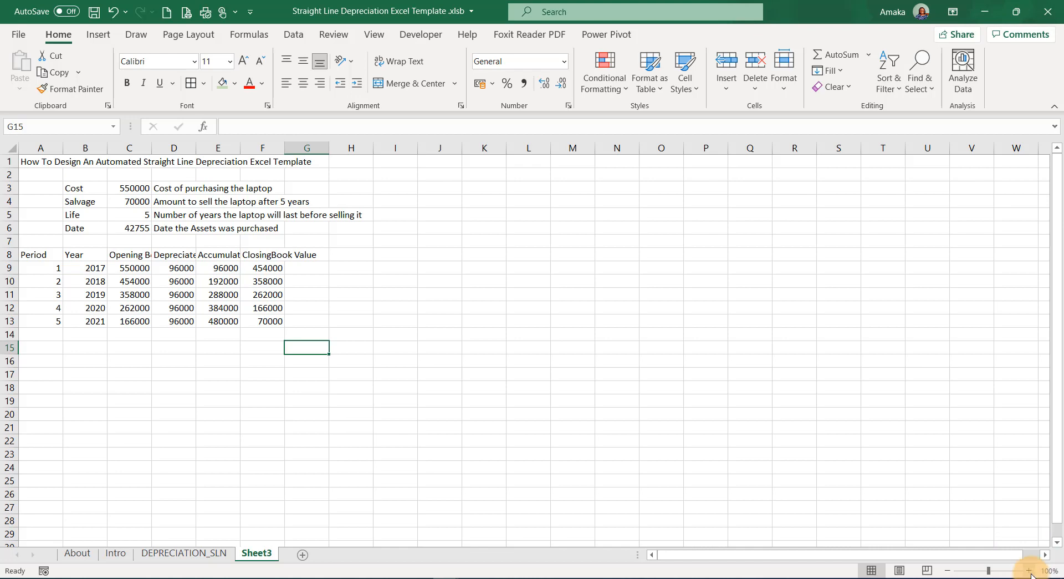
- Make the title in A1 of Sheet3 bold and increase its font size to 14
click(1029, 570)
click(1029, 571)
click(1028, 571)
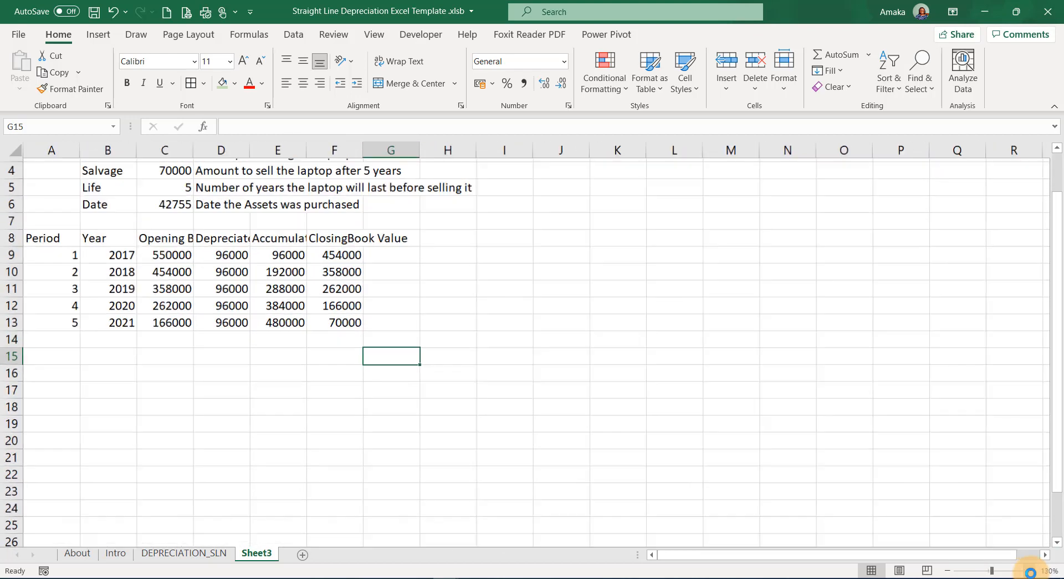
click(1029, 570)
scroll(200, 361, up, 2)
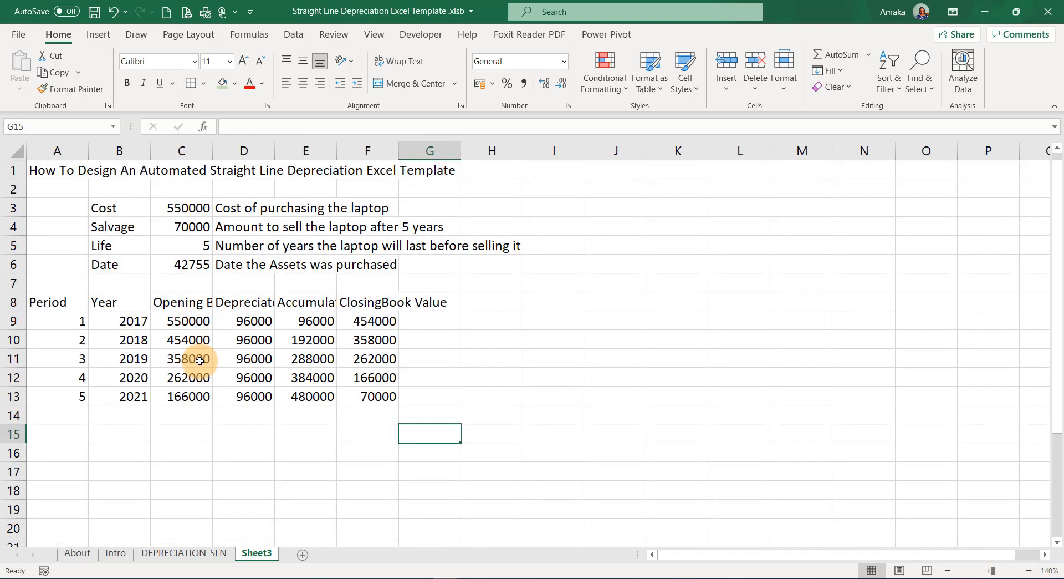
click(57, 173)
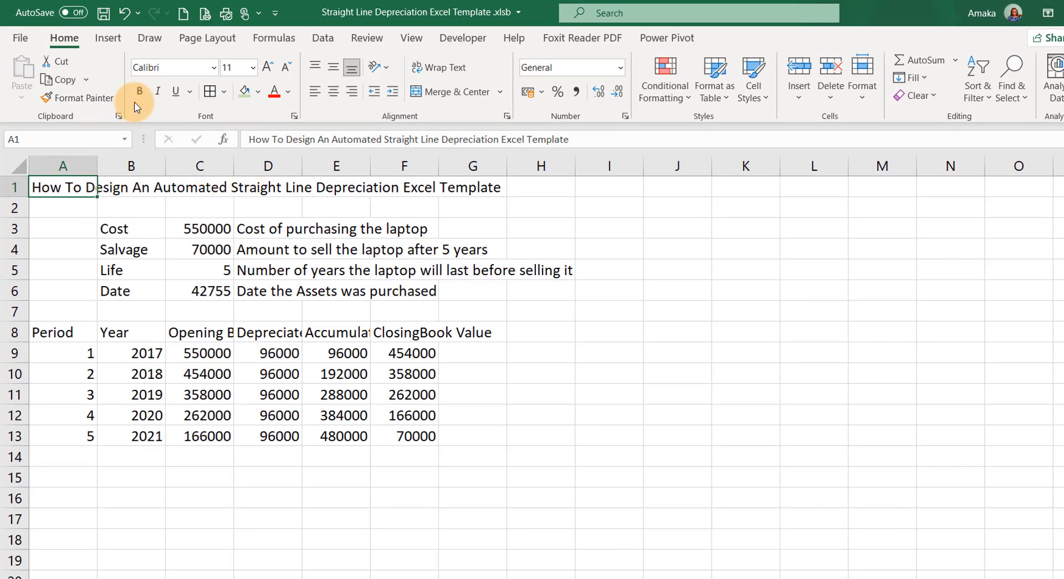
click(139, 92)
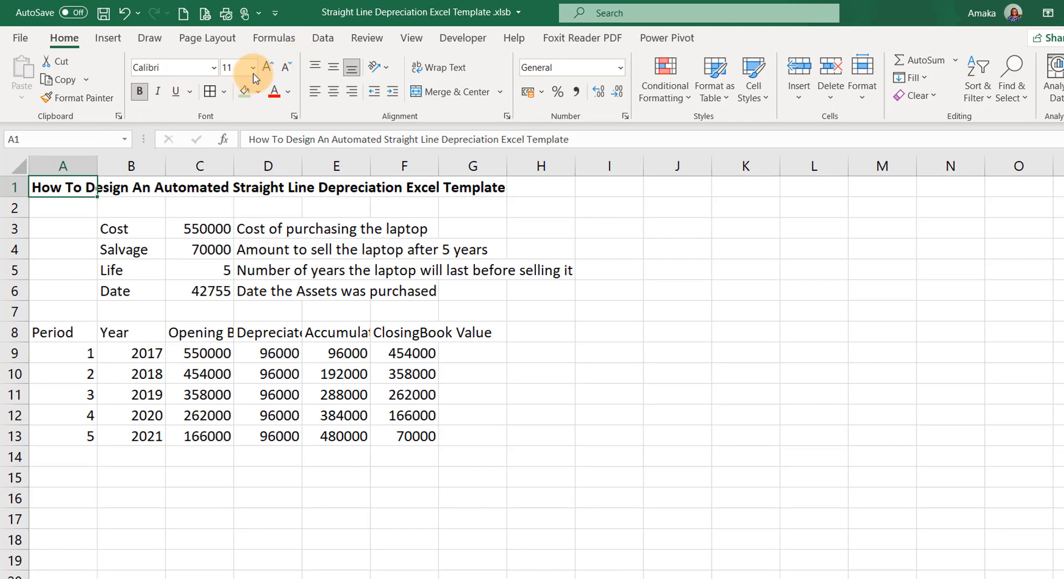
click(267, 67)
click(268, 68)
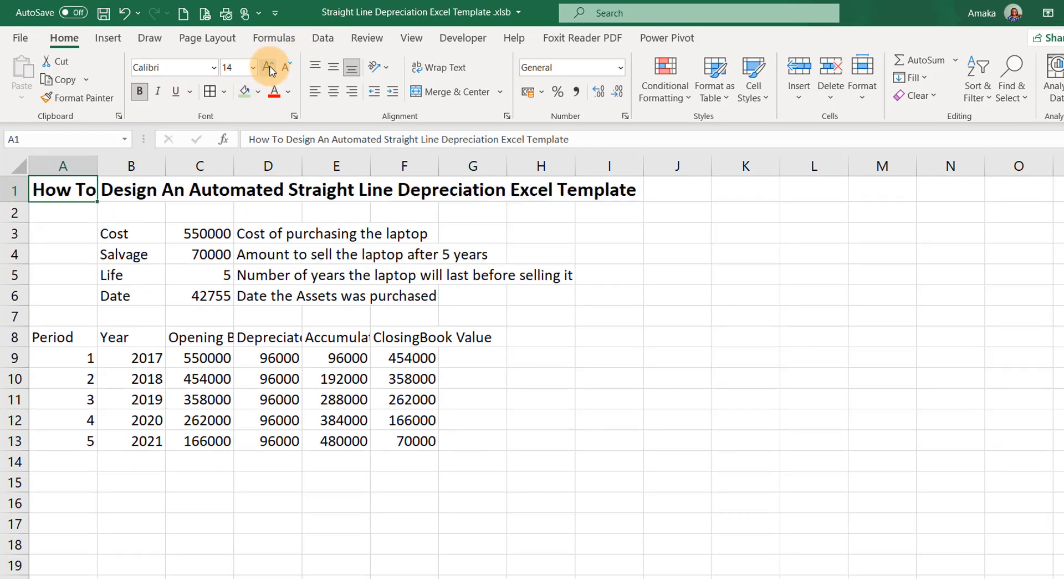
- Apply all borders to the asset inputs in B3:C6
drag(123, 234, 208, 297)
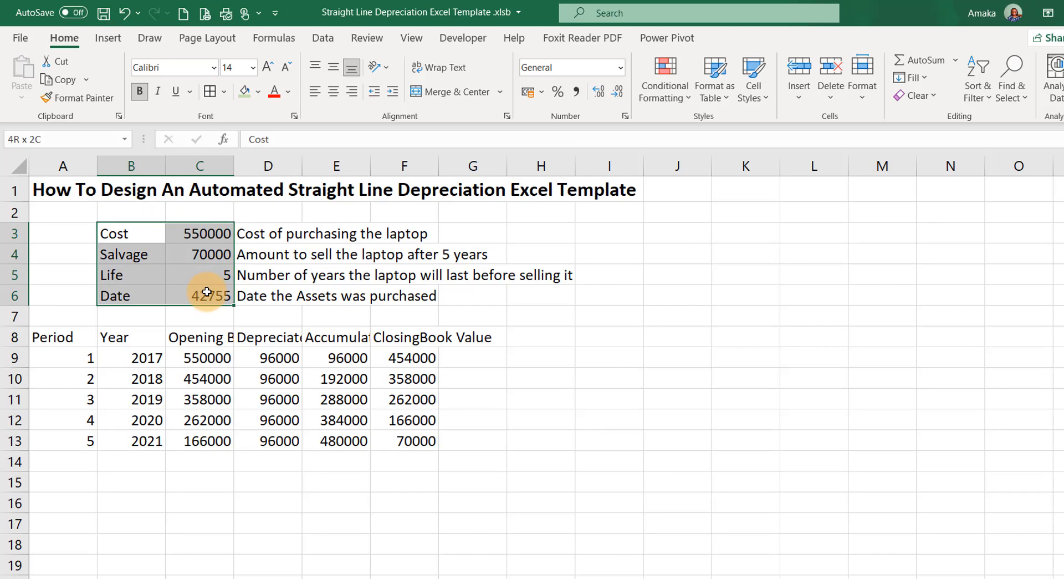
click(210, 92)
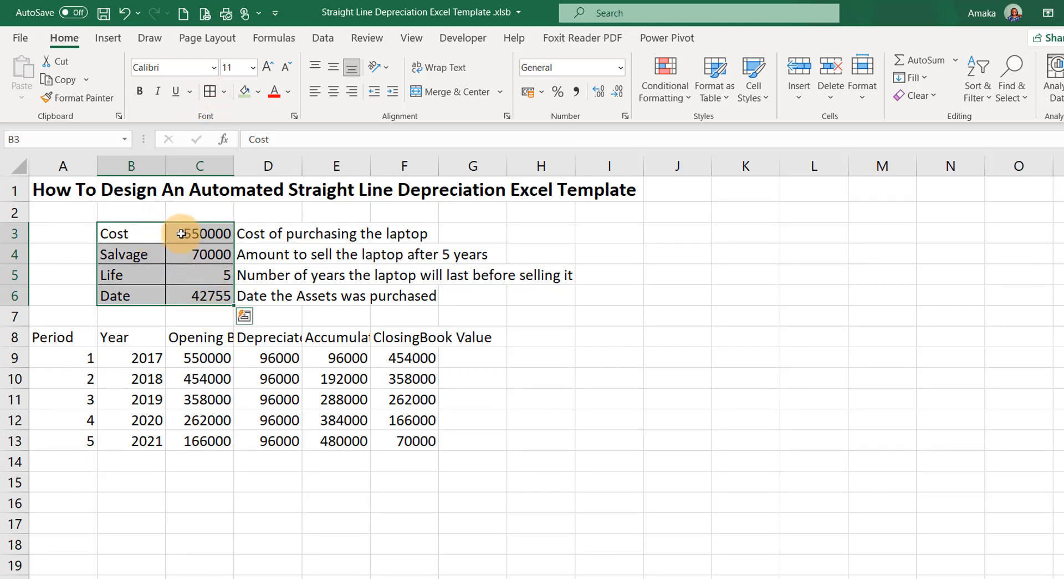
- Format the Cost and Salvage amounts in C3:C4 with comma style and no decimal places
drag(182, 233, 199, 248)
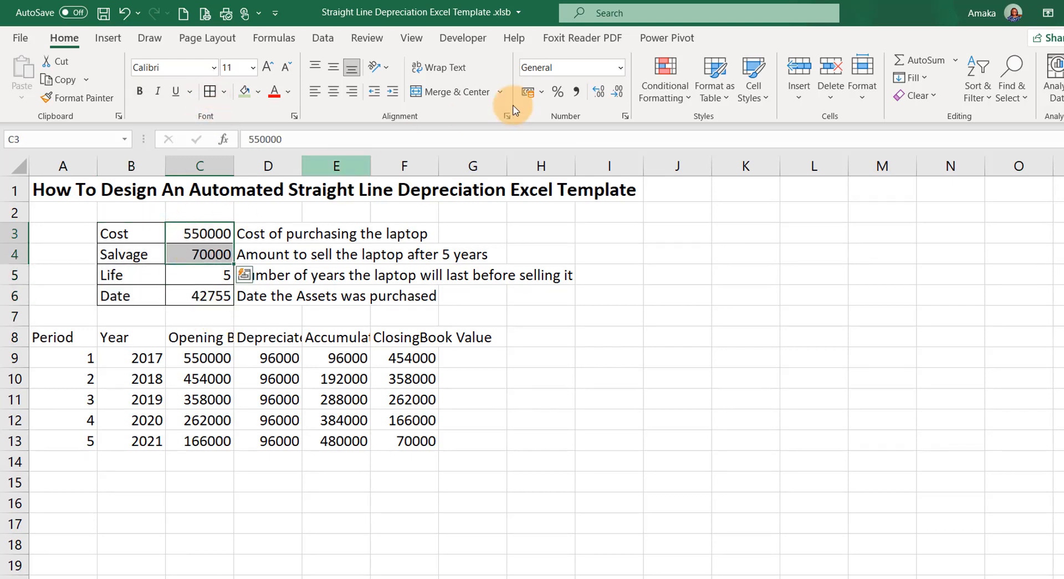
click(576, 91)
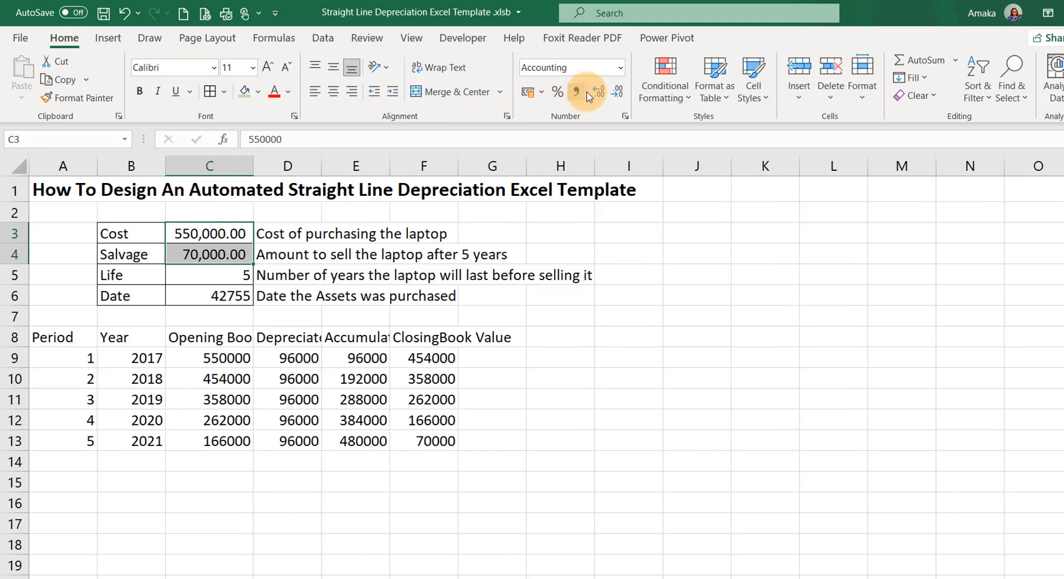
click(600, 92)
click(619, 92)
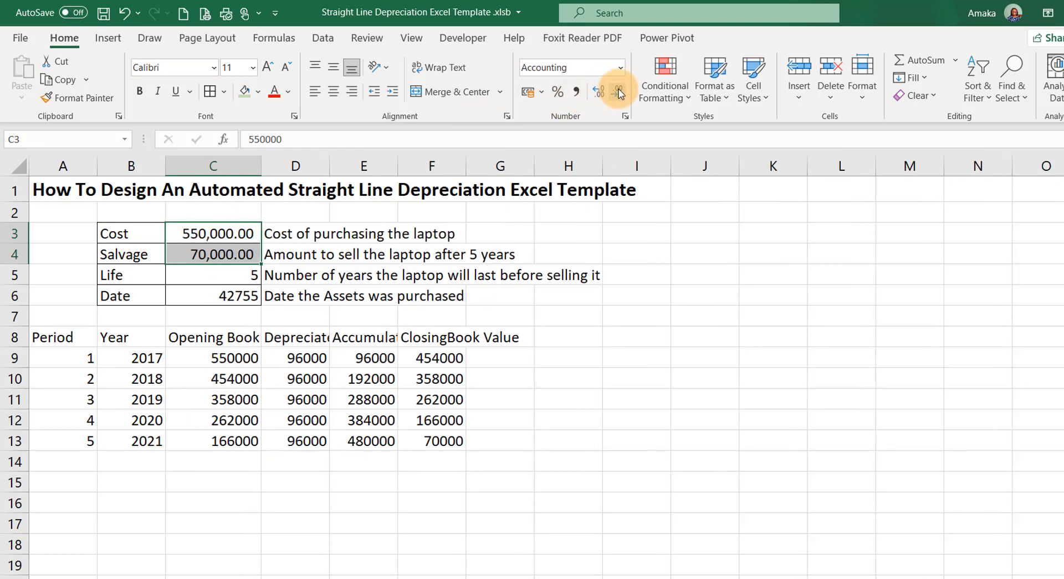
click(619, 92)
click(619, 92)
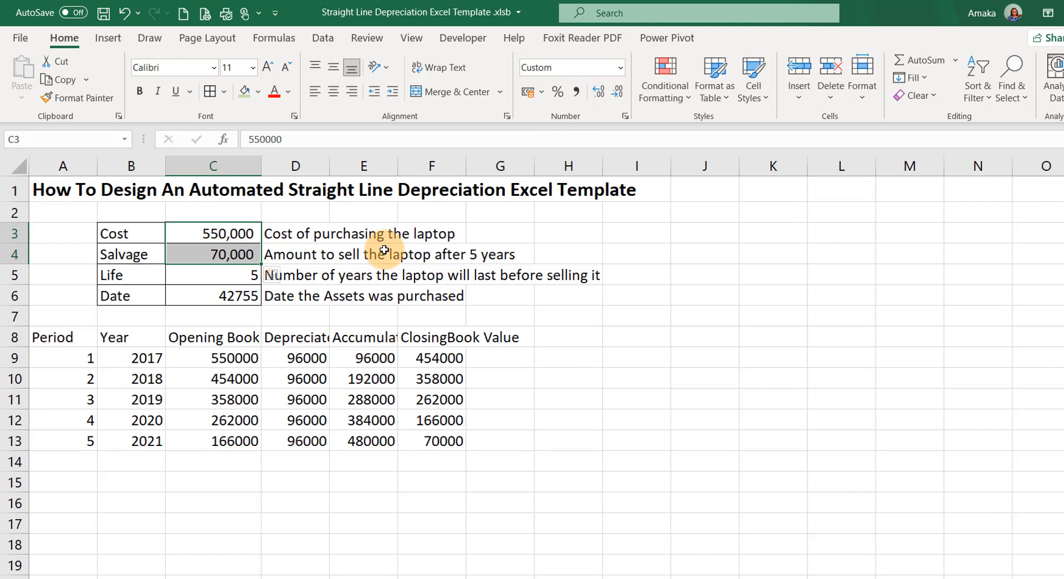
- Format the purchase date in C6 as Short Date
click(244, 296)
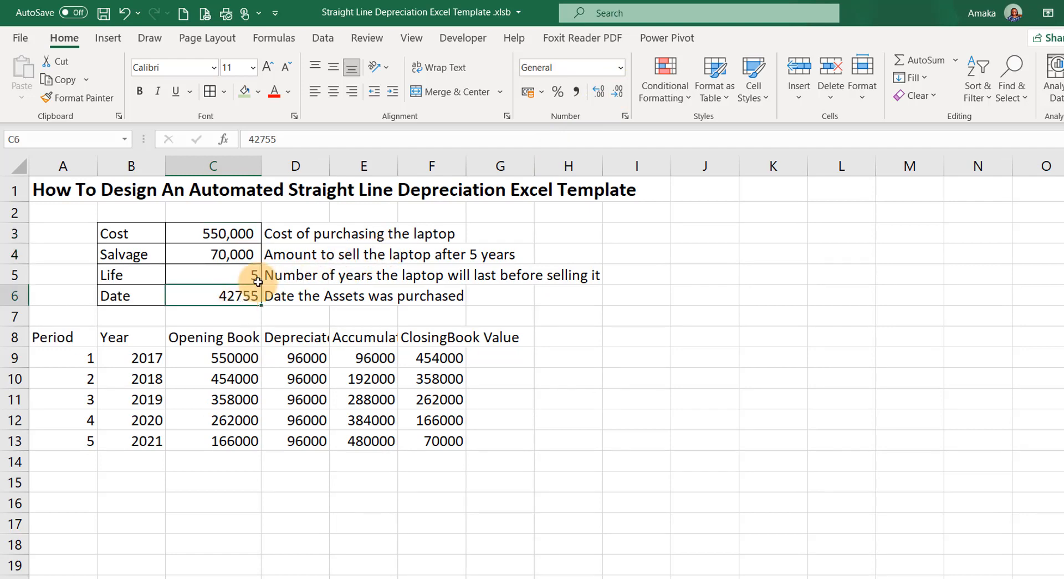
click(619, 67)
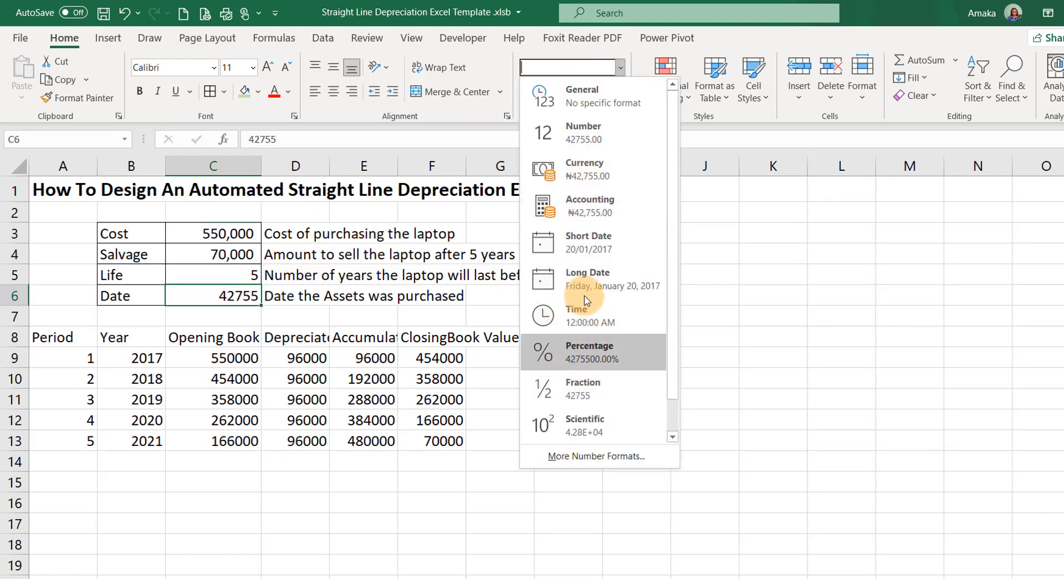
click(584, 245)
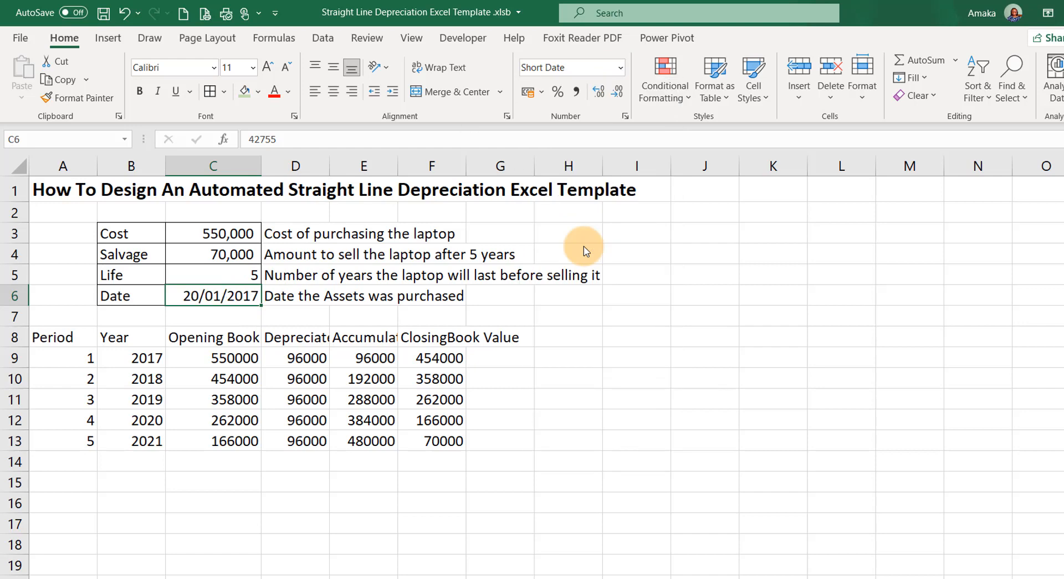
- Change the font colour of the input descriptions in D3:D6 to red
click(309, 233)
drag(298, 287, 281, 295)
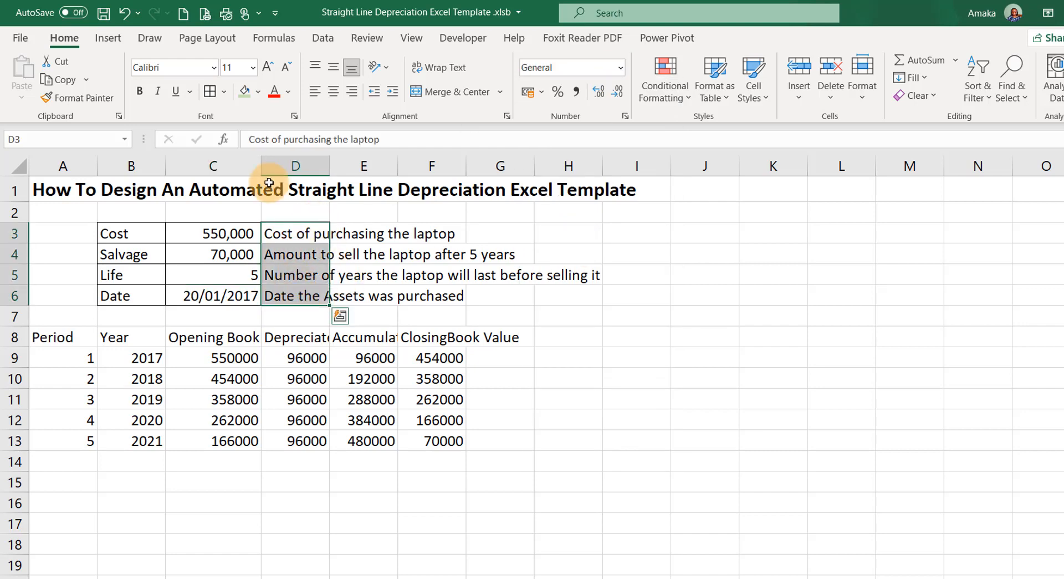
click(273, 97)
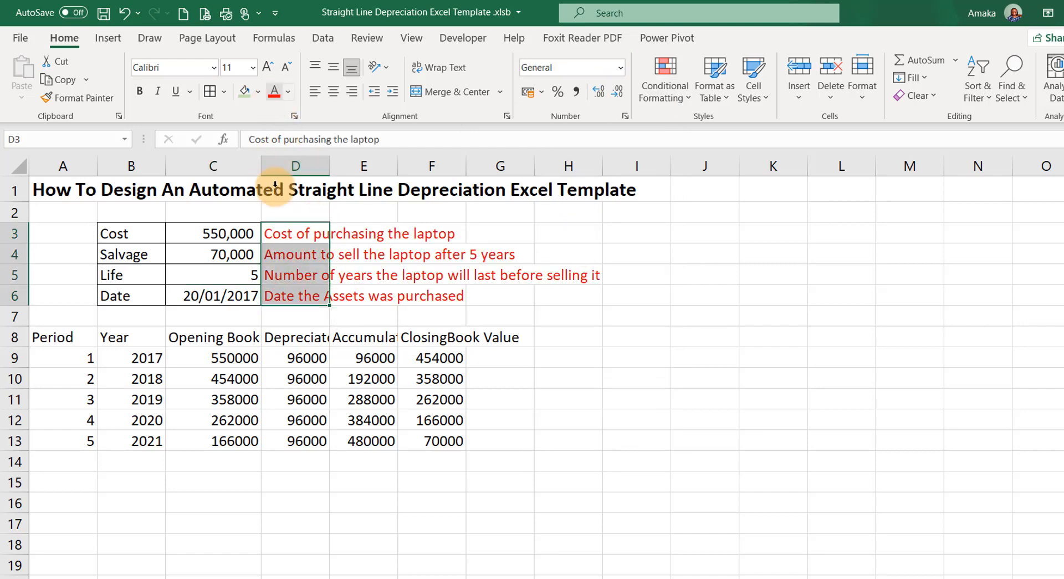
click(558, 337)
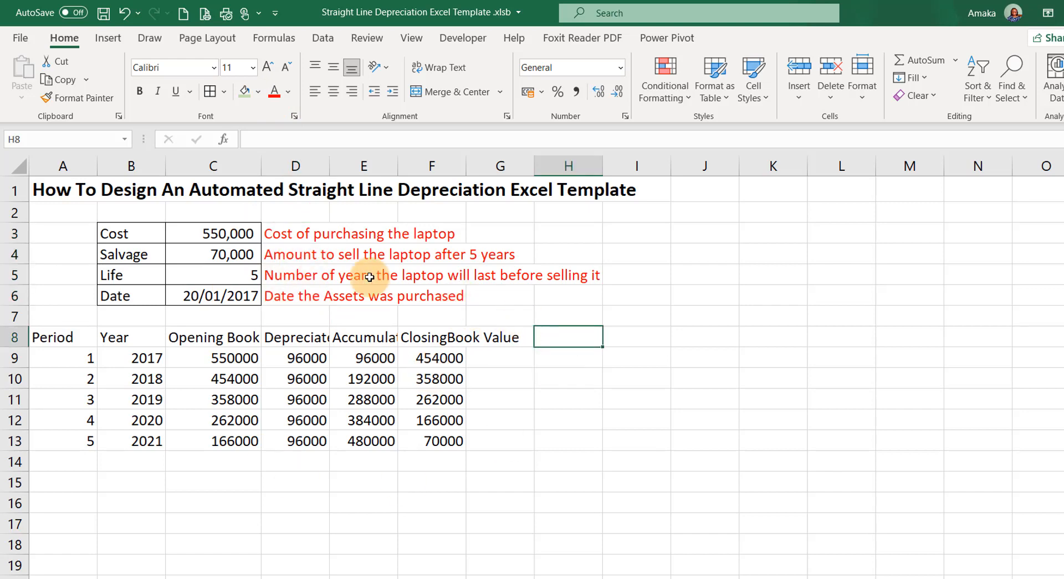
- Apply all borders to the depreciation schedule in A8:F28
scroll(203, 255, down, 2)
mouse_move(53, 228)
mouse_down()
mouse_move(426, 270)
mouse_move(416, 427)
mouse_move(425, 577)
mouse_move(423, 545)
mouse_move(421, 554)
mouse_up()
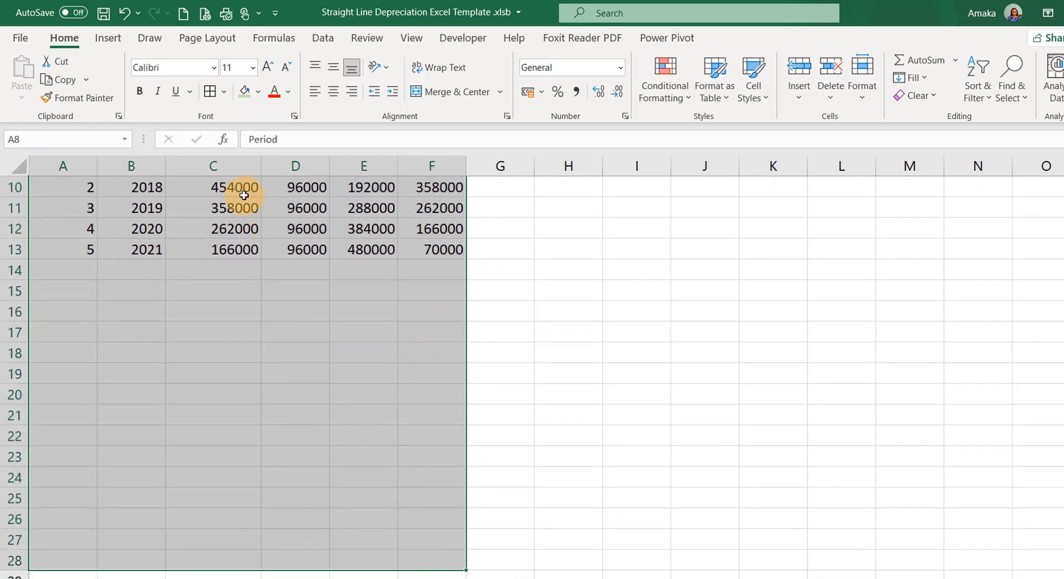
scroll(297, 392, up, 3)
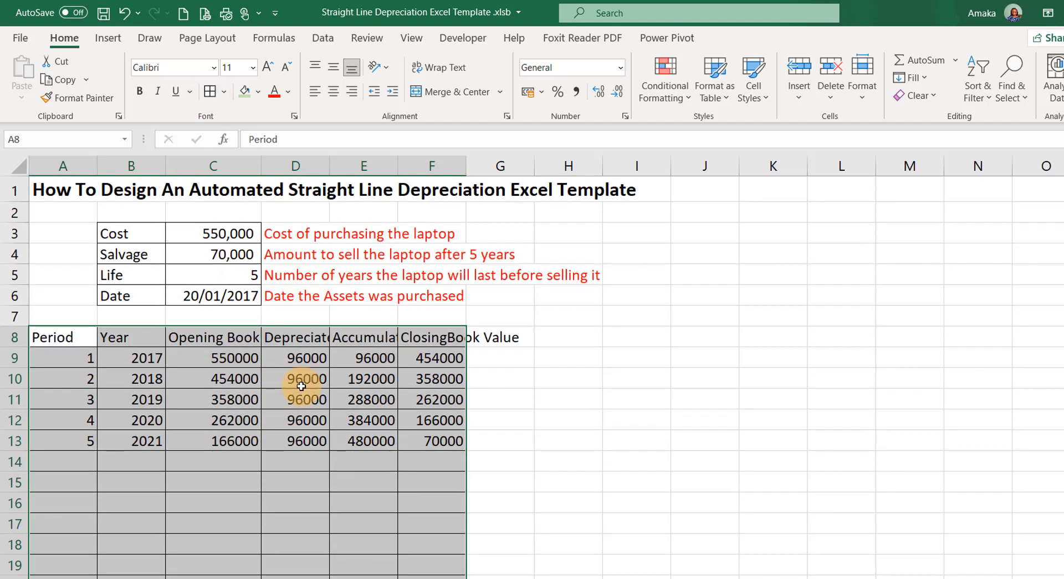
click(335, 479)
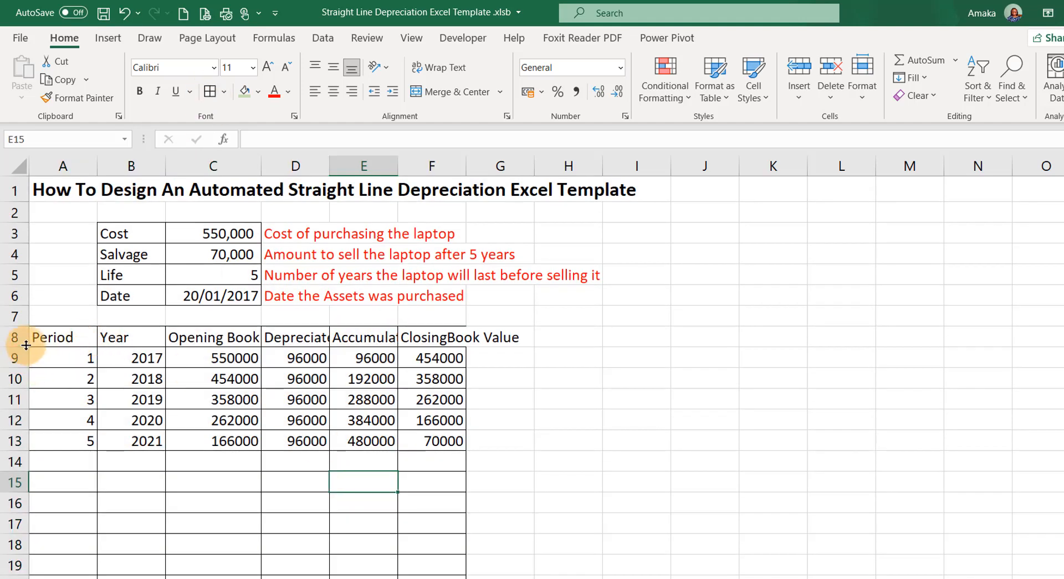
- Fill the schedule header row A8:F8 with light green and make its text bold
drag(73, 335, 453, 338)
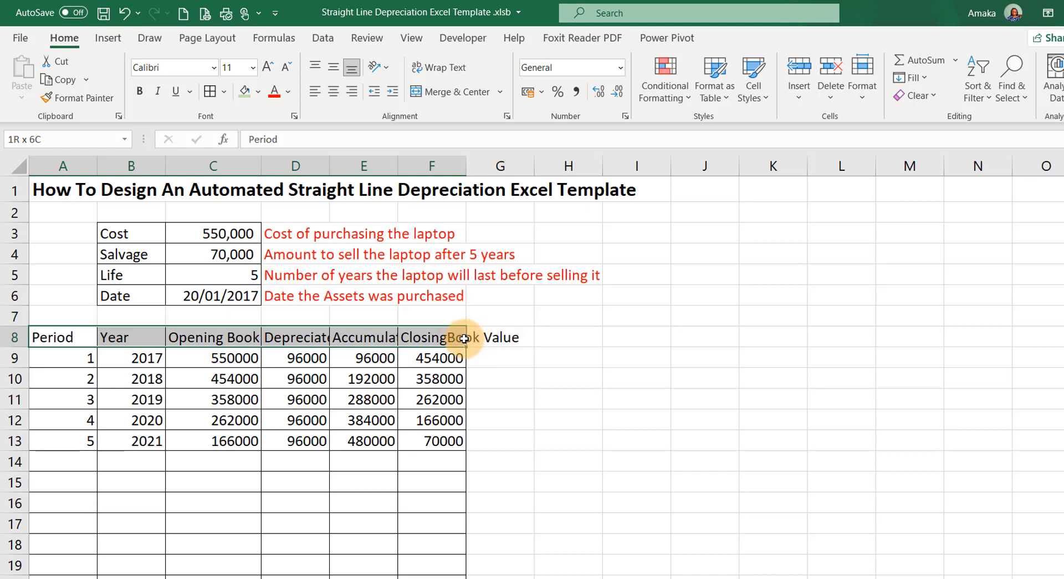
click(244, 93)
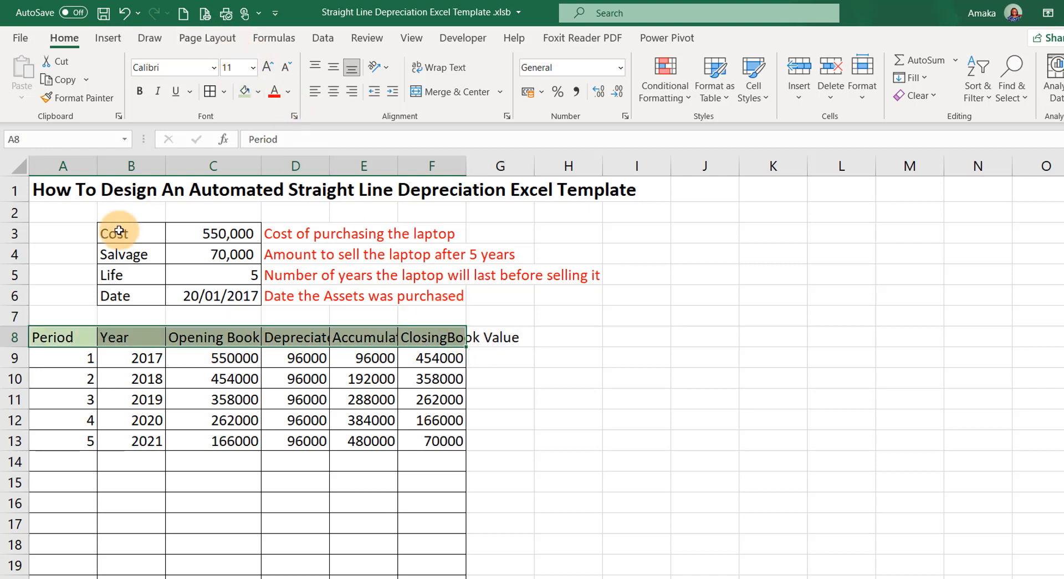
click(140, 93)
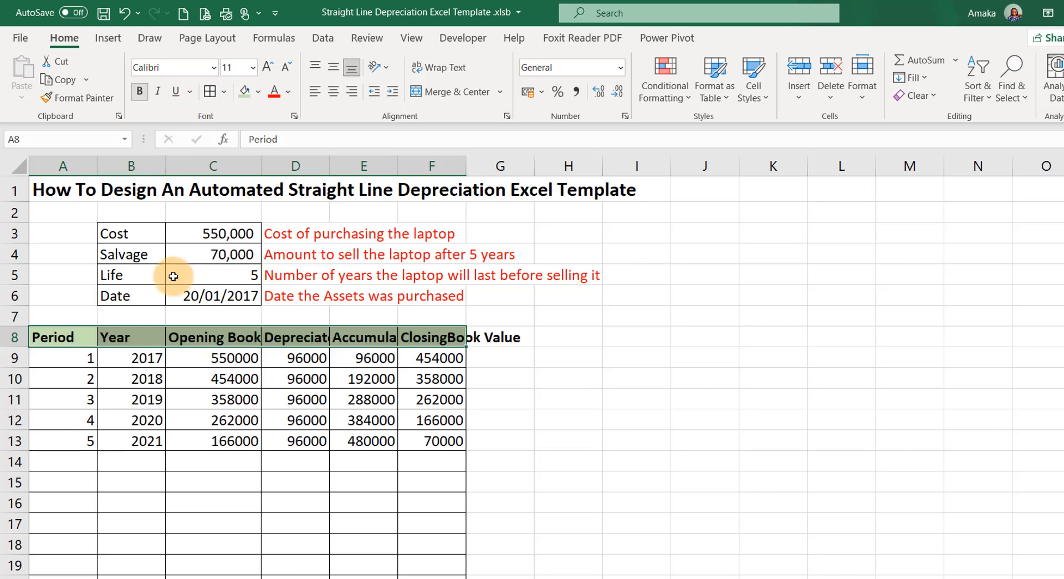
- Wrap the text of the Opening Book Value, Accumulated Depreciated Amount and Closing Book Value headers in C8, E8 and F8
click(124, 342)
click(204, 340)
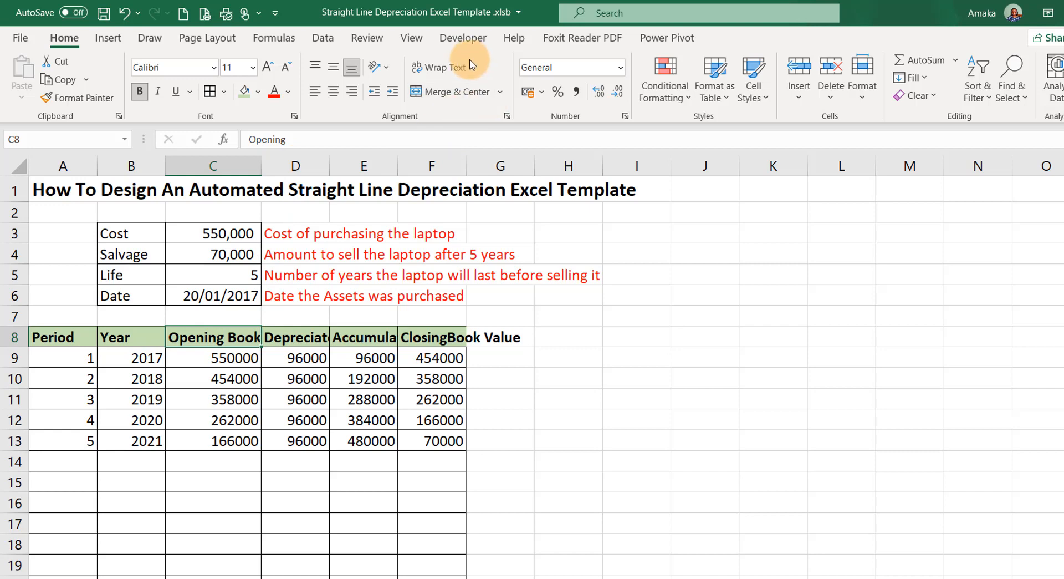
click(451, 67)
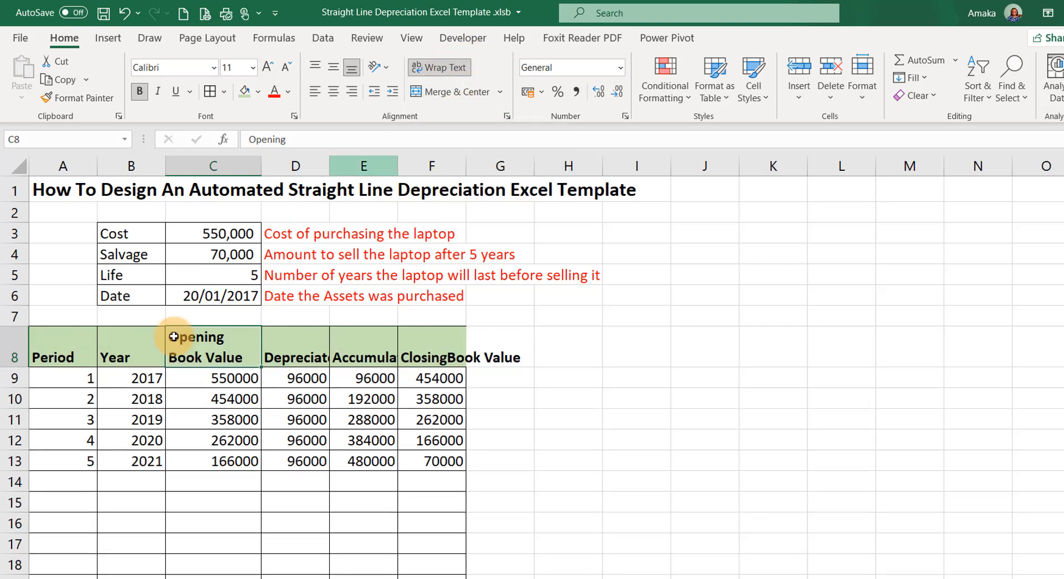
click(286, 349)
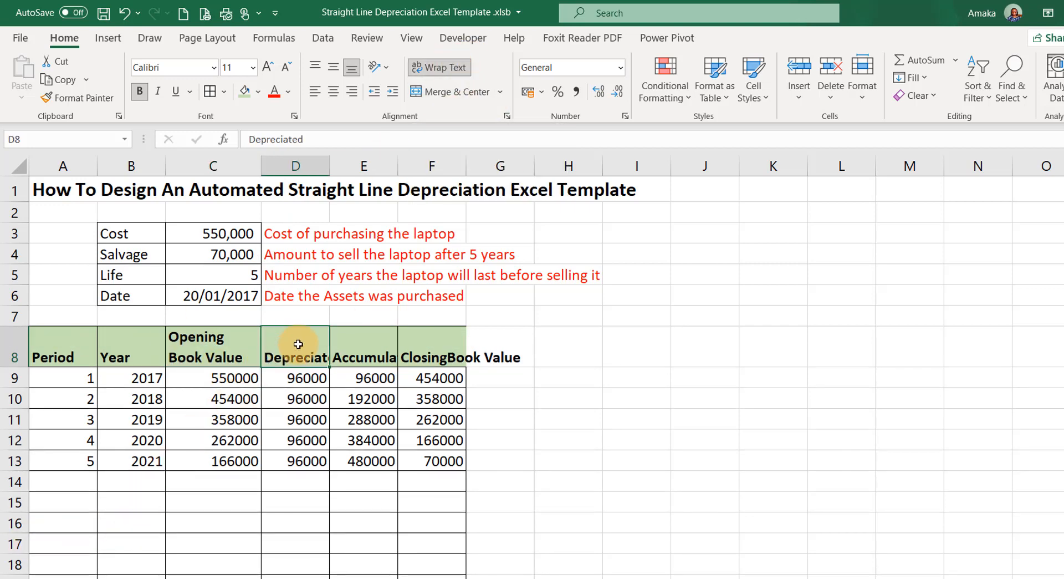
drag(343, 349, 464, 353)
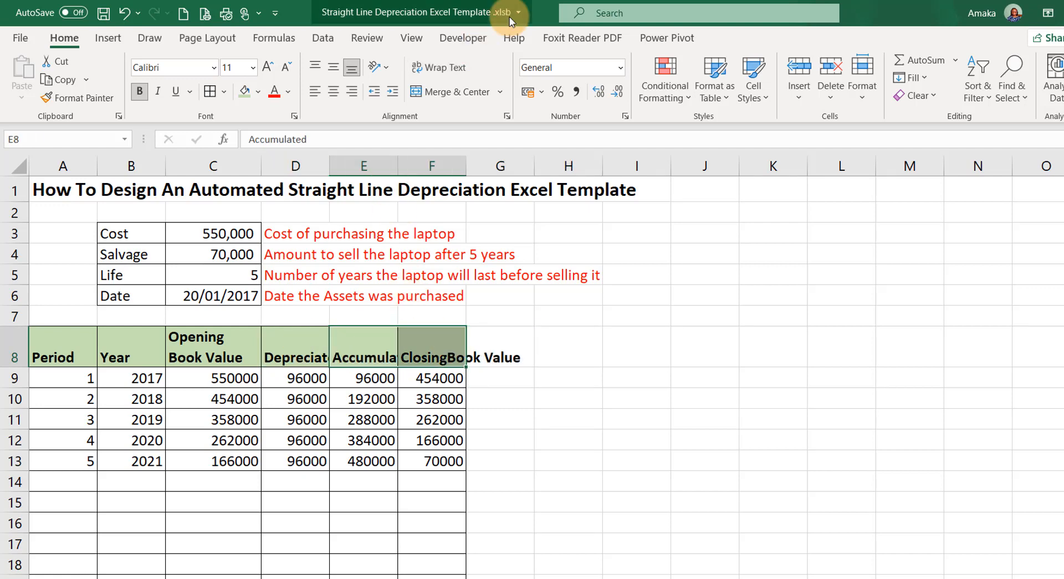
click(457, 69)
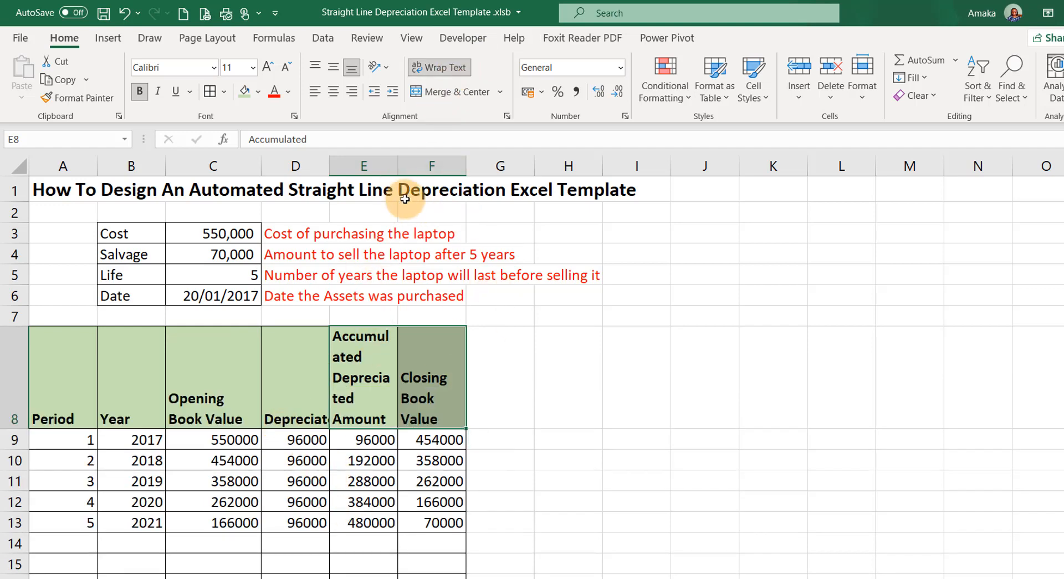
- Widen columns D, E and F so that the words in their headers are not broken
drag(400, 164, 423, 166)
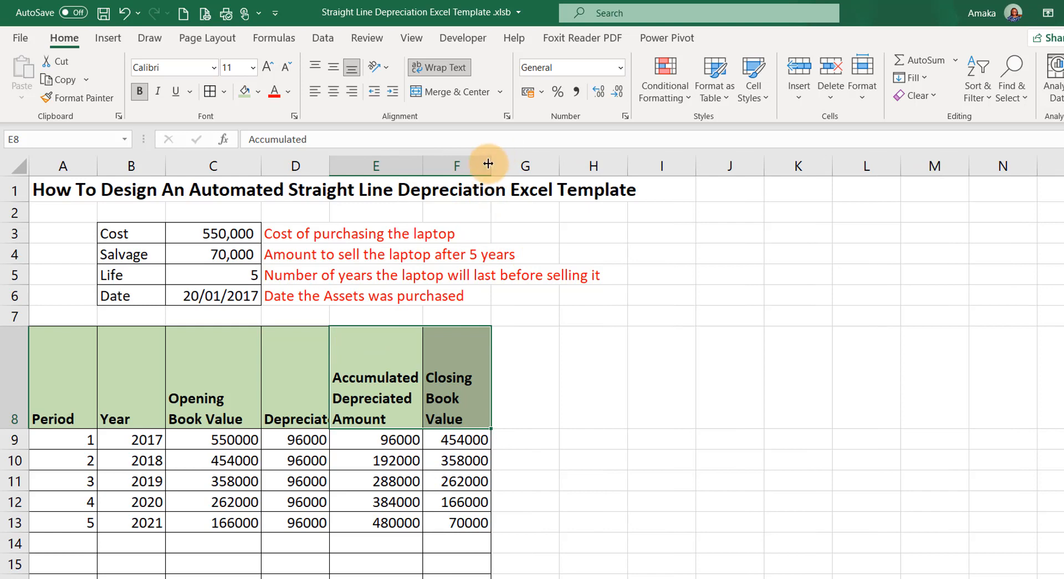
drag(488, 163, 513, 164)
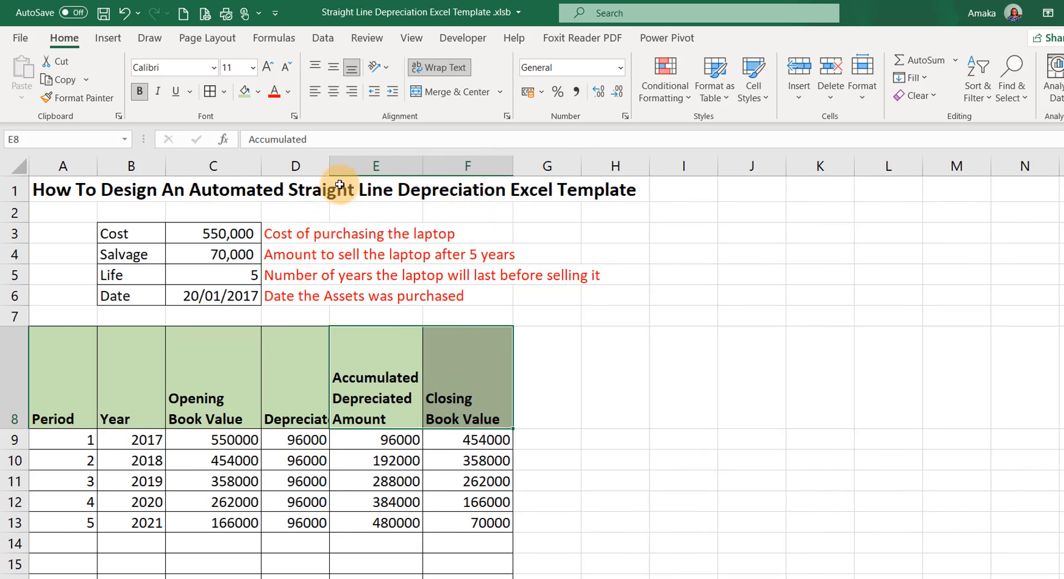
drag(330, 167, 355, 175)
- Wrap the text of the Depreciated Amount header in D8, undoing the mistaken merge and centre
click(327, 415)
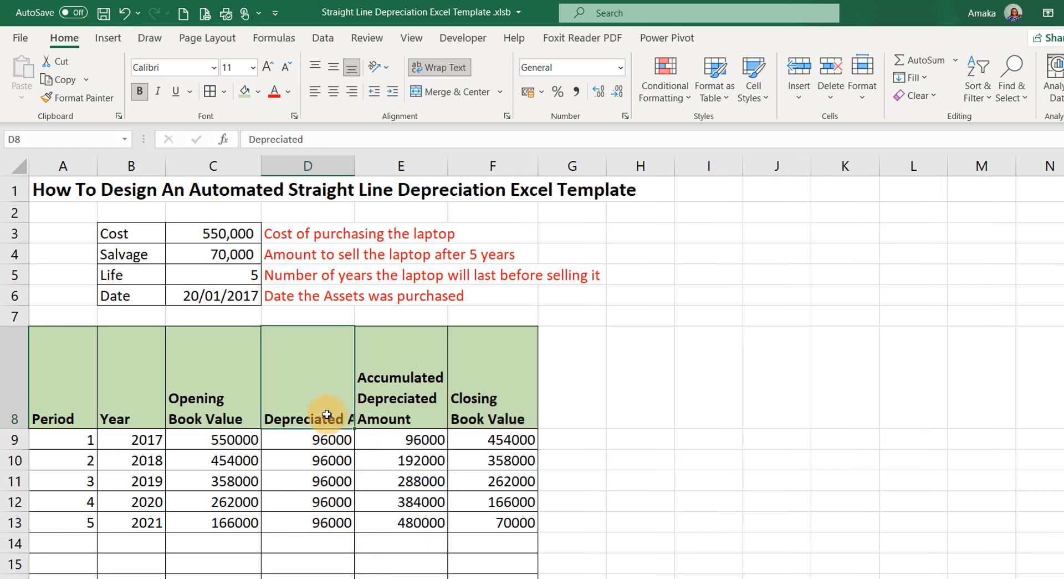
click(464, 93)
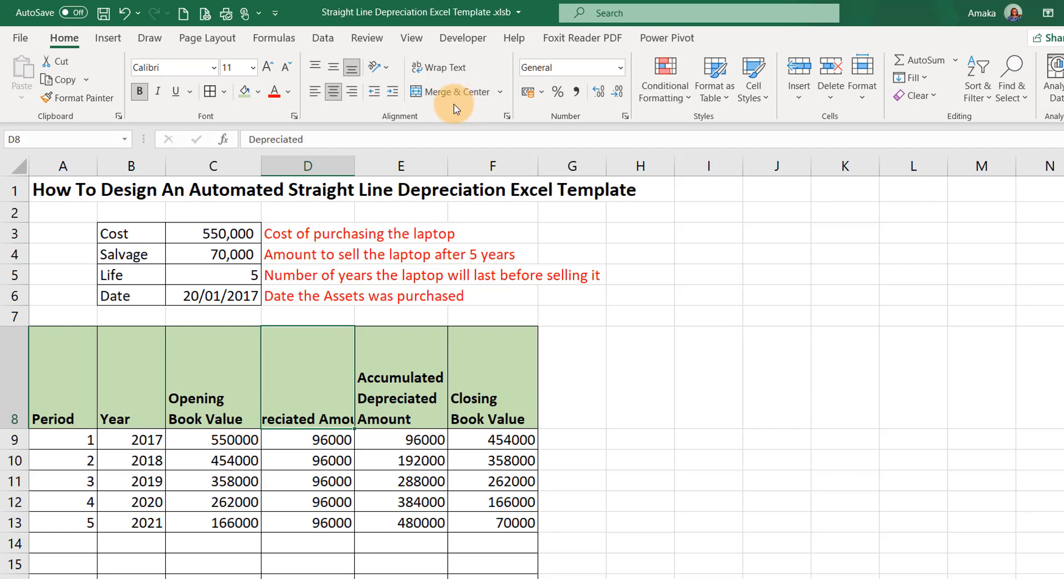
click(123, 14)
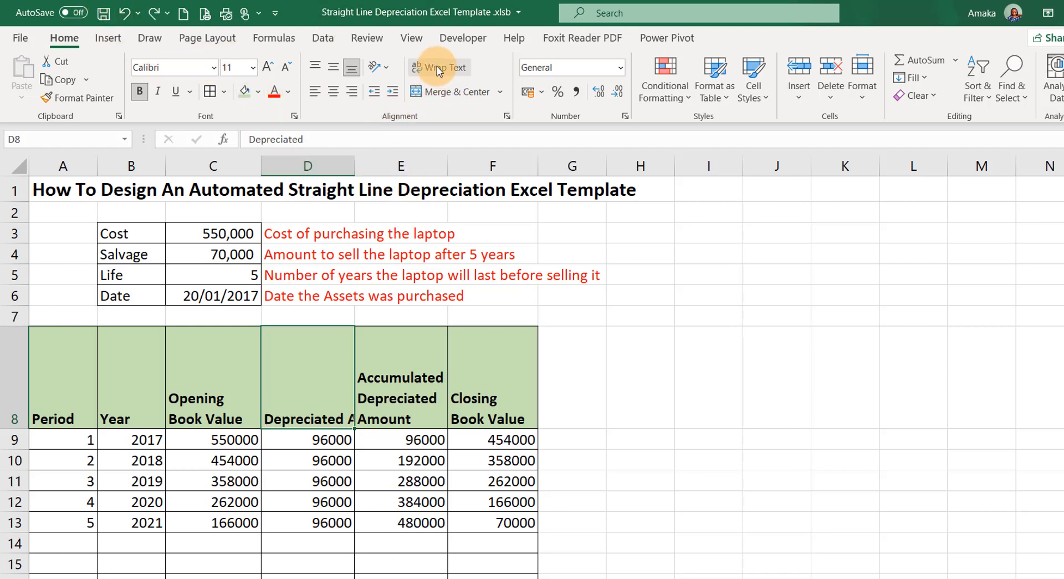
click(437, 67)
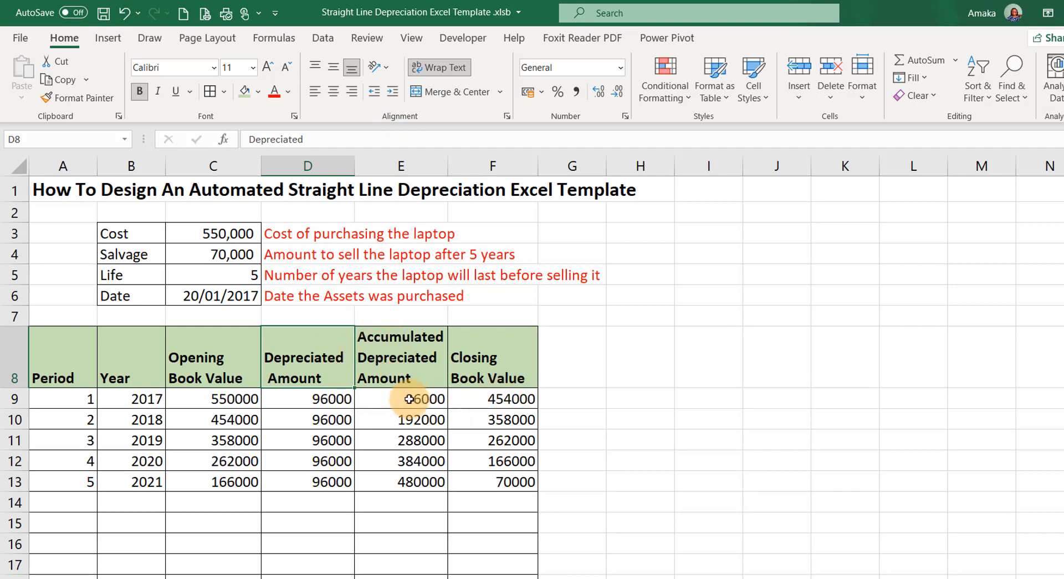
- Centre the schedule headers in A8:F8 horizontally
drag(52, 376, 513, 358)
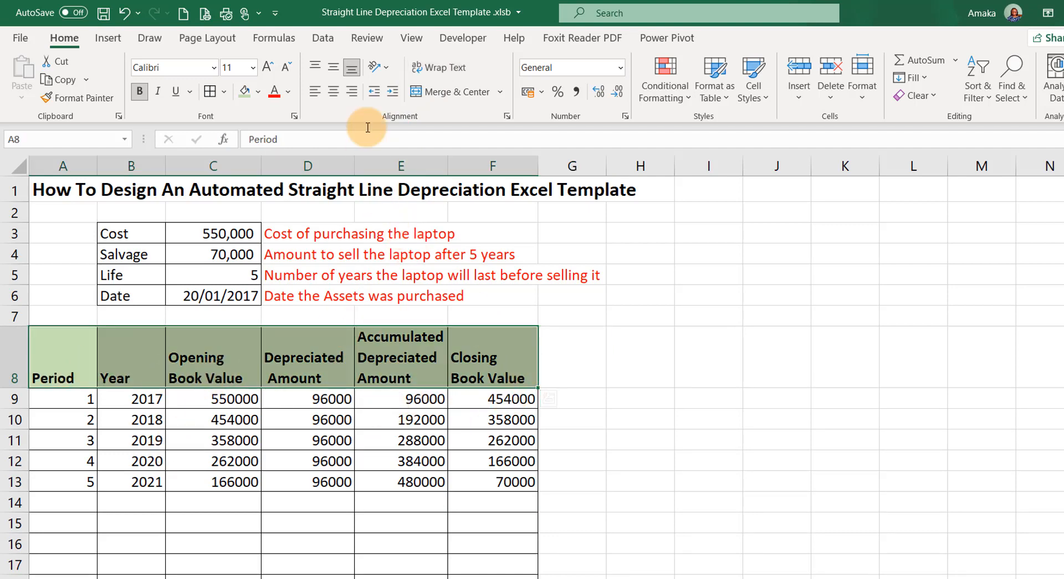
click(332, 93)
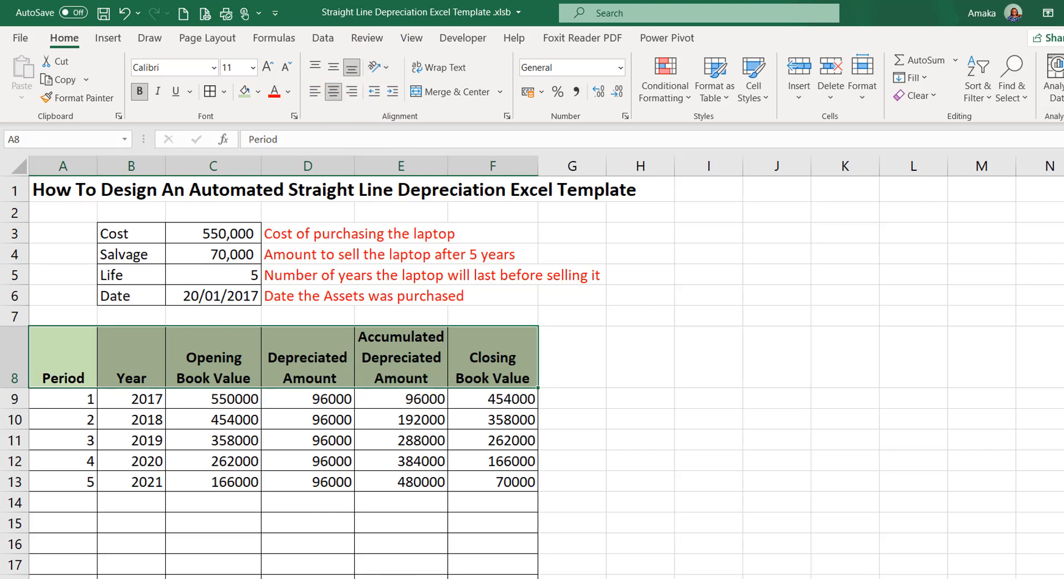
click(74, 367)
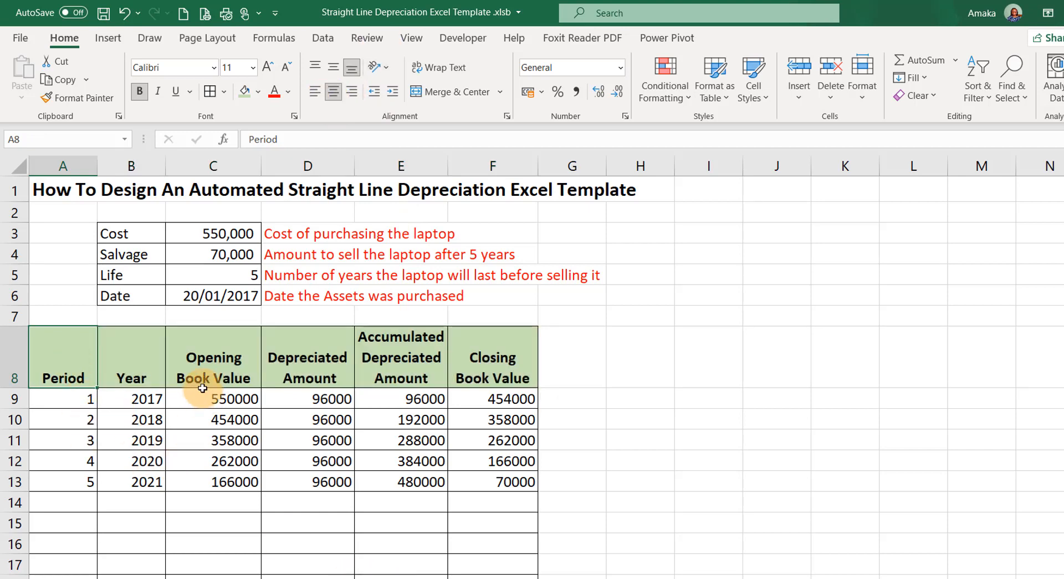
click(127, 354)
click(205, 357)
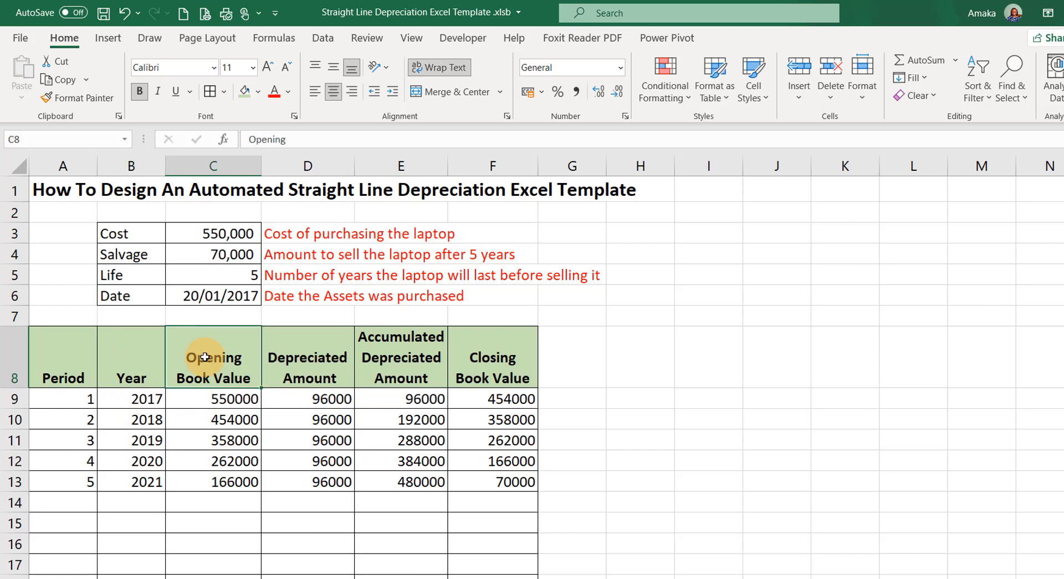
click(305, 347)
click(384, 351)
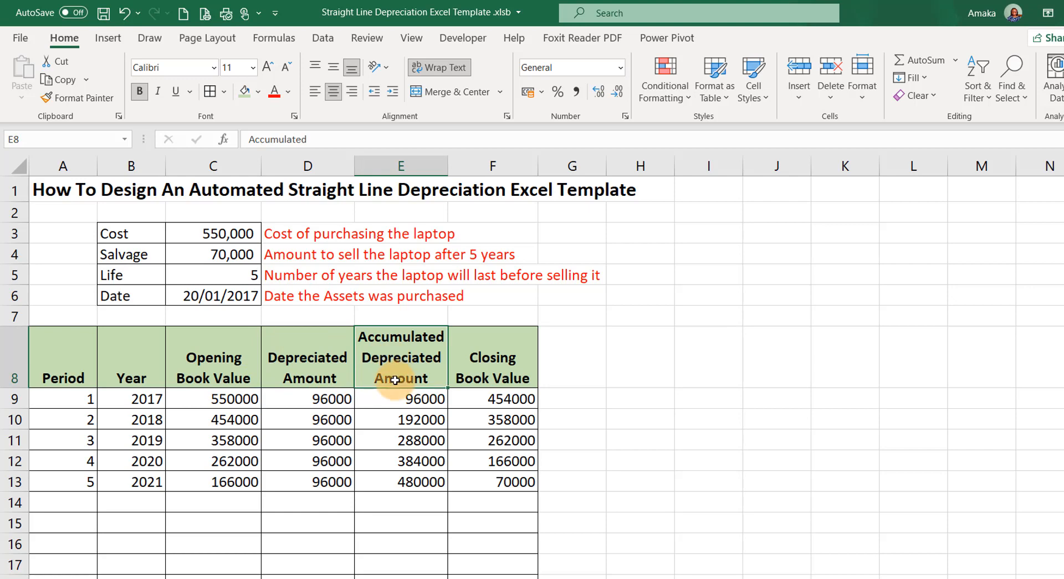
click(483, 354)
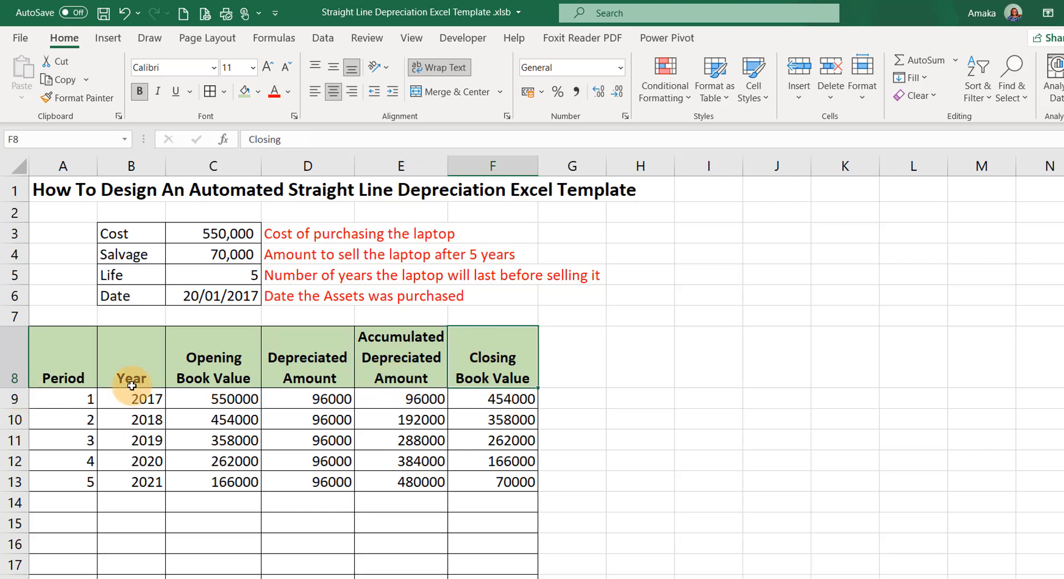
click(55, 398)
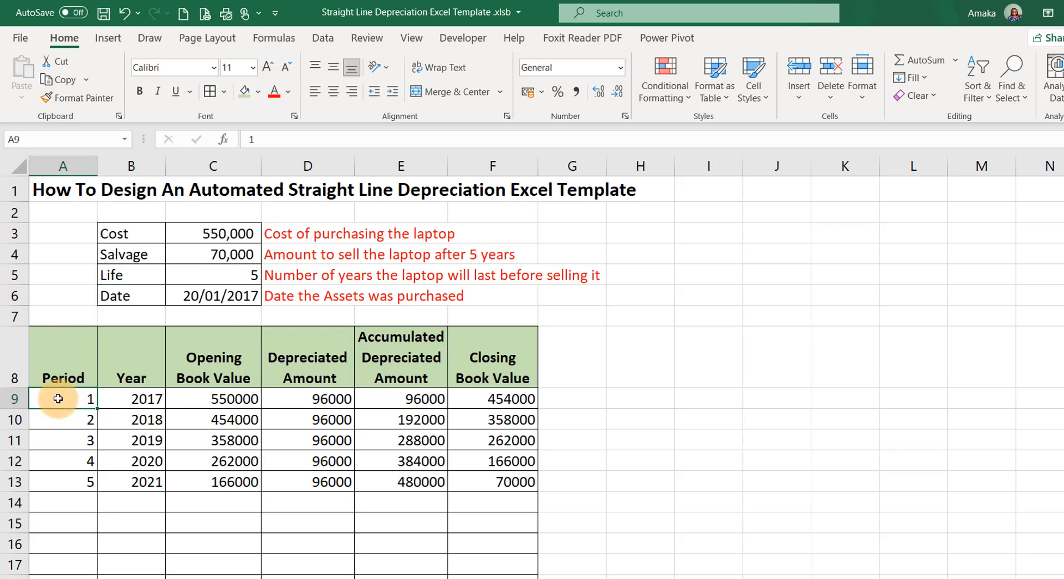
drag(58, 398, 54, 560)
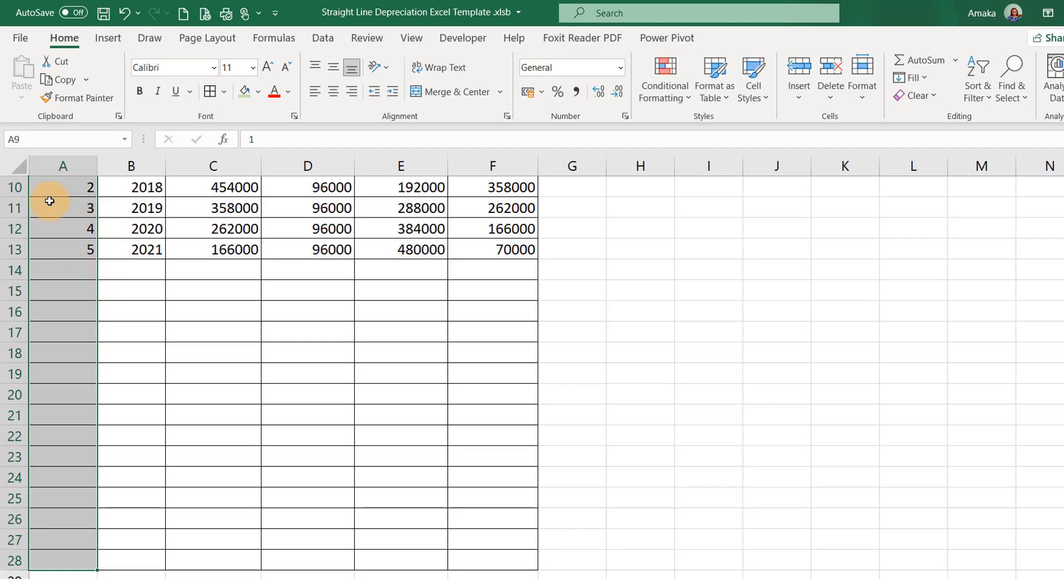
scroll(66, 242, up, 1)
scroll(42, 333, down, 3)
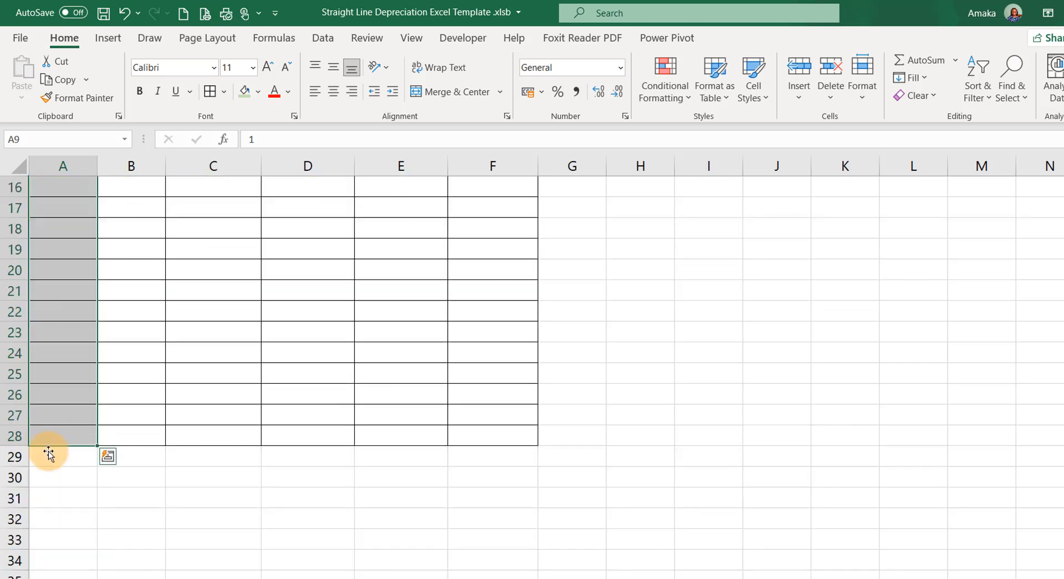
scroll(35, 370, up, 4)
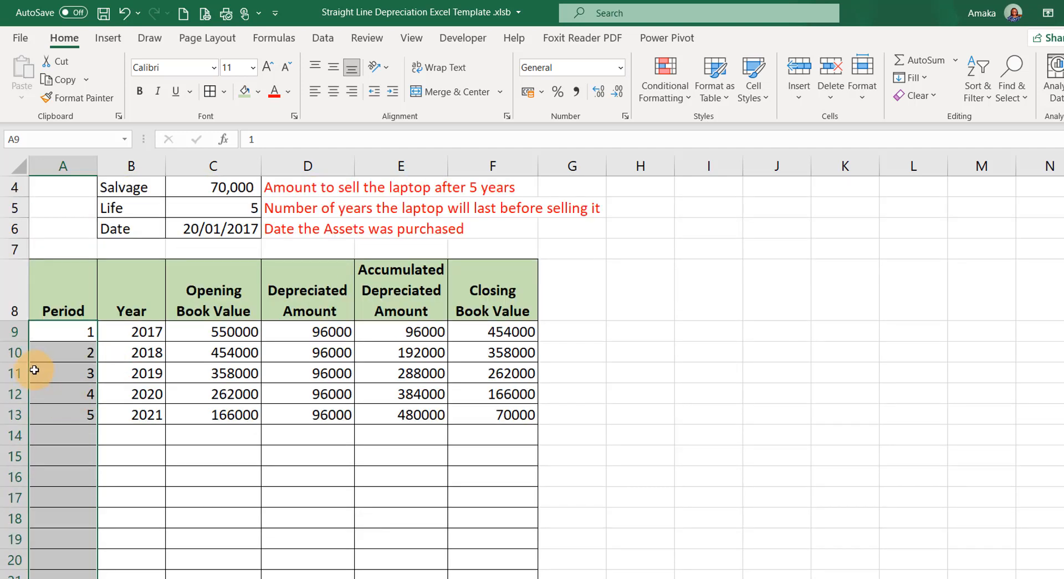
- Clear the sample schedule values from A9:F13, keeping the borders and headers
click(66, 333)
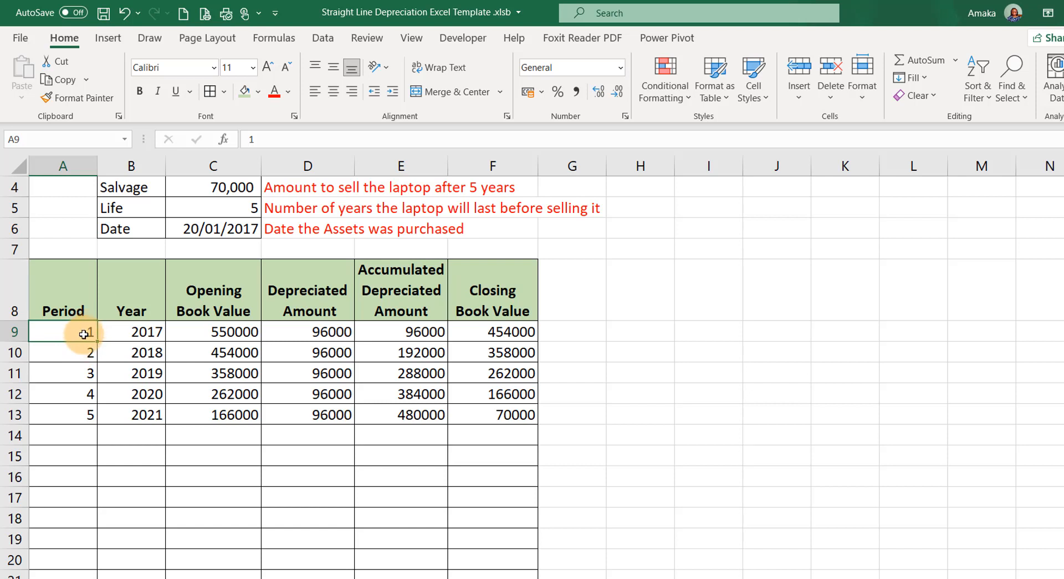
drag(45, 332, 471, 417)
key(Delete)
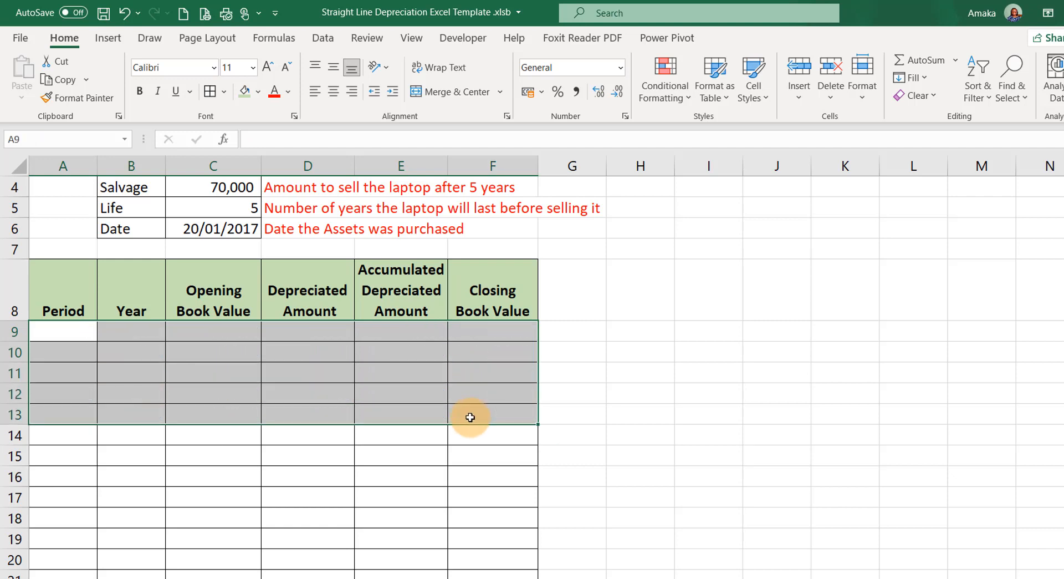
- Start a COUNTA formula in the first Period cell, A9, with the header range A8:A8 as its argument
click(54, 331)
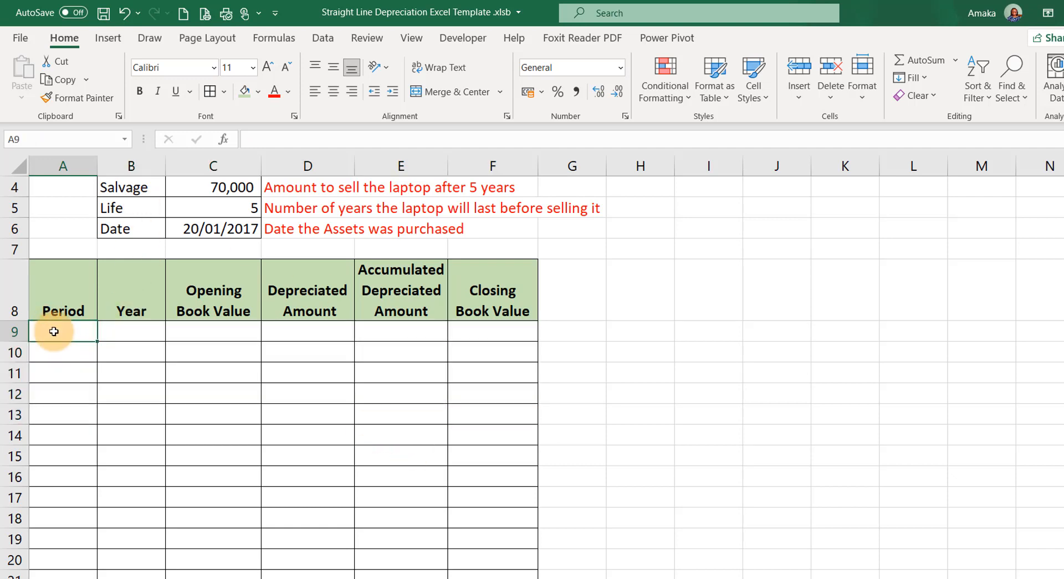
text(=)
text(counta)
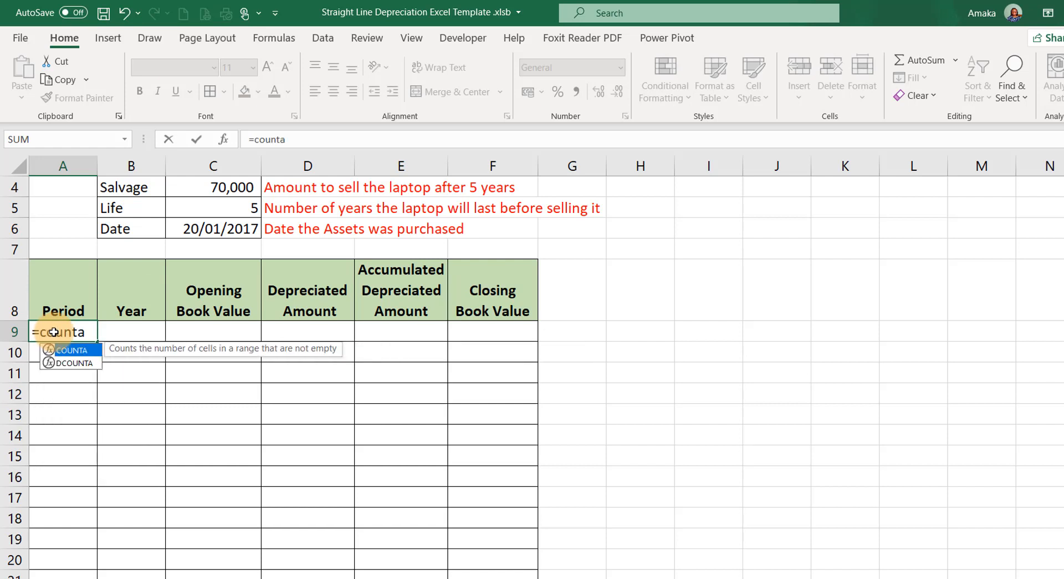
key(Tab)
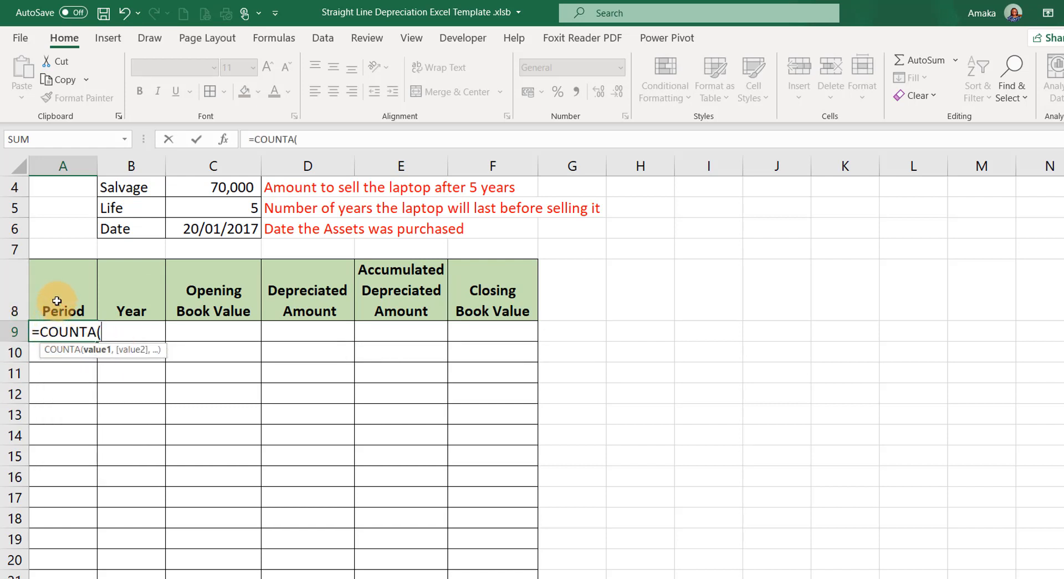
click(57, 307)
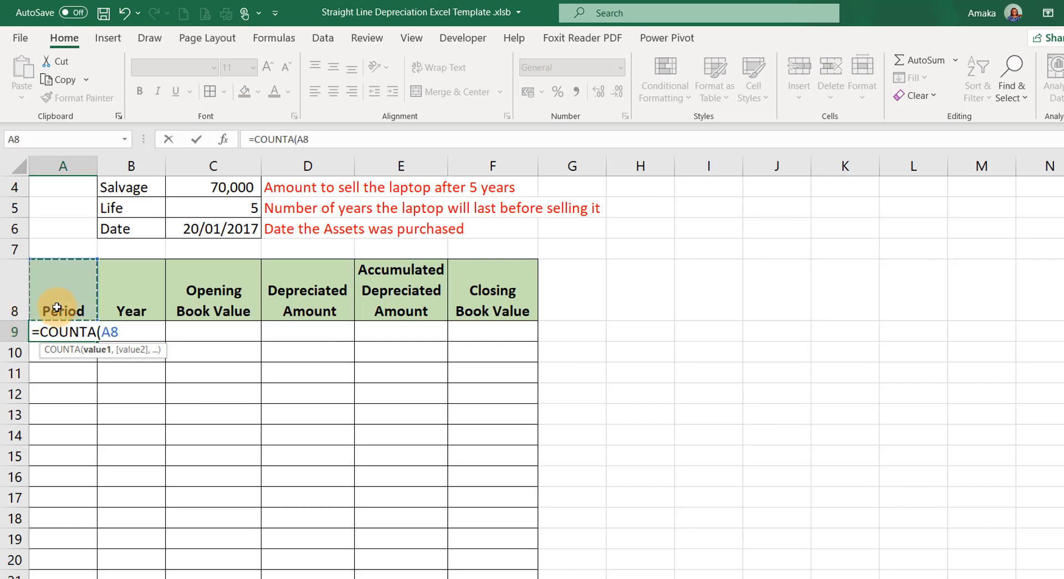
key(F4)
text(:)
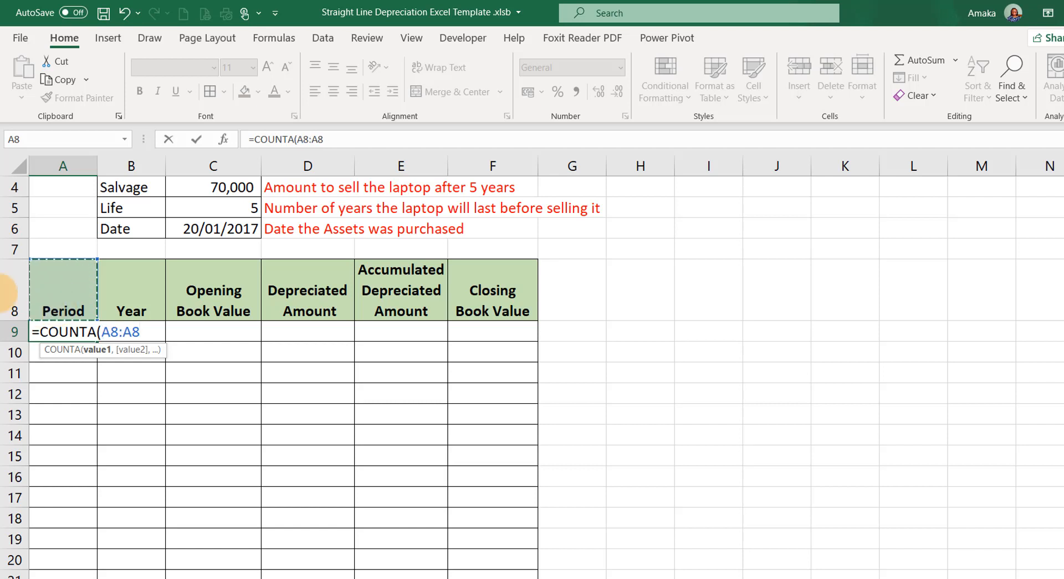
- Make only the range's first reference absolute and complete the A9 formula as =COUNTA($A$8:A8)
double_click(127, 332)
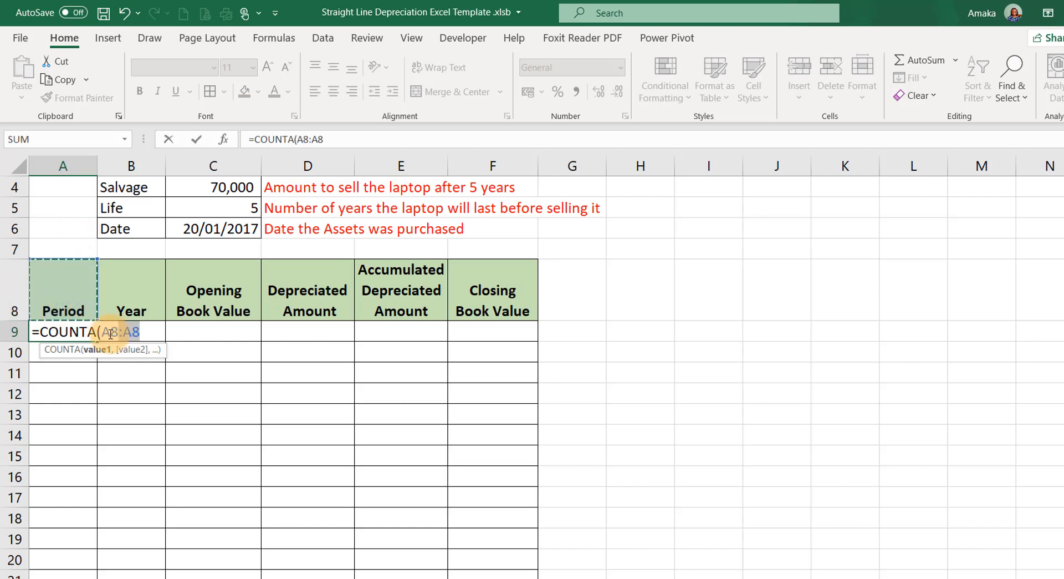
click(108, 331)
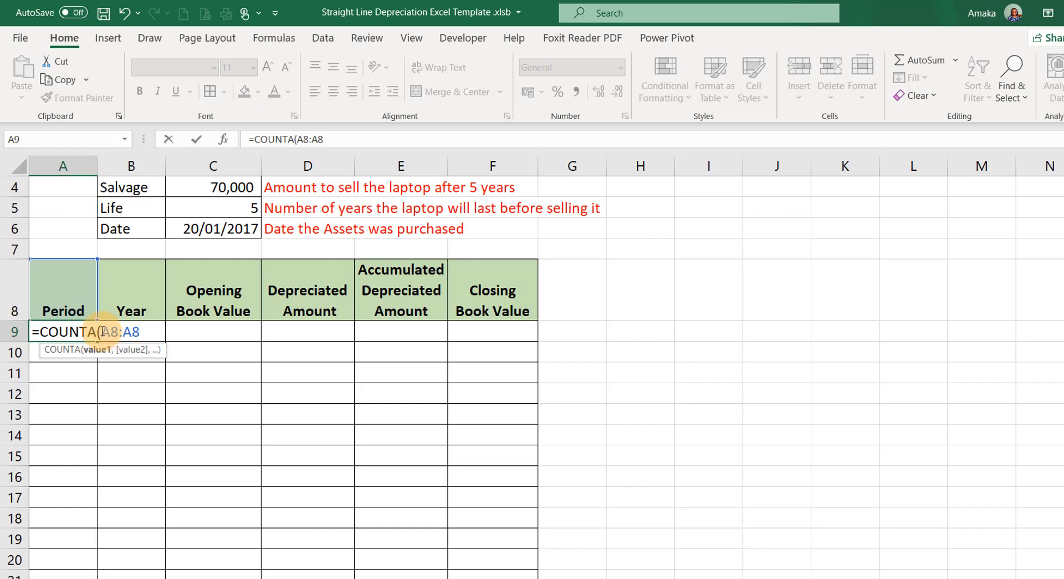
mouse_move(104, 331)
mouse_down()
mouse_move(119, 331)
mouse_move(105, 327)
mouse_up()
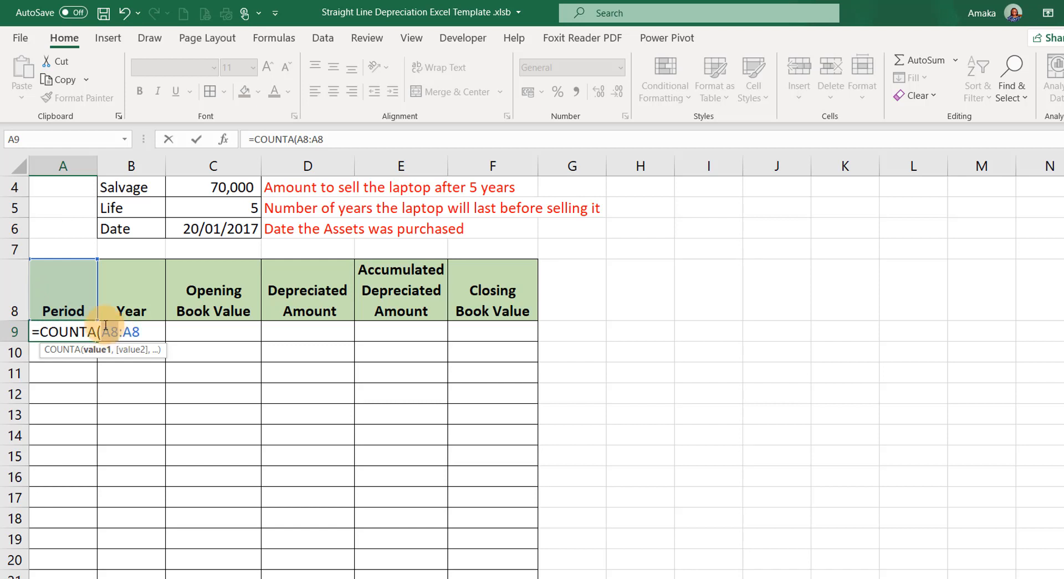
key(F4)
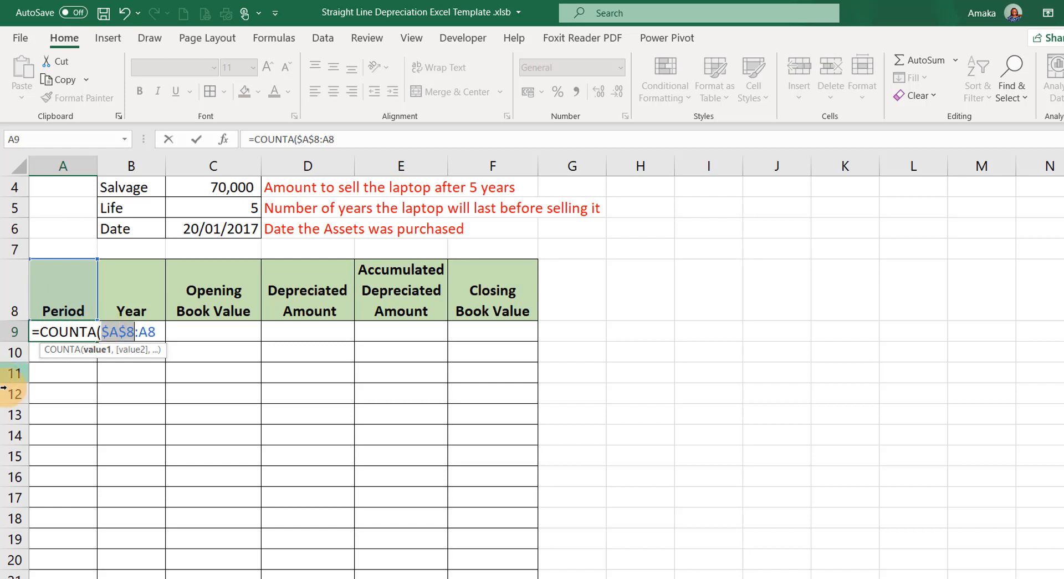
click(158, 331)
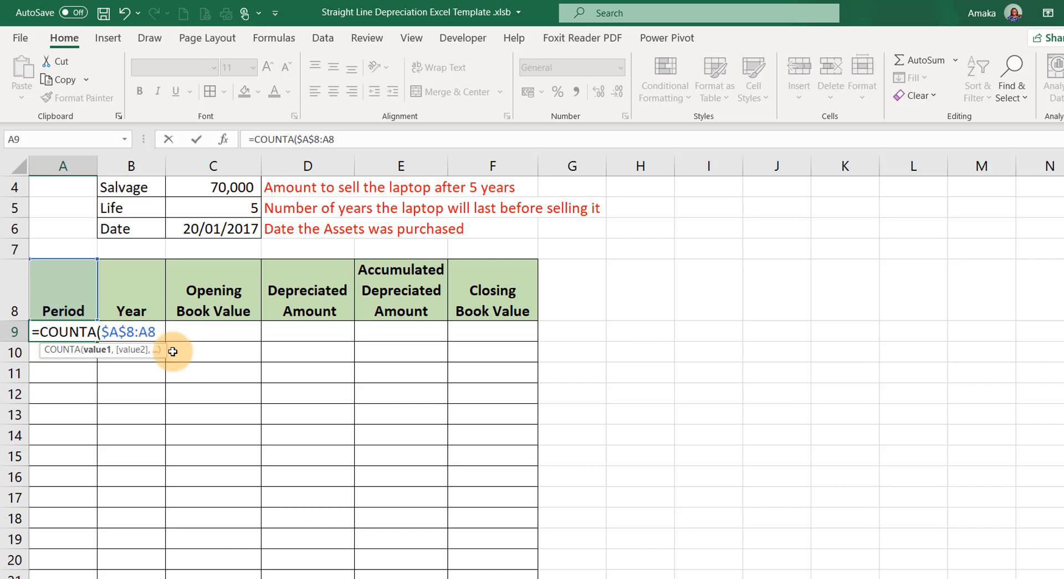
text())
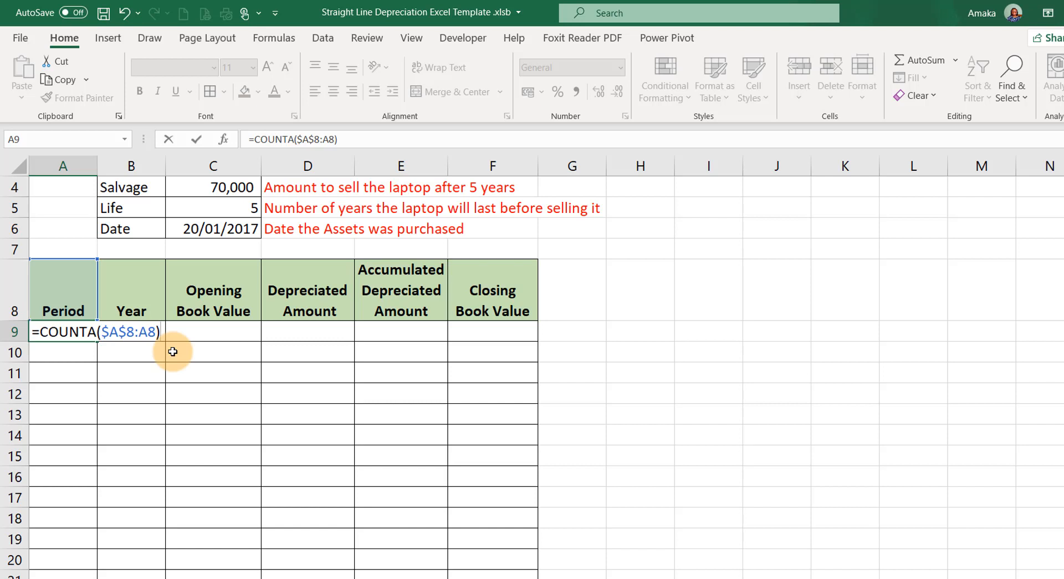
key(Return)
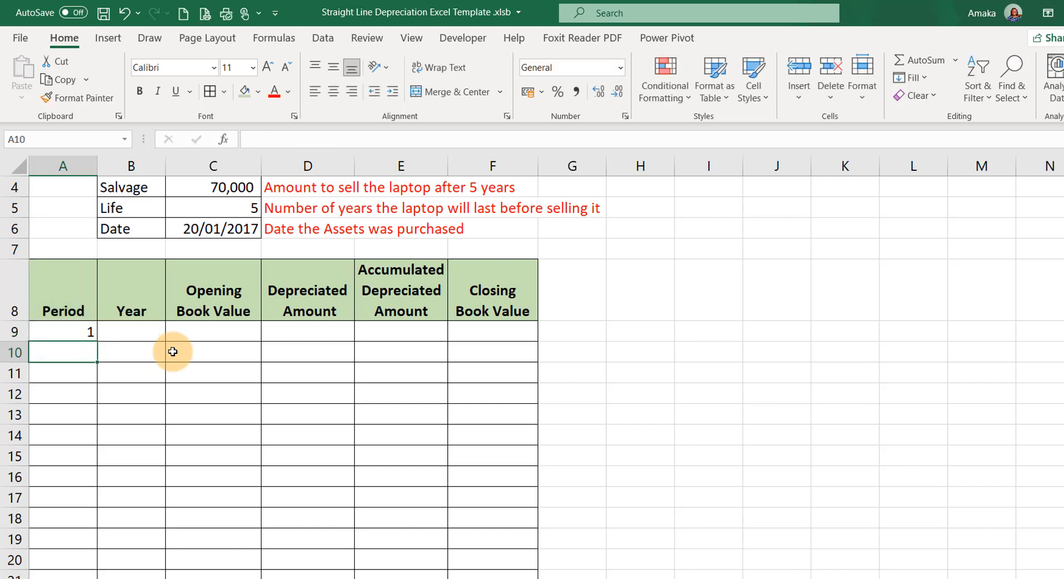
- Fill the Period formula from A9 down to A28
click(63, 331)
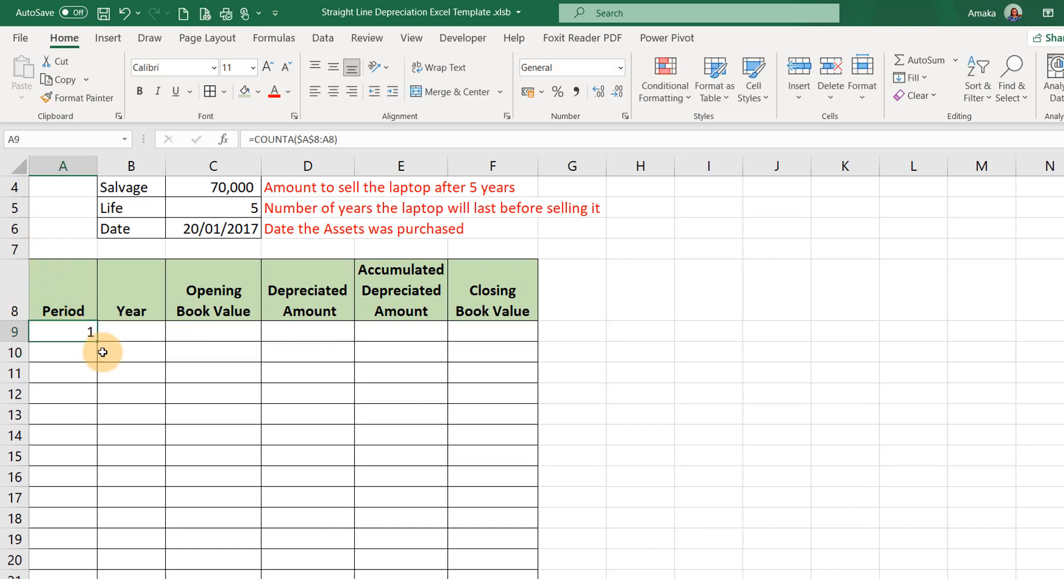
drag(97, 343, 50, 566)
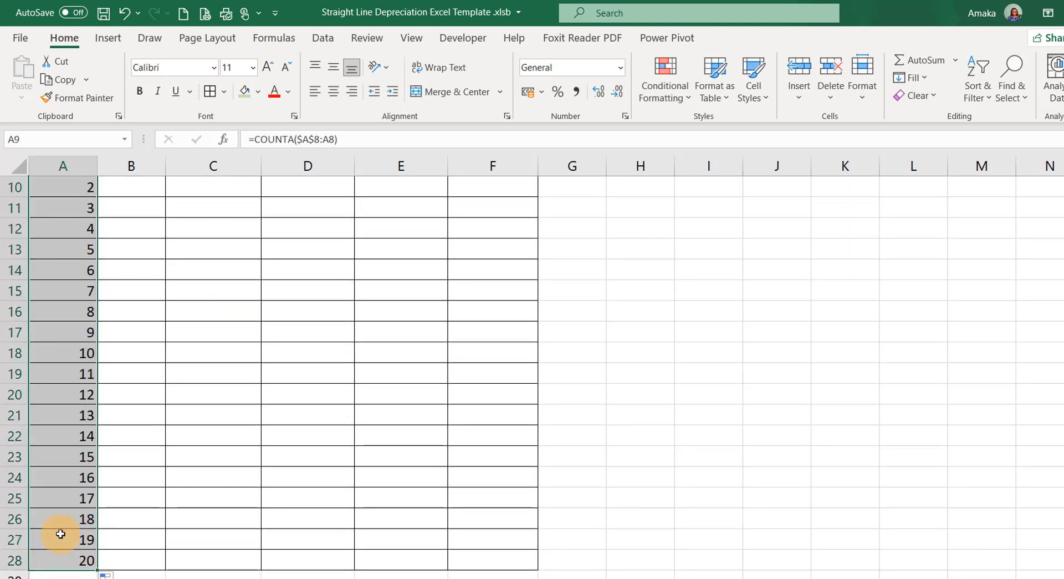
scroll(100, 438, up, 3)
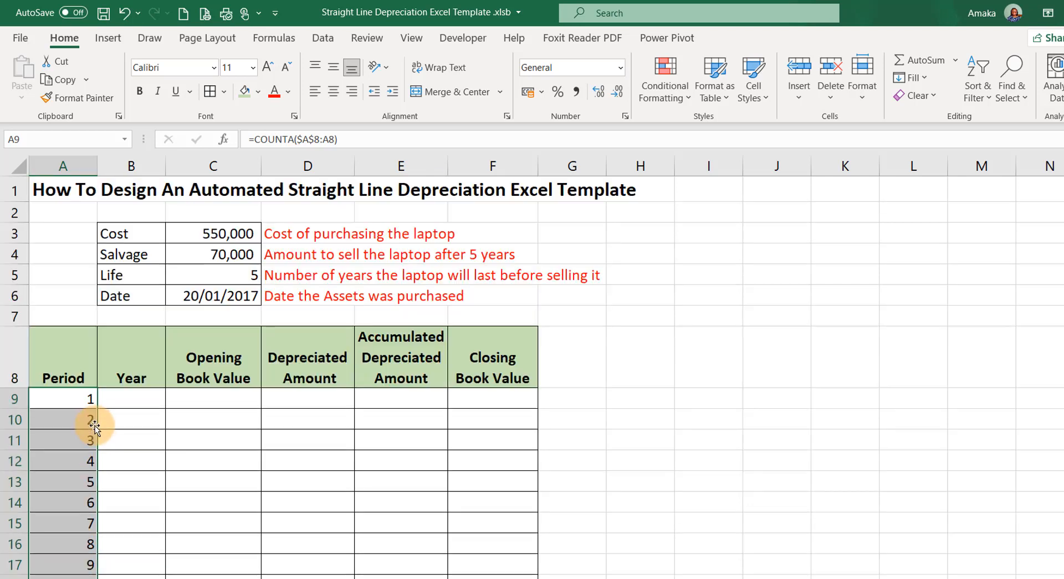
- Reopen the A9 formula for editing and insert an IF function in front of COUNTA($A$8:A8)
click(233, 277)
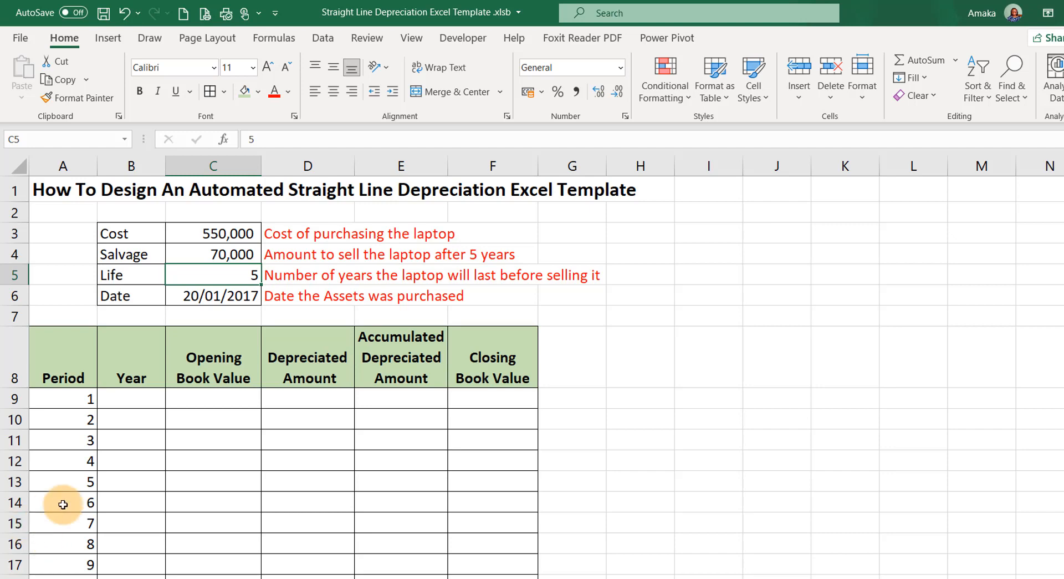
click(71, 404)
text(=COUNTA($A$8:A8))
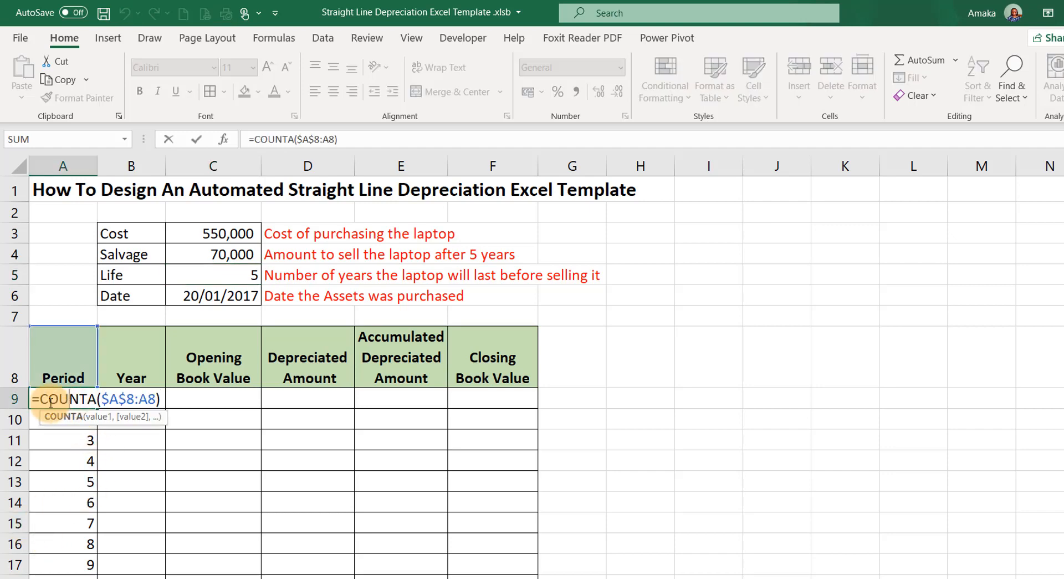
click(41, 399)
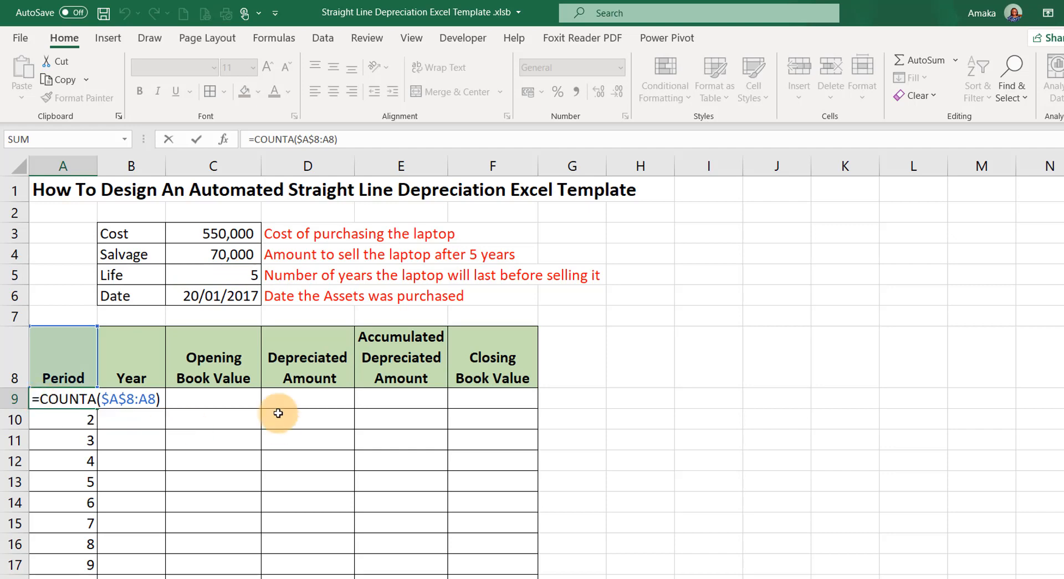
text(If)
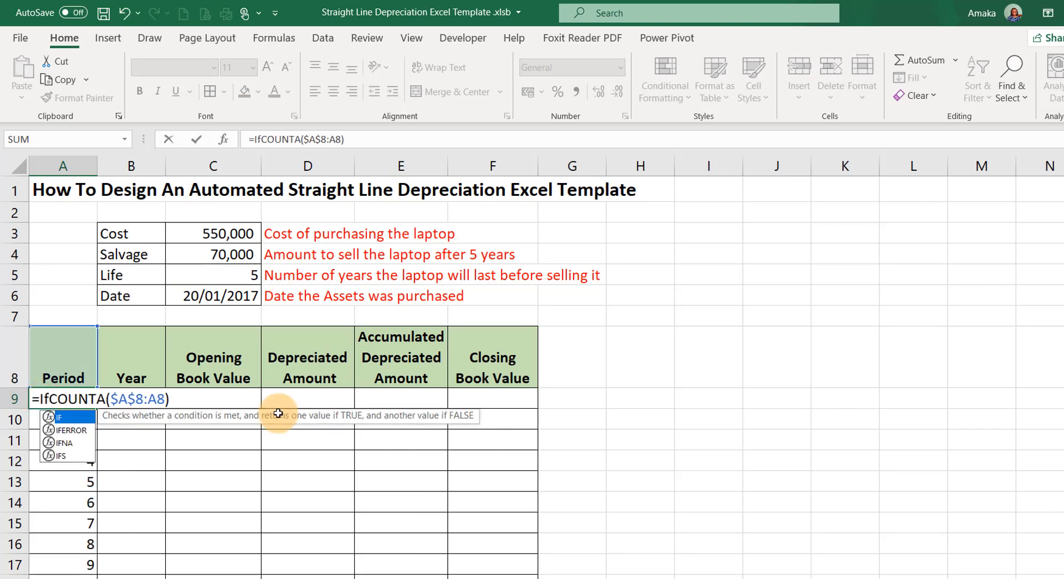
key(Tab)
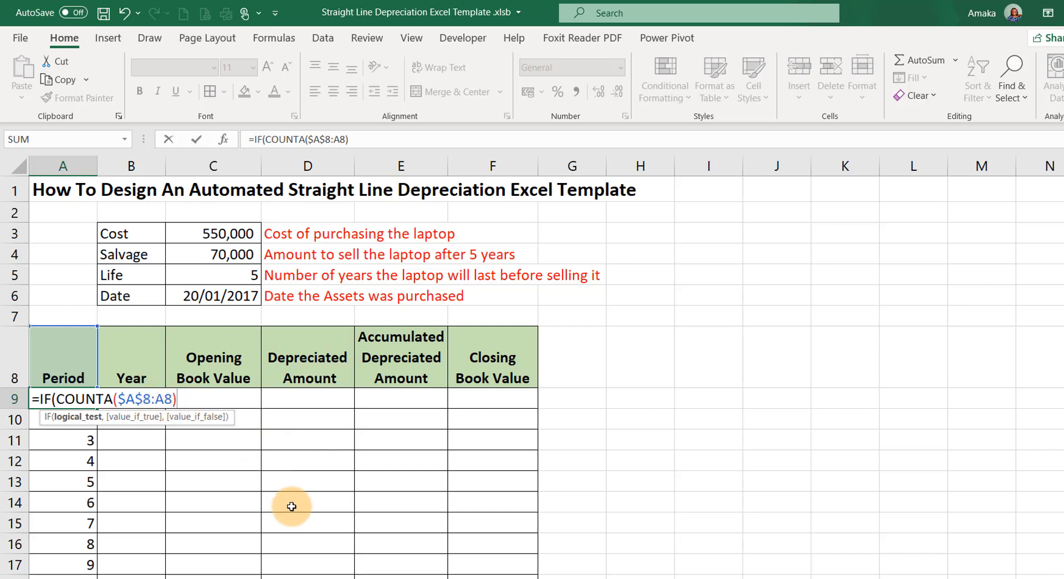
- Set the IF test to compare the count as greater than the Life cell $C$5, with empty text "" as the true value
text(>)
click(203, 276)
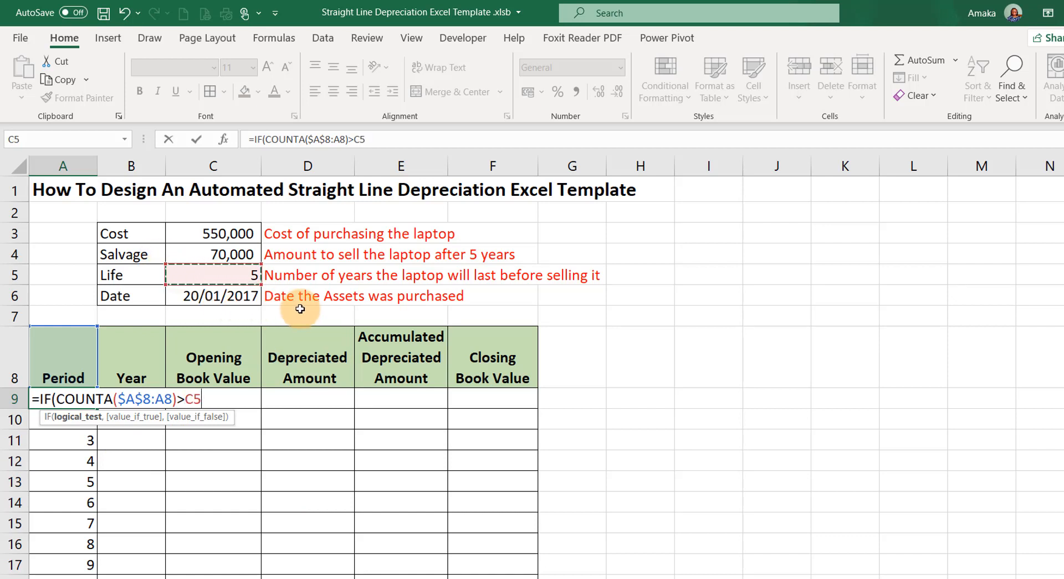
key(F4)
text(,)
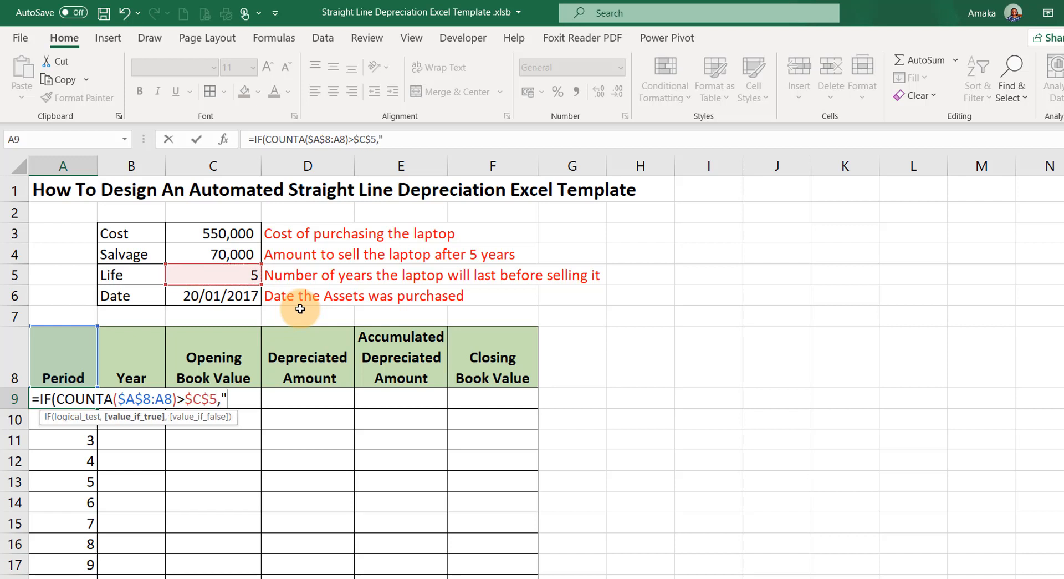
text("",)
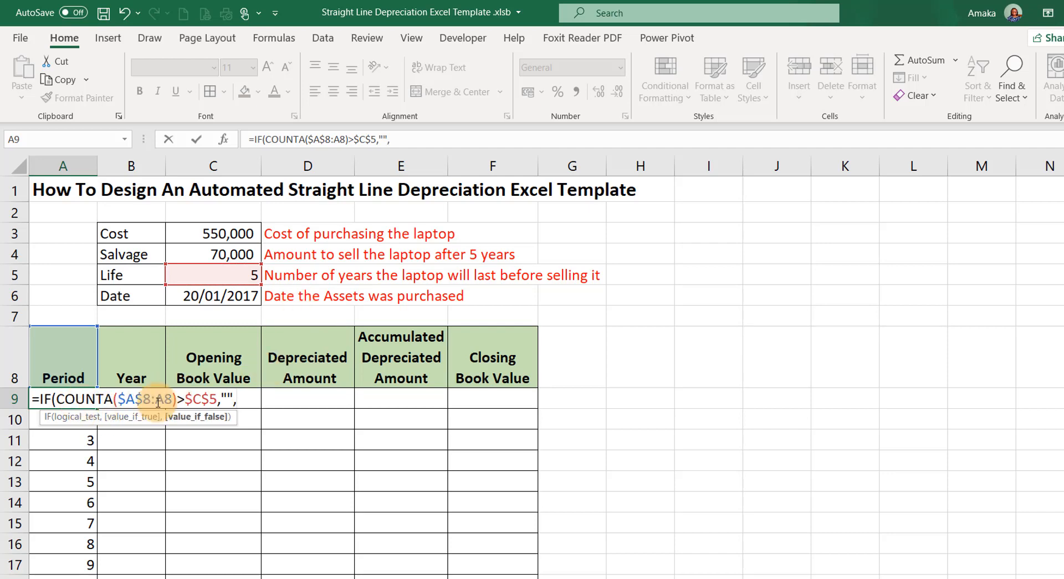
- Complete the A9 IF formula with COUNTA($A$8:A8) as the false value, keeping only the range's first reference absolute
text(counta)
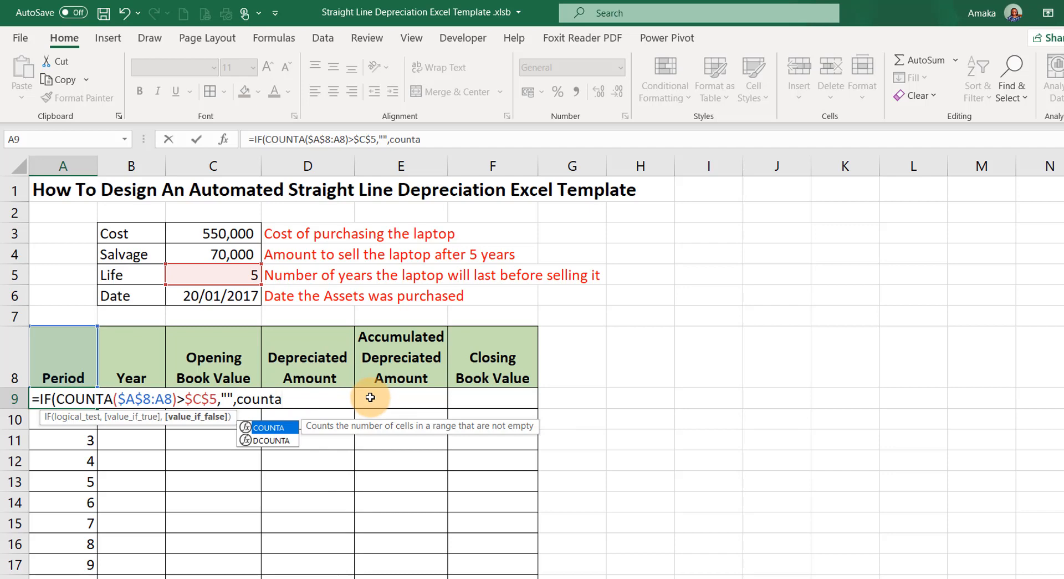
key(Tab)
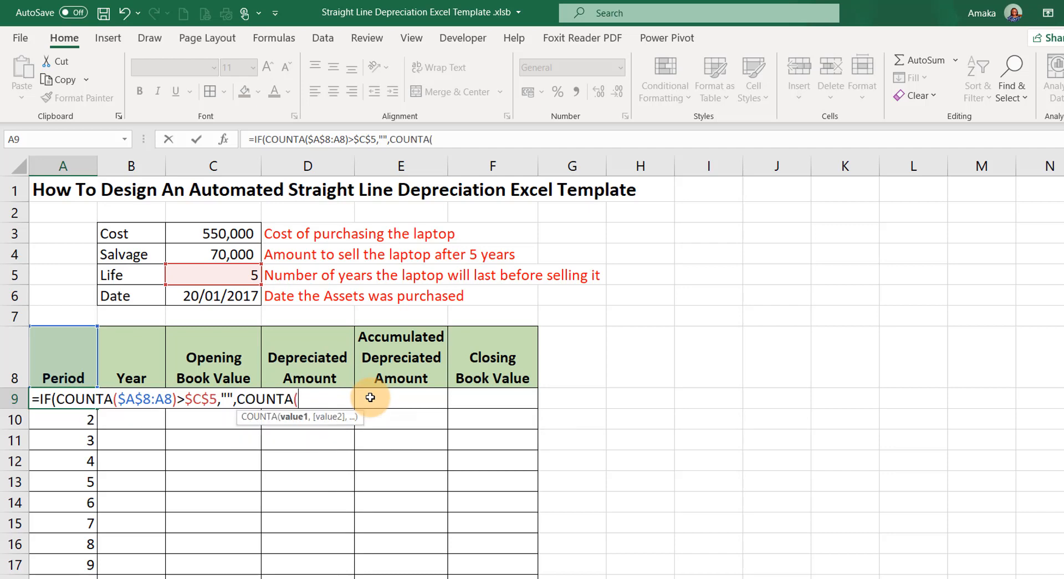
text(A8)
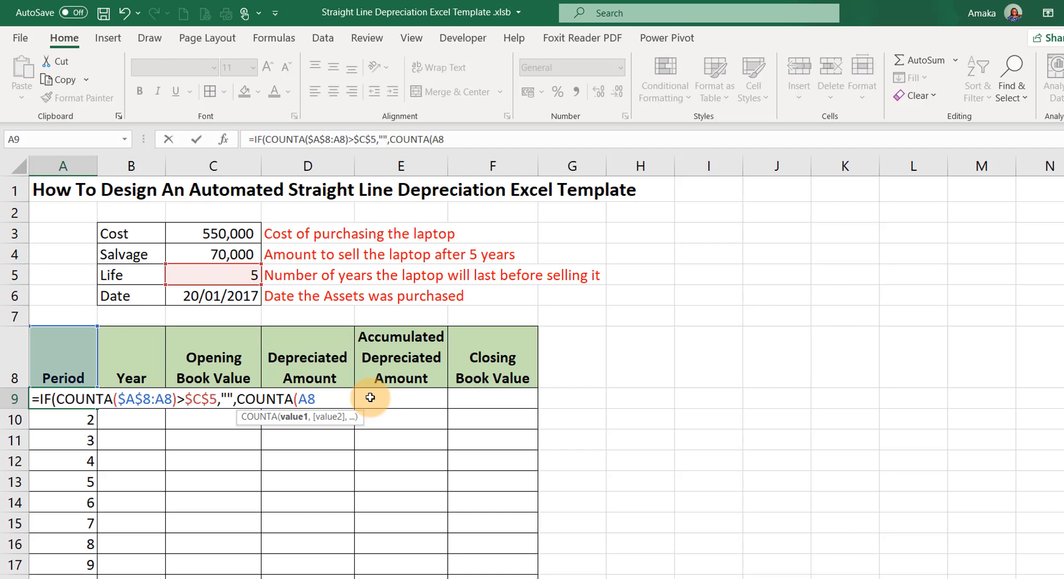
text(:A)
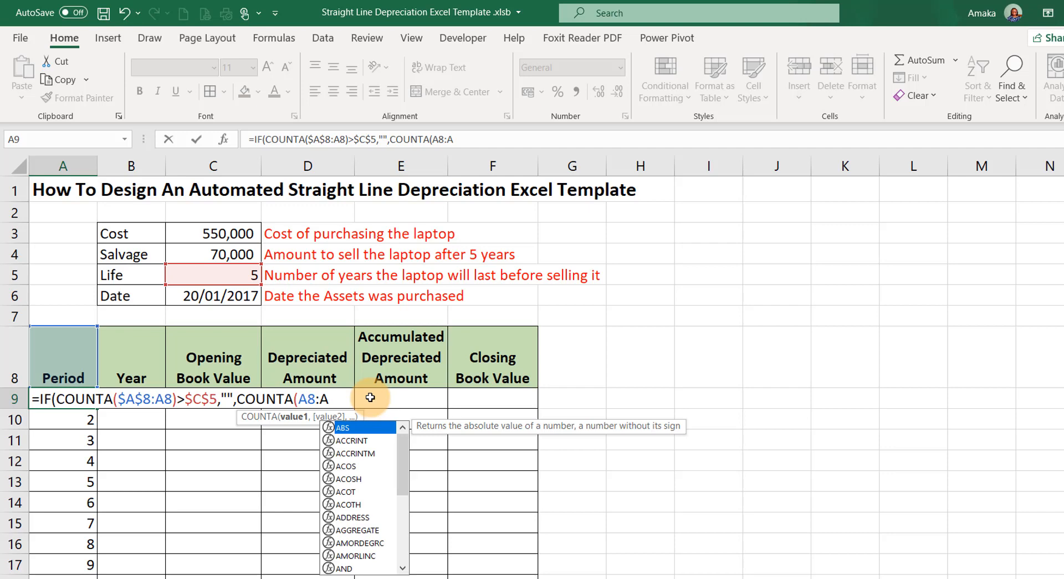
text(8)
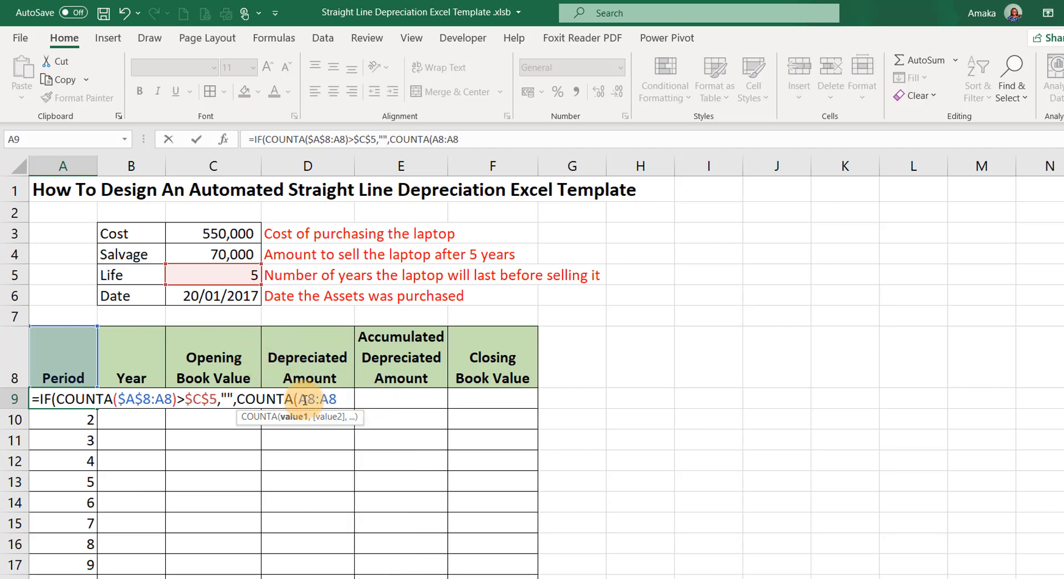
drag(302, 399, 311, 401)
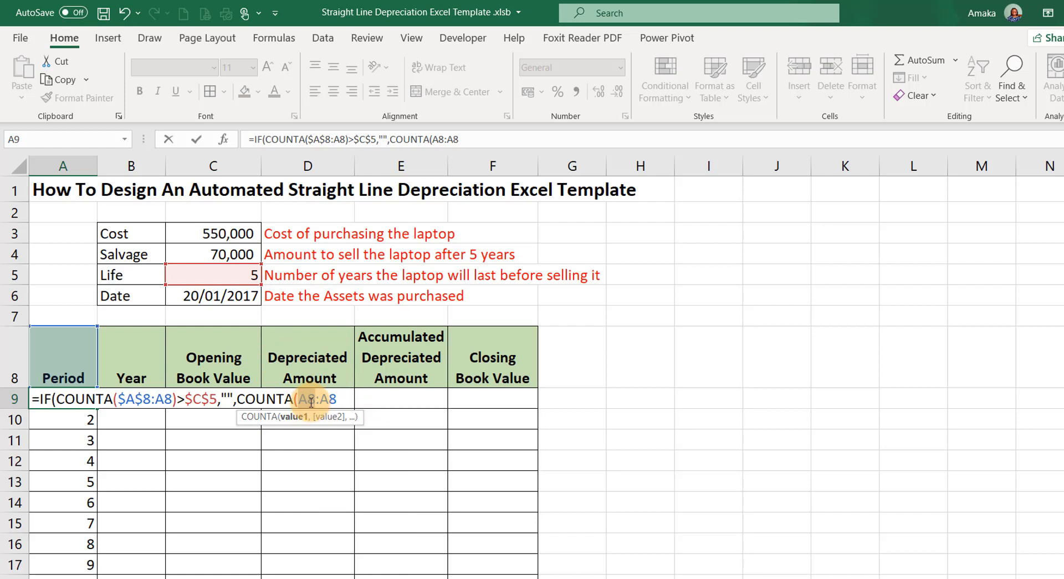
key(F4)
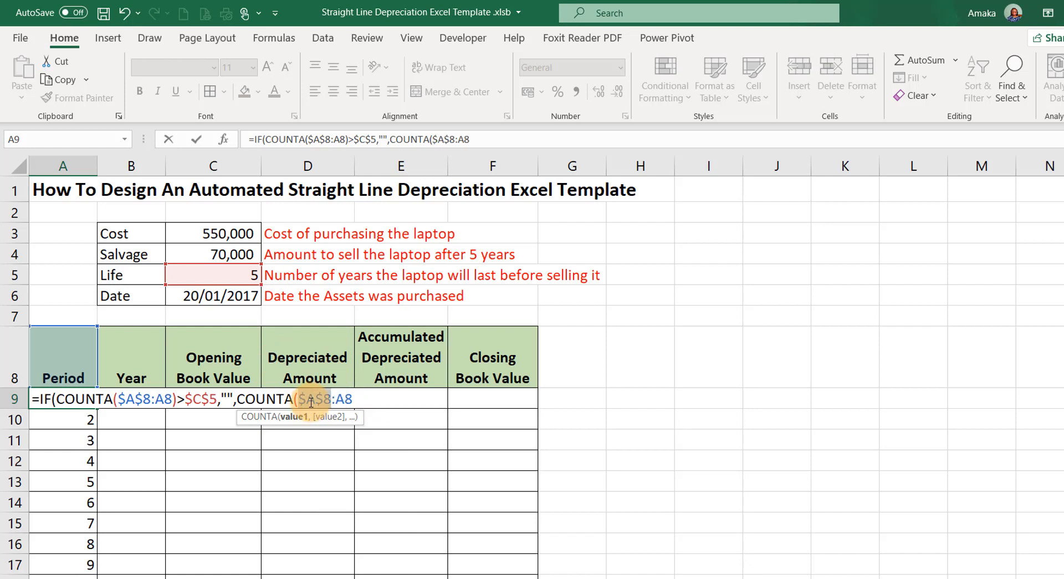
click(355, 396)
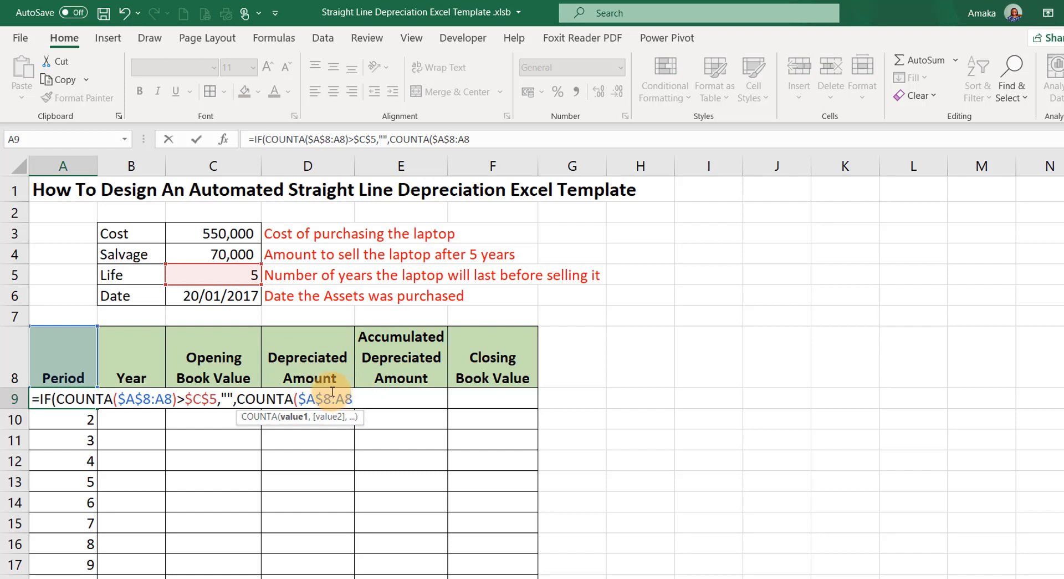
text())
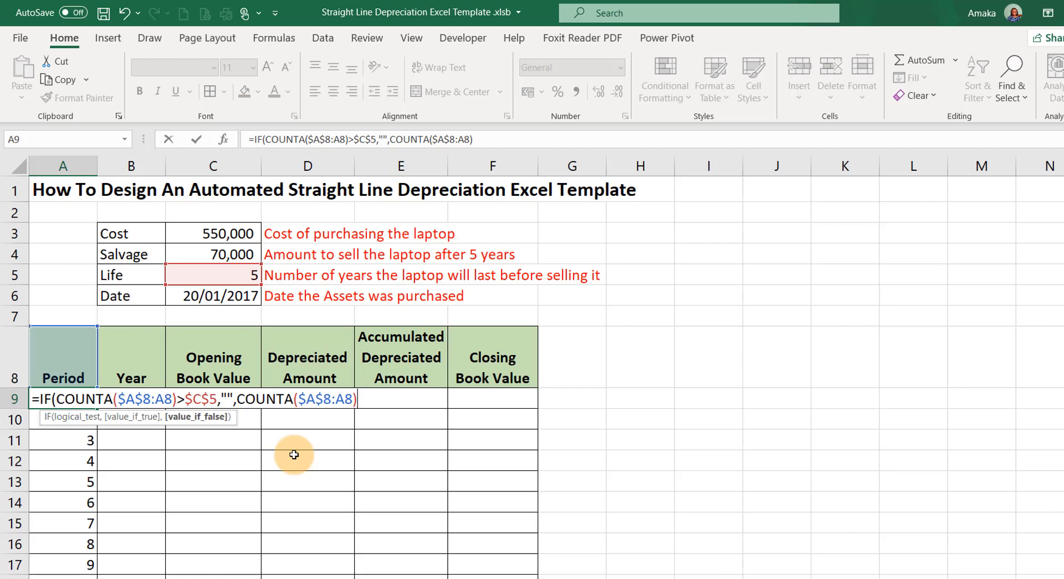
text())
key(Return)
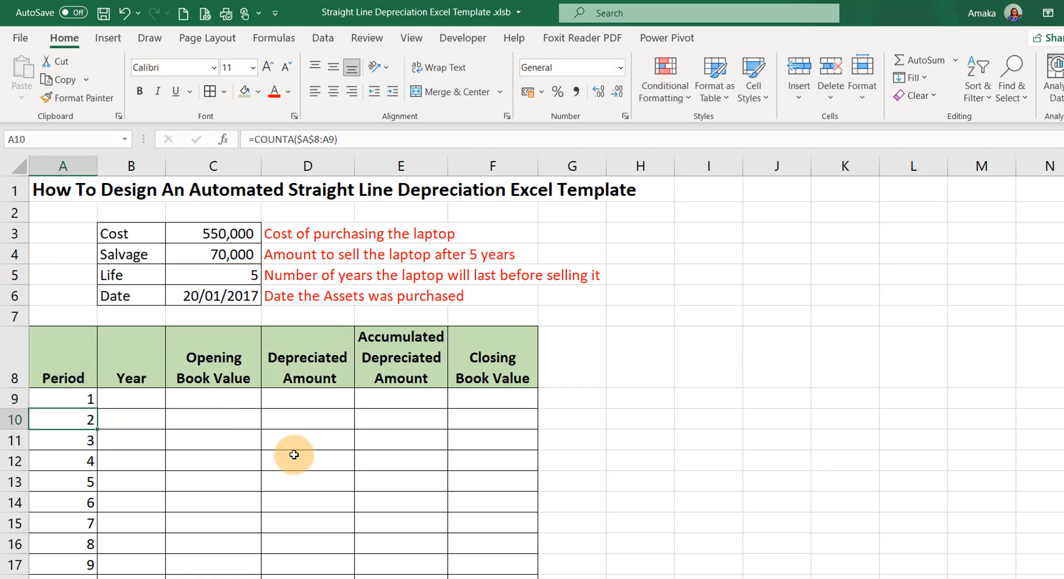
- Fill the updated IF formula in the Period column from A9 down to A28
click(60, 399)
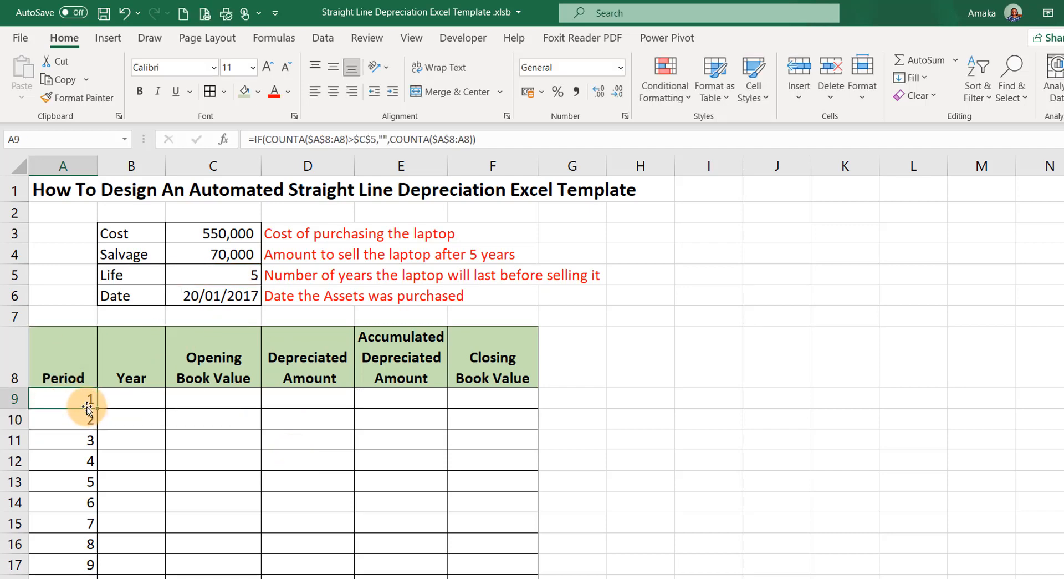
mouse_move(95, 410)
mouse_down()
mouse_move(89, 573)
mouse_move(19, 566)
mouse_move(48, 549)
mouse_up()
scroll(173, 397, up, 3)
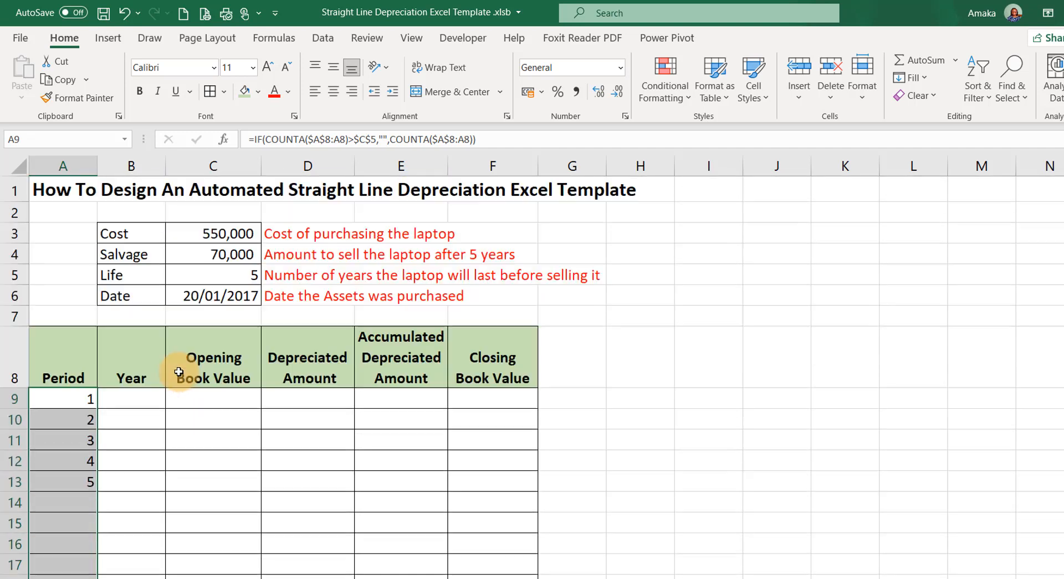
- Test the Period column by setting Life in C5 to 10 and then 15, and check the listed periods
click(233, 270)
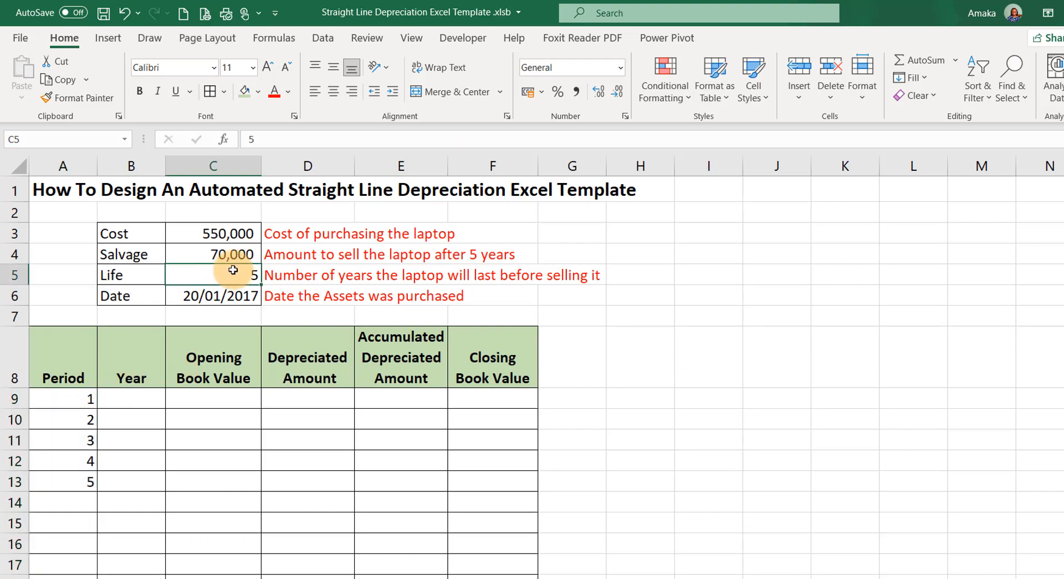
text(10)
key(Return)
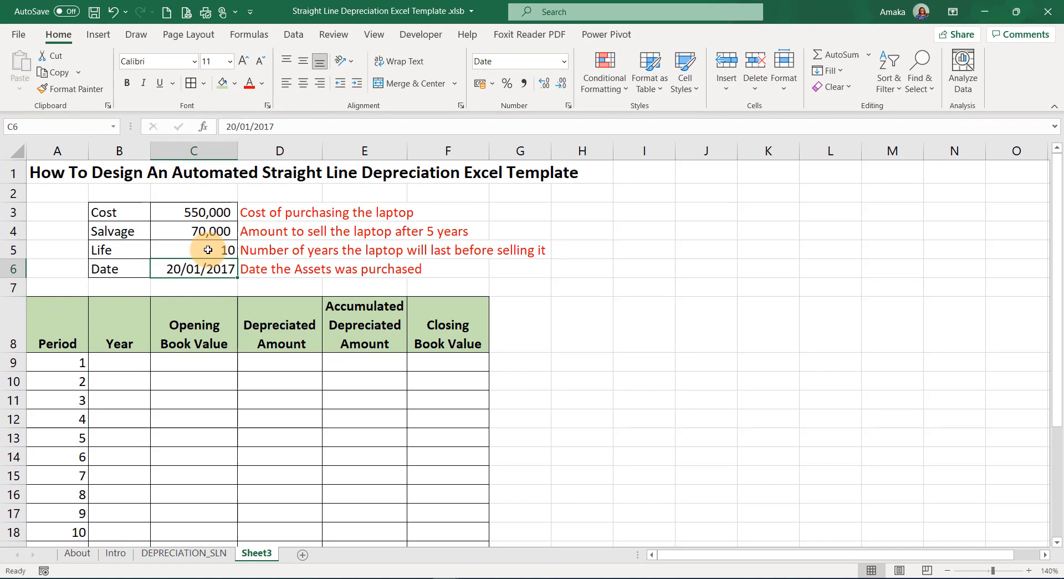
click(207, 250)
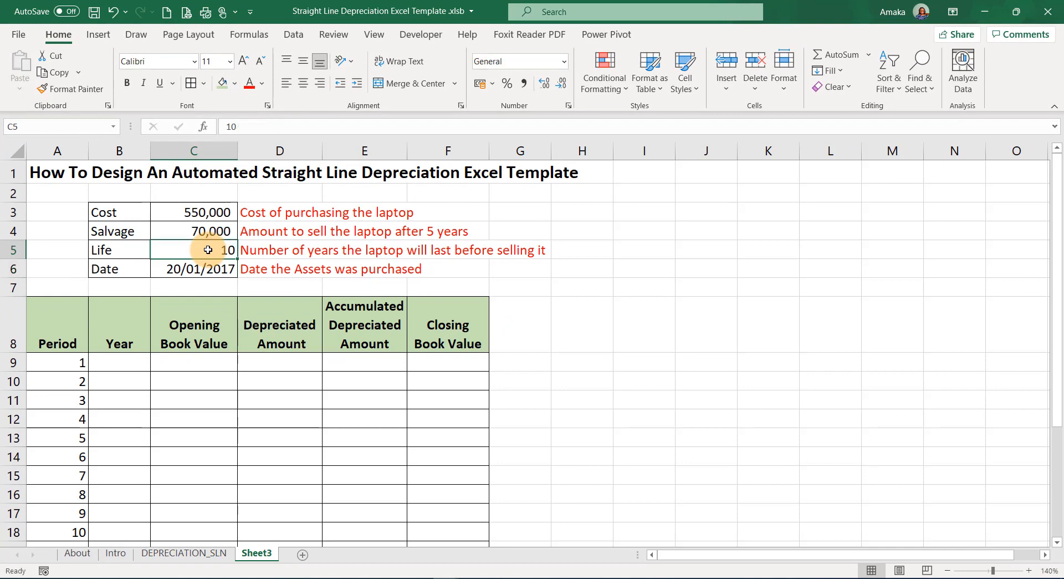
text(15)
key(Return)
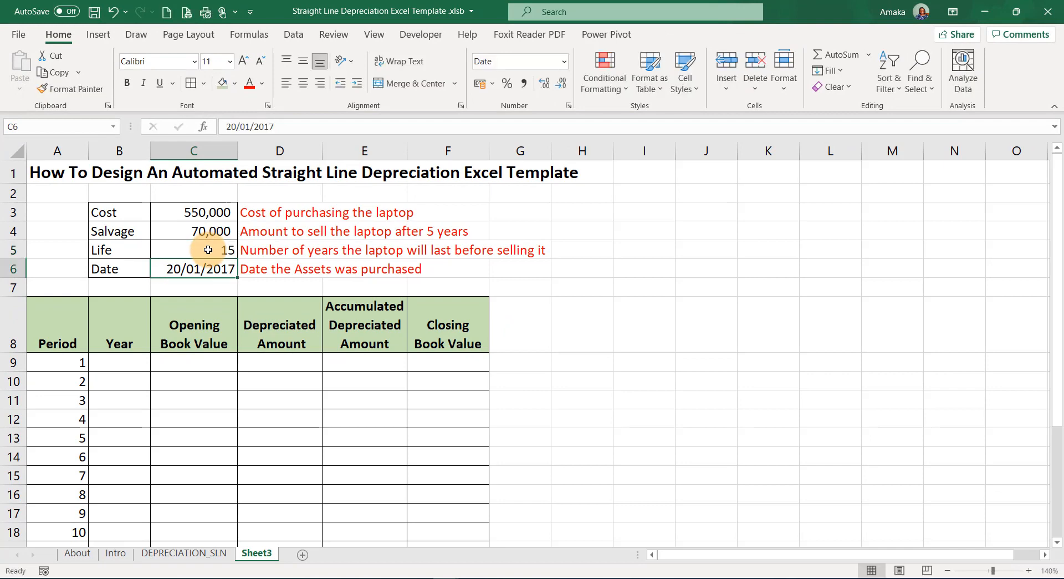
scroll(131, 449, down, 4)
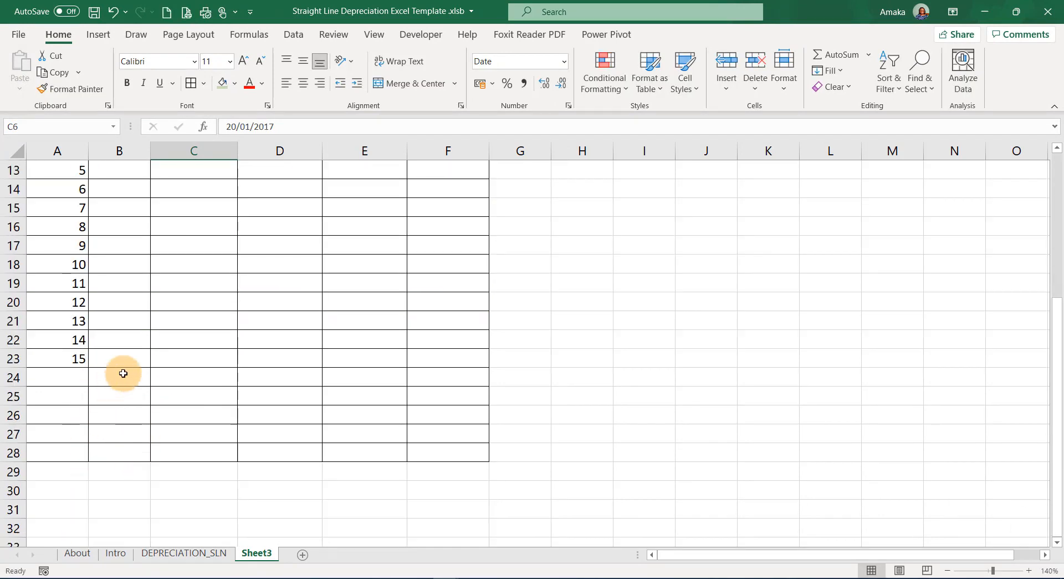
scroll(119, 373, up, 3)
scroll(233, 214, up, 1)
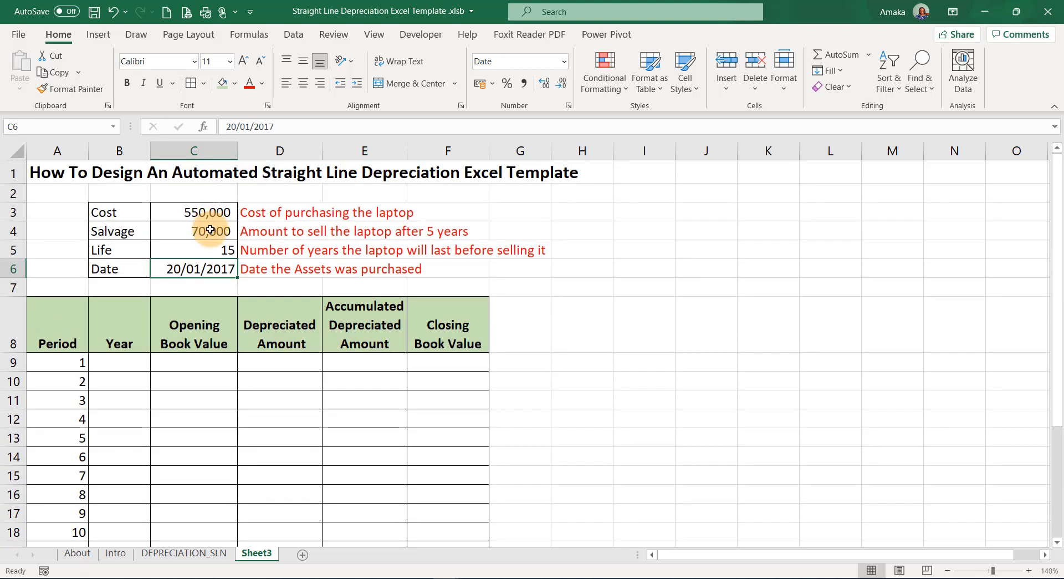
- Set the Life value in C5 back to 5
click(208, 249)
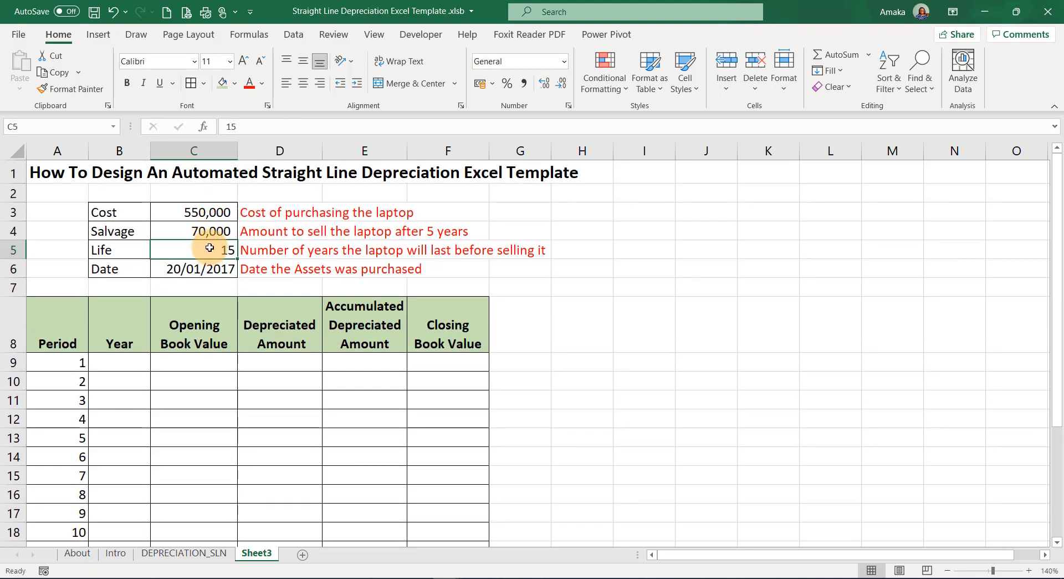
text(5)
key(Return)
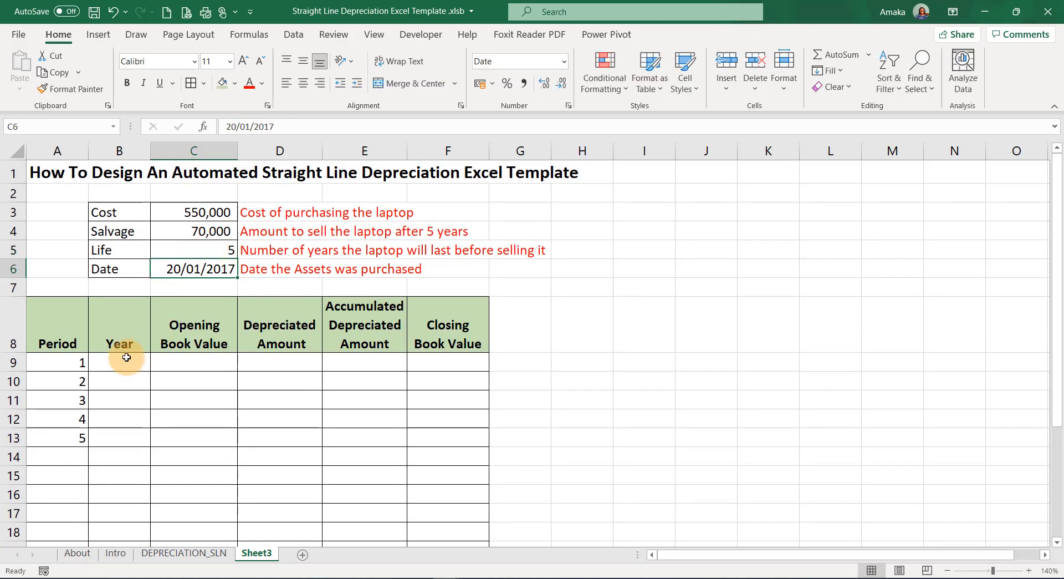
- Enter =YEAR($C$6) in B9 to take the first Year from the purchase date
click(111, 359)
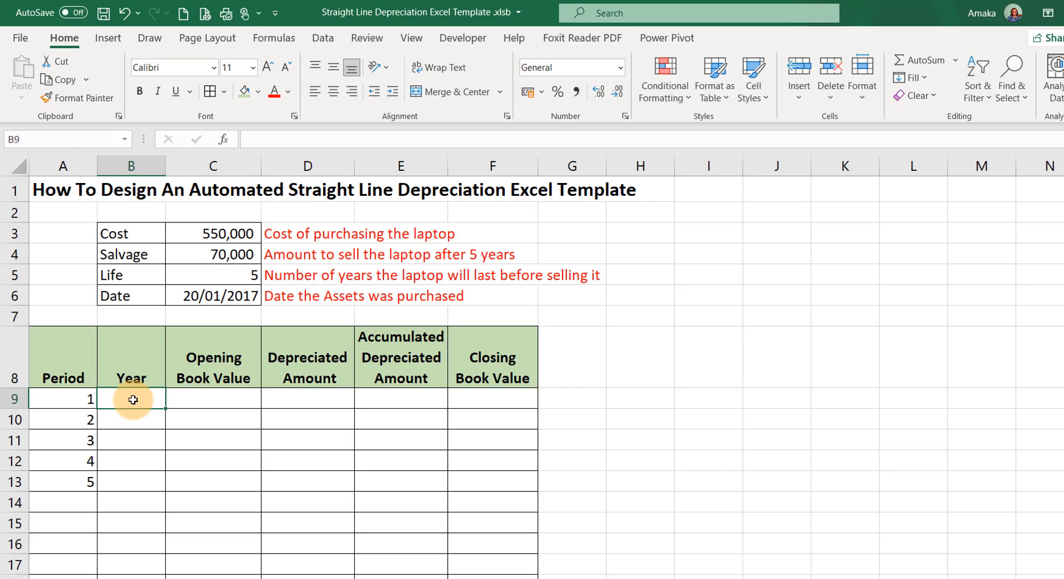
text(=year)
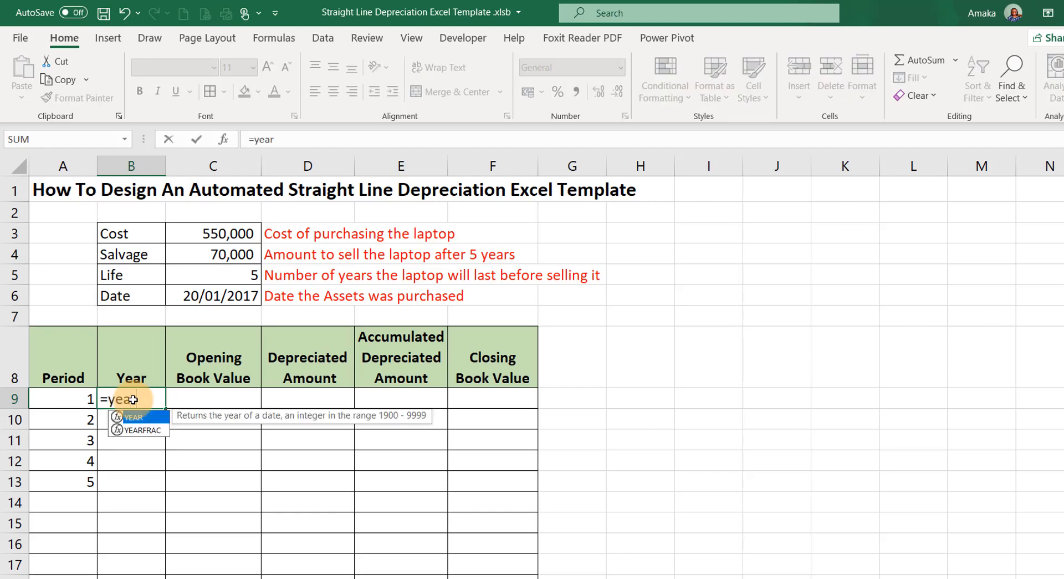
key(Tab)
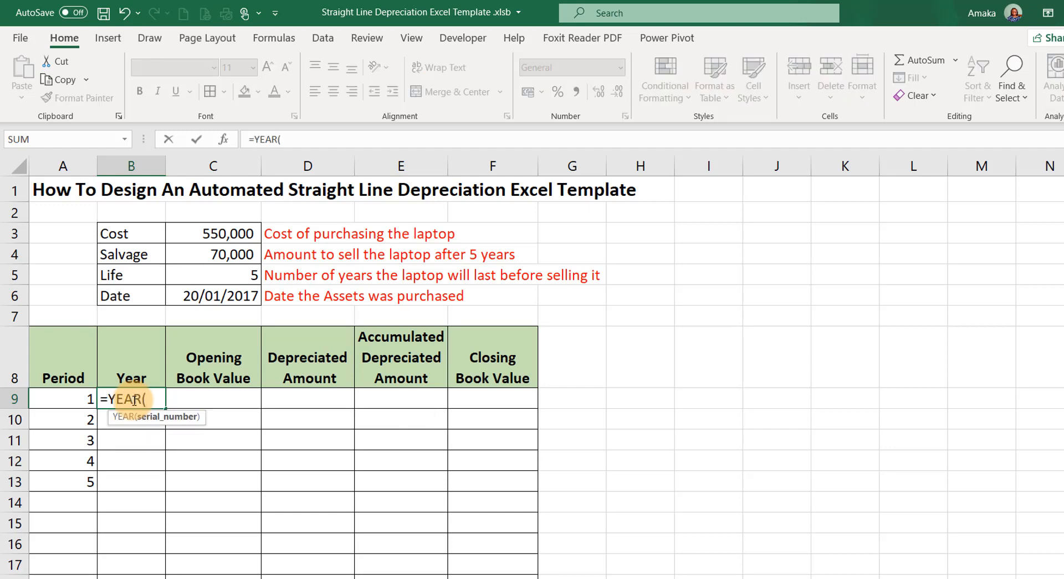
click(222, 297)
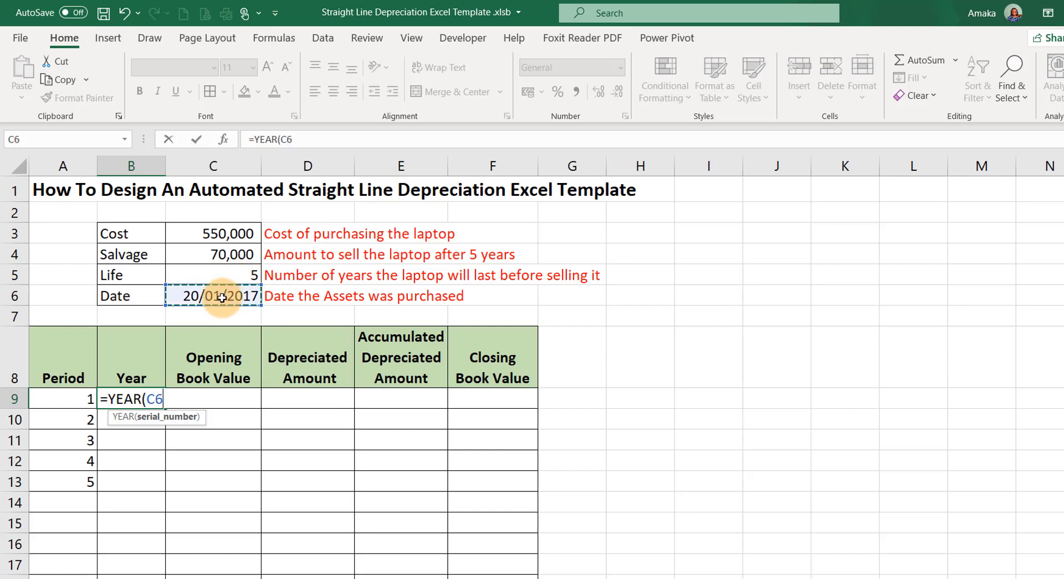
key(F4)
text())
key(Return)
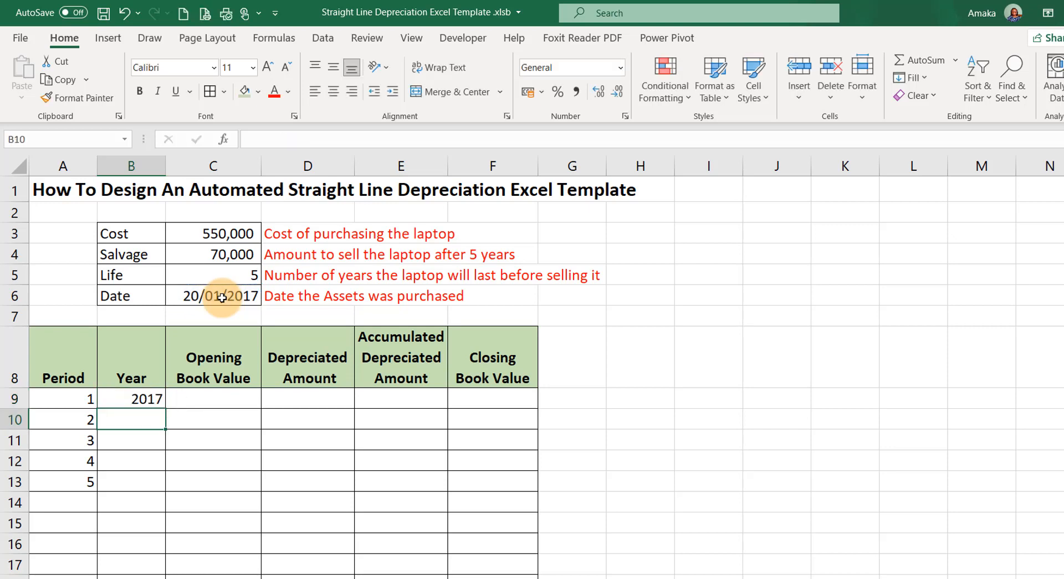
click(129, 401)
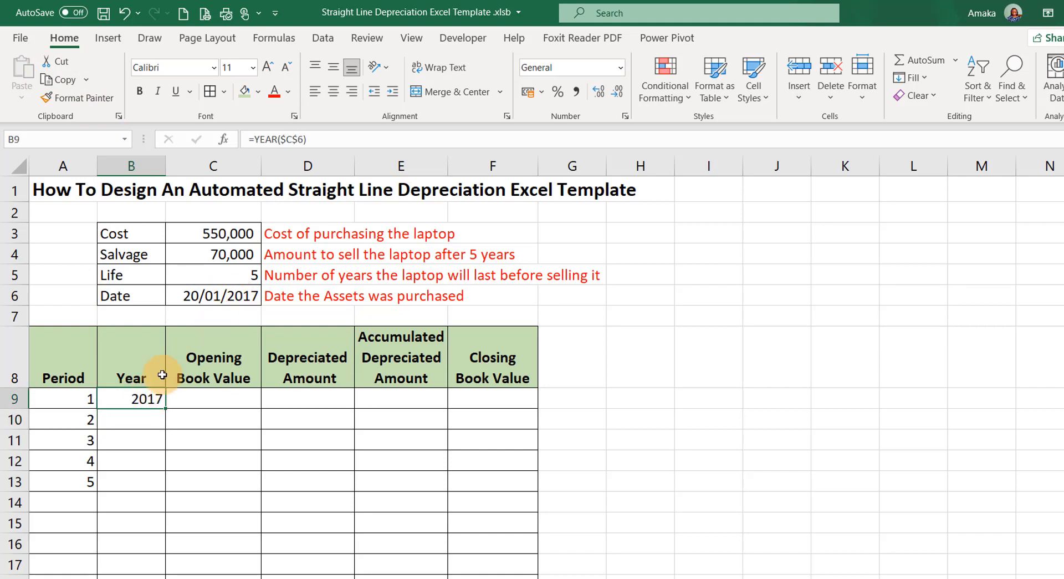
- Enter =B9+1 in B10 to calculate the second Year
click(129, 419)
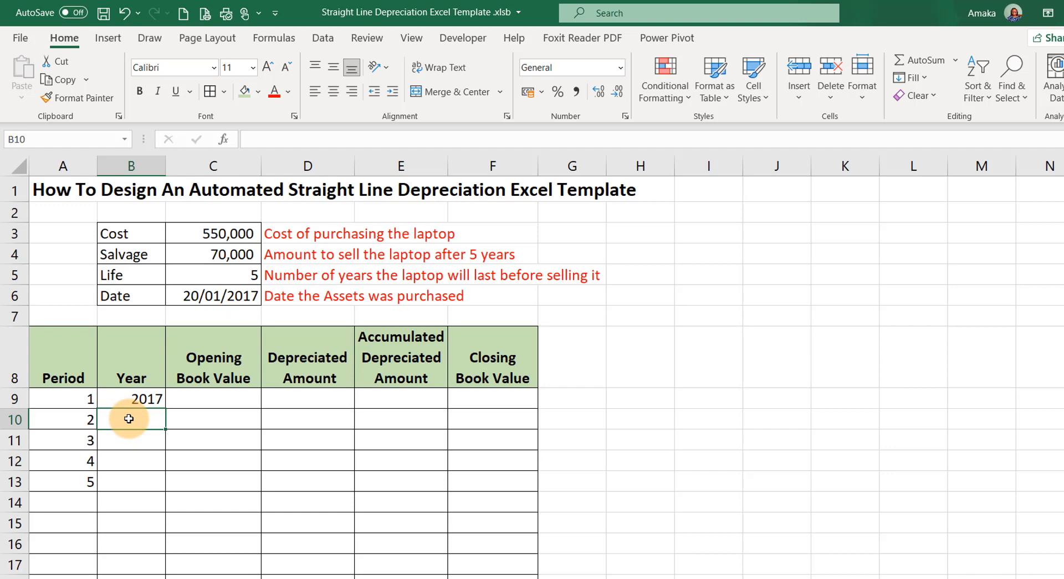
text(=)
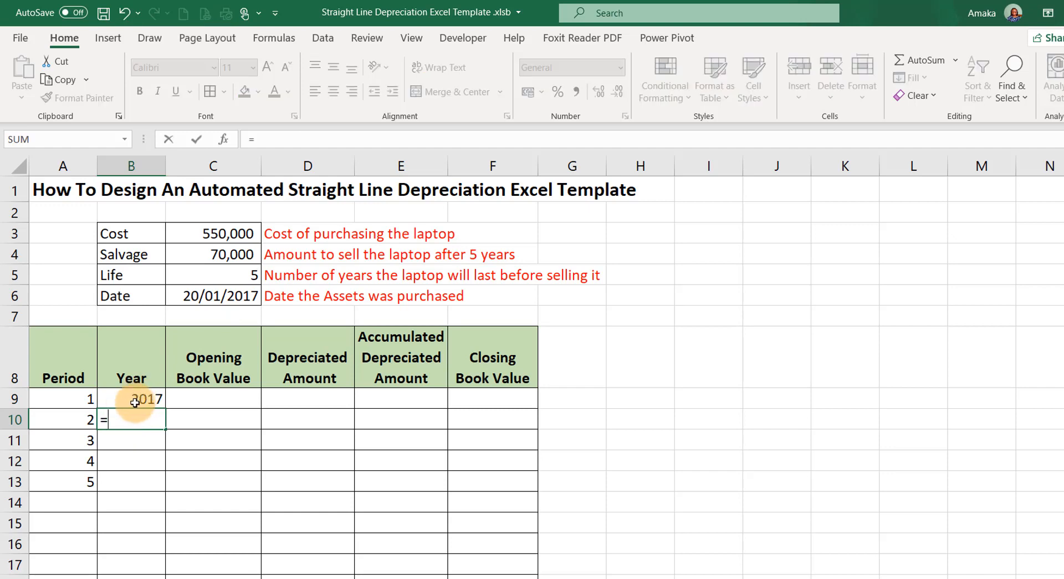
click(135, 401)
text(+1)
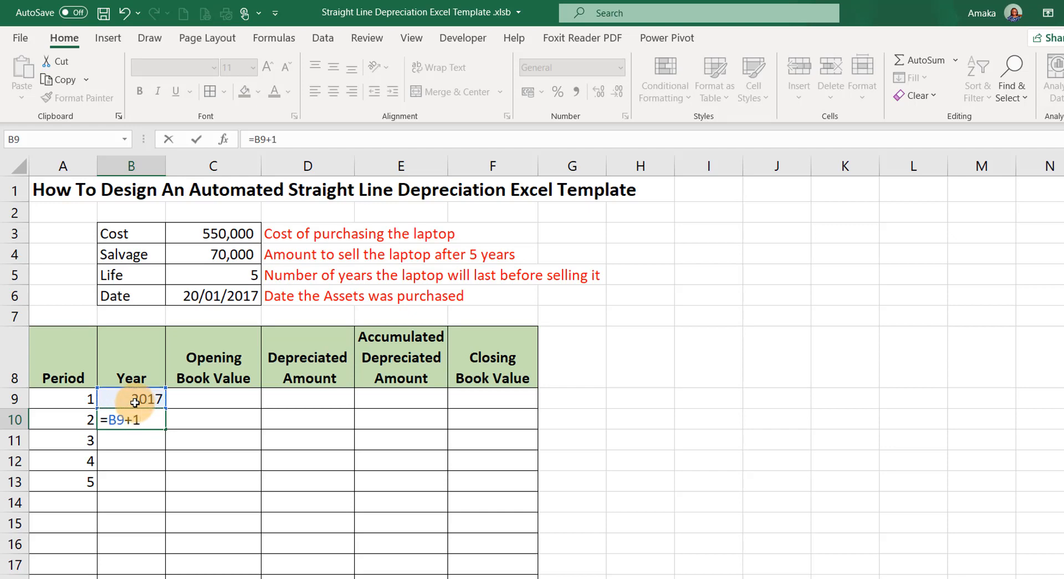
key(Return)
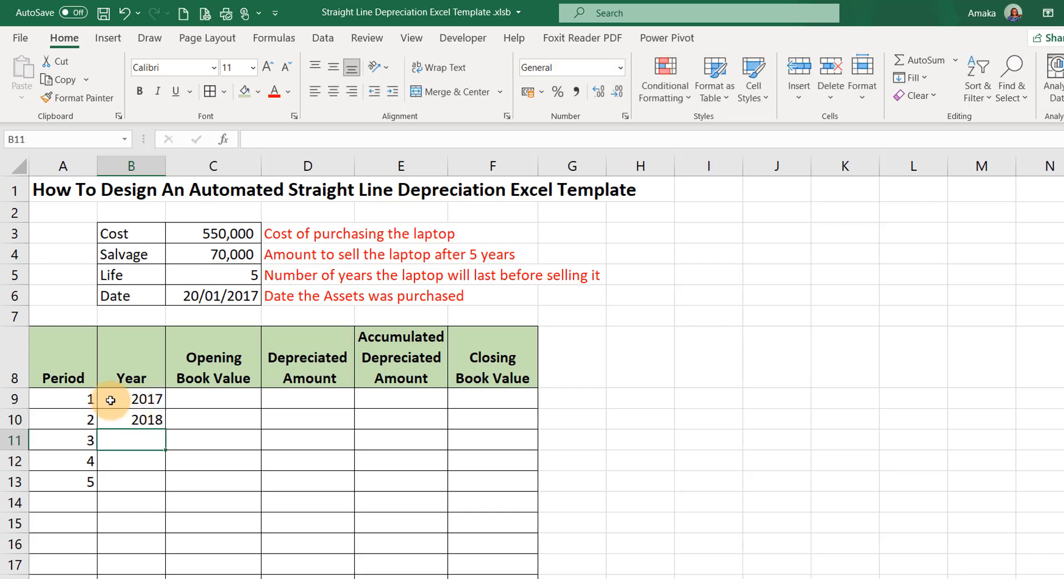
- Fill the Year formula from B10 down to B28
click(133, 419)
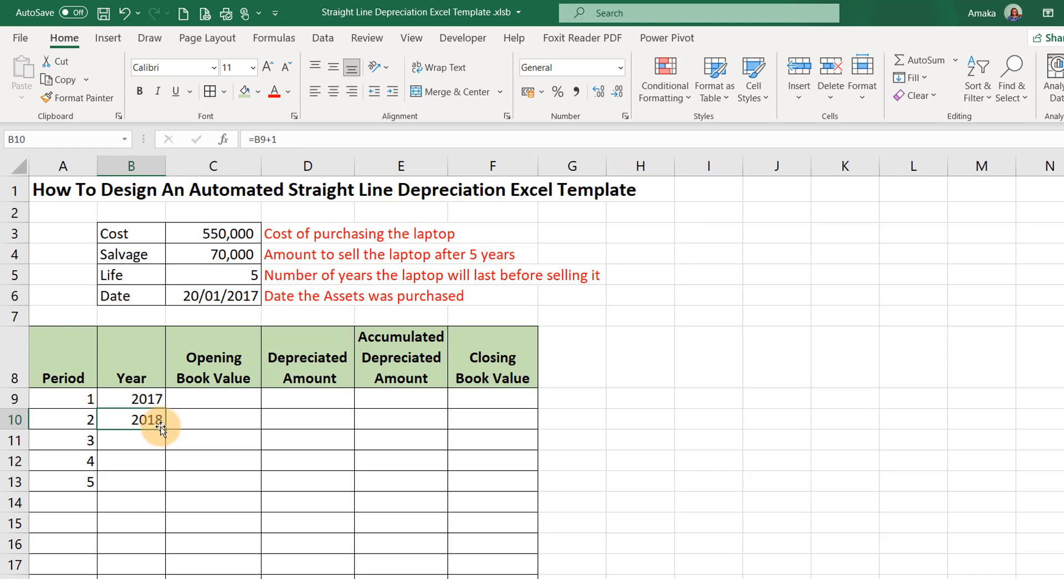
drag(165, 429, 138, 539)
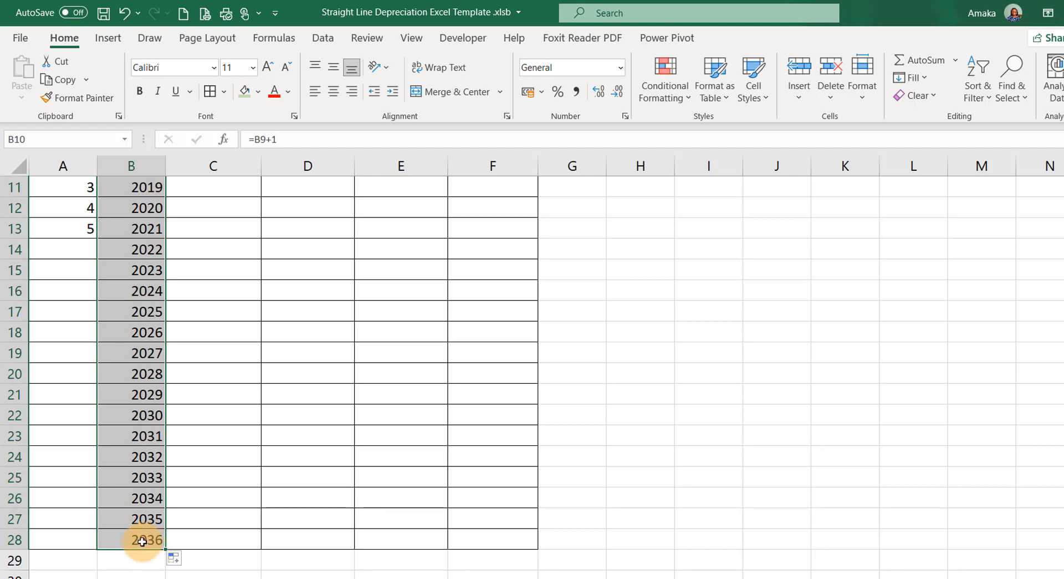
click(143, 540)
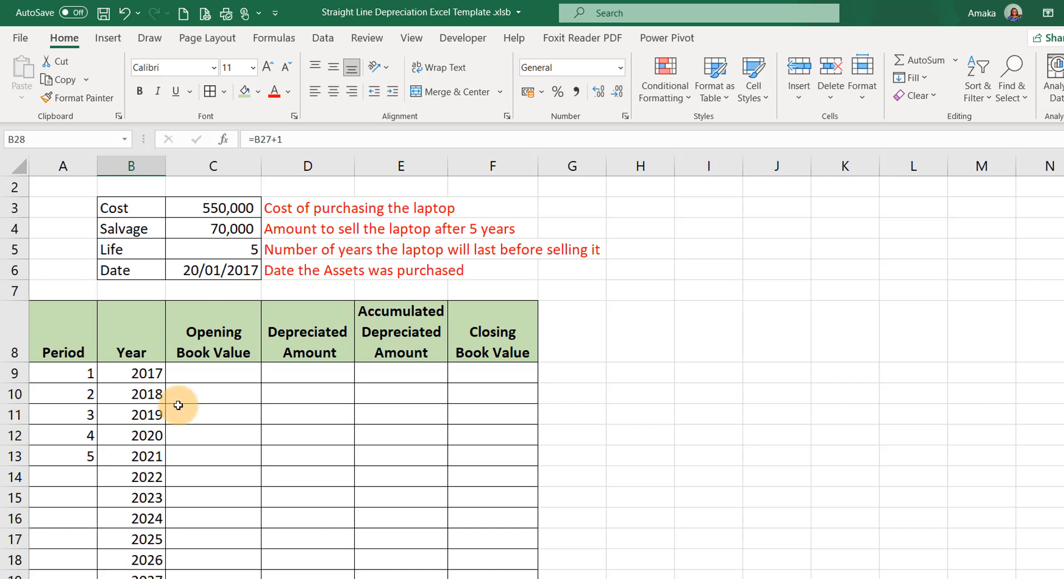
- Edit the Year formula in B10 to start with an IF function that tests COUNTA(B9:B9), placed before the existing B9+1
click(143, 394)
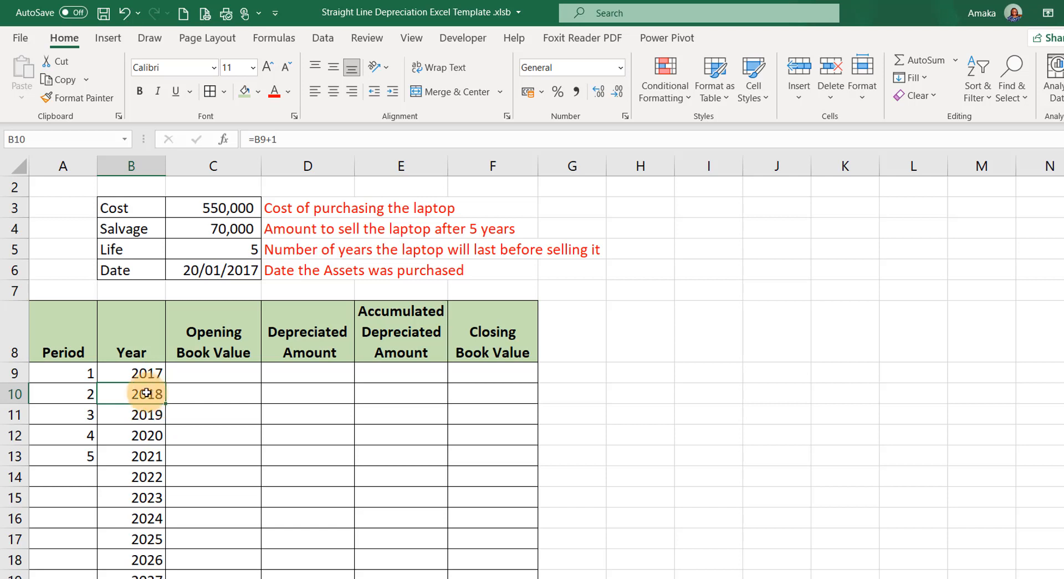
double_click(141, 393)
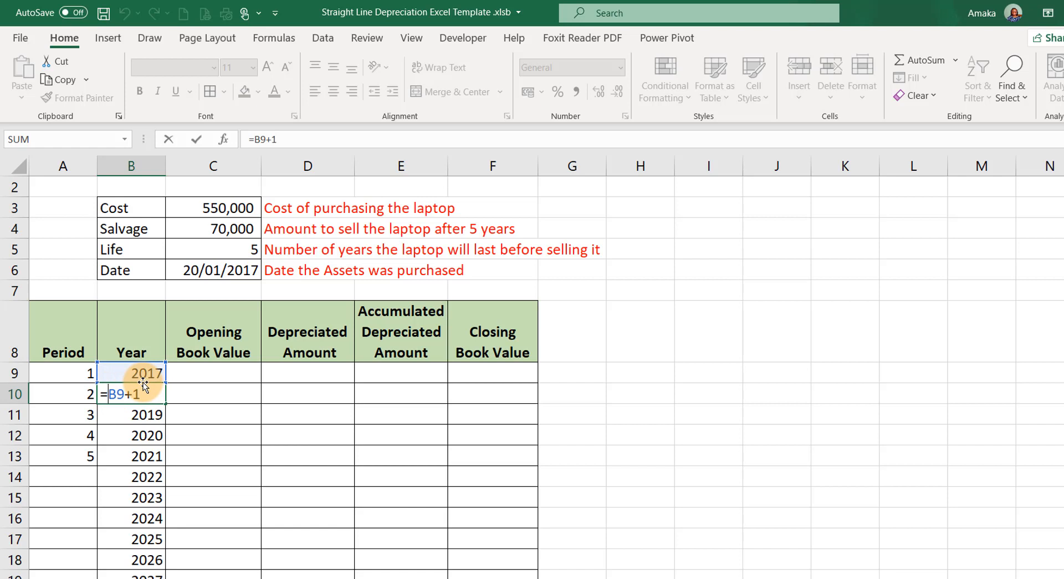
text(if)
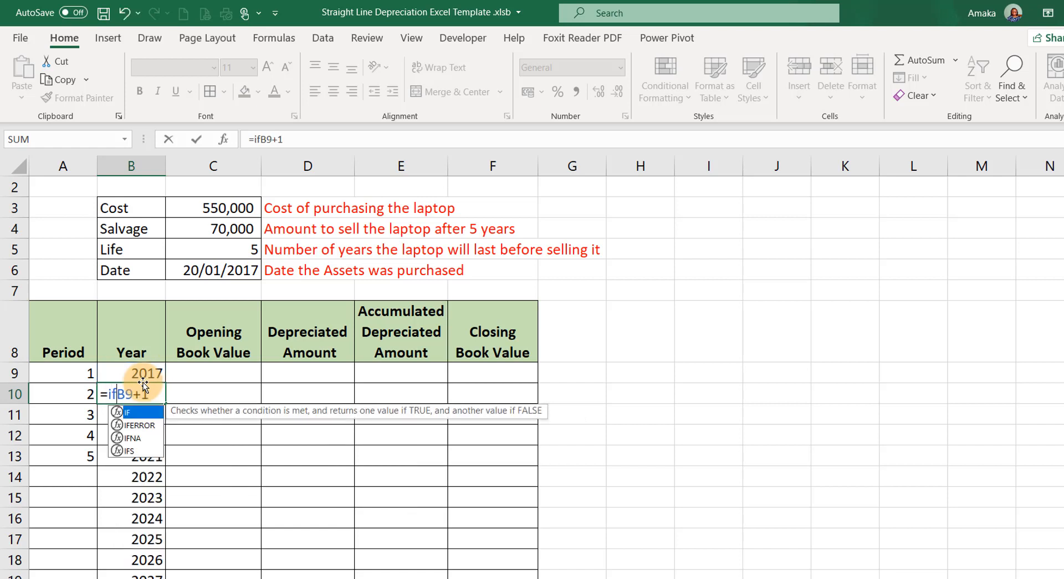
key(Tab)
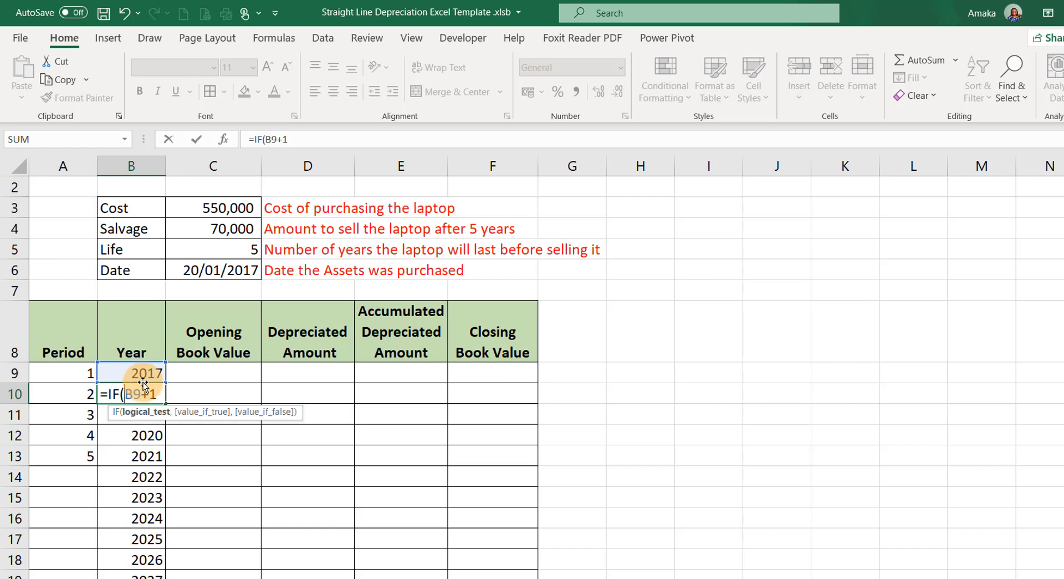
text(counta)
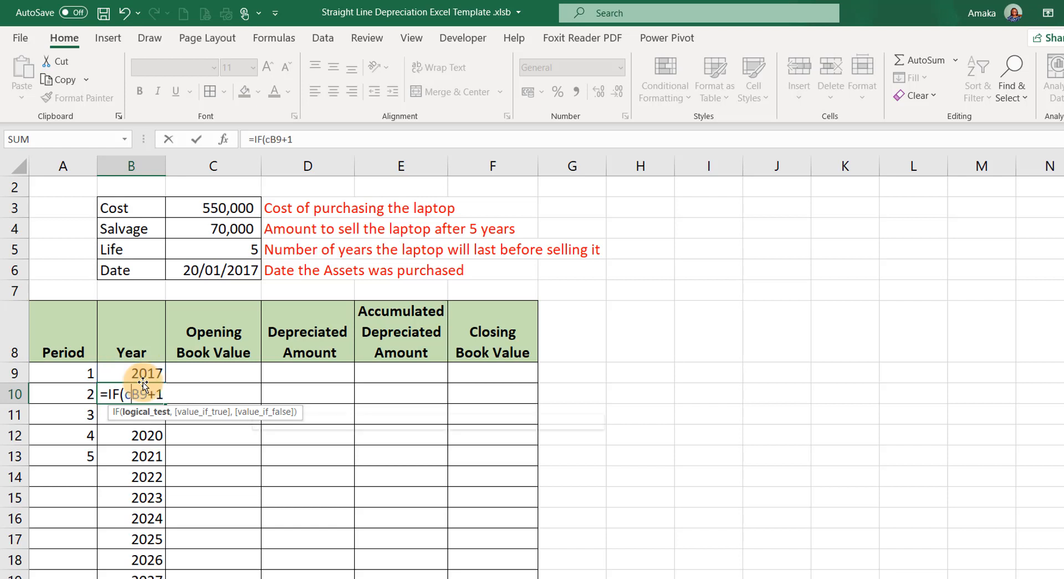
key(Tab)
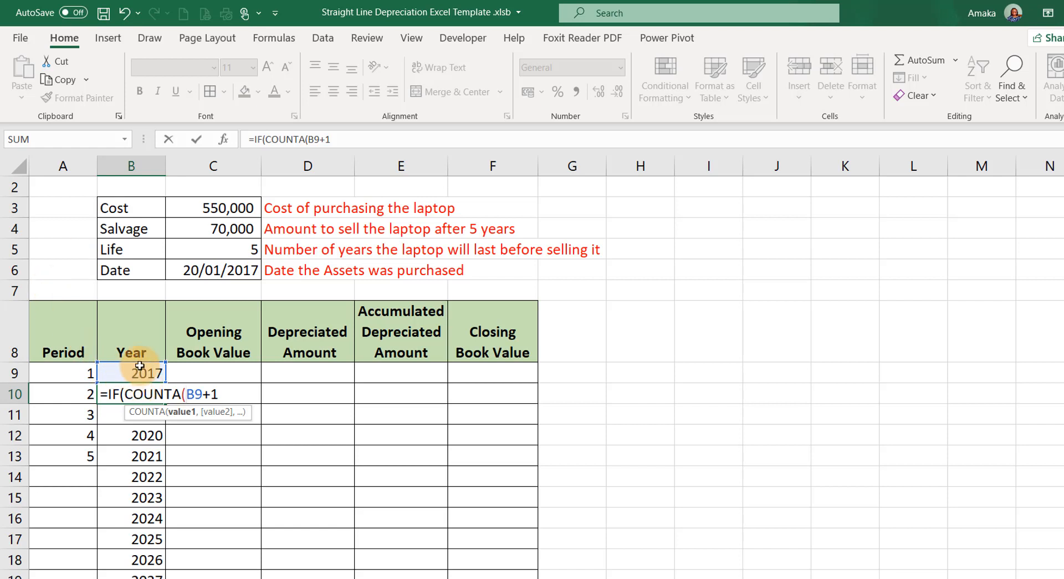
click(136, 372)
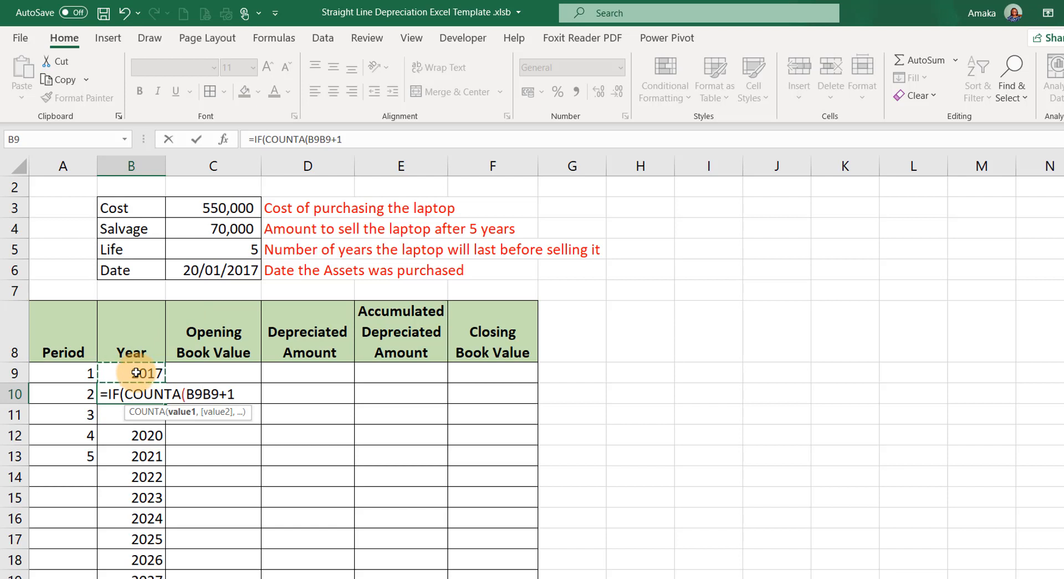
text(:B9)
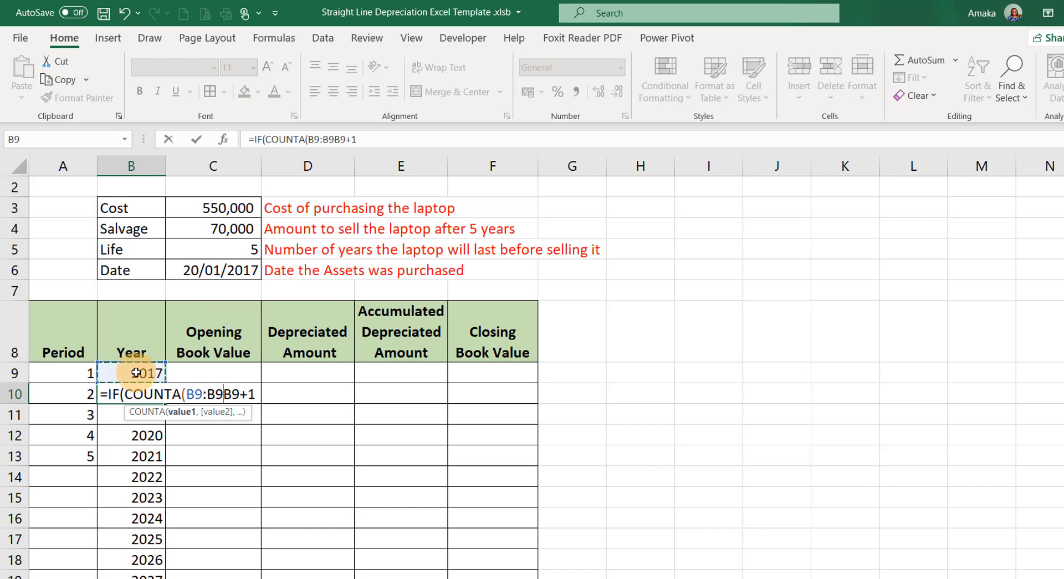
text())
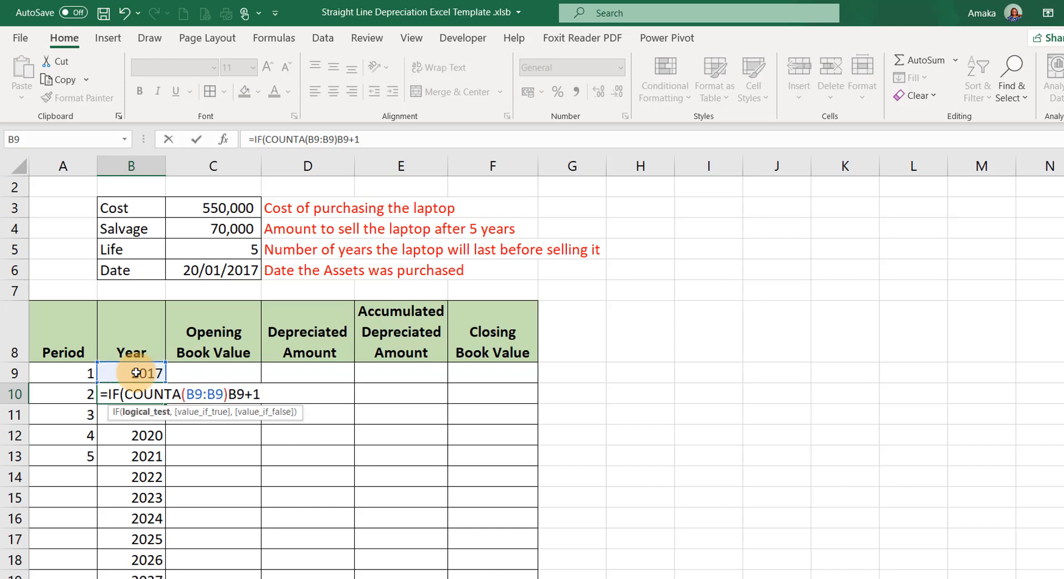
- Complete B10's IF condition with >$C$5-1 and return "" when true, leaving B9+1 as the value if false
text(>)
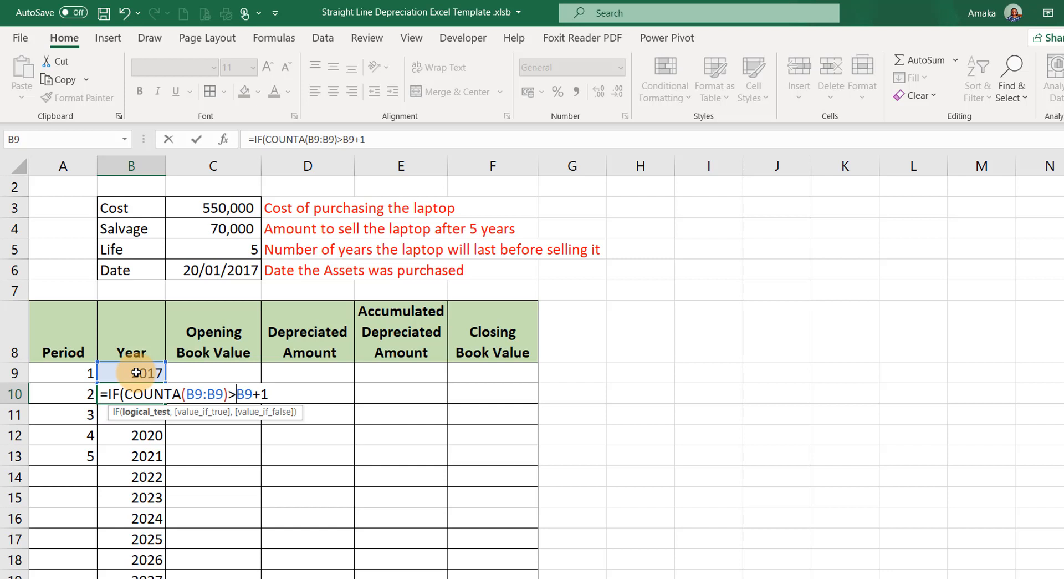
click(210, 249)
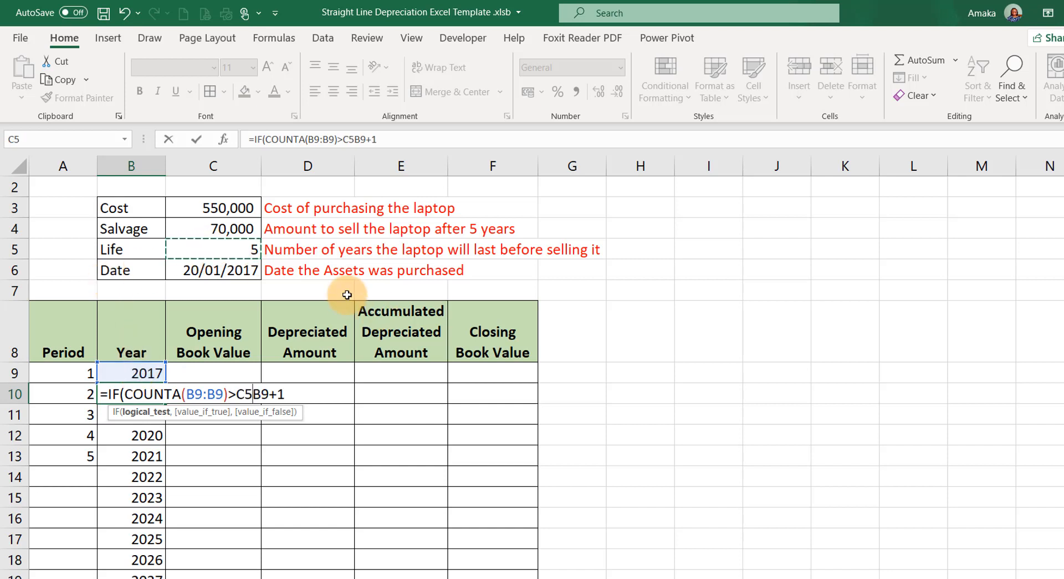
key(F4)
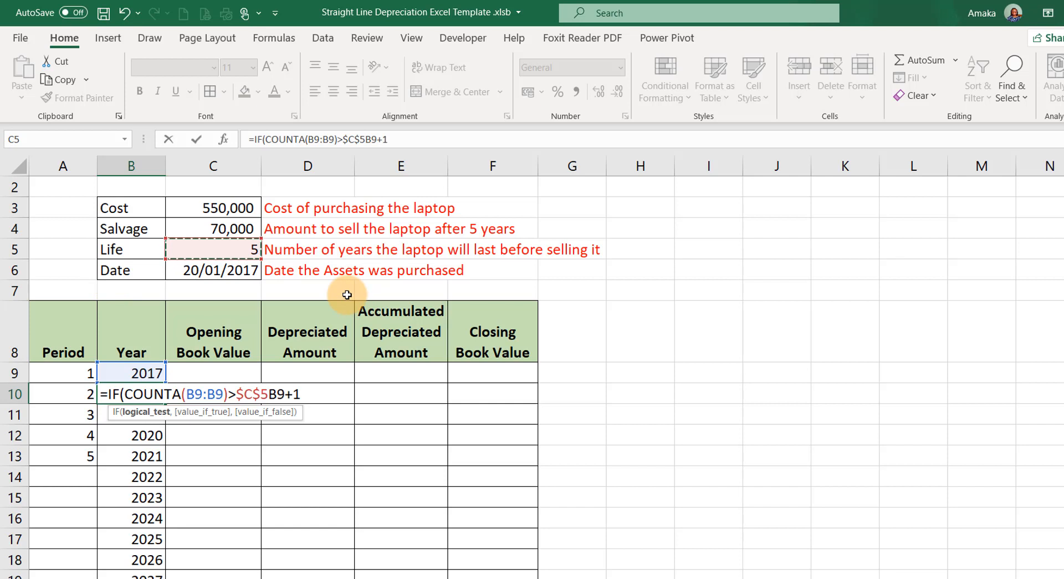
text(-)
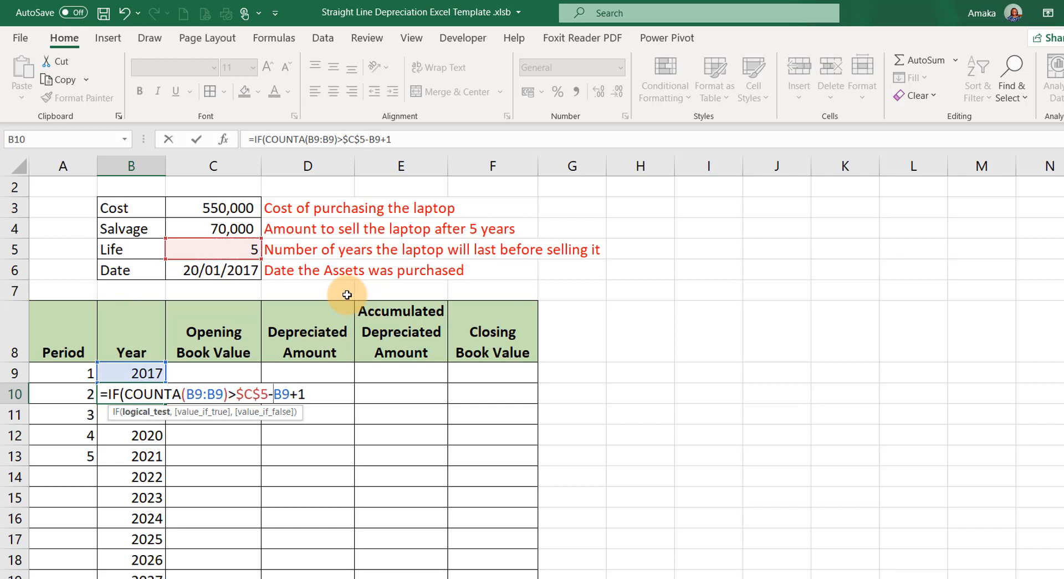
text(1,)
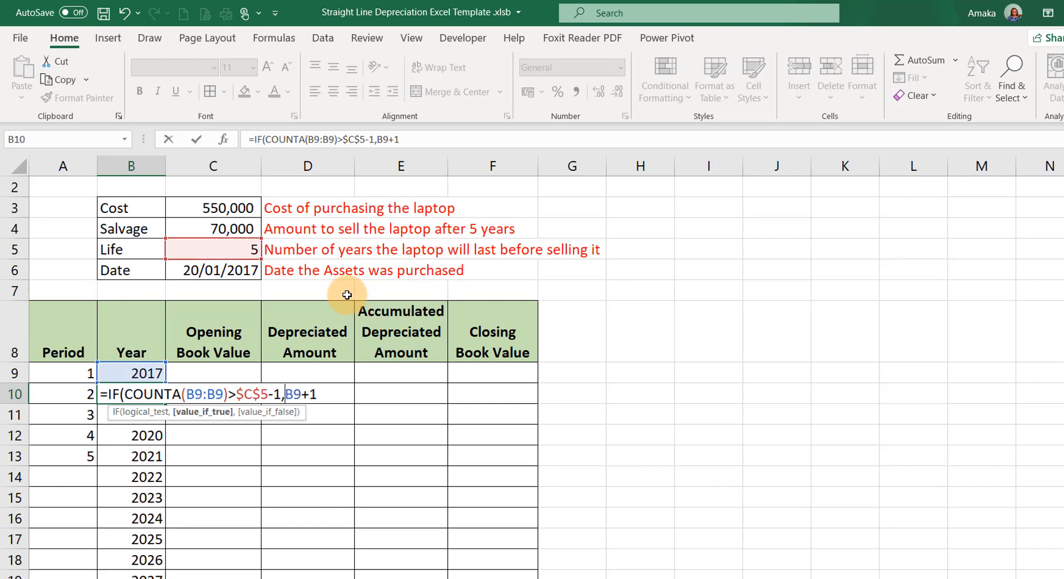
text(")
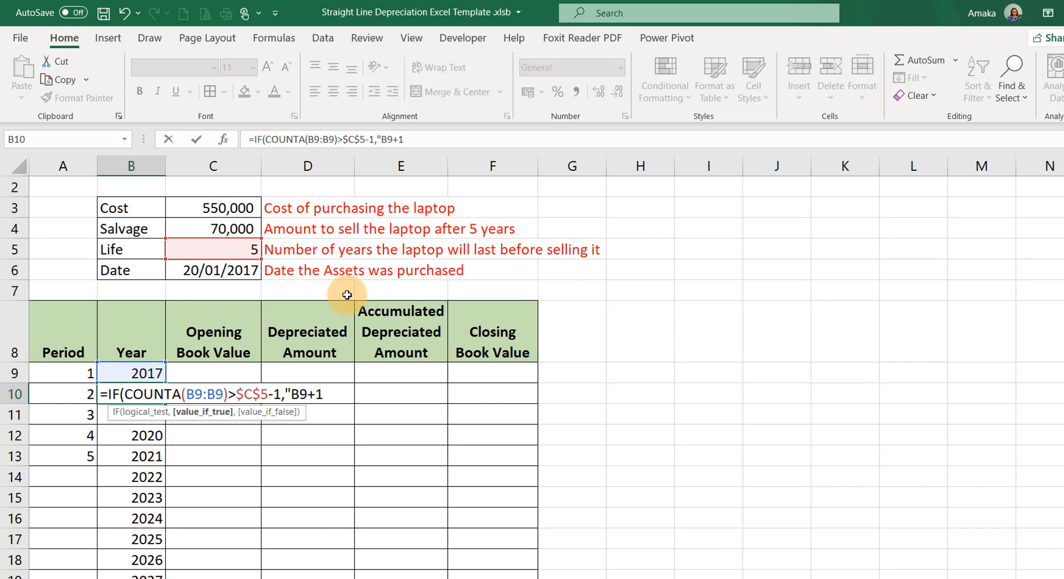
text(",)
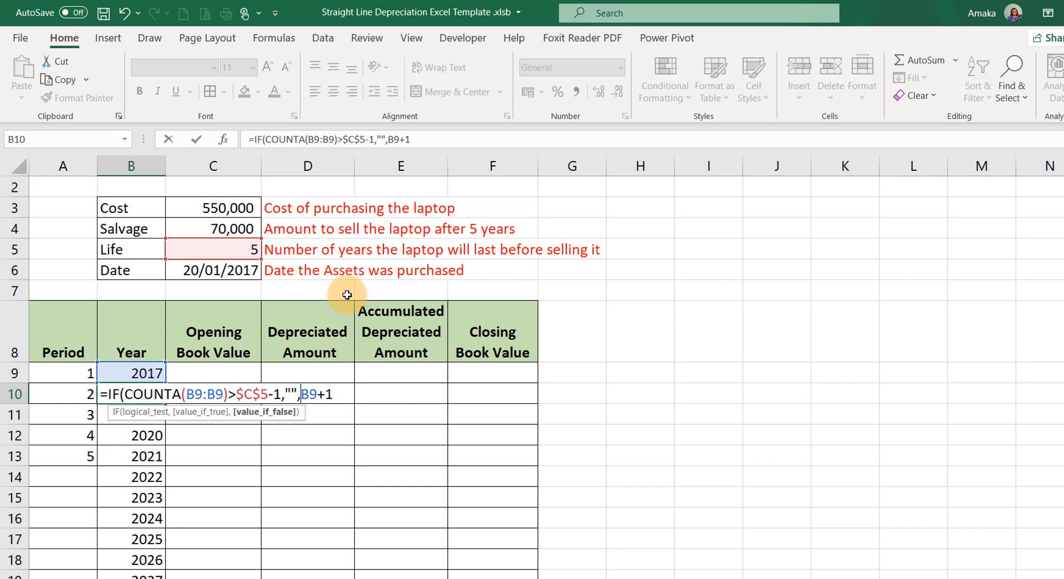
- Lock the start of the COUNTA range as $B$9 and finish B10's formula as =IF(COUNTA($B$9:B9)>$C$5-1,"",B9+1)
double_click(191, 392)
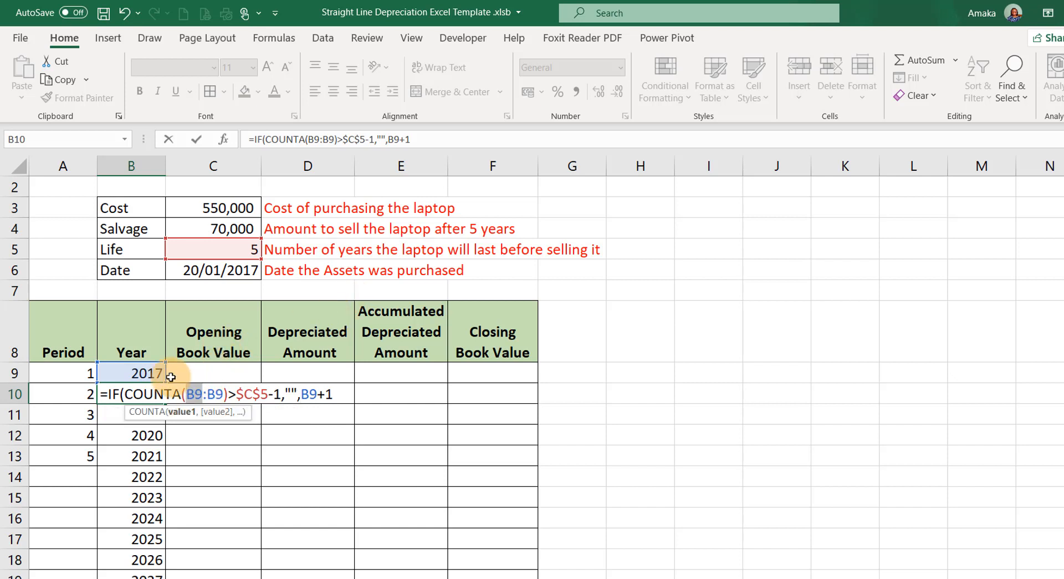
key(F4)
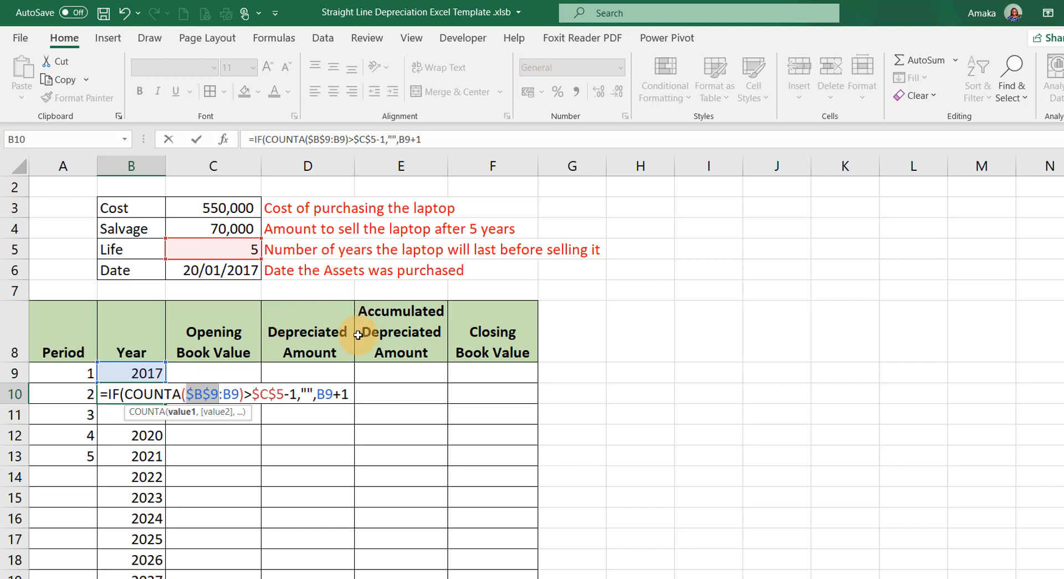
click(350, 394)
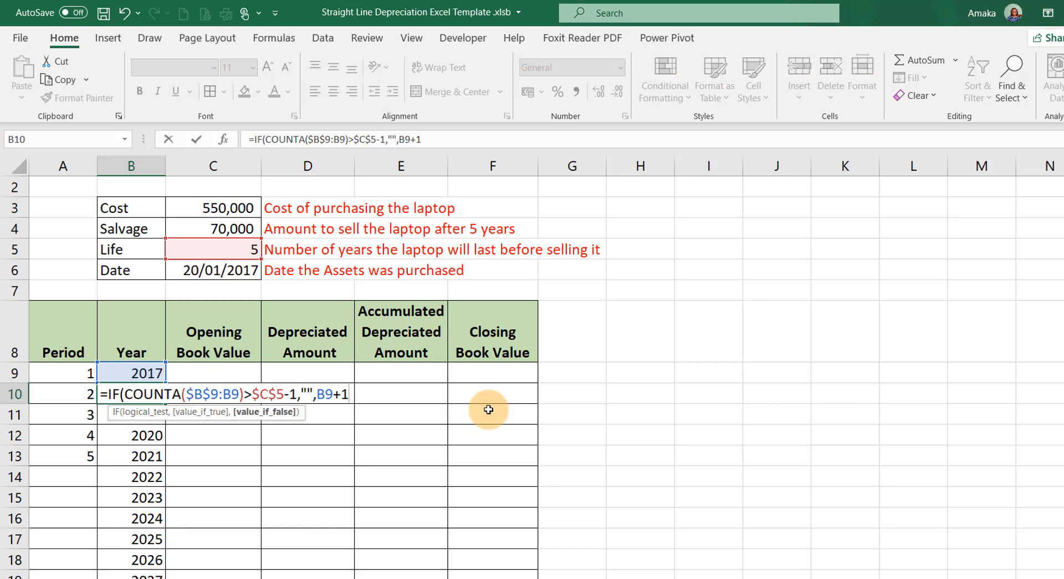
text())
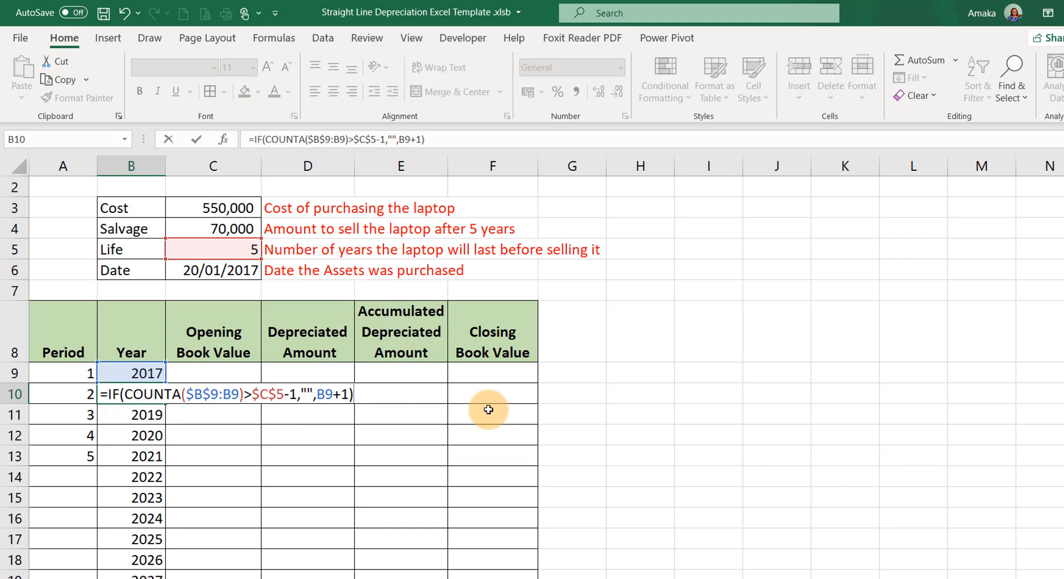
key(Return)
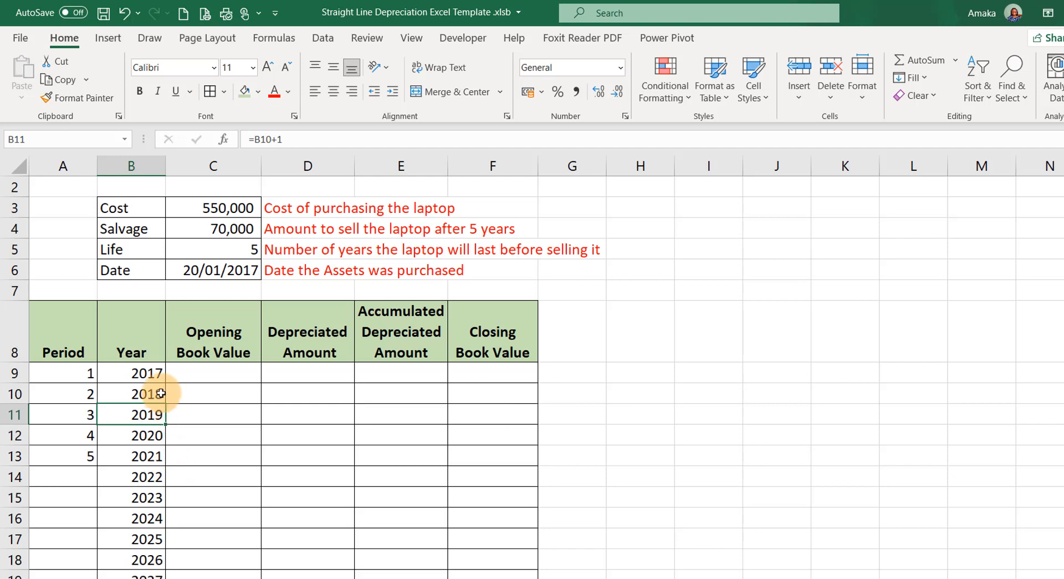
- Fill the conditional Year formula from B10 down to B28
click(159, 393)
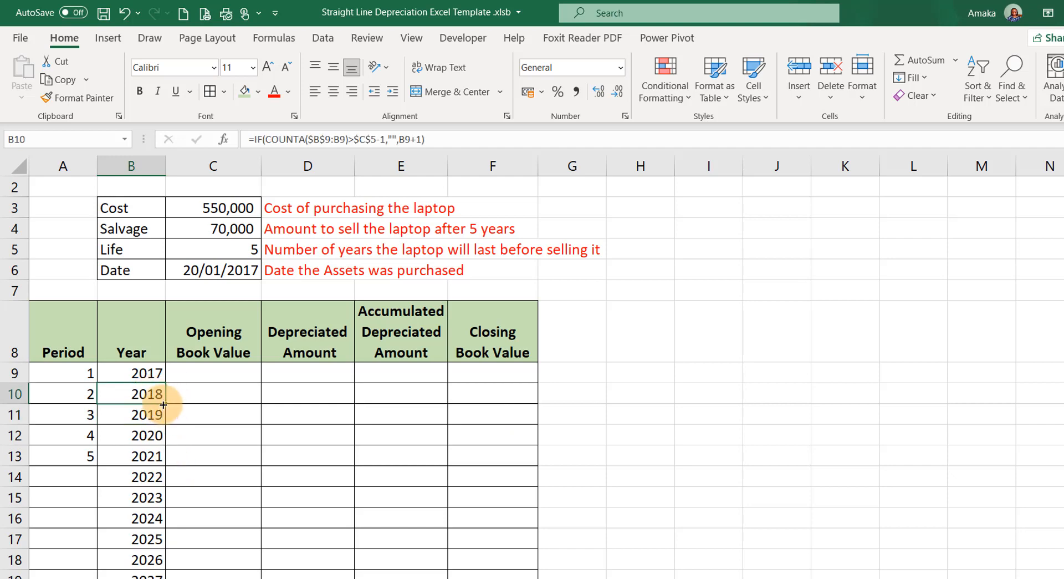
drag(163, 404, 145, 540)
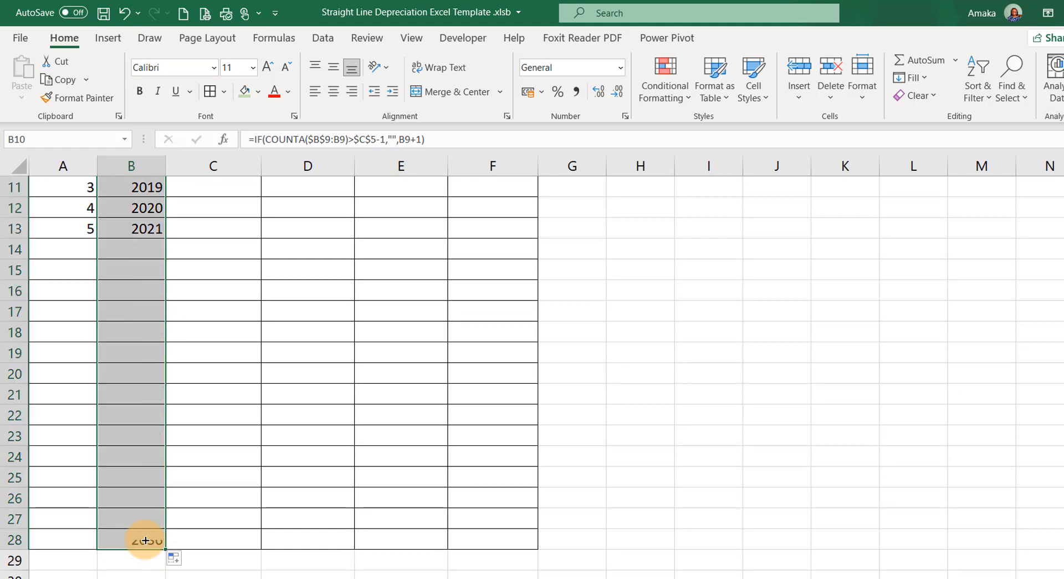
scroll(195, 287, up, 3)
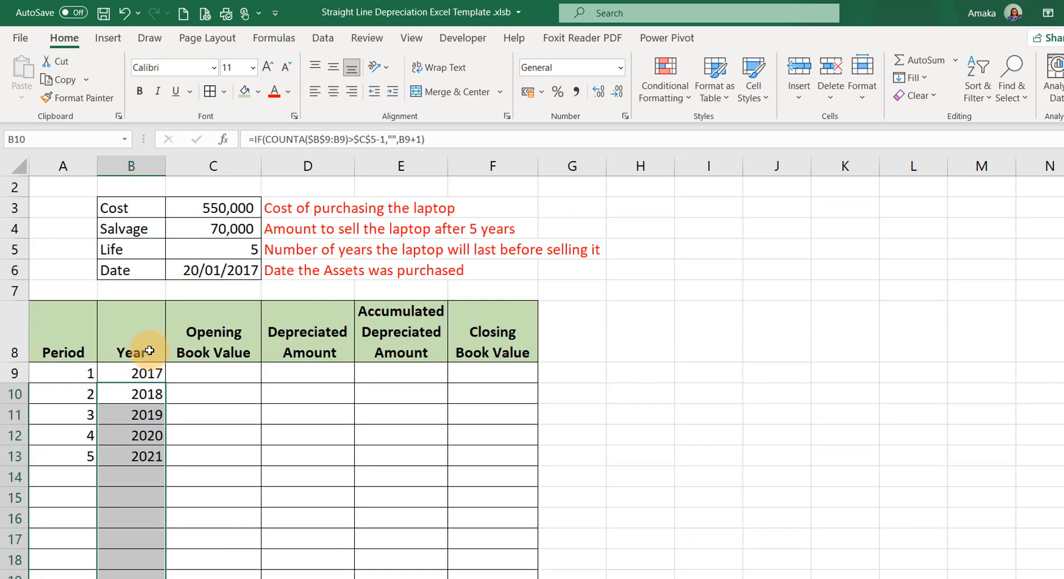
- Examine the Year formulas in B9, B10 and B14 along with the purchase date in C6
click(136, 373)
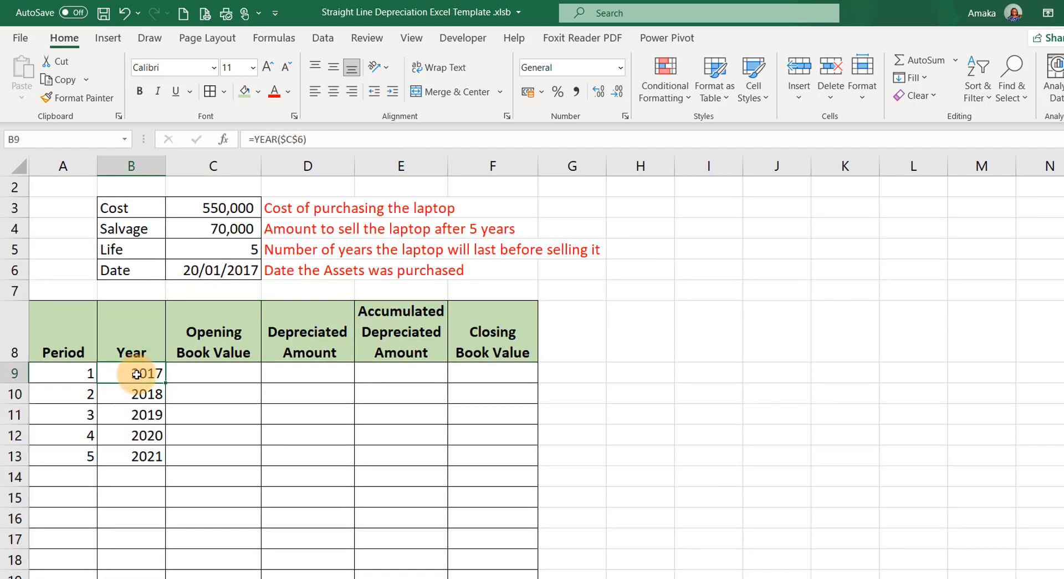
click(231, 270)
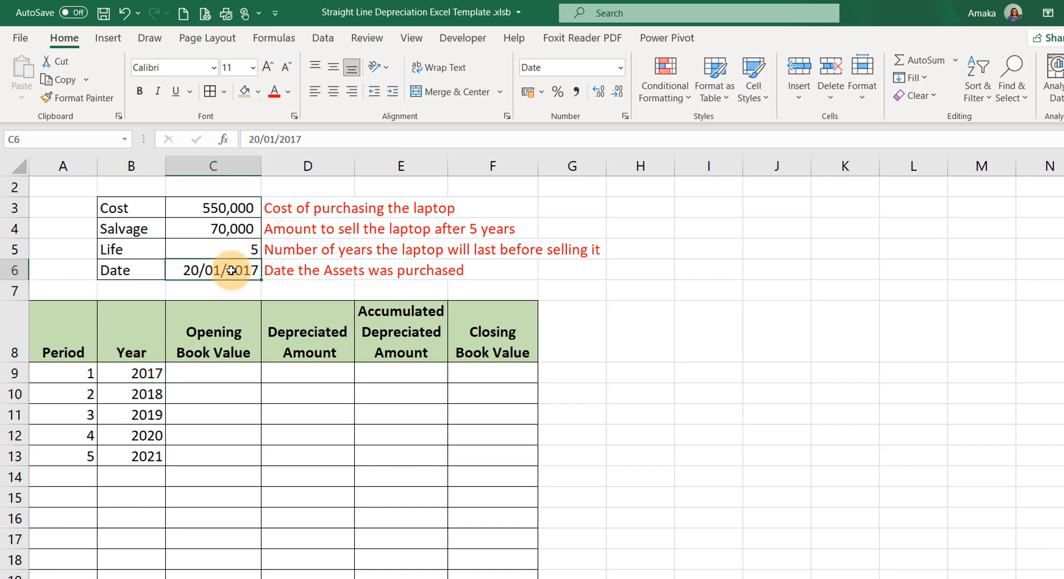
click(126, 391)
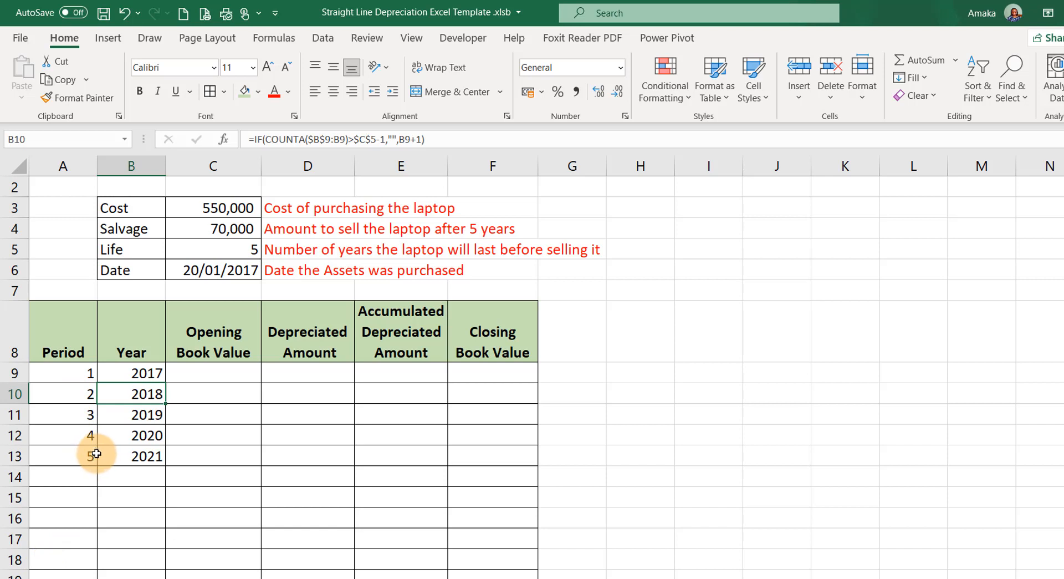
click(137, 475)
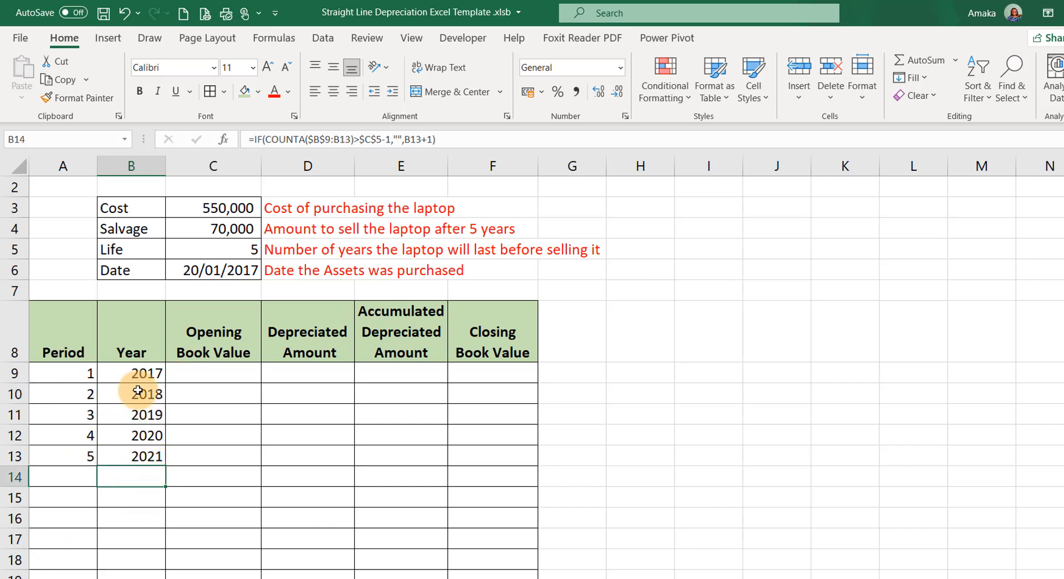
click(133, 370)
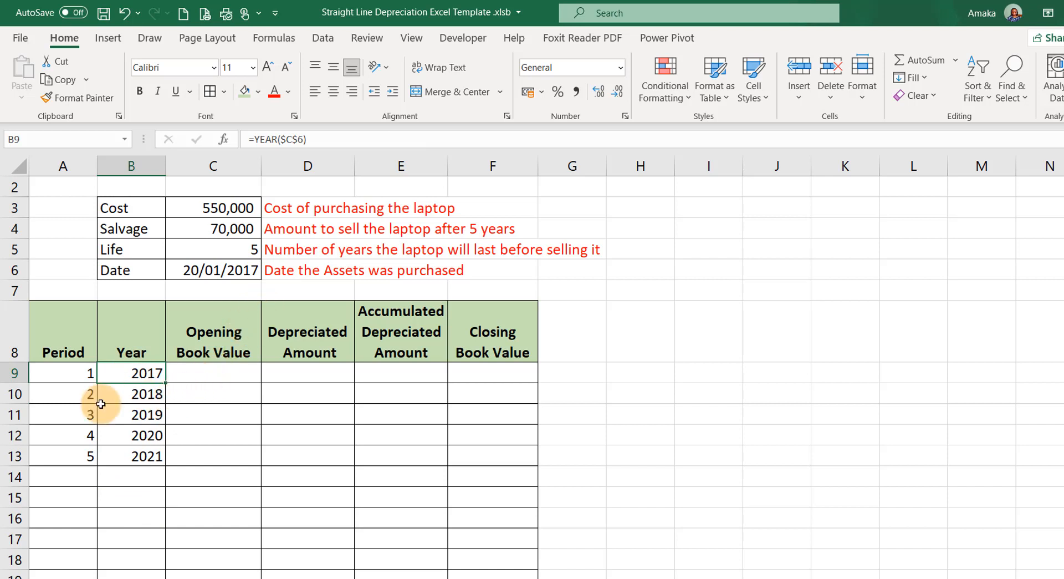
click(119, 395)
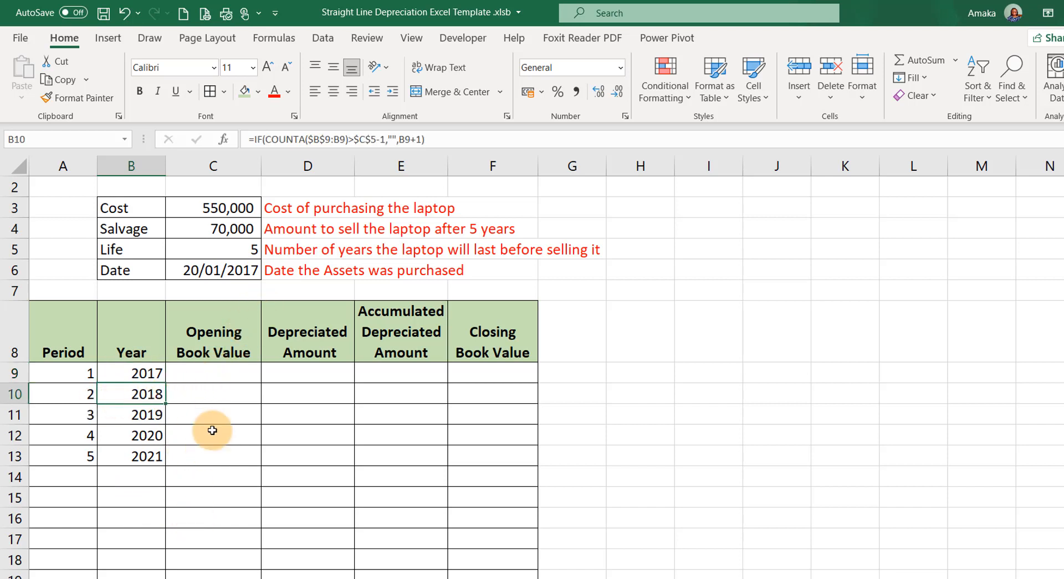
- Enter =C3 in C9 to take the first Opening Book Value from the asset's cost
click(221, 371)
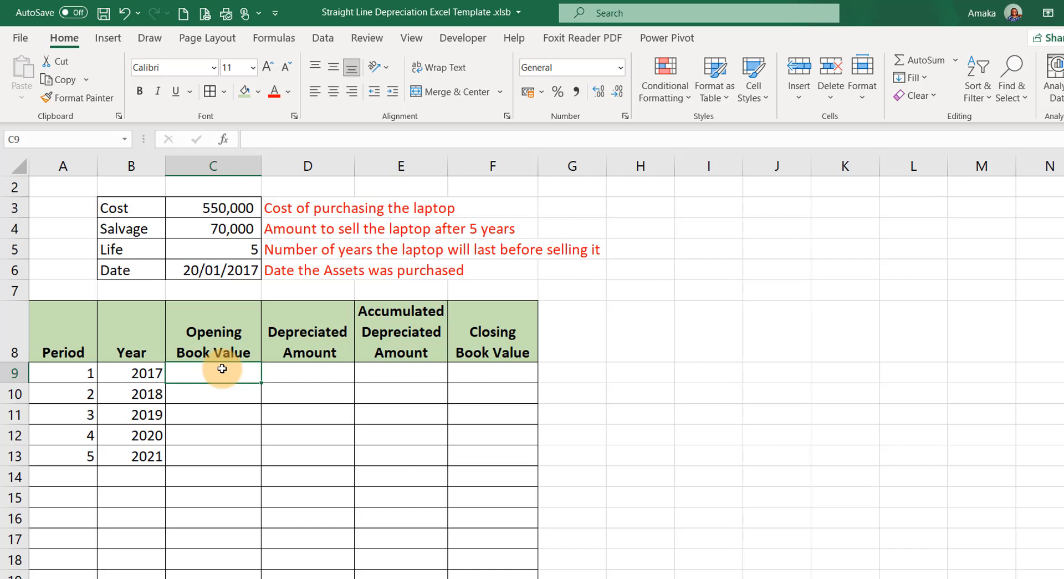
text(=)
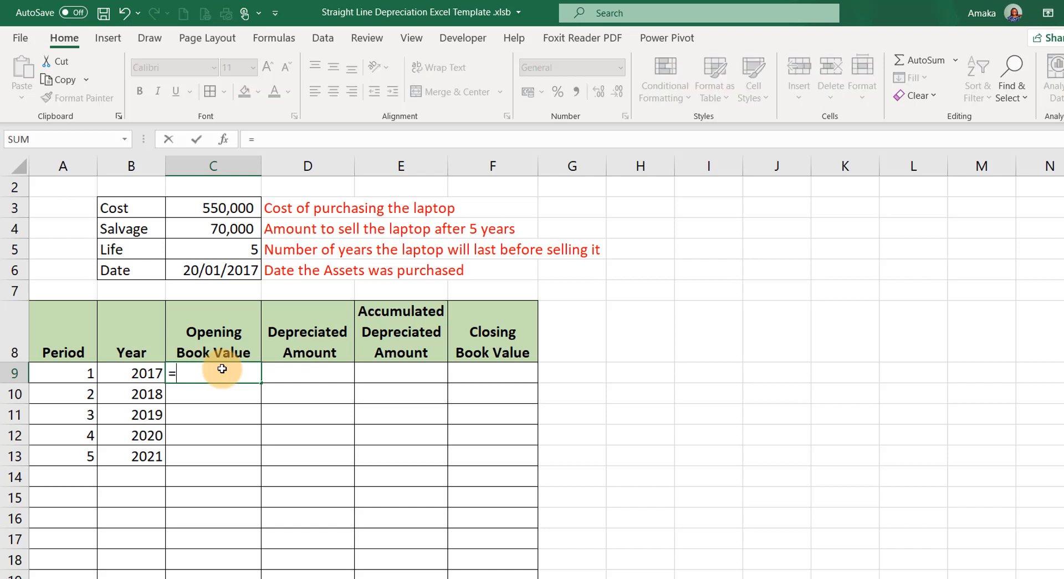
click(219, 205)
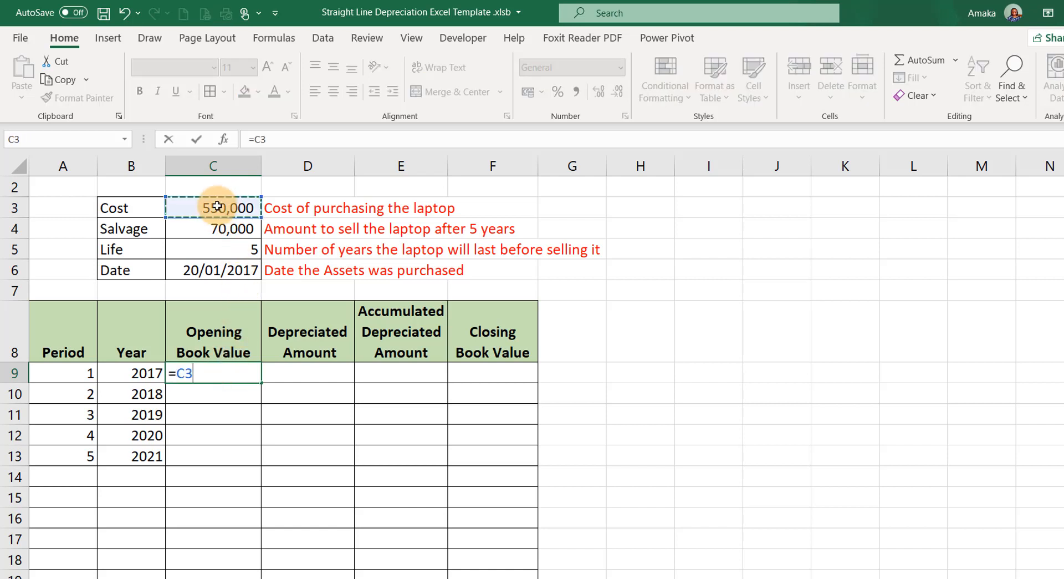
key(Return)
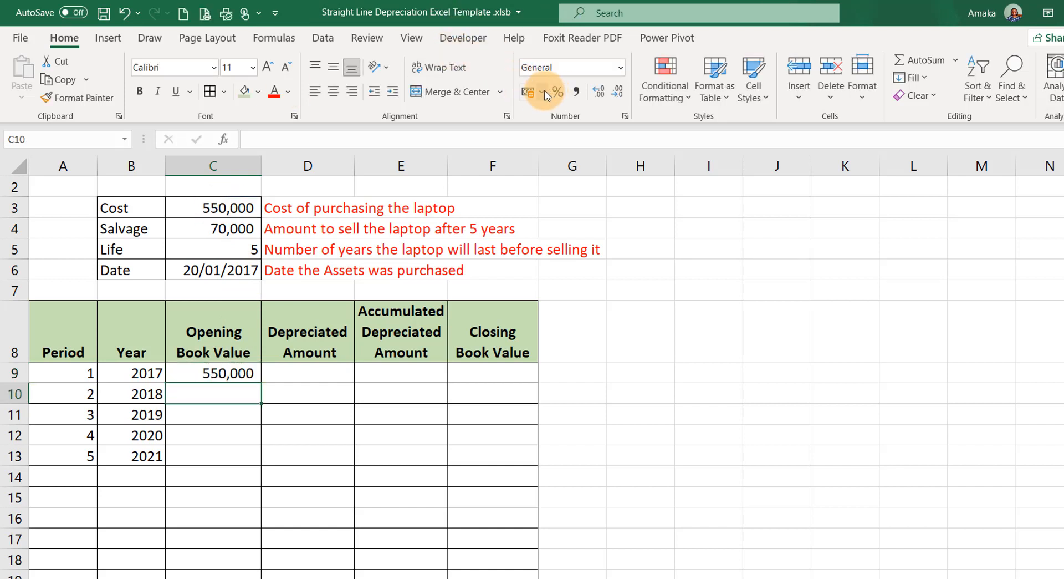
click(244, 206)
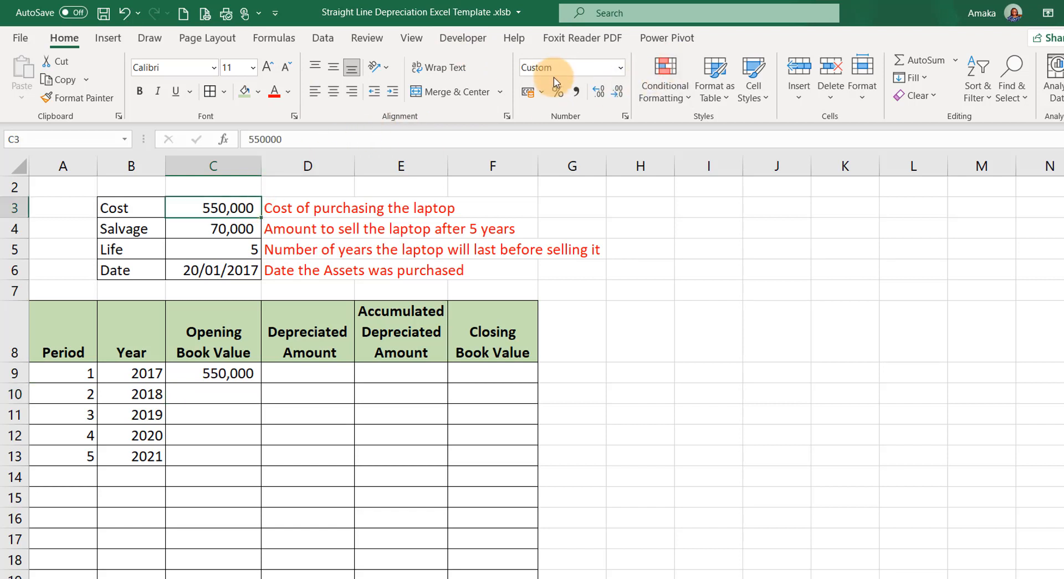
click(541, 92)
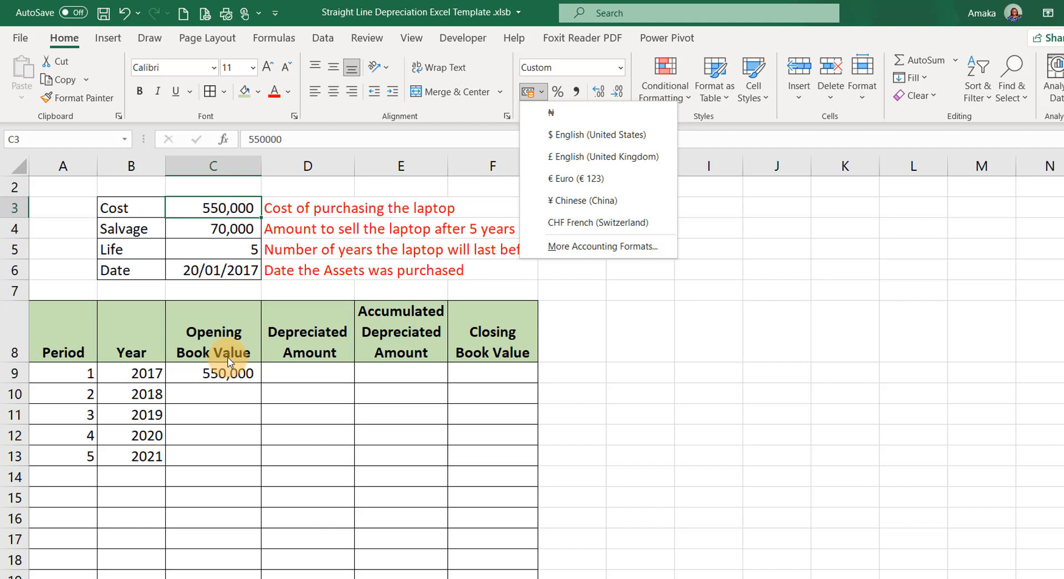
click(224, 376)
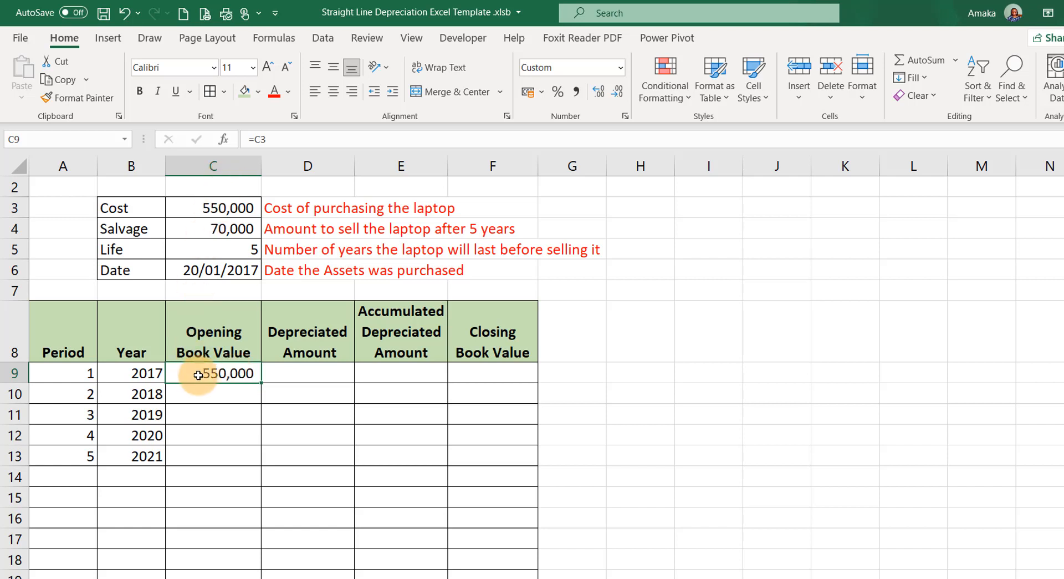
click(194, 209)
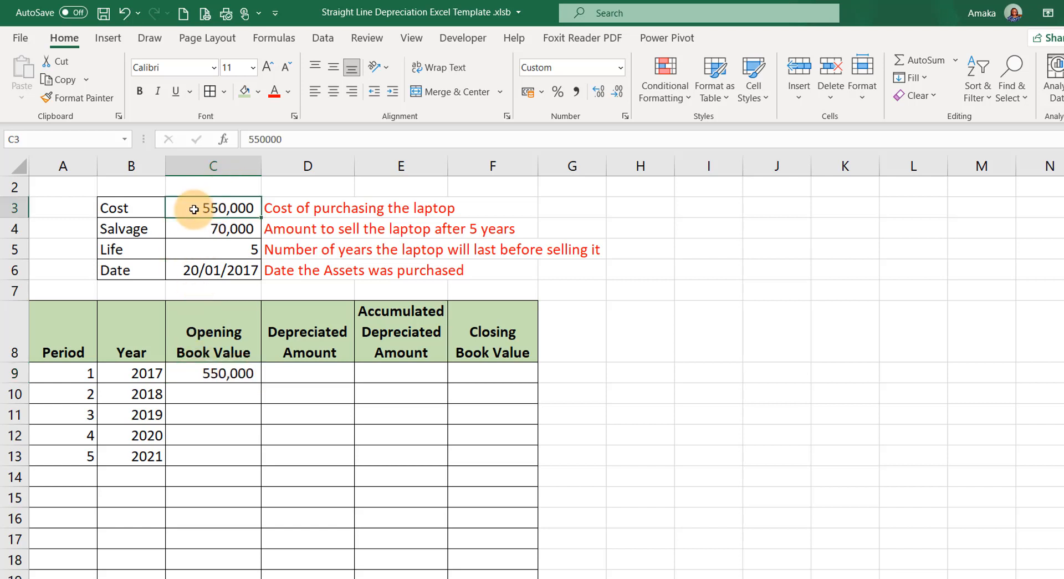
click(213, 370)
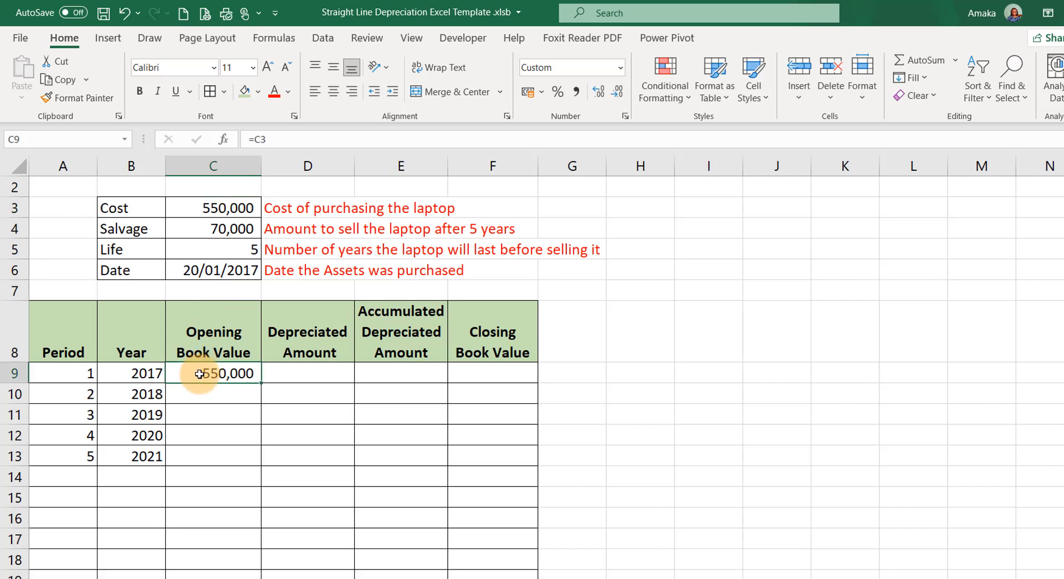
- Enter =F9 in C10 so the second Opening Book Value takes the previous year's Closing Book Value
click(226, 389)
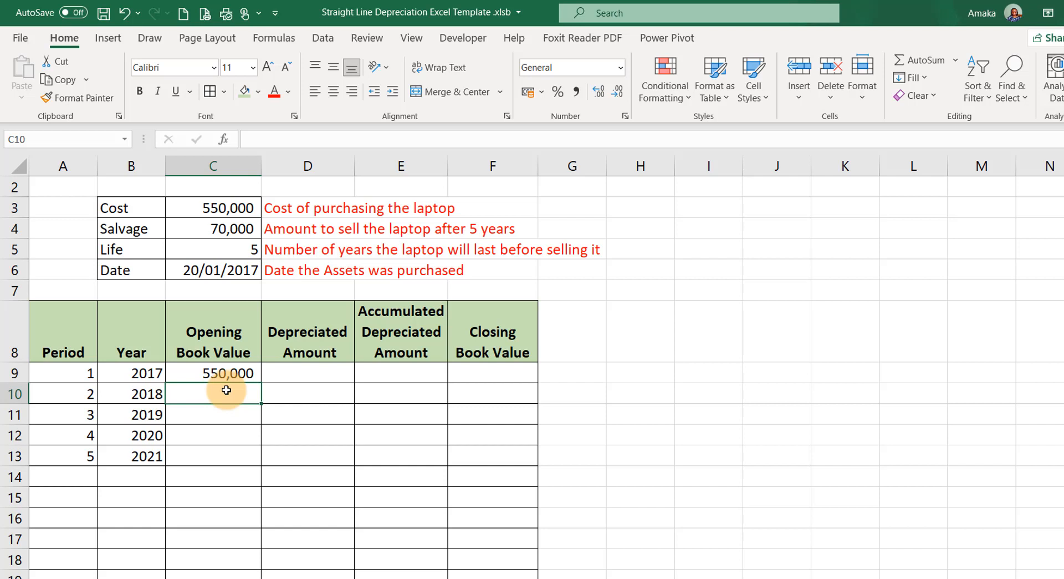
text(=)
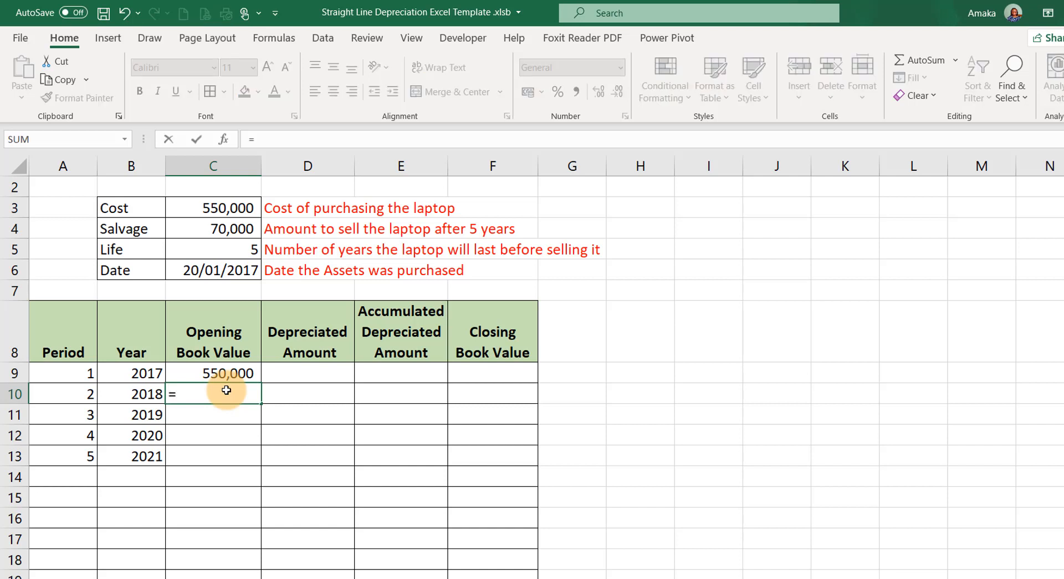
click(509, 371)
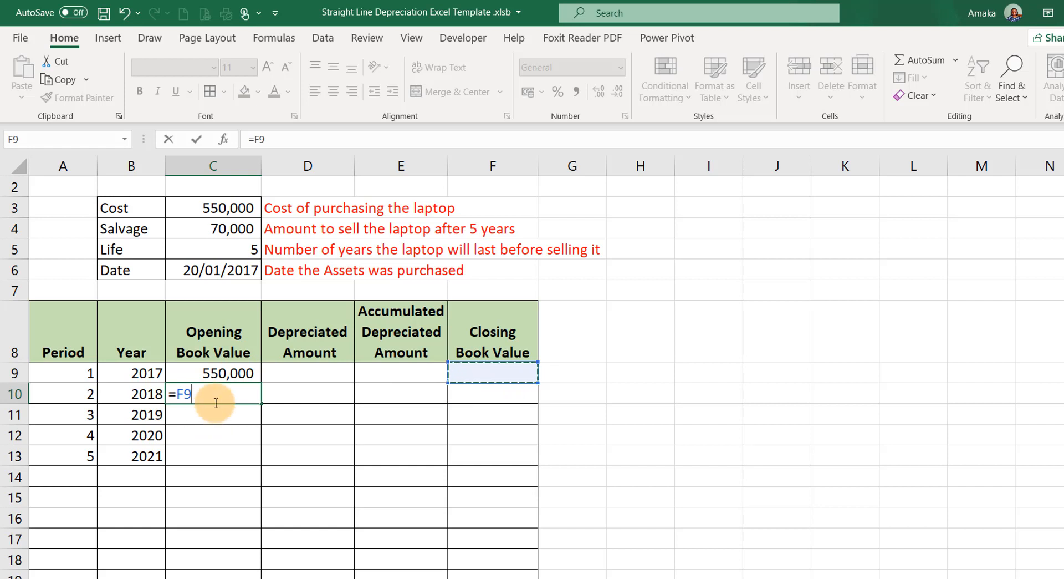
key(Return)
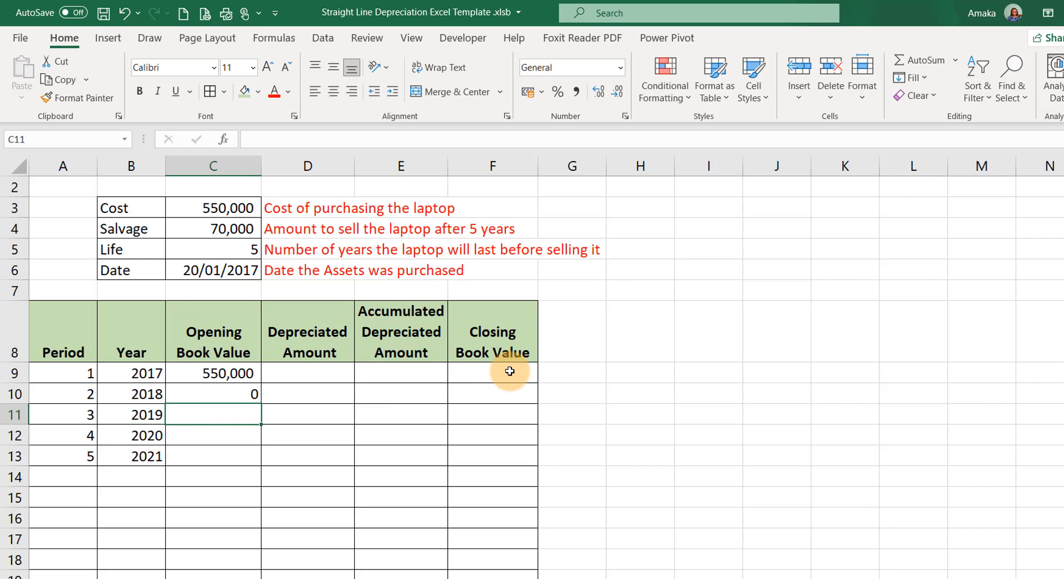
click(210, 393)
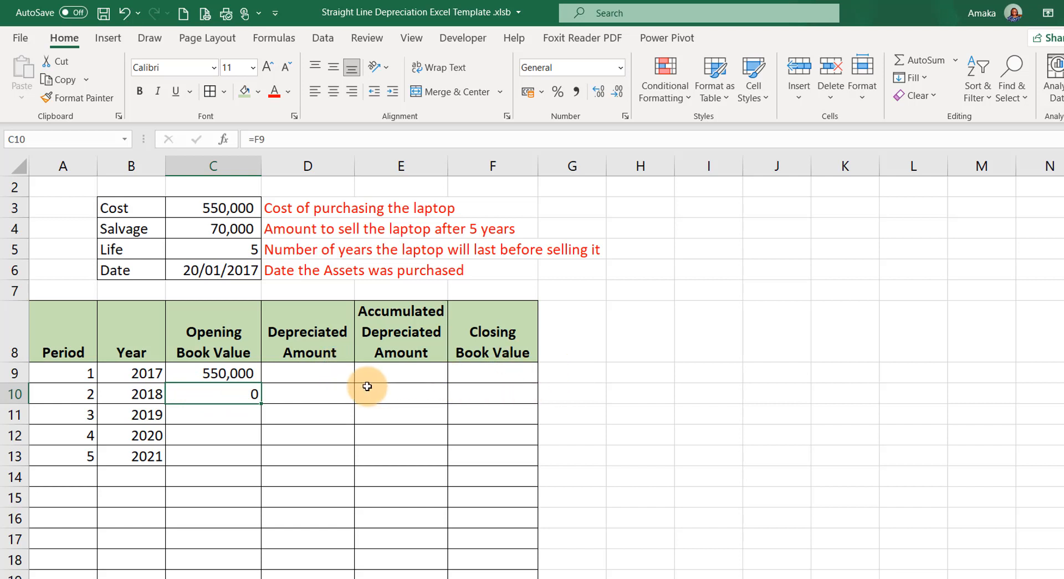
- Enter =SLN($C$3,$C$4,$C$5) in D9 to calculate the first Depreciated Amount from cost, salvage and life
click(314, 375)
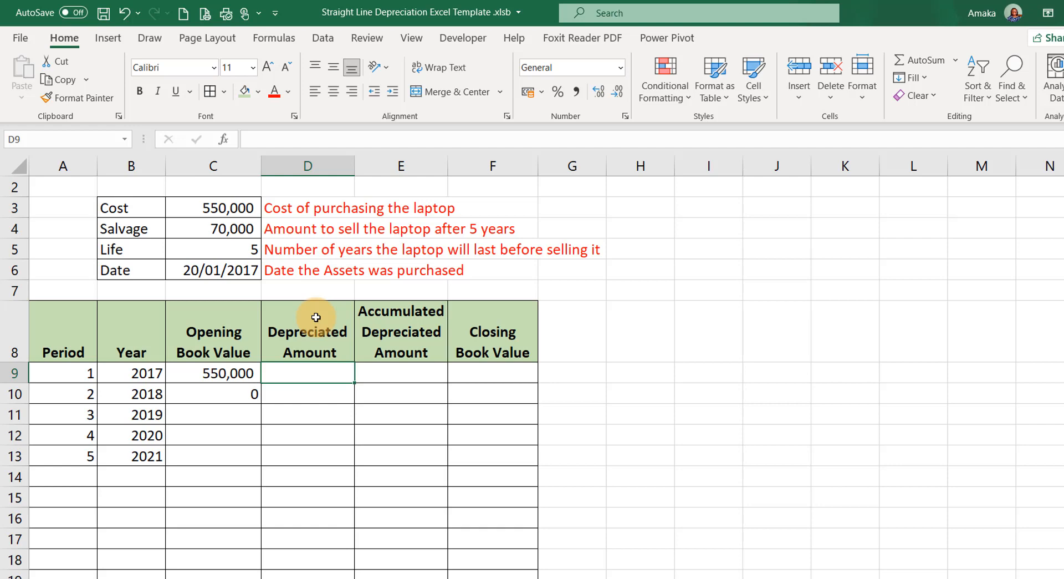
text(=)
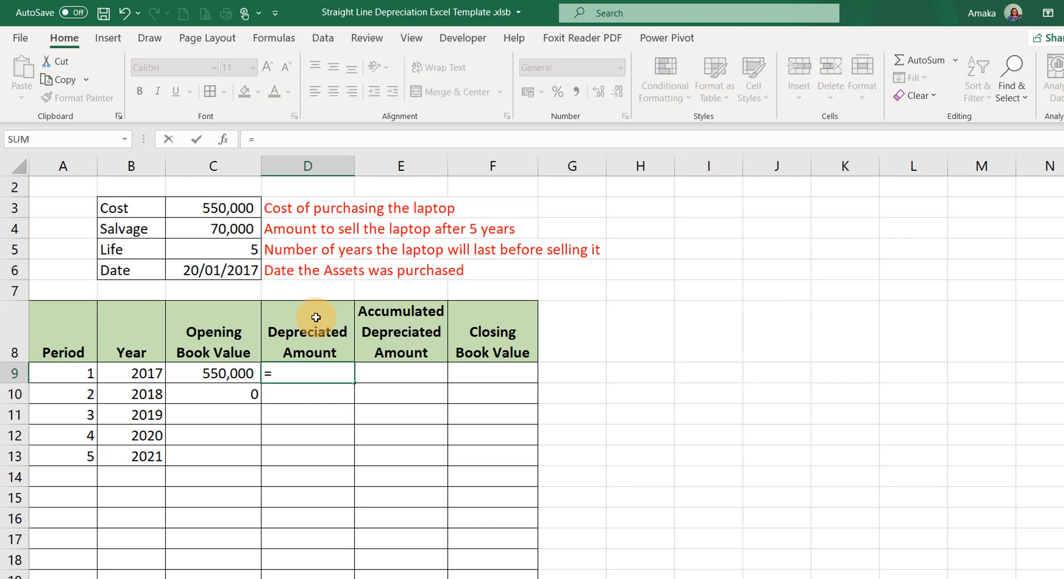
text(sln)
key(Tab)
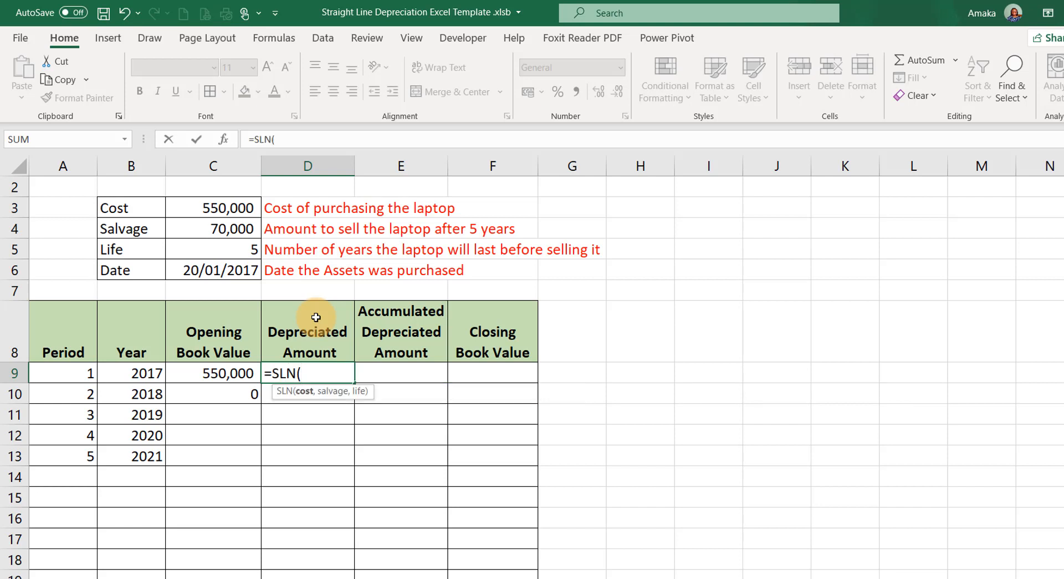
click(222, 208)
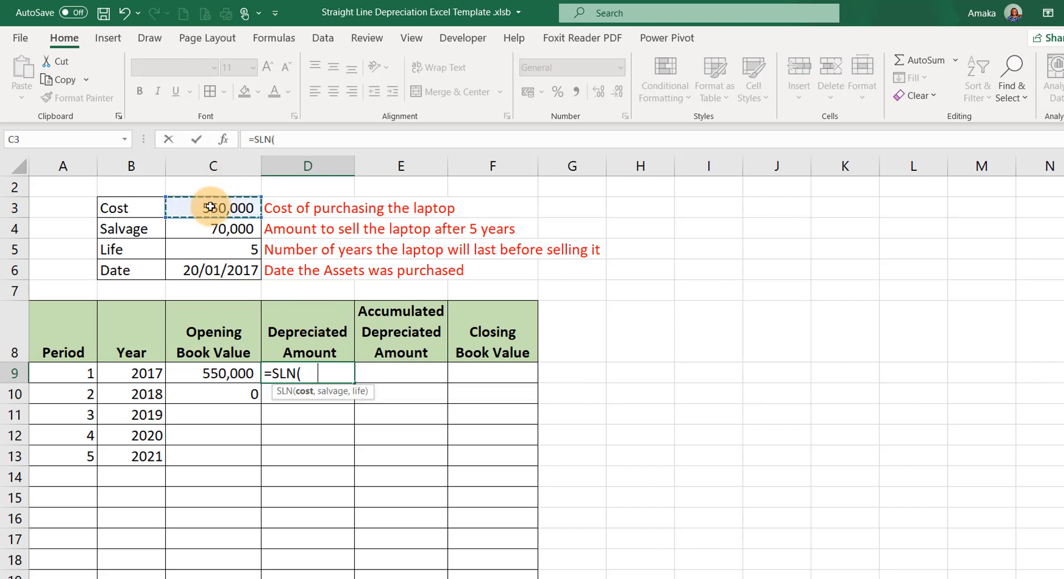
key(F4)
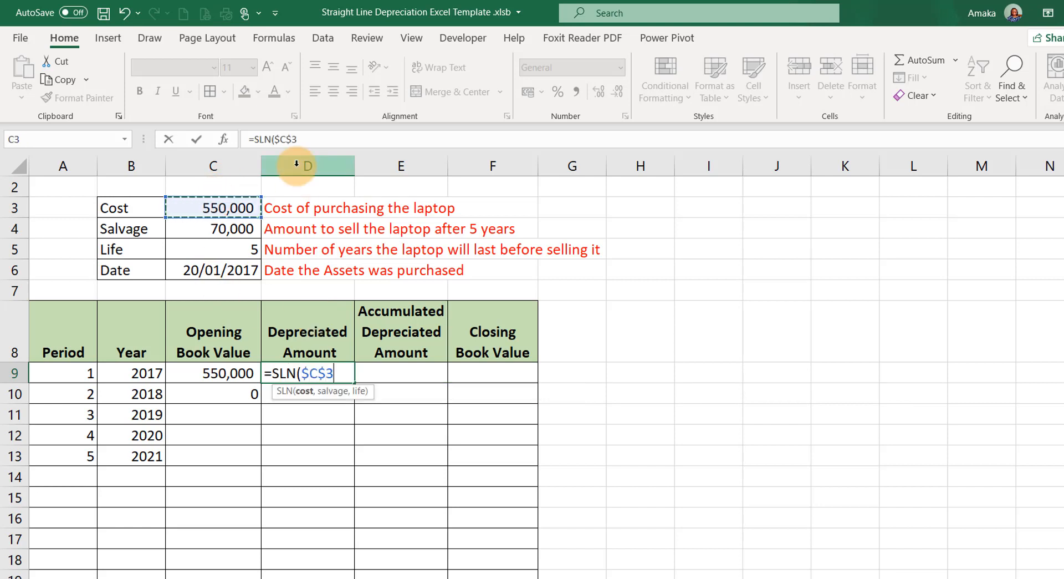
text(,)
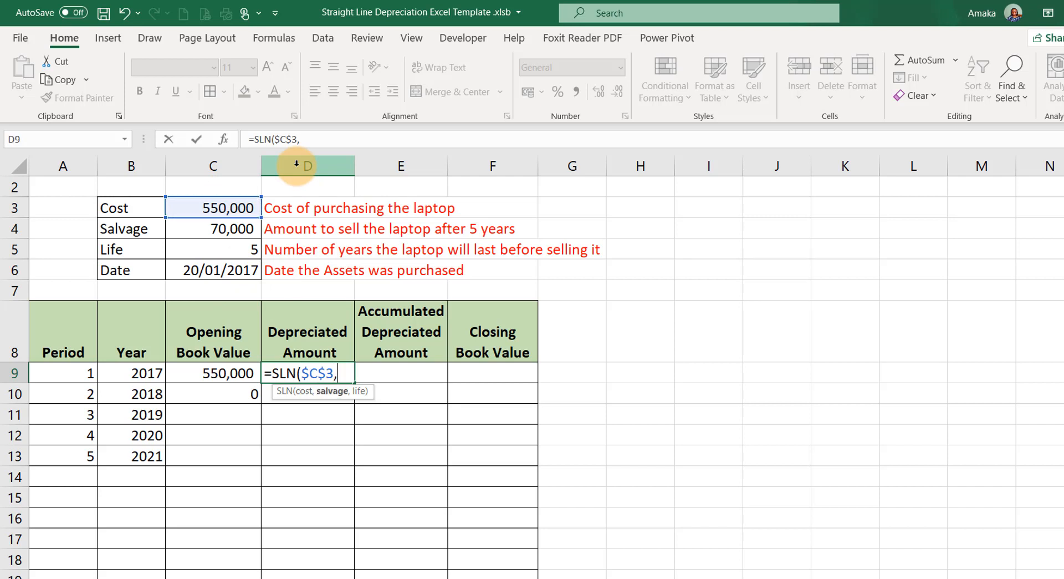
click(212, 229)
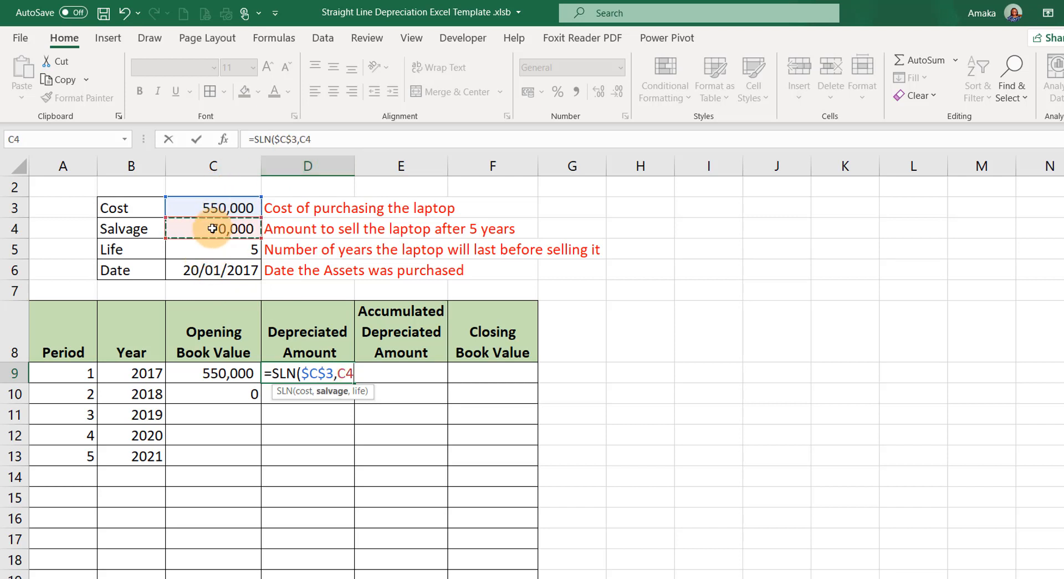
key(F4)
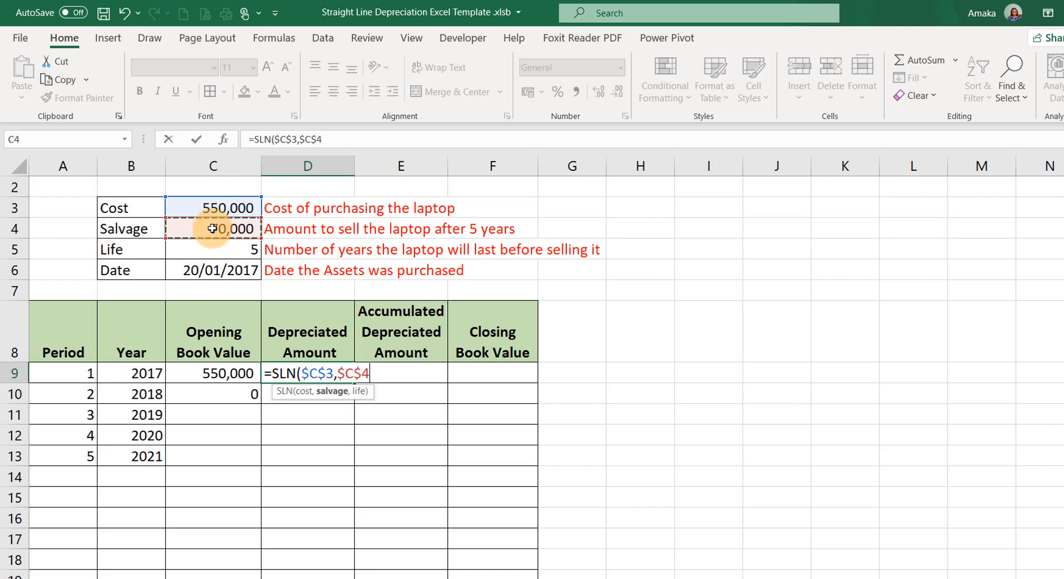
text(,)
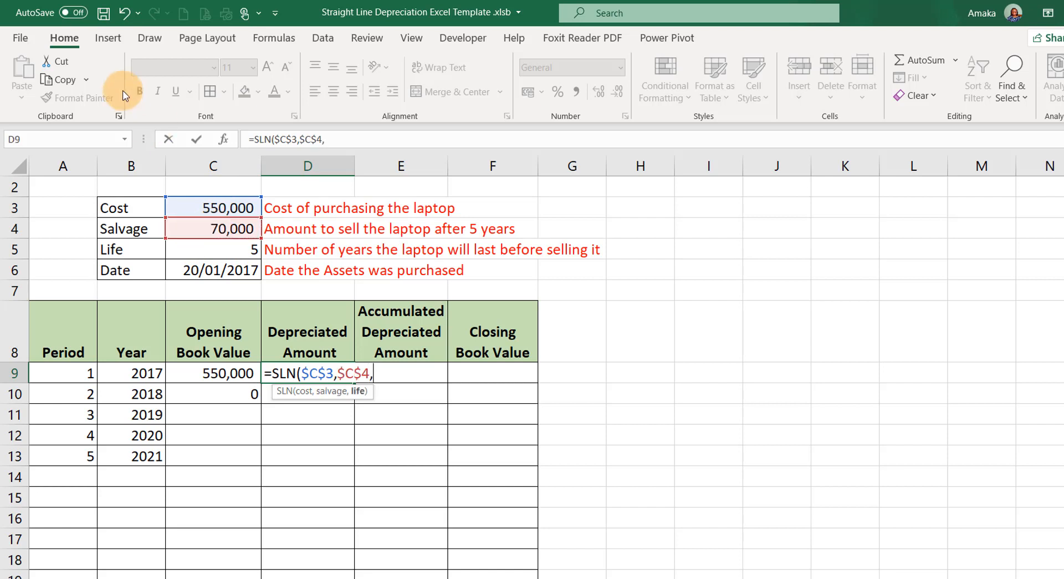
click(184, 250)
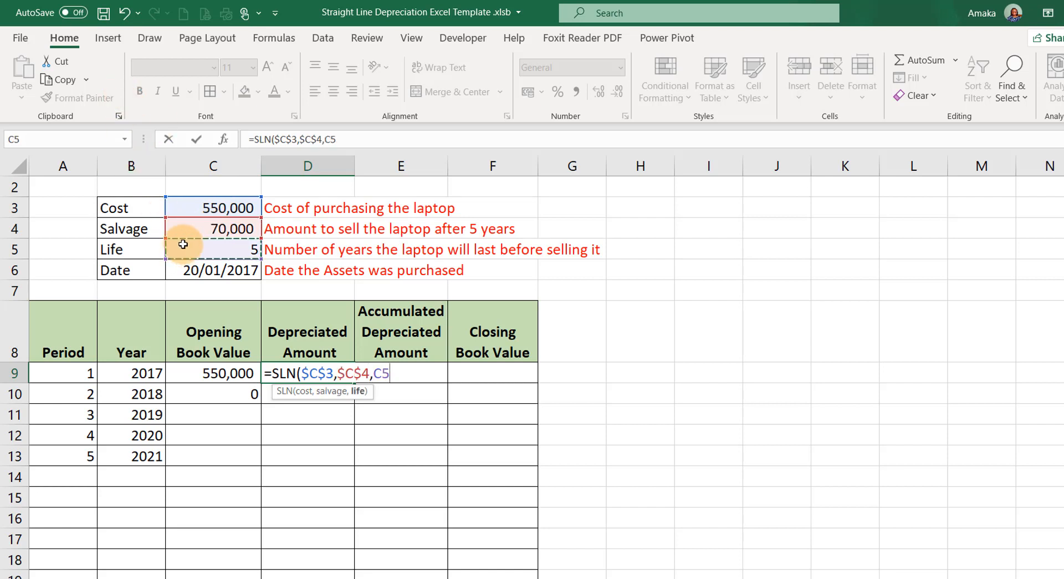
key(F4)
text())
key(Return)
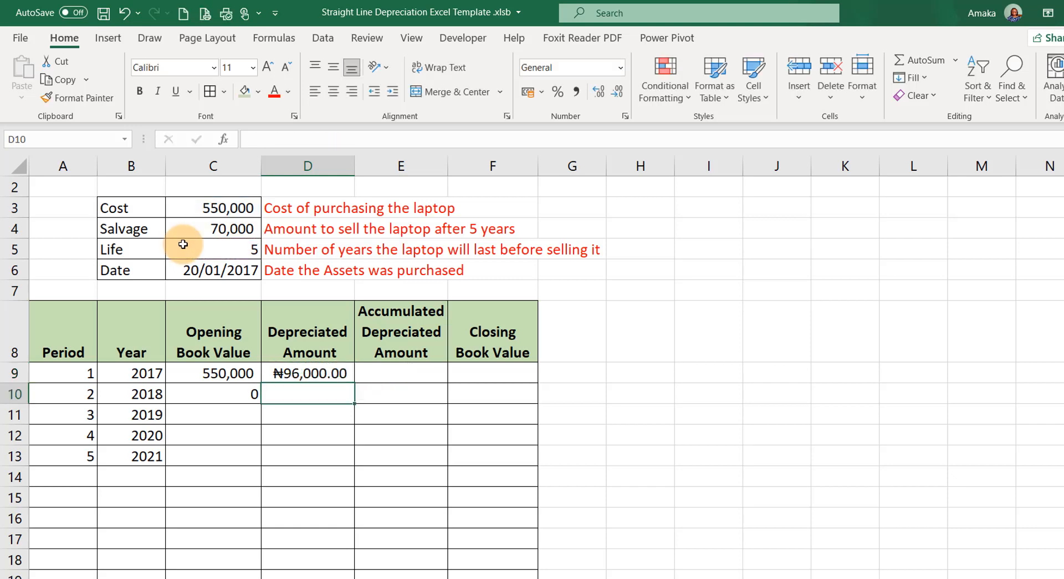
- Fill the Depreciated Amount formula from D9 down to D28
click(302, 377)
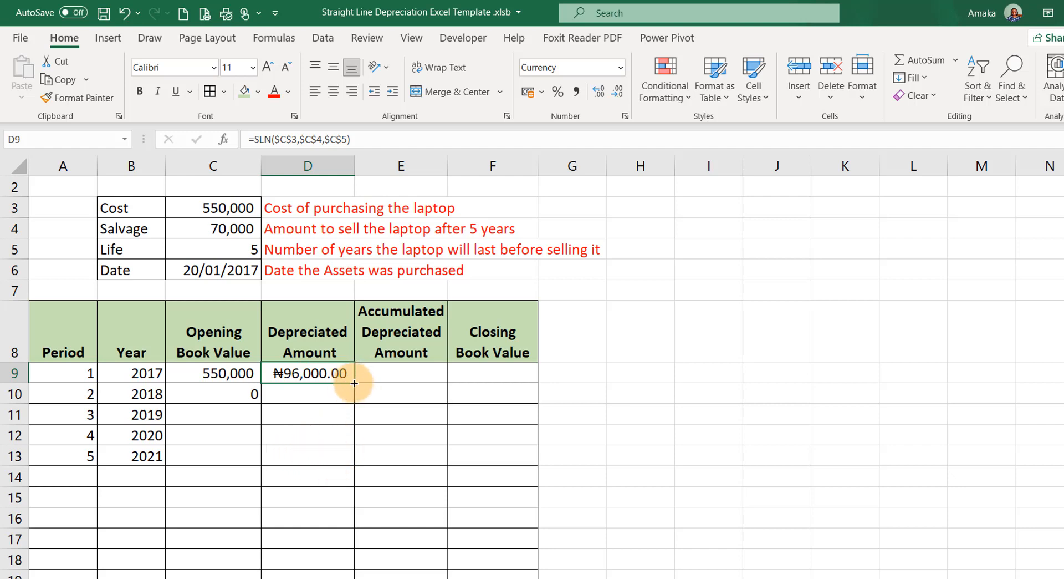
drag(354, 383, 292, 544)
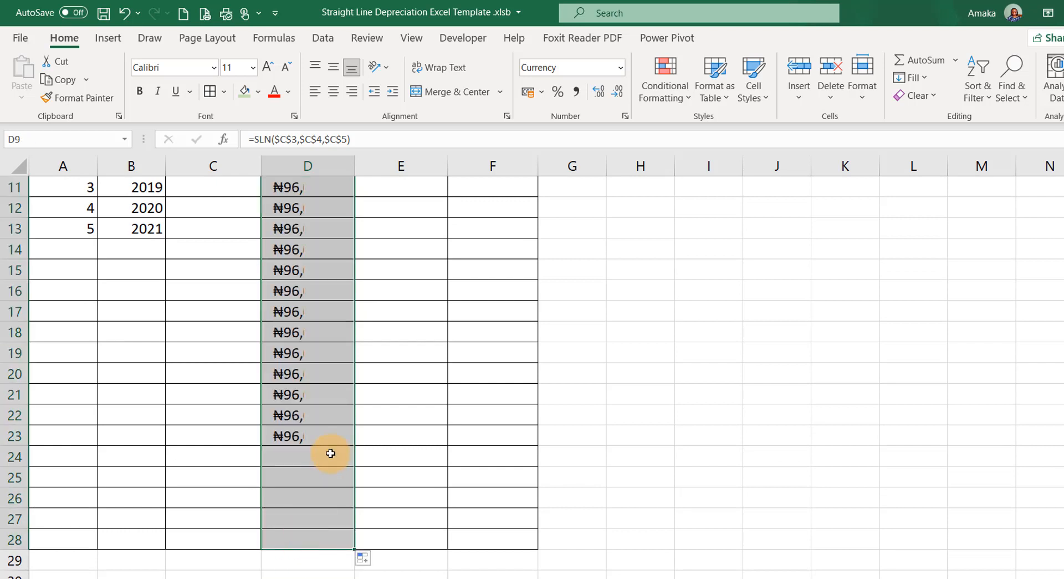
scroll(340, 423, up, 4)
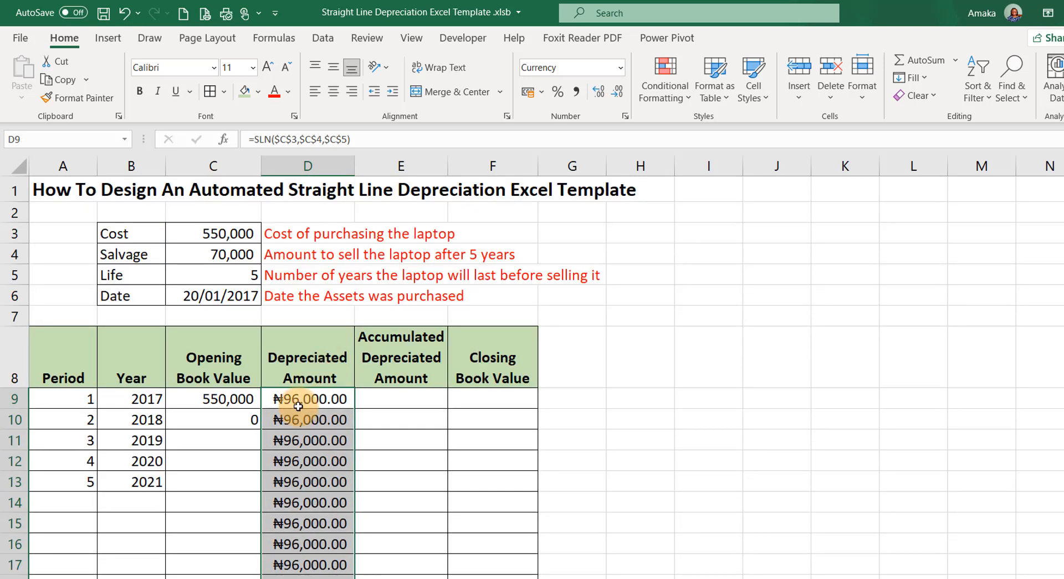
- Insert IF(COUNT(A9)<1,"", before SLN in D9 to leave the Depreciated Amount blank when no Period is present
click(298, 404)
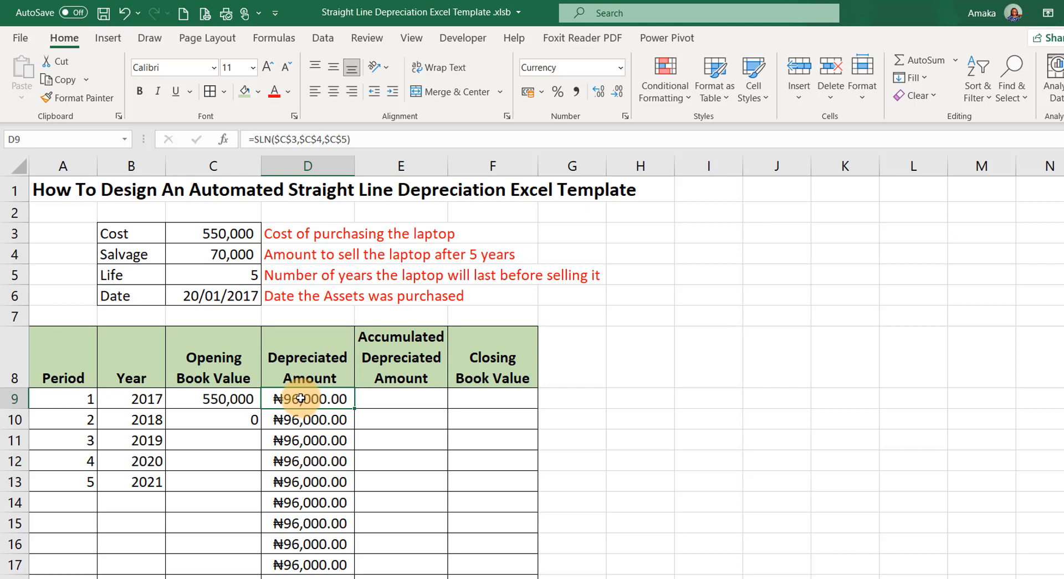
double_click(301, 398)
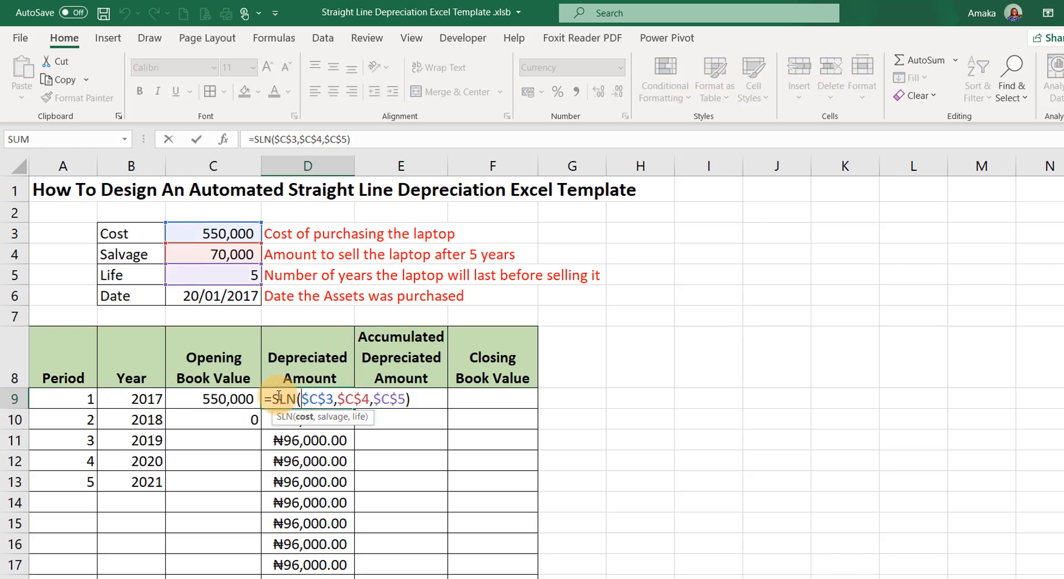
click(273, 399)
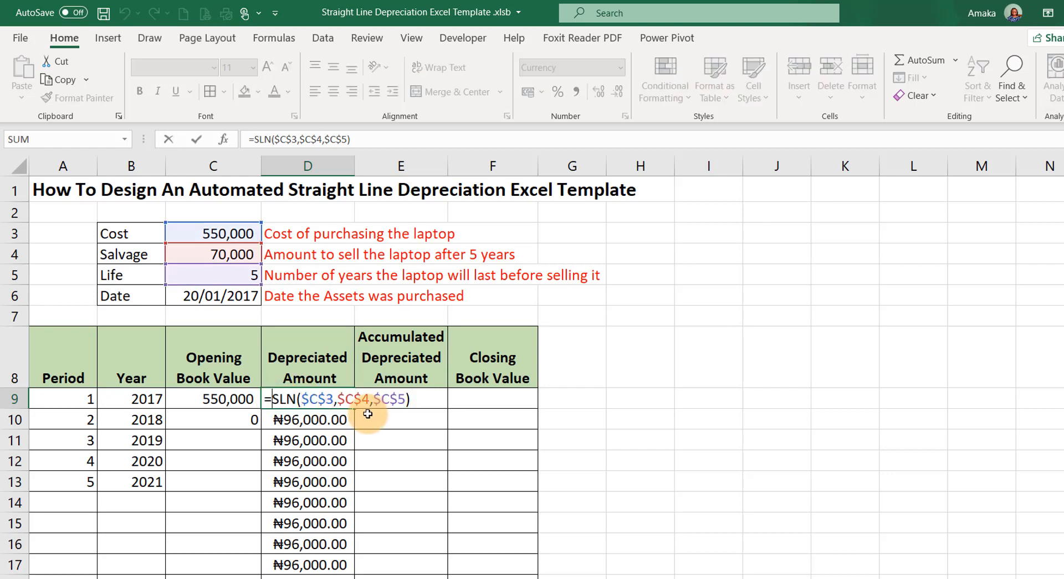
text(if)
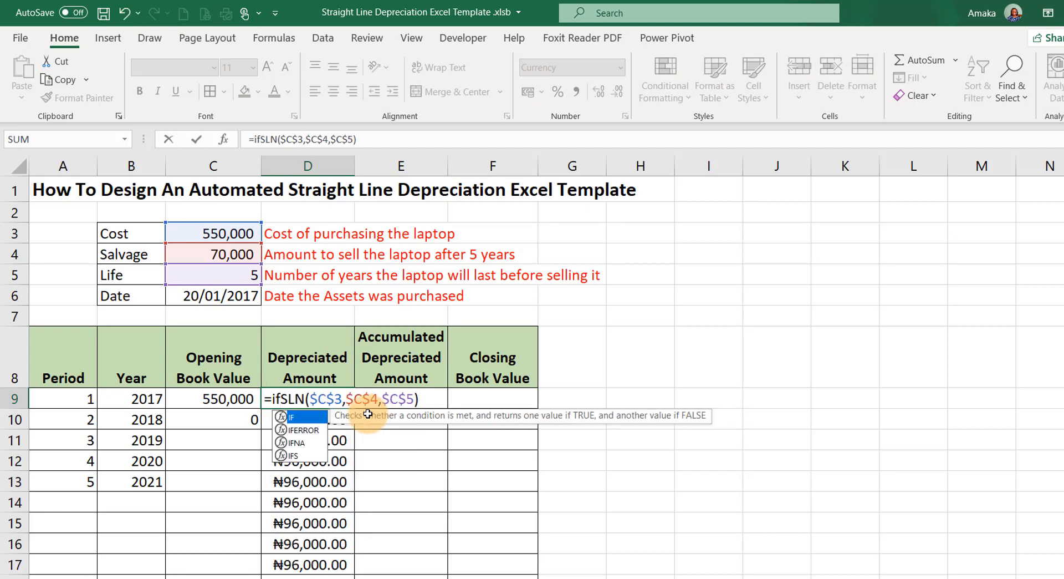
key(Tab)
text(count)
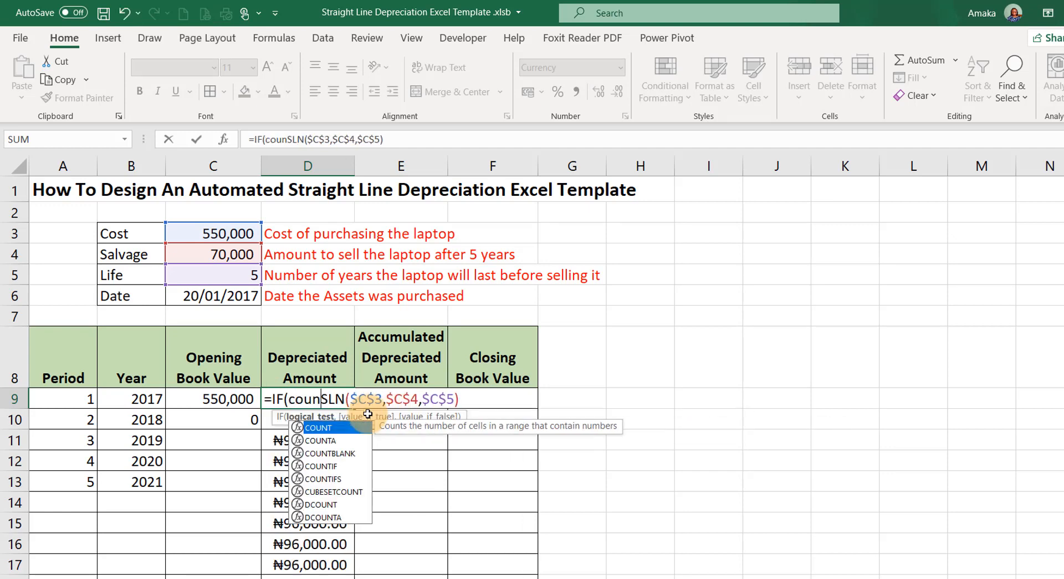
key(Tab)
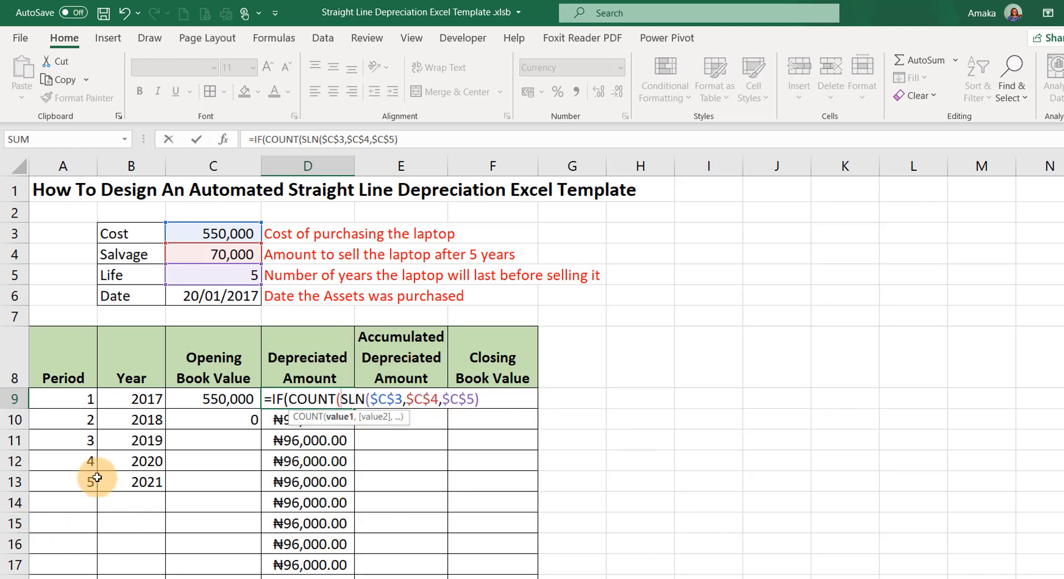
click(66, 395)
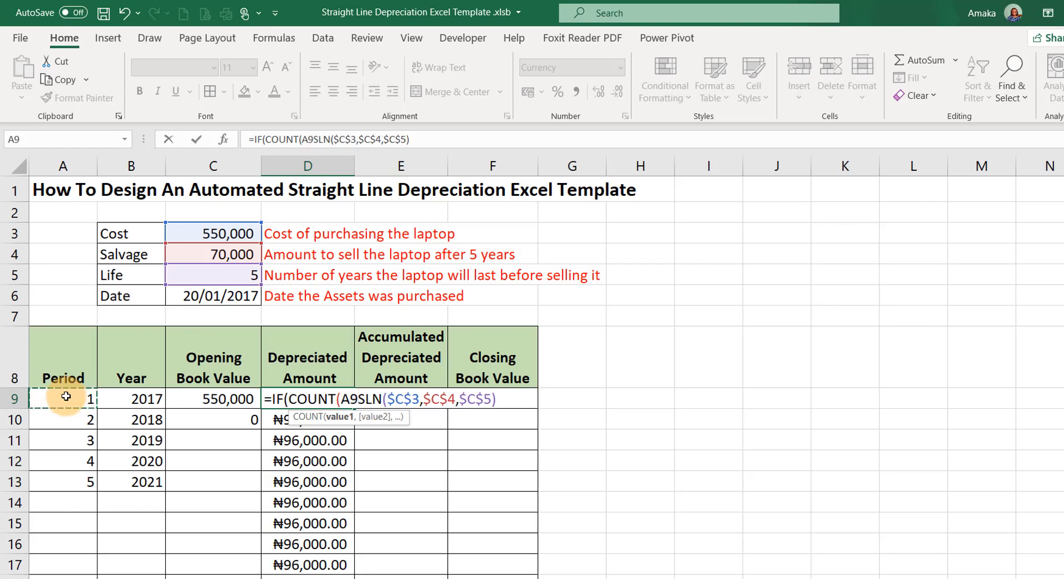
text())
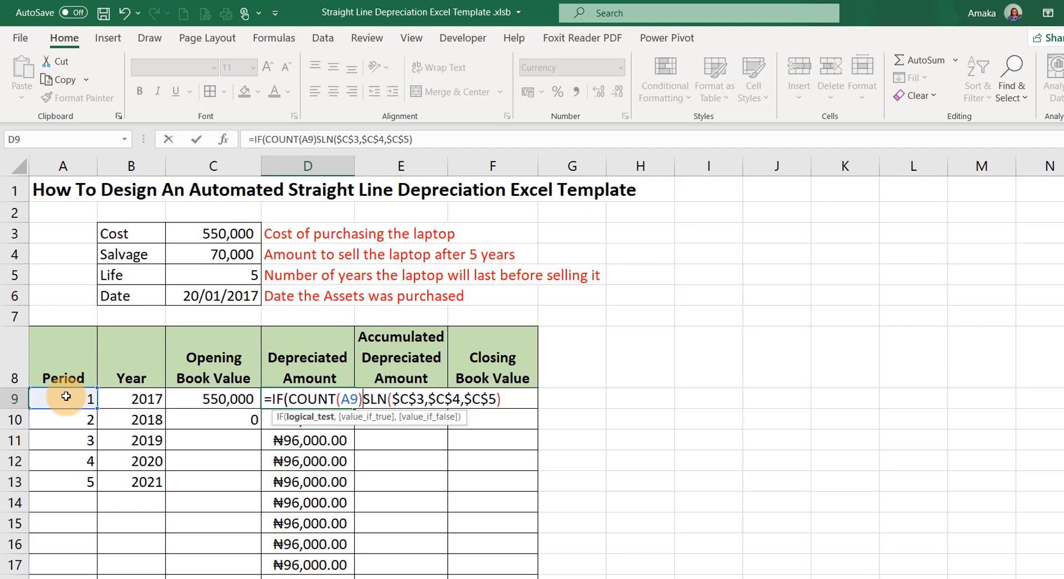
text(<)
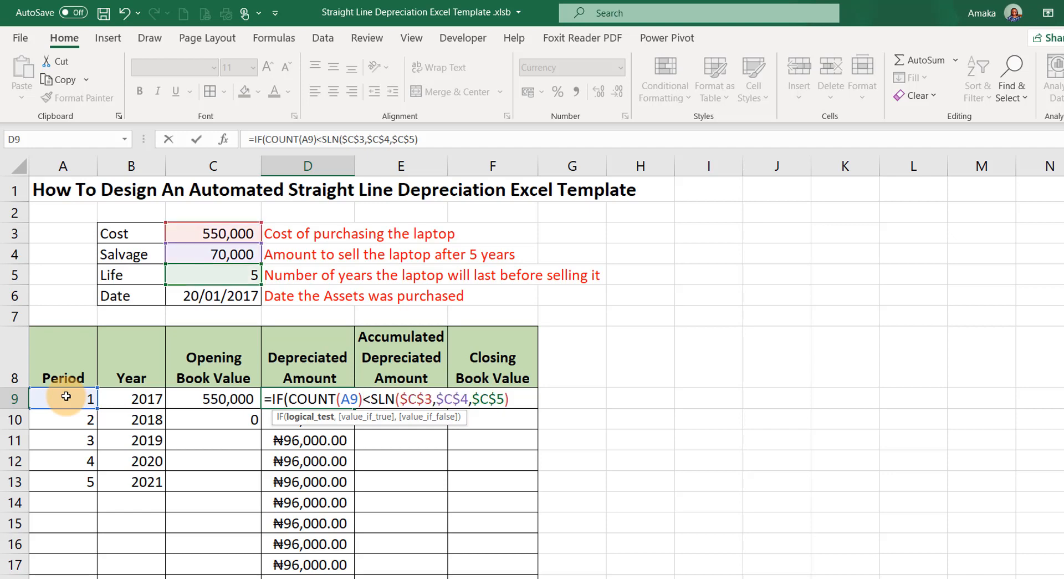
text(1)
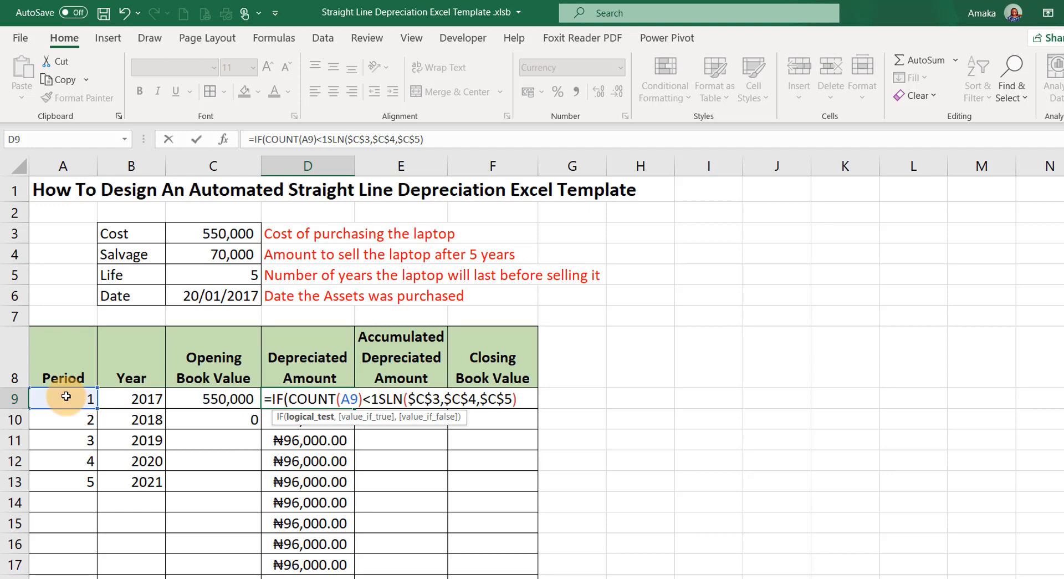
text(,)
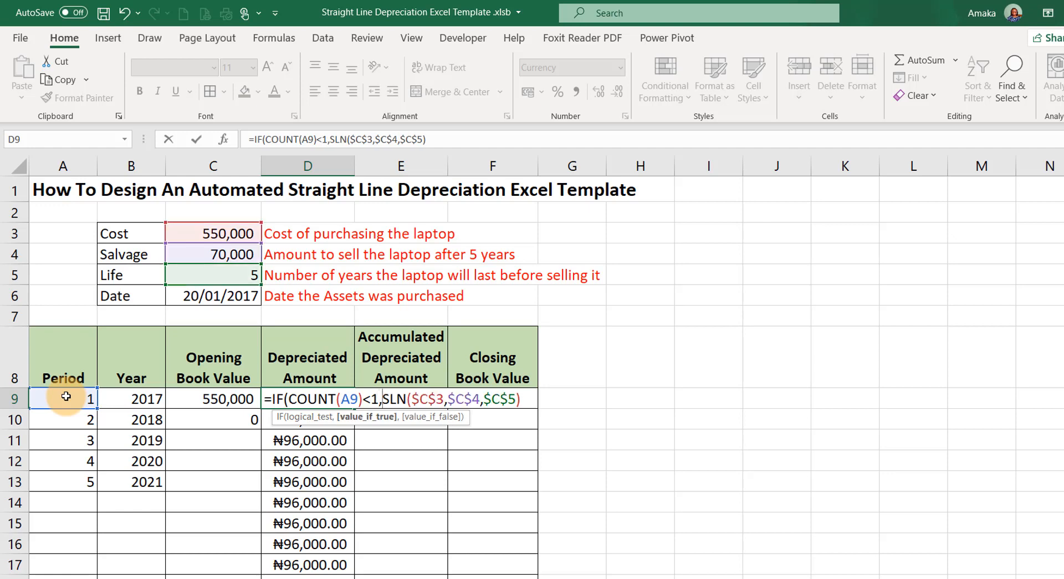
text("")
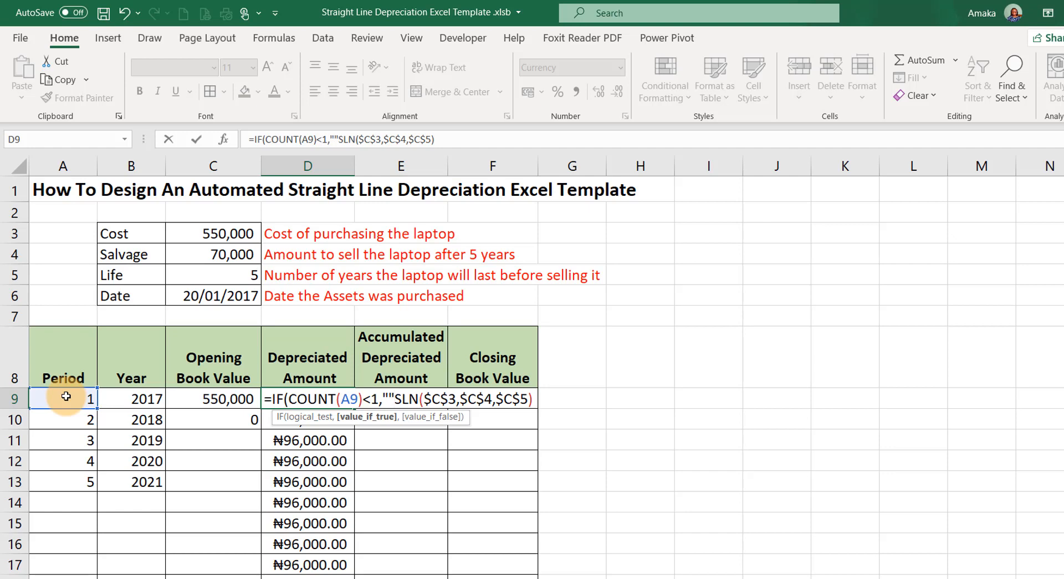
text(,)
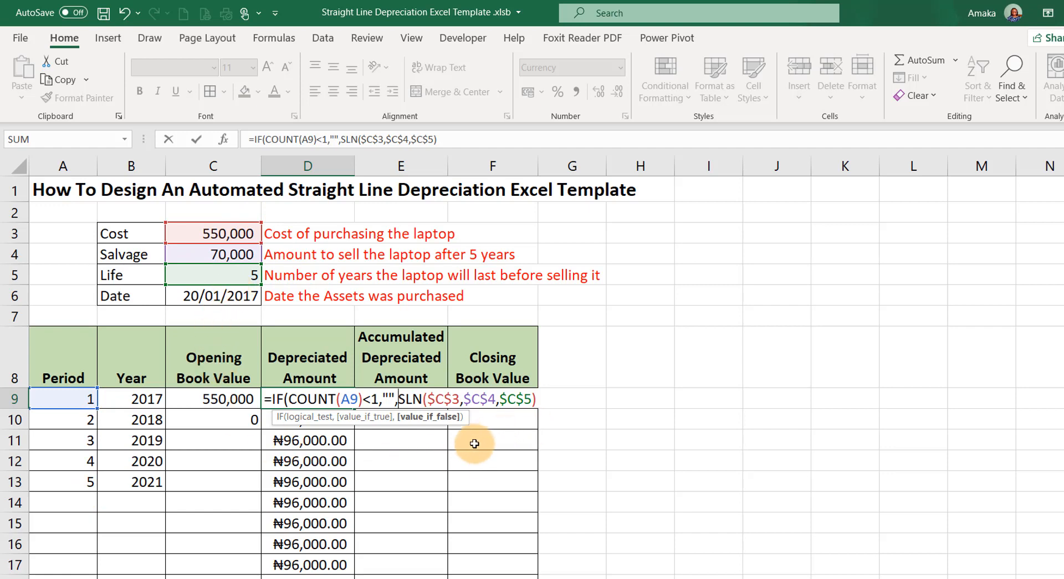
- Nest IF(A9>C5),"", before SLN in D9, add a closing parenthesis at the end and try to enter the formula
text(if)
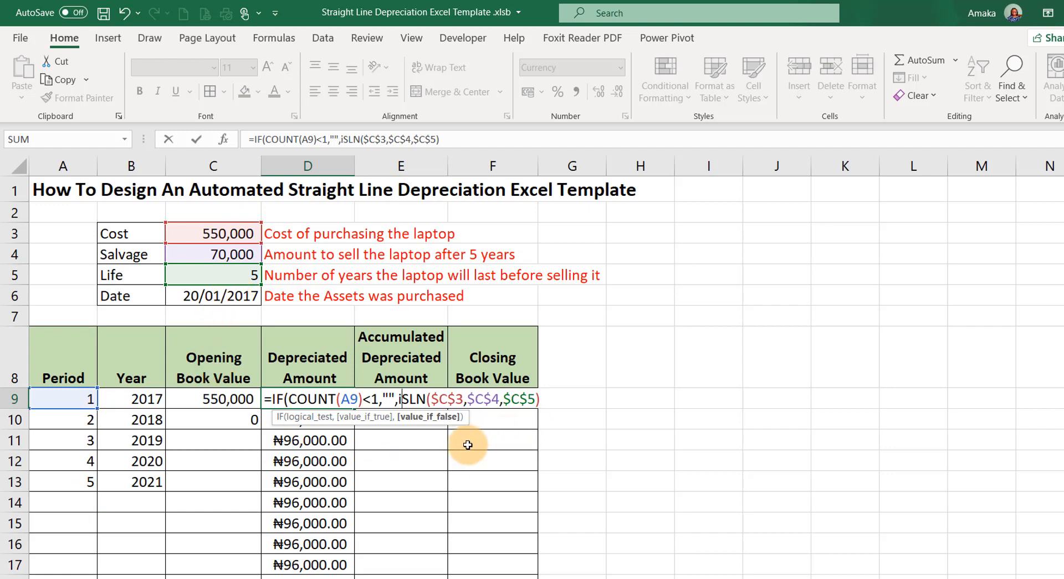
key(Tab)
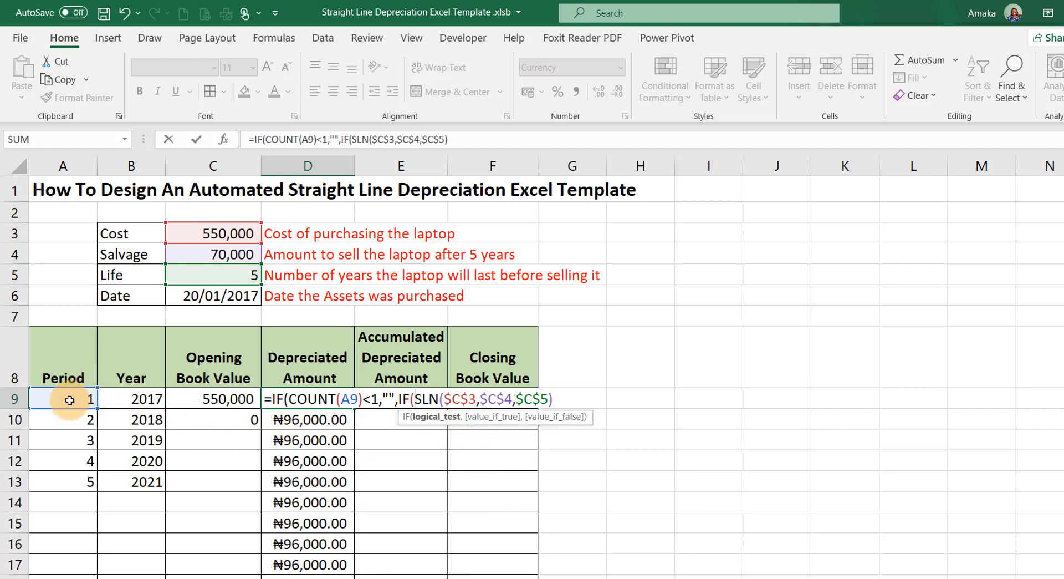
click(70, 400)
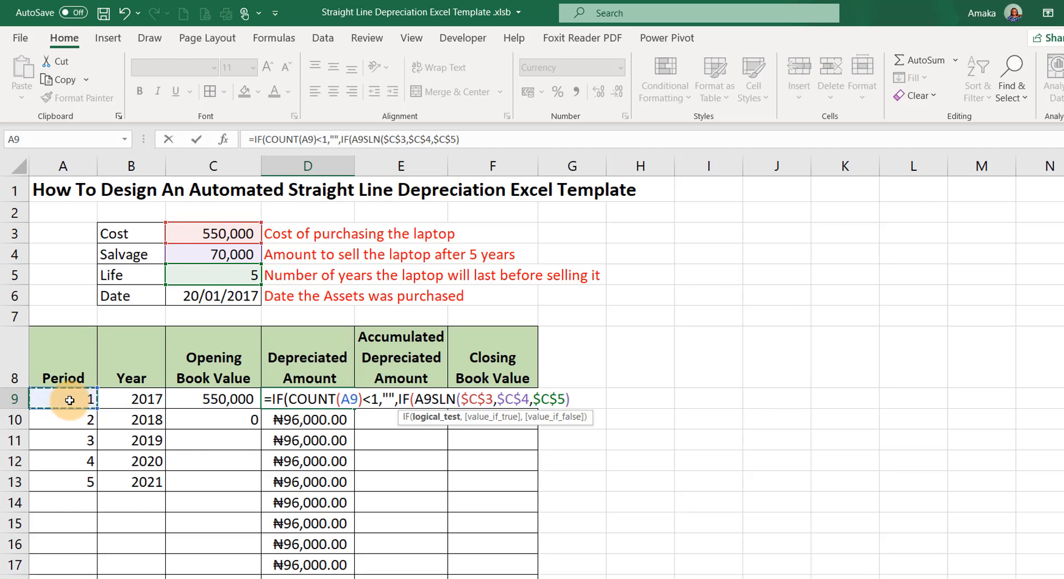
text(>)
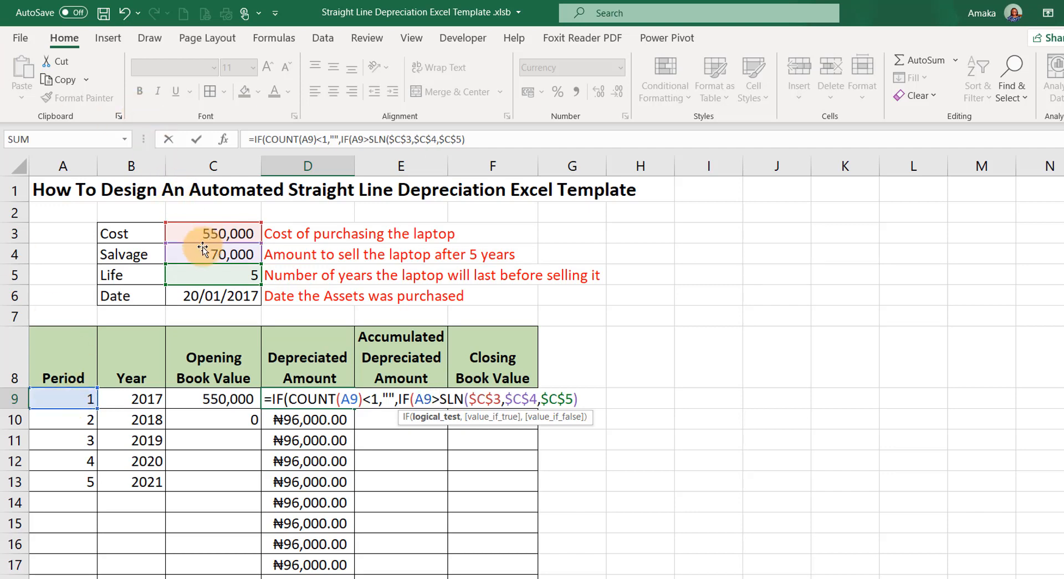
click(194, 277)
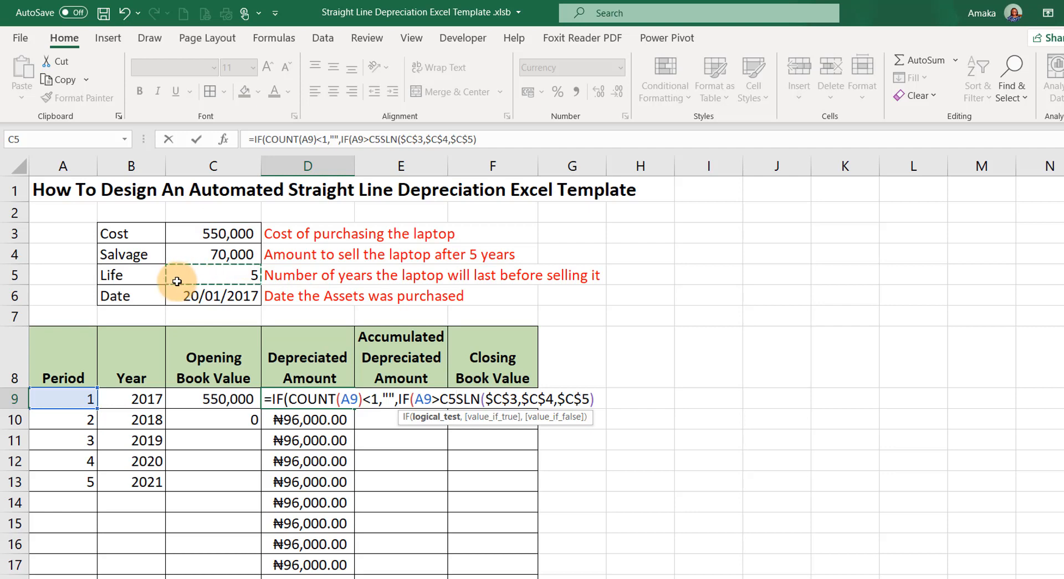
text())
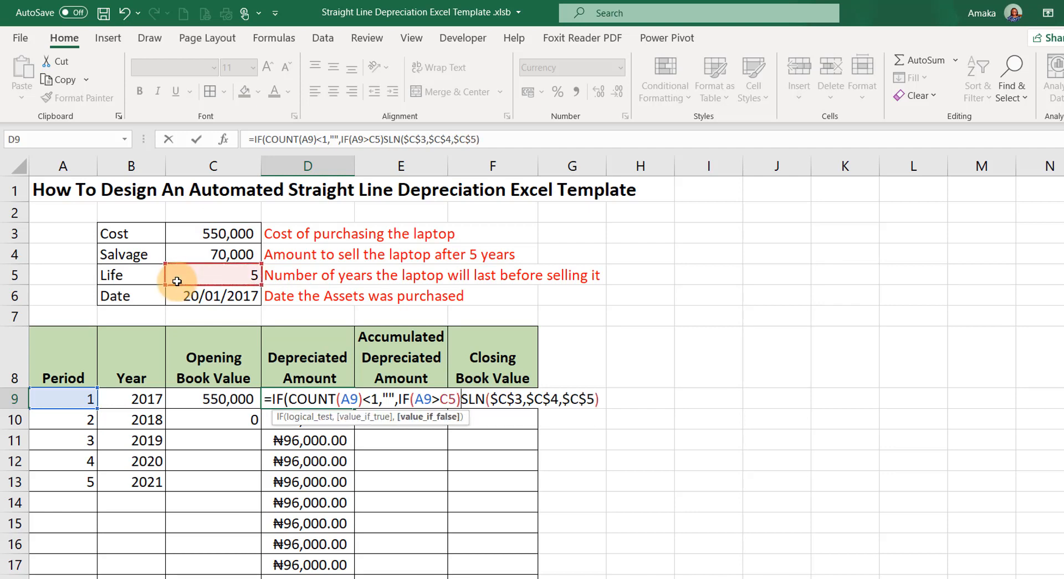
text(,)
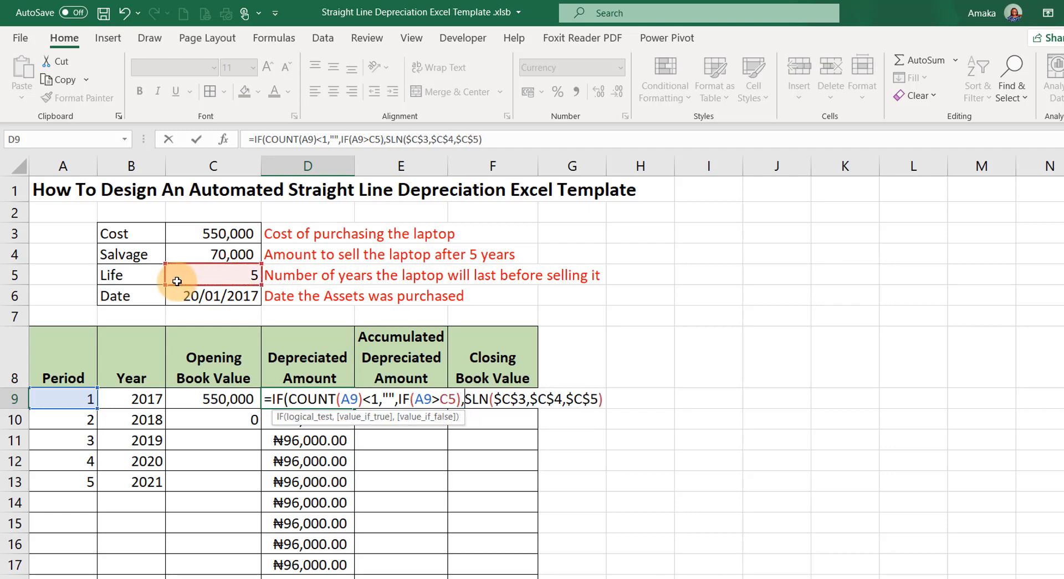
text("")
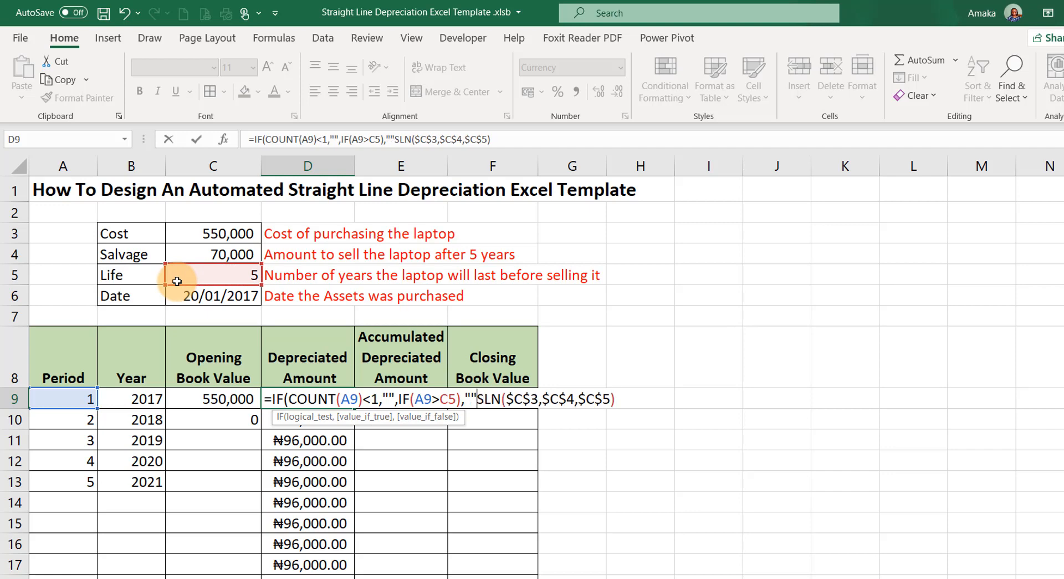
text(,)
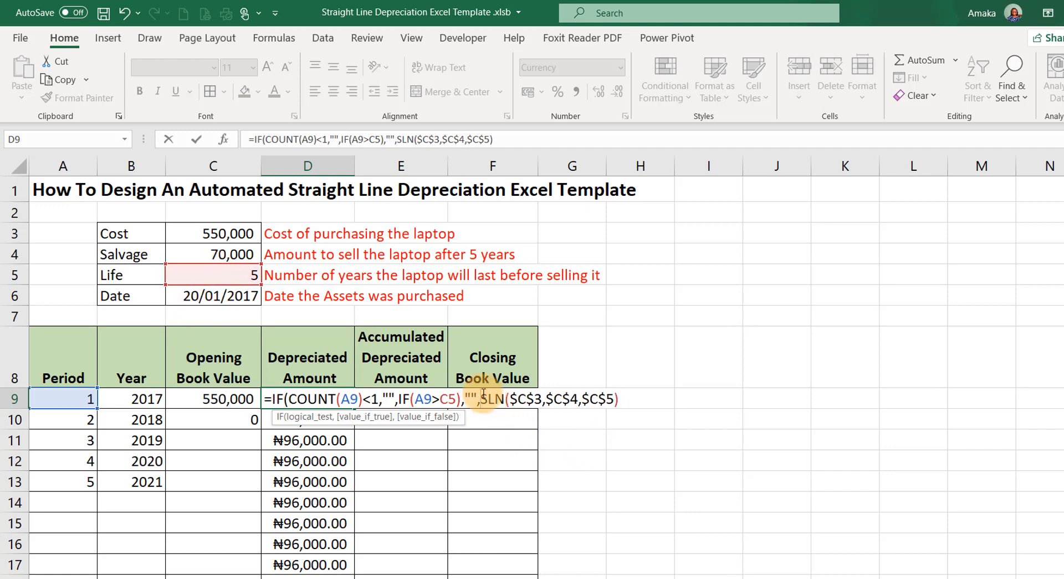
click(626, 399)
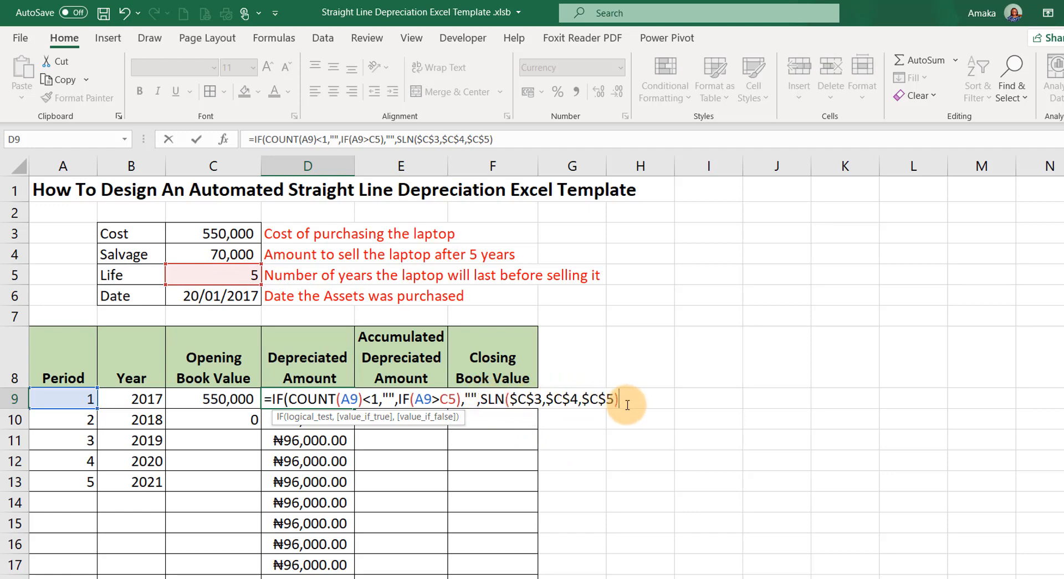
text())
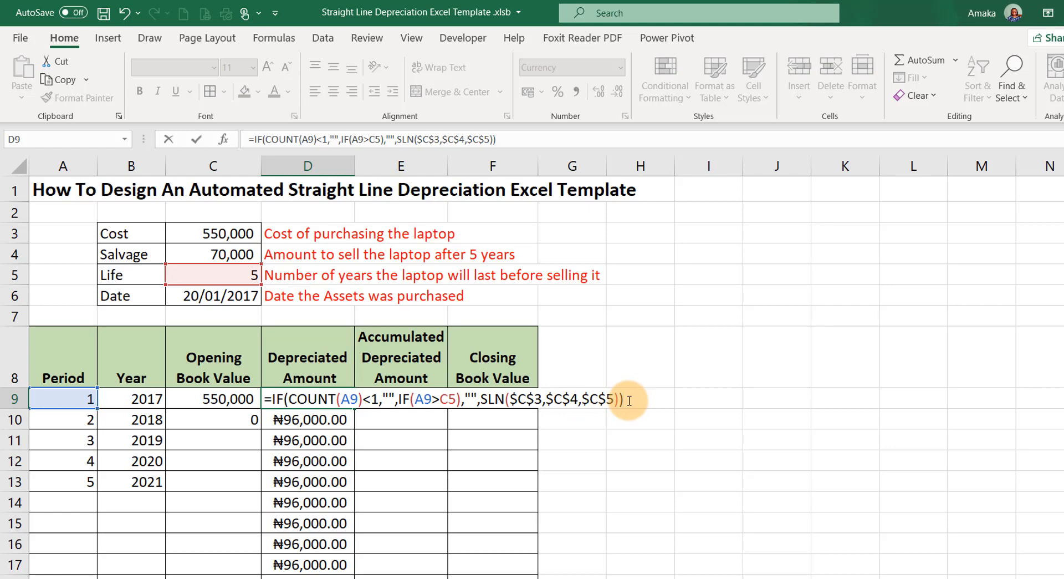
key(Return)
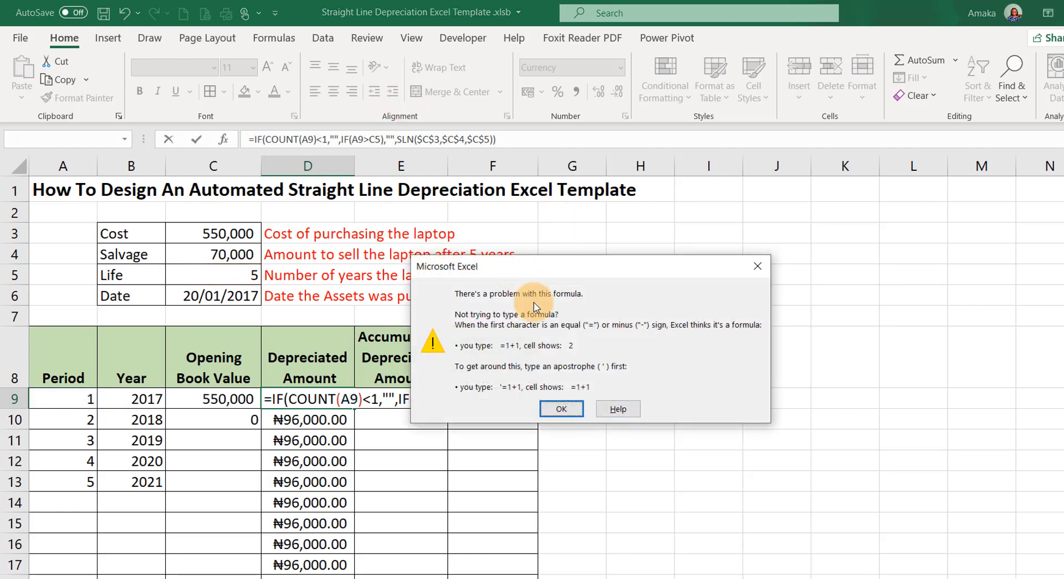
click(562, 409)
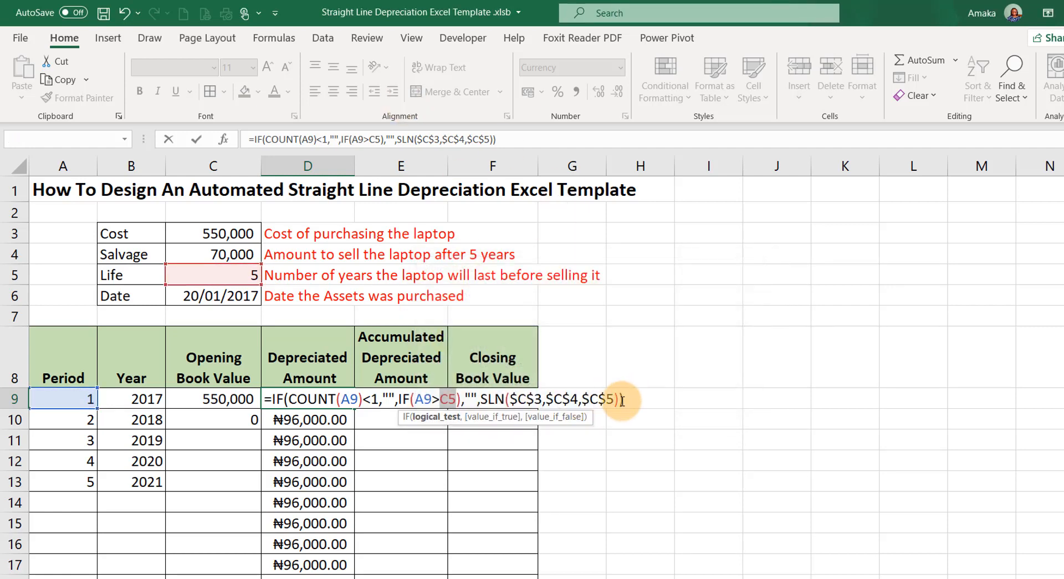
- Remove the parenthesis after C5 in D9 and enter the formula as =IF(COUNT(A9)<1,"",IF(A9>C5,"",SLN($C$3,$C$4,$C$5)))
click(444, 417)
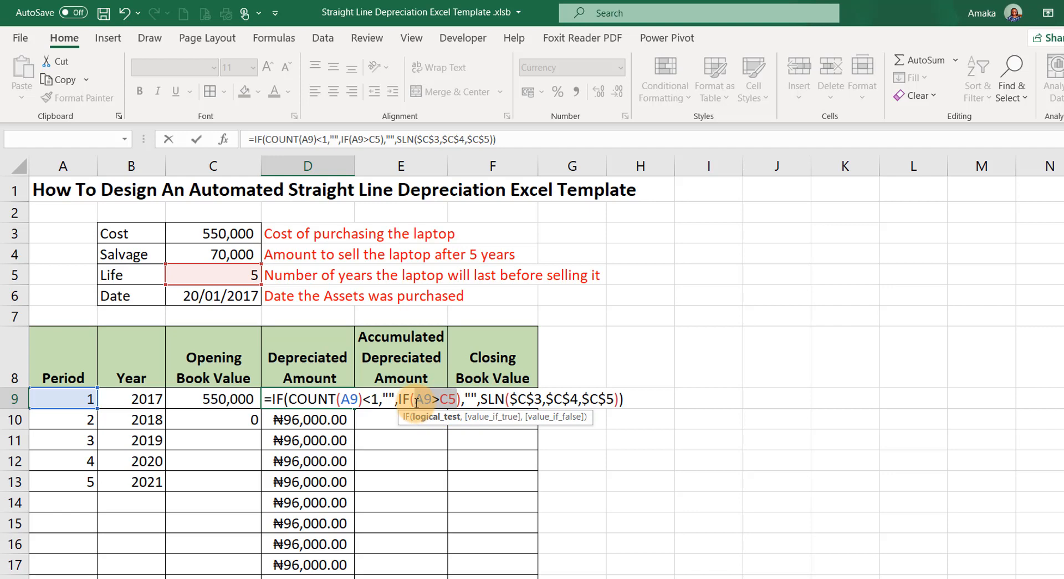
drag(416, 403, 463, 399)
click(459, 399)
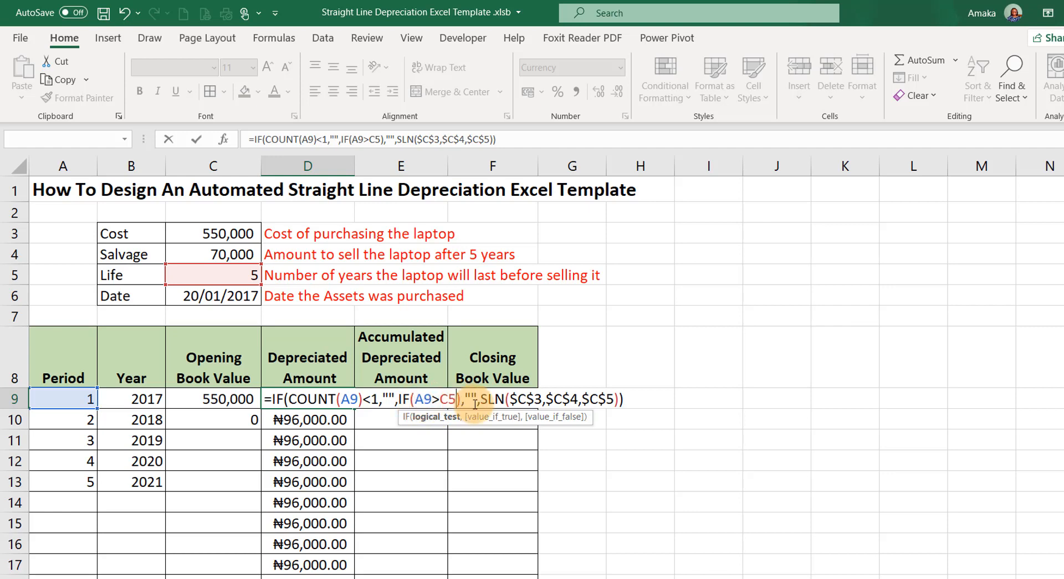
key(Right)
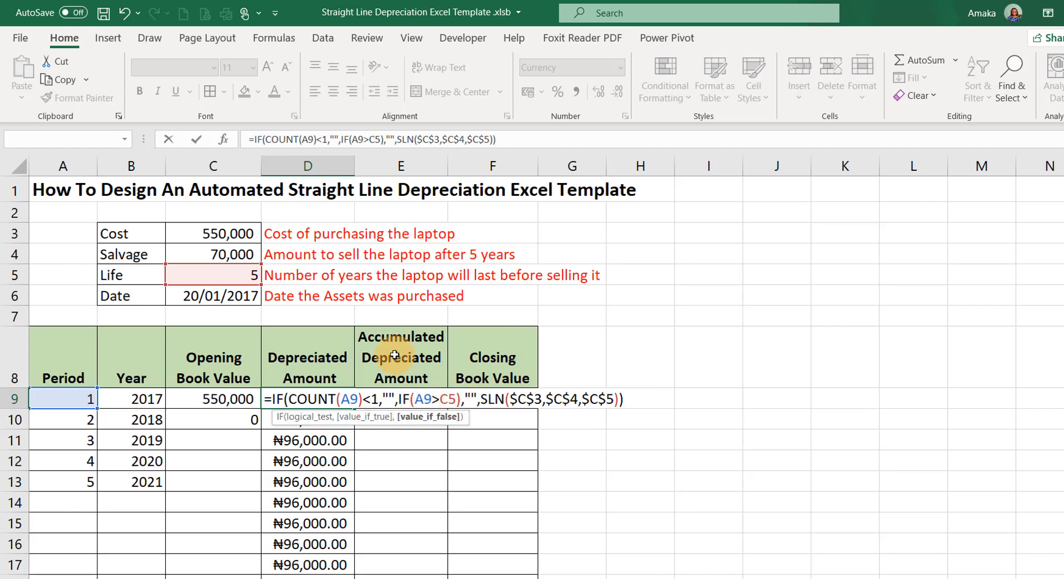
key(BackSpace)
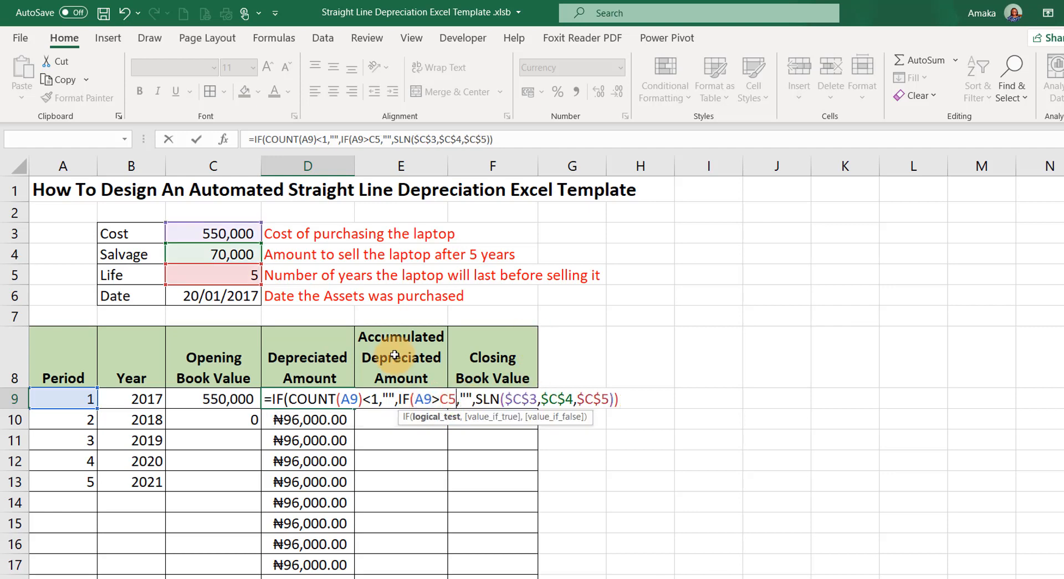
click(621, 398)
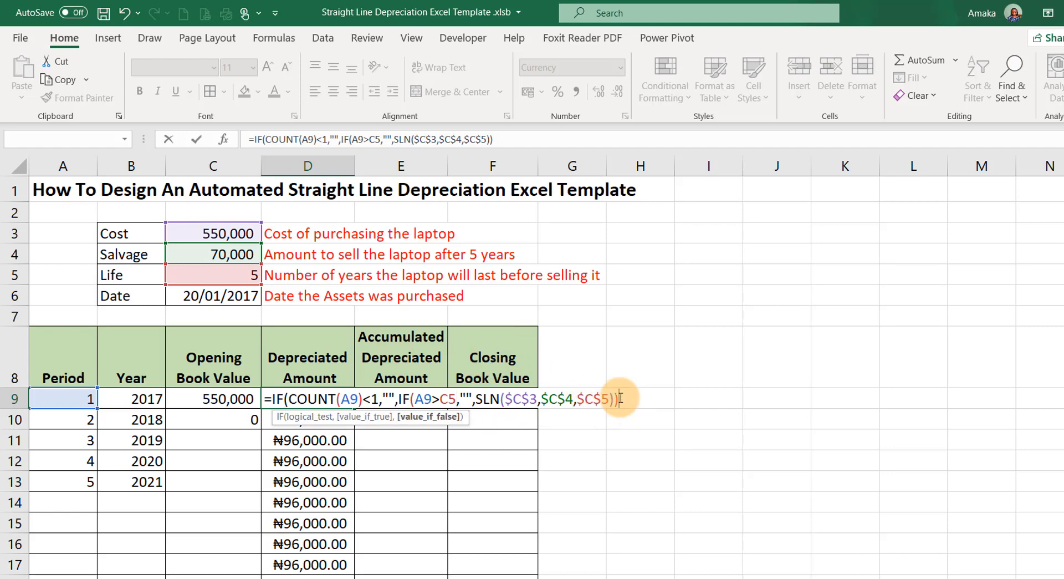
key(Return)
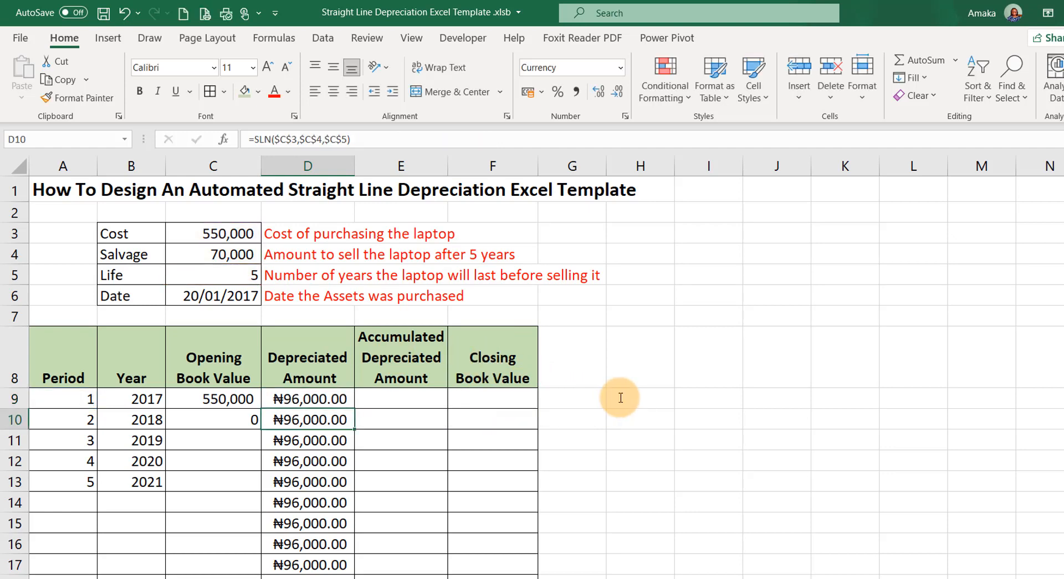
- Fill the nested IF depreciation formula from D9 down to D28
double_click(318, 399)
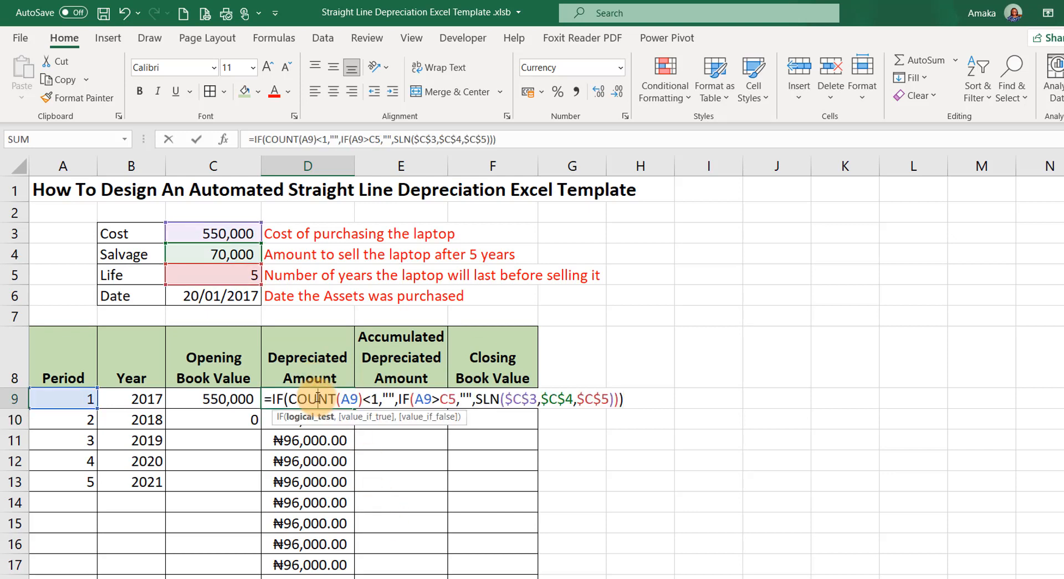
click(455, 399)
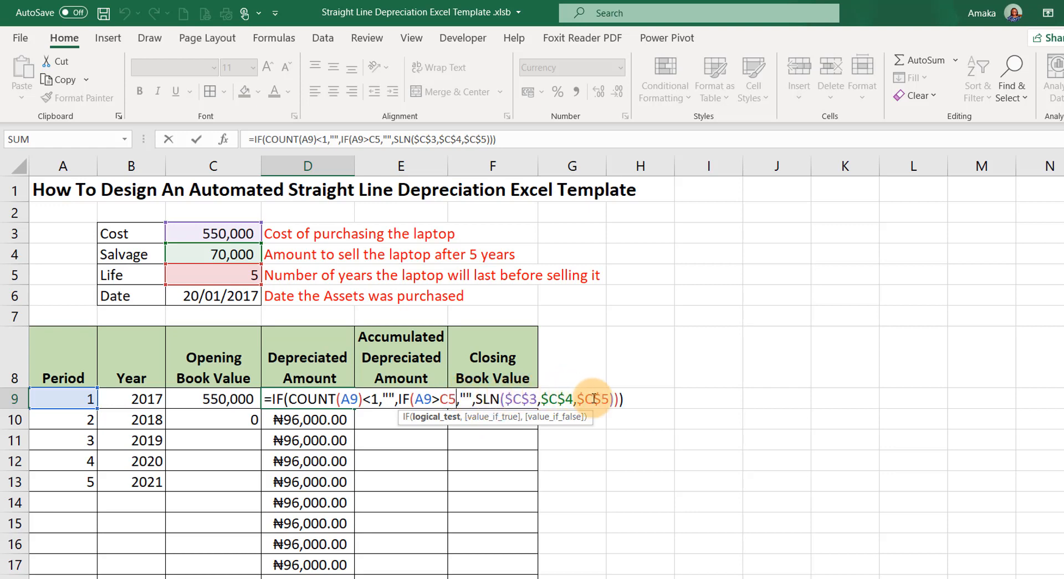
click(630, 398)
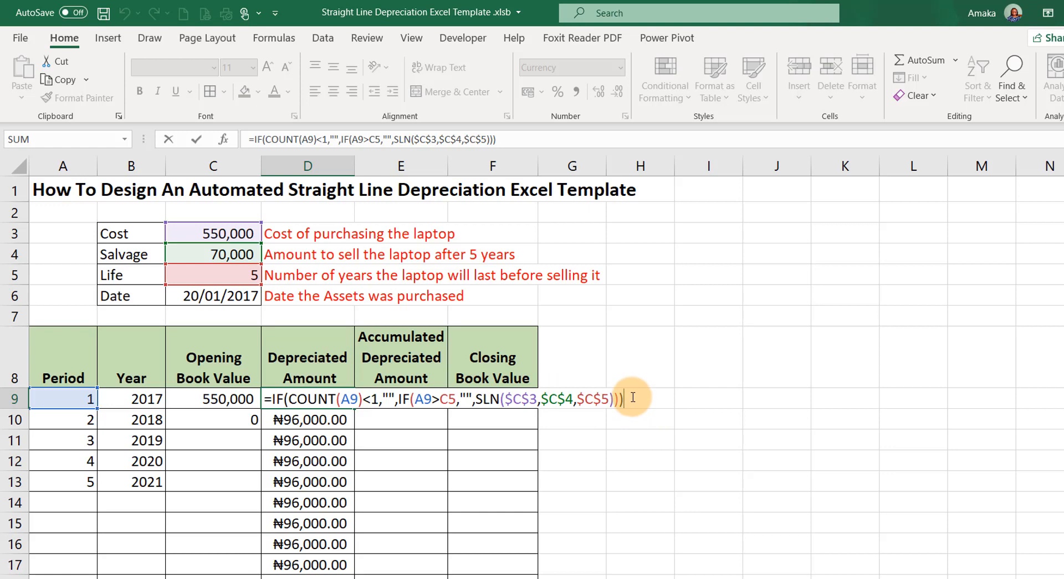
key(Return)
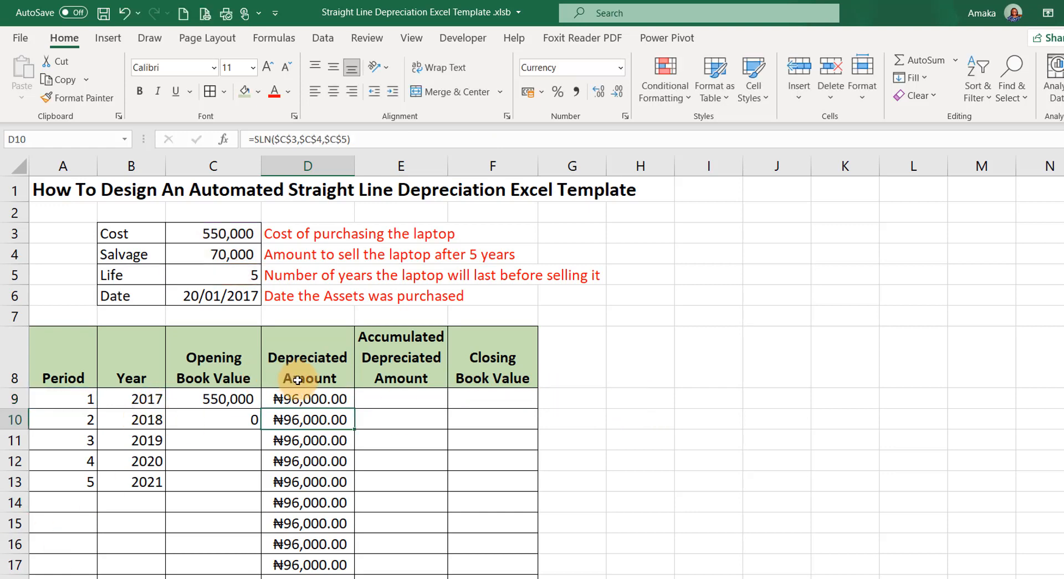
click(316, 404)
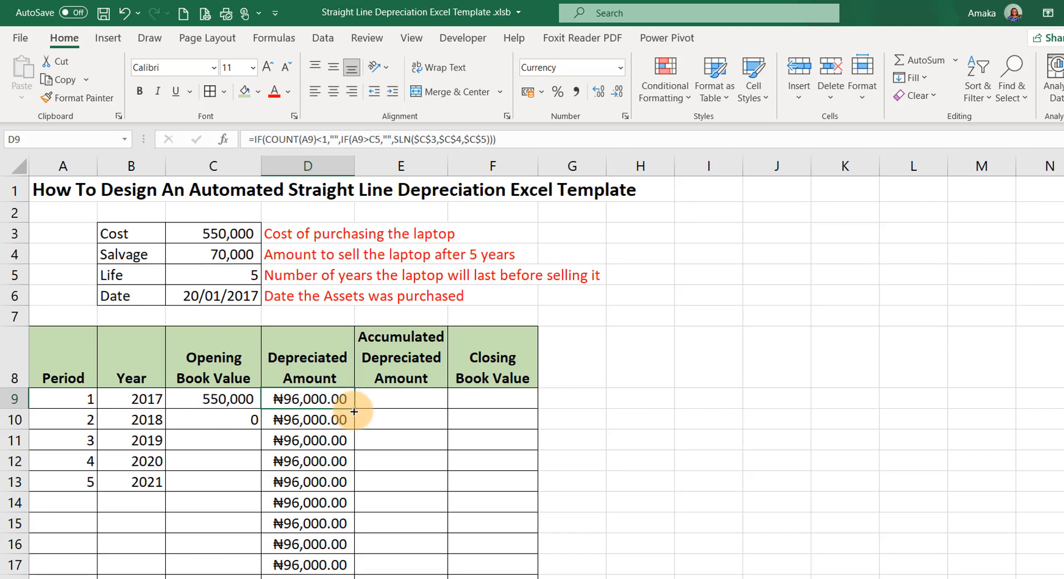
drag(354, 411, 331, 557)
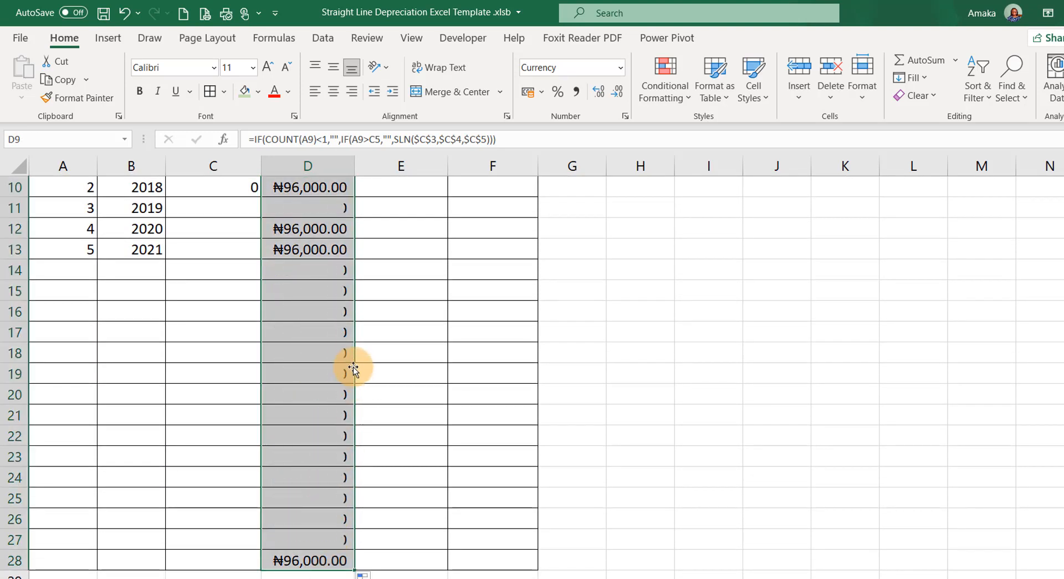
scroll(310, 268, up, 3)
key(ctrl+z)
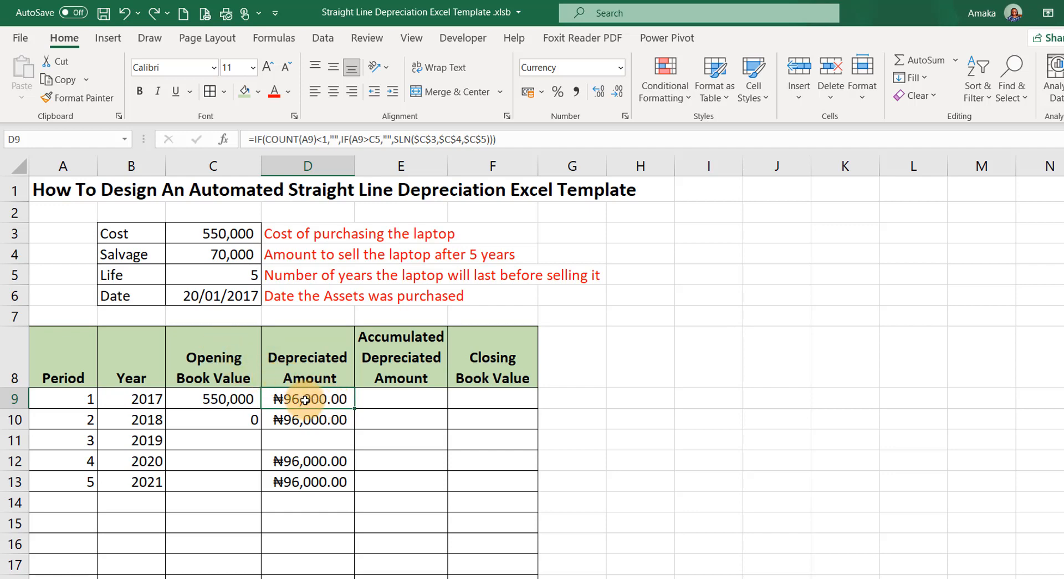
- Make the C5 reference in D9's second IF condition absolute as $C$5 and enter the formula
double_click(327, 400)
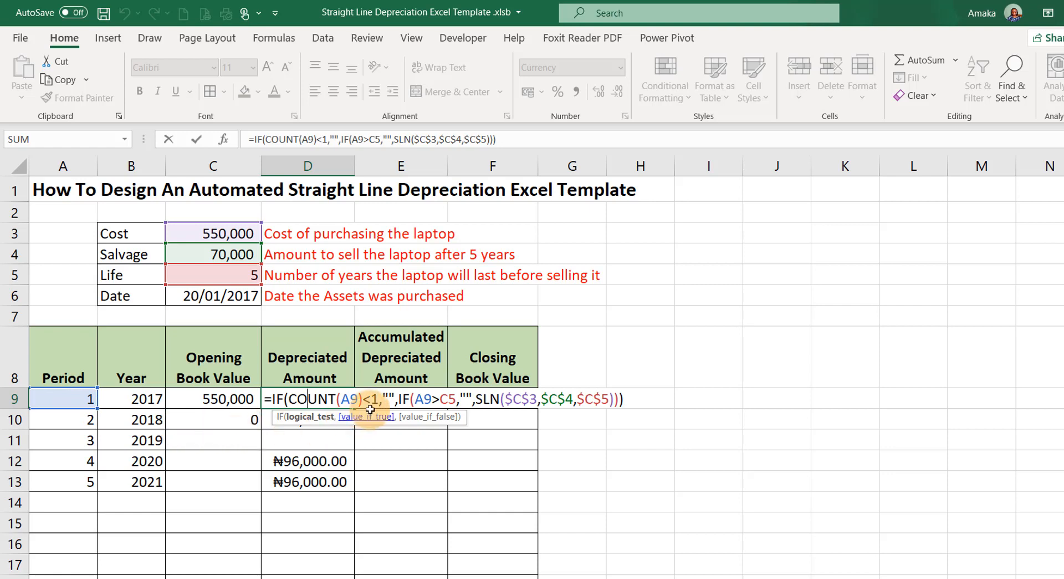
double_click(454, 399)
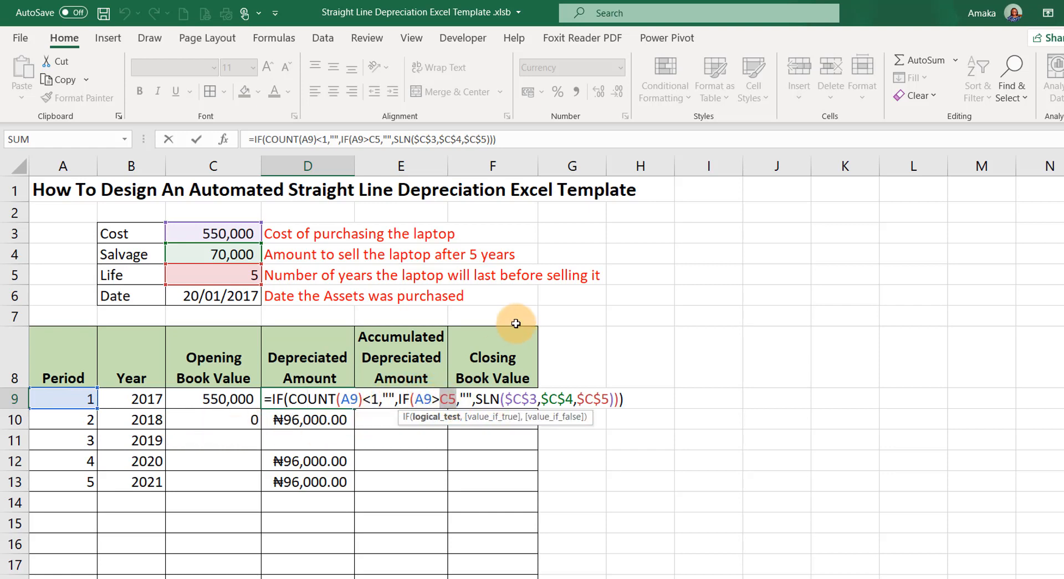
key(F4)
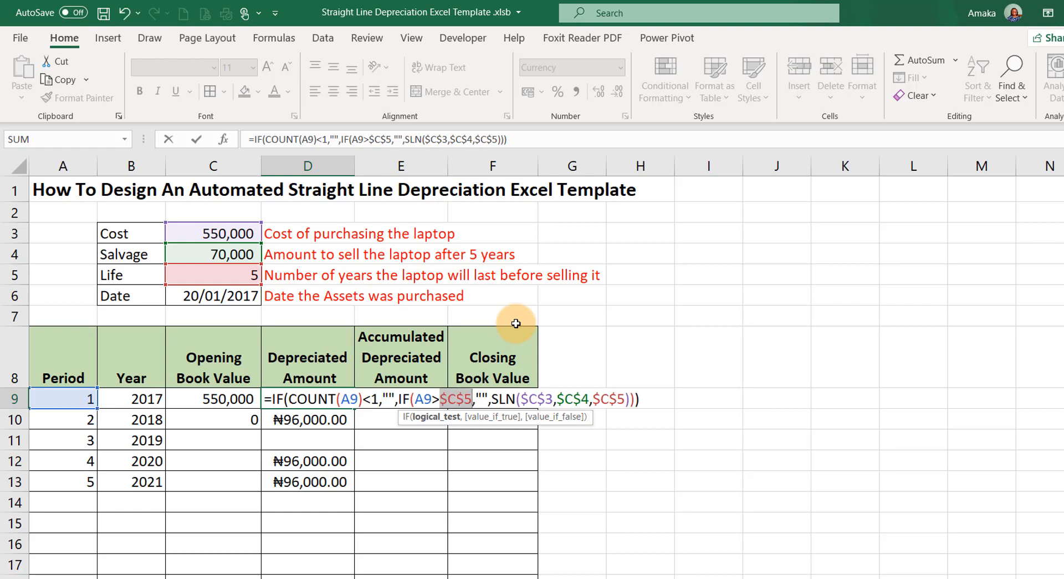
click(646, 397)
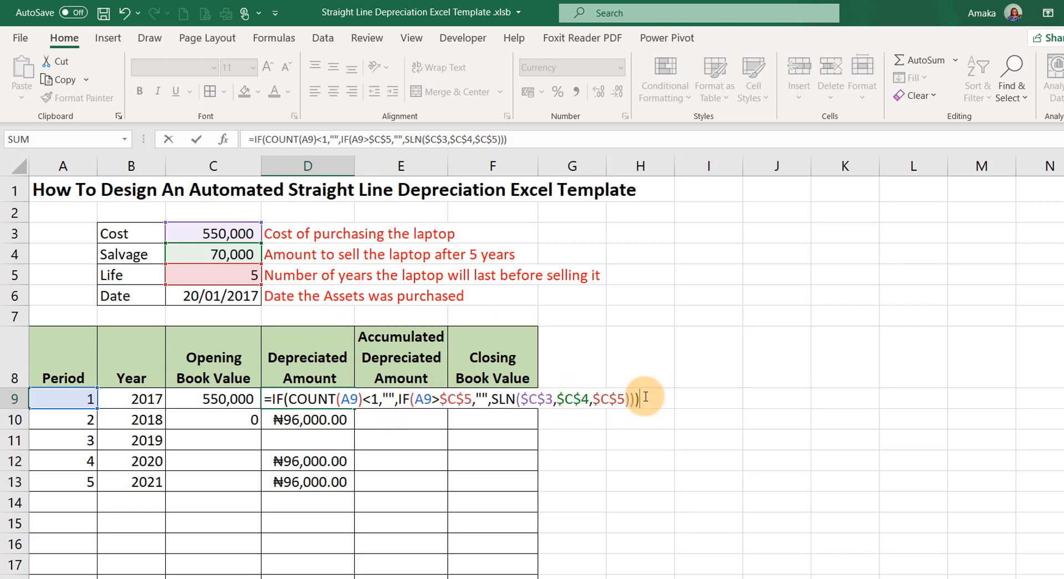
key(Return)
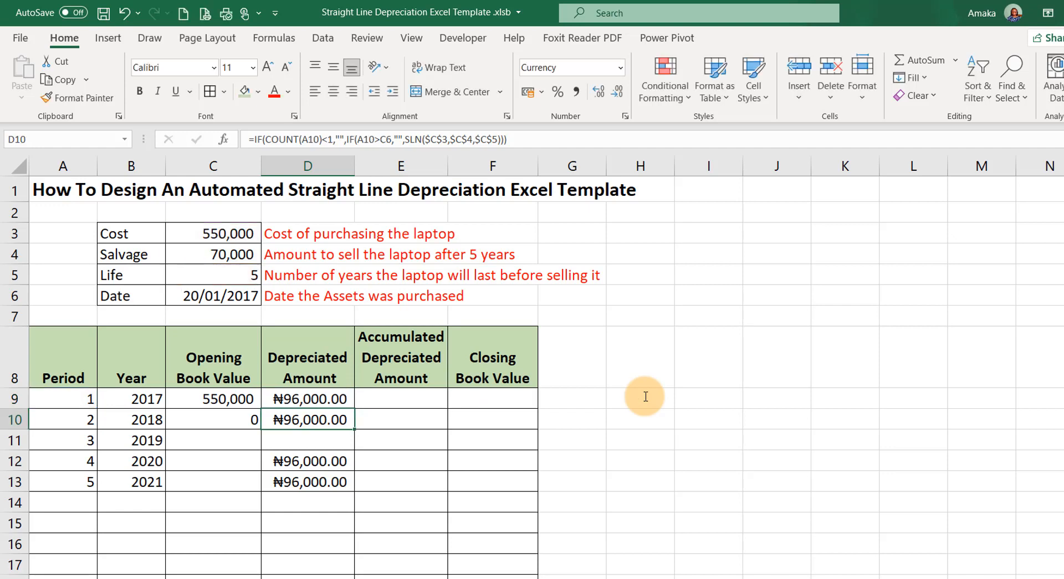
- Copy the corrected Depreciated Amount formula from D9 down through D28 and check the copy in D10
click(314, 398)
drag(354, 409, 317, 546)
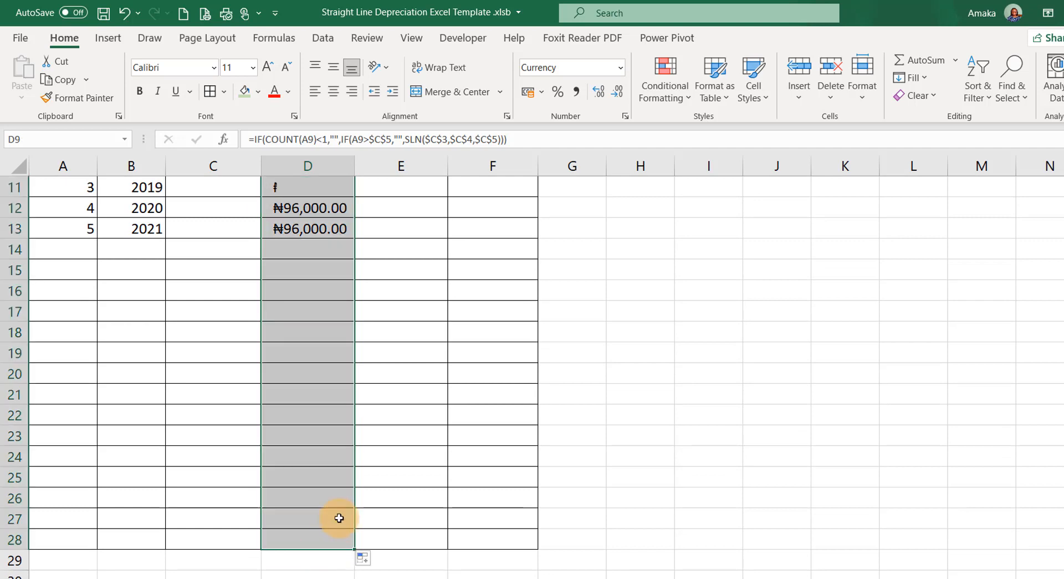
scroll(300, 294, up, 4)
click(310, 399)
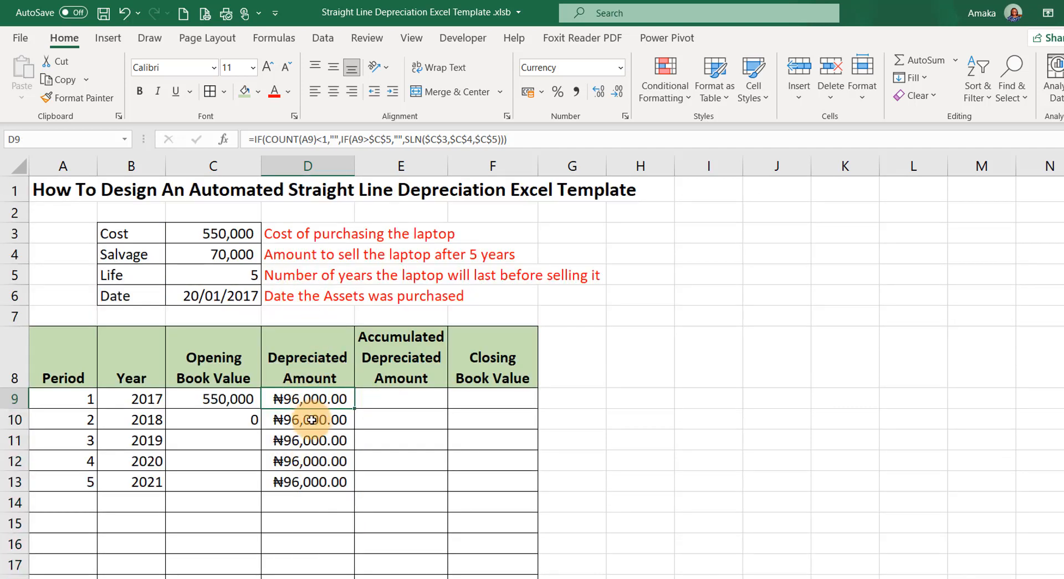
click(307, 415)
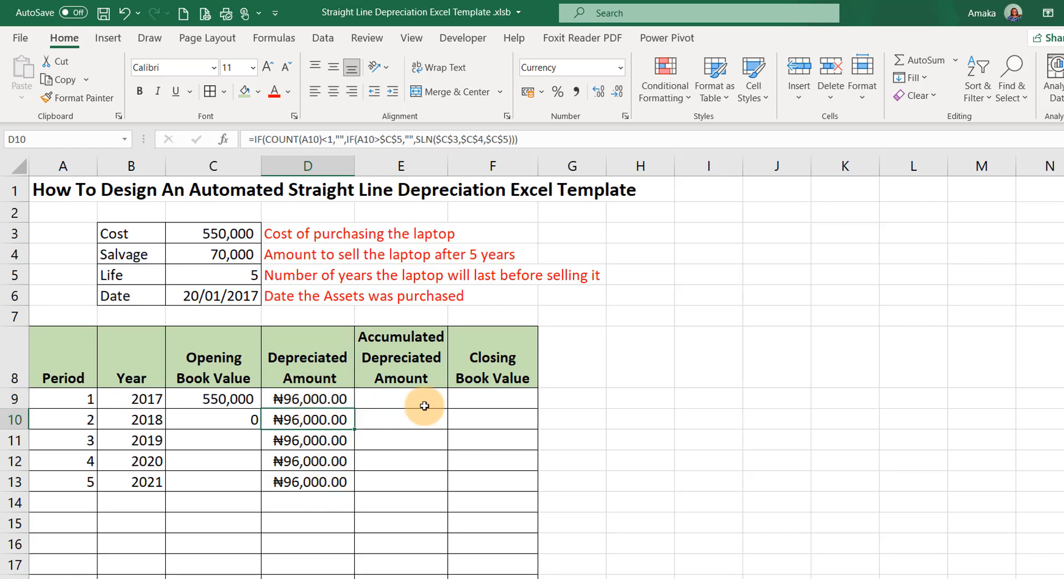
- Begin the Accumulated Depreciated Amount formula in E9 as =SUM(D9:D9
click(389, 395)
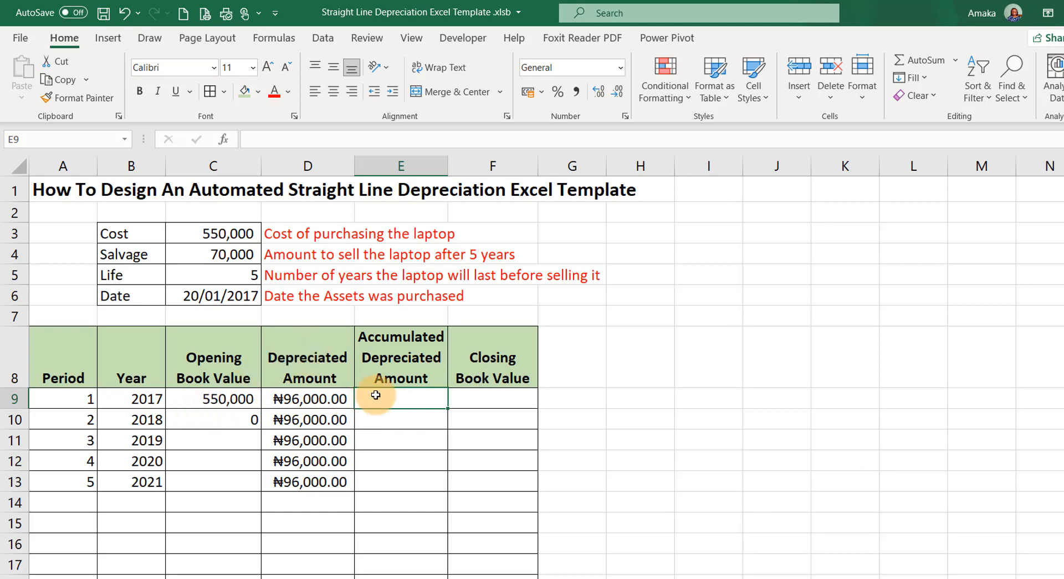
text(=sum)
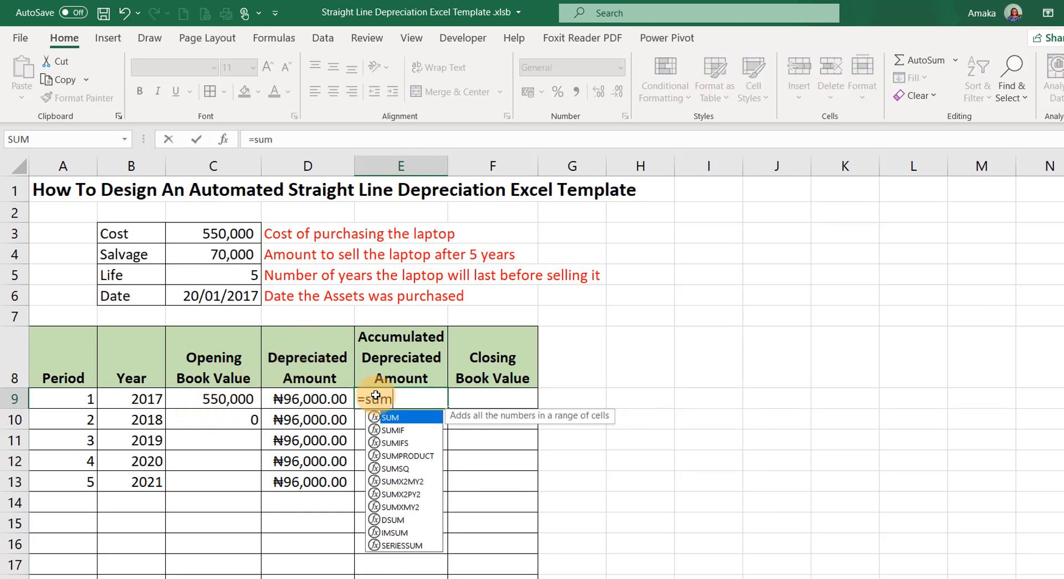
key(Tab)
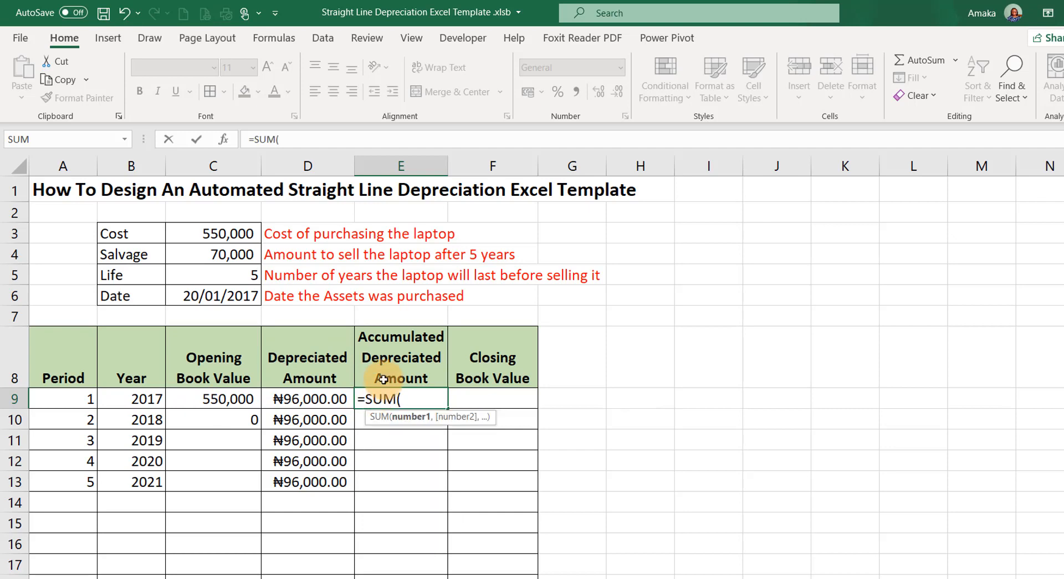
click(302, 400)
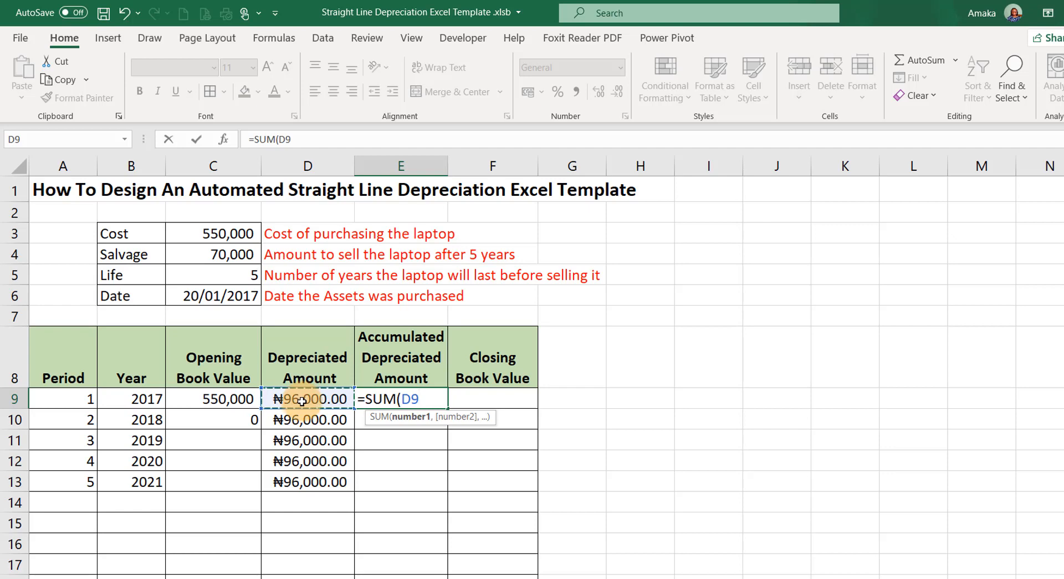
text(:)
click(302, 400)
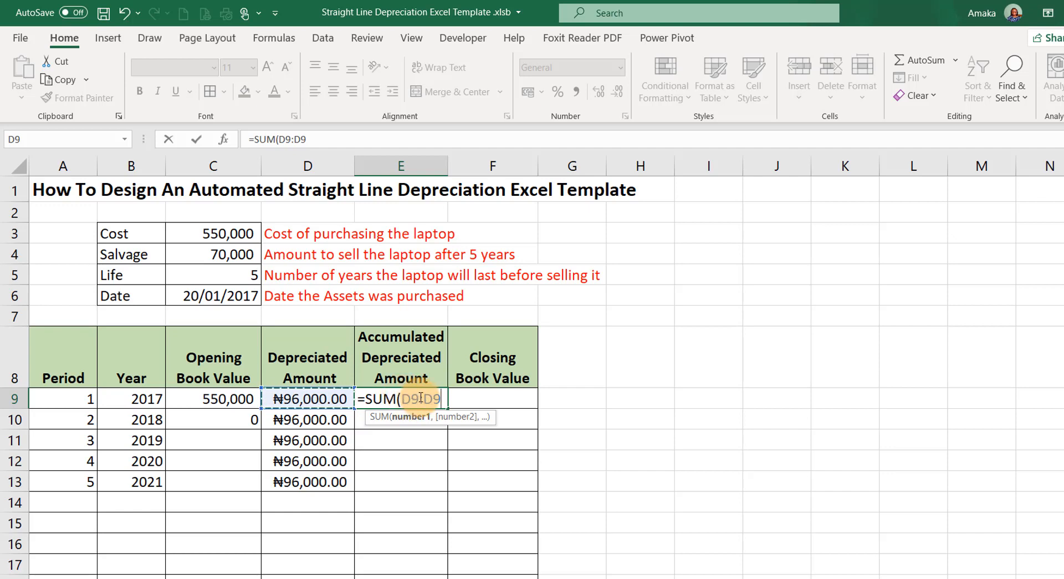
- Anchor the range's first reference as $D$9, close the parenthesis and enter E9 as =SUM($D$9:D9)
drag(421, 397, 411, 399)
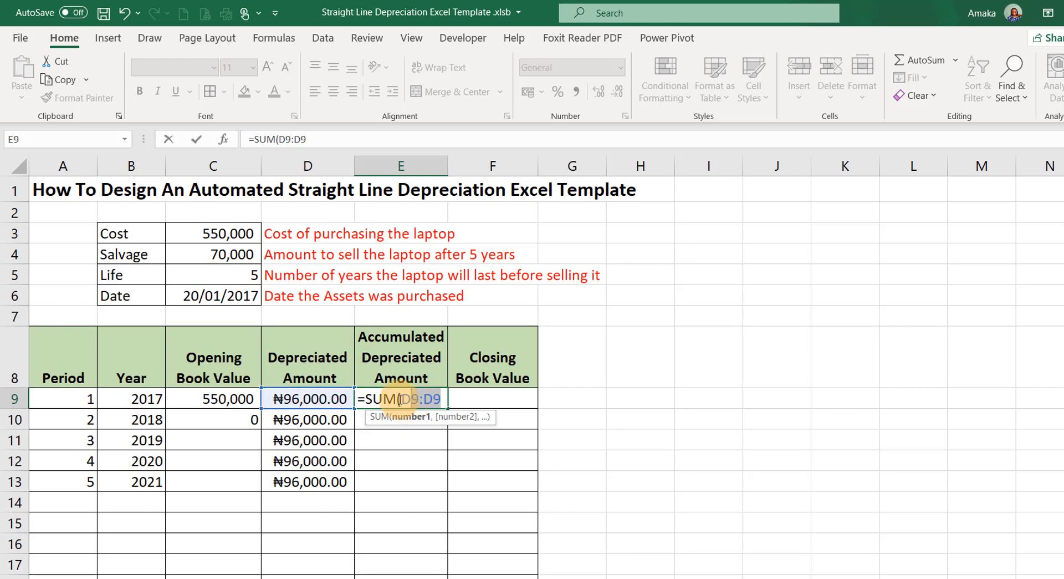
click(400, 398)
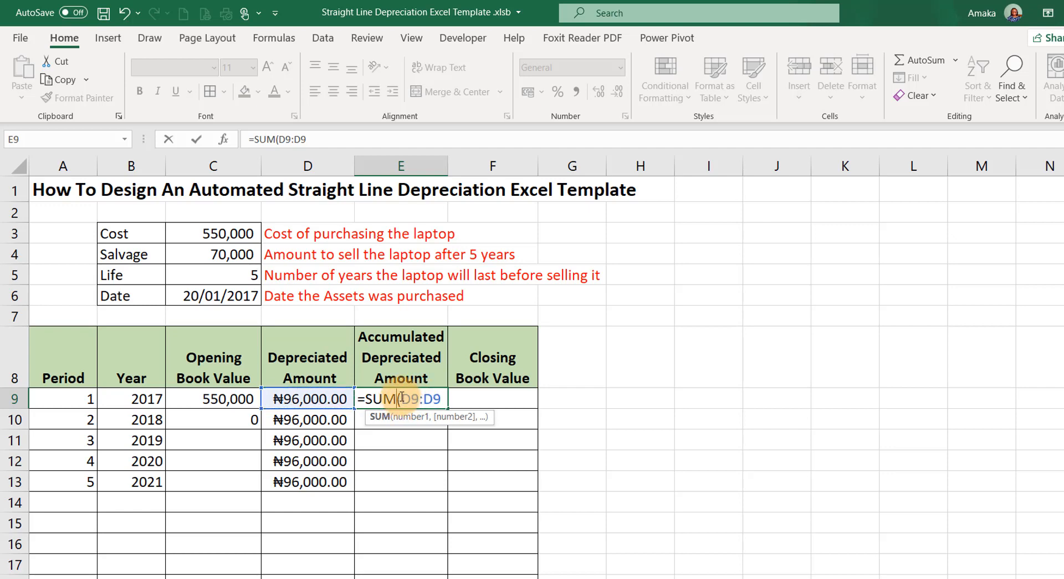
drag(404, 397, 419, 397)
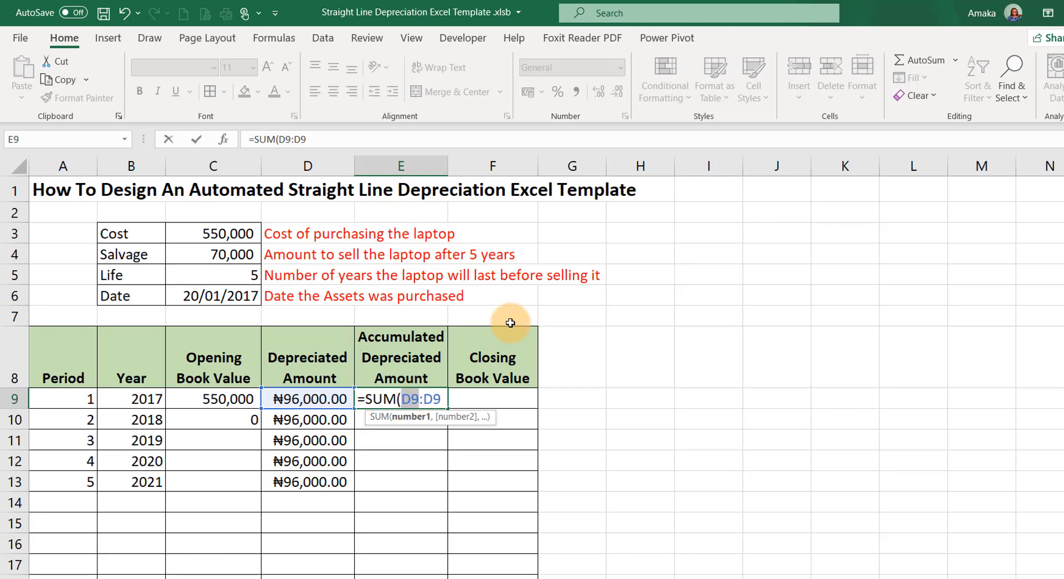
key(F4)
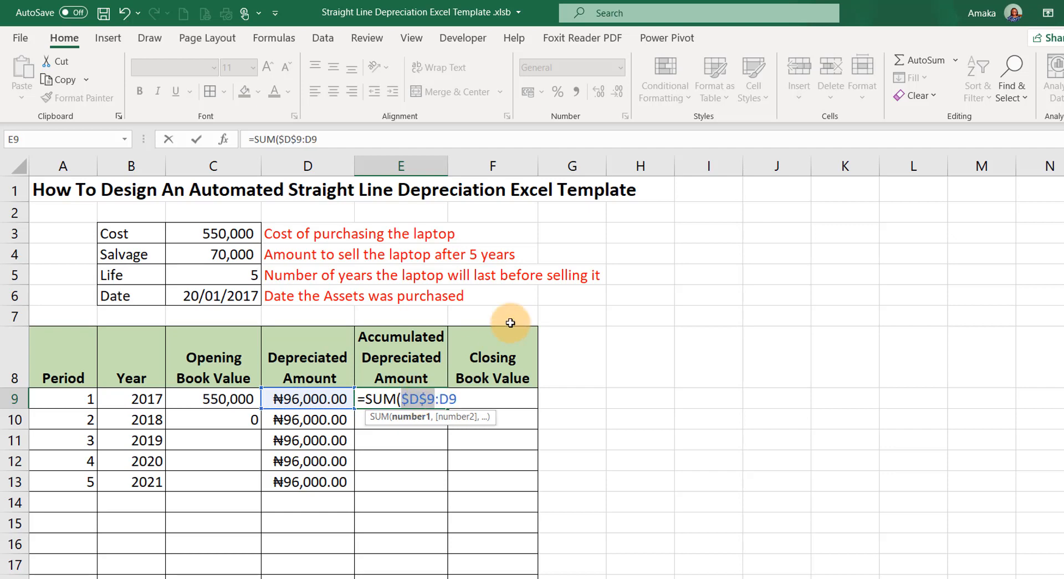
click(466, 399)
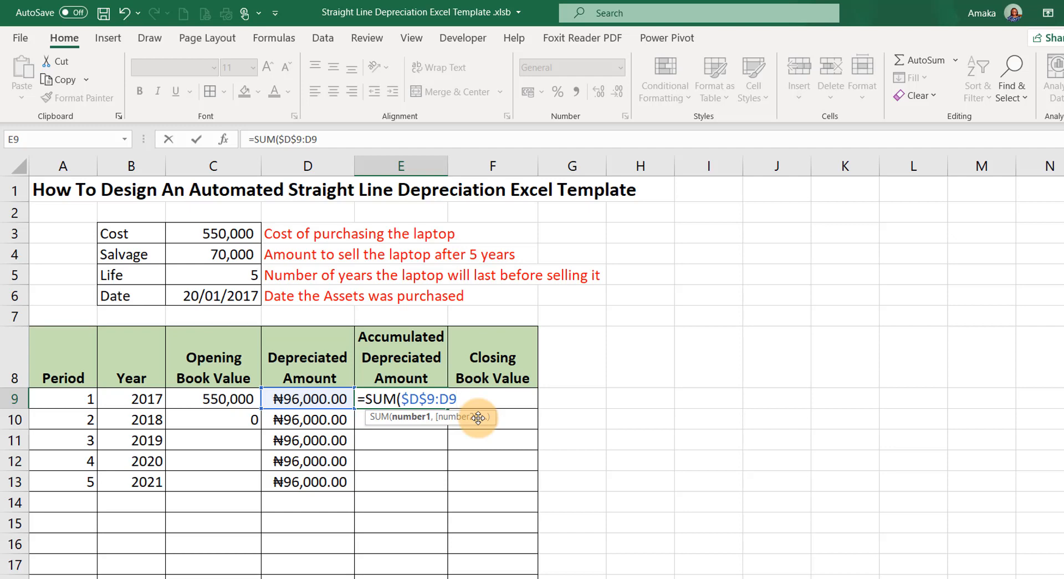
text())
key(Return)
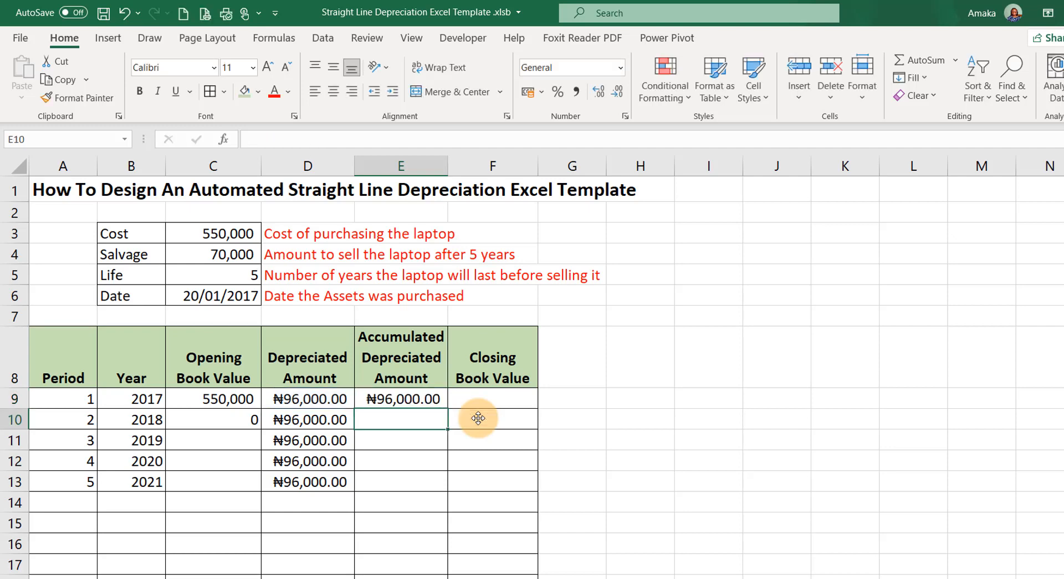
- Fill the Accumulated Depreciated Amount formula from E9 down to E28 and check the running sum in E10
click(444, 404)
drag(447, 407, 408, 561)
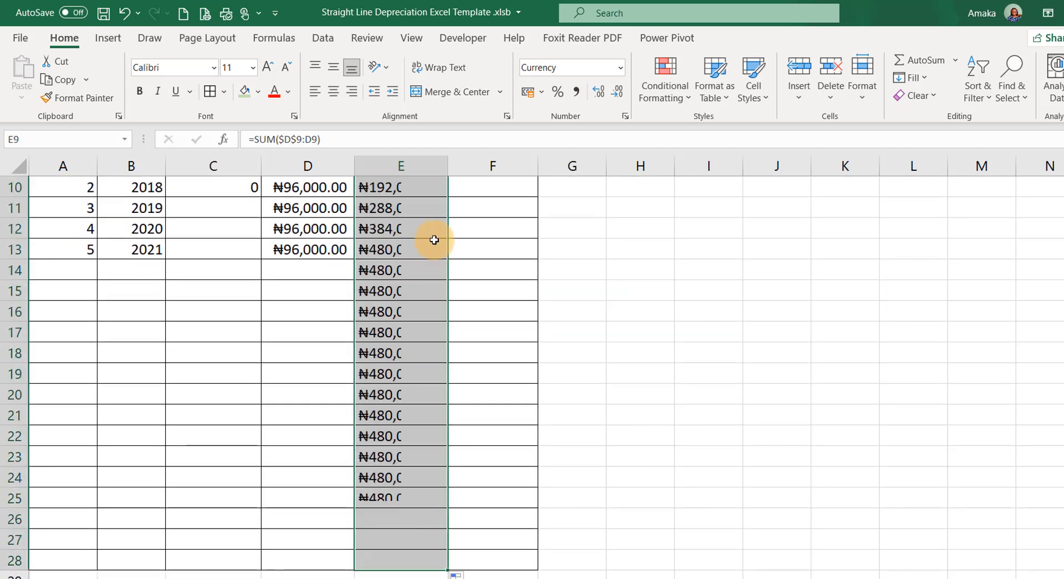
scroll(414, 244, up, 3)
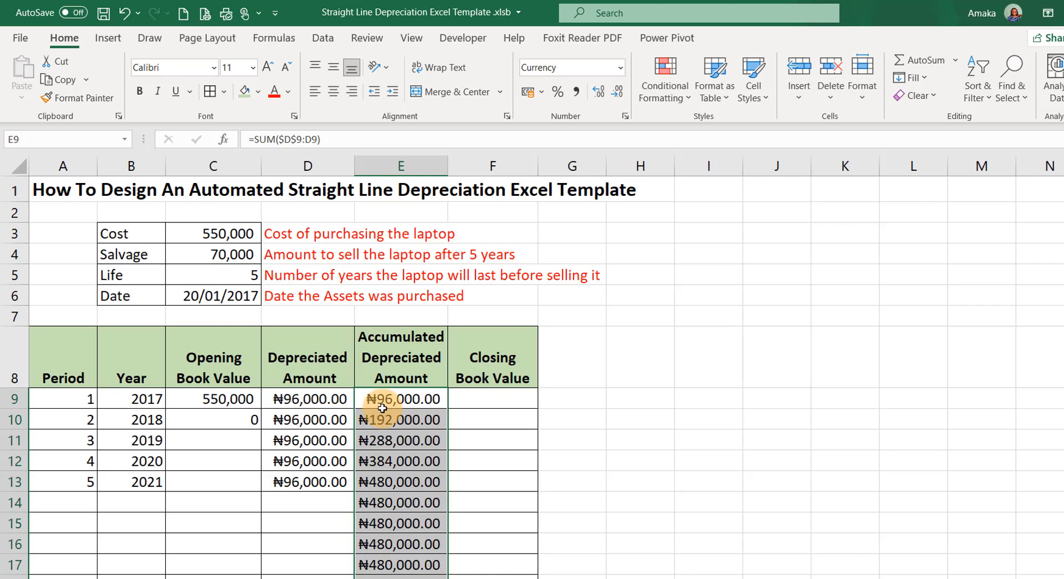
click(238, 436)
click(325, 421)
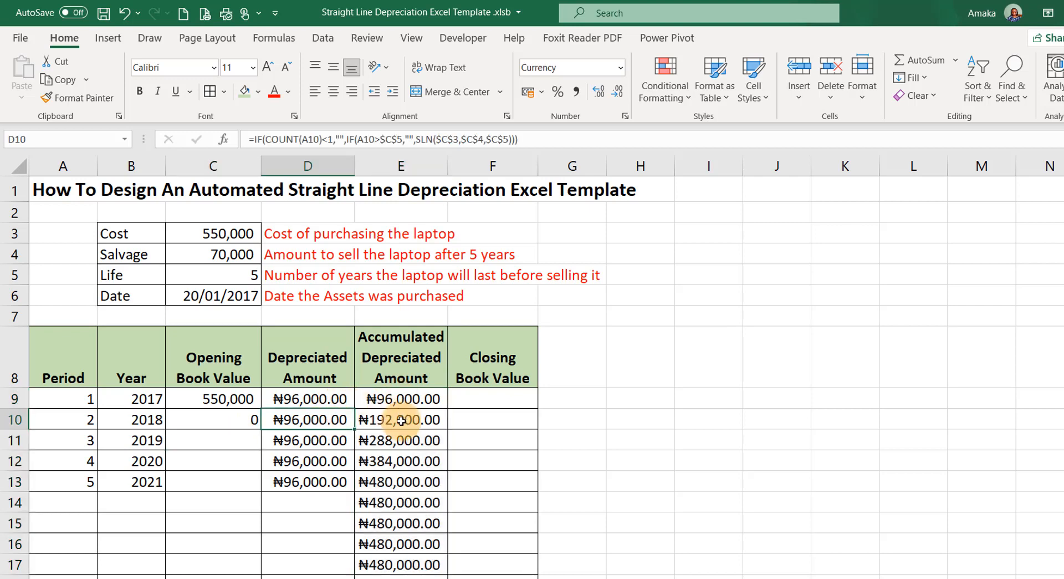
click(402, 422)
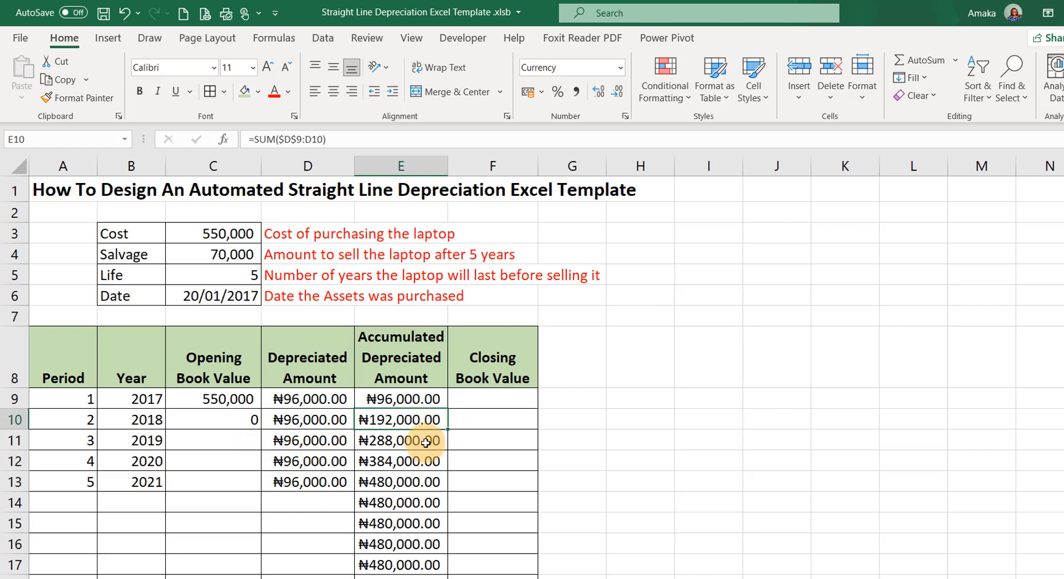
- Insert IF(COUNT(A9)<1 ahead of the SUM function in E9's Accumulated Depreciated Amount formula
click(404, 399)
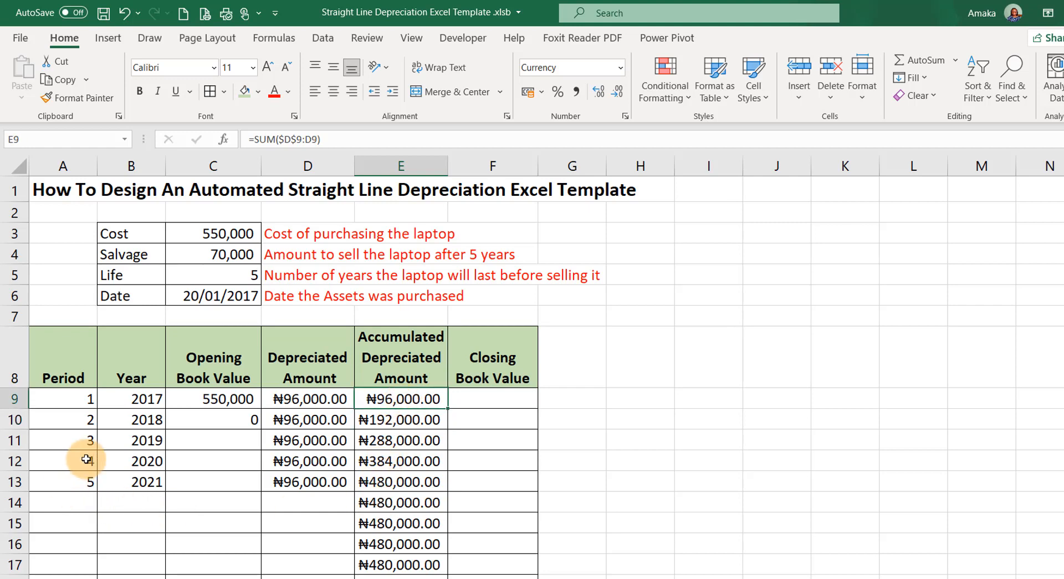
click(244, 276)
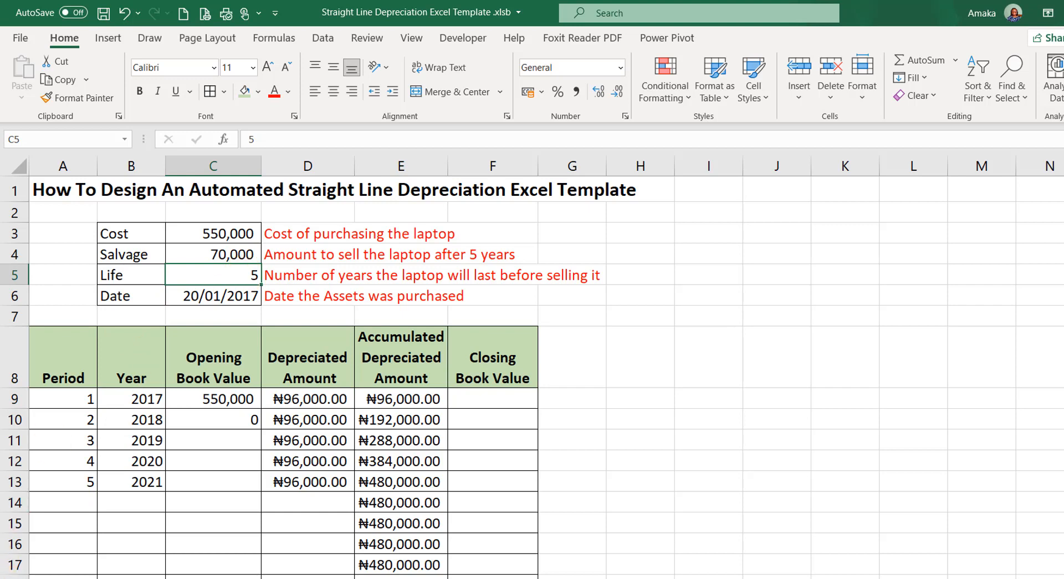
click(395, 399)
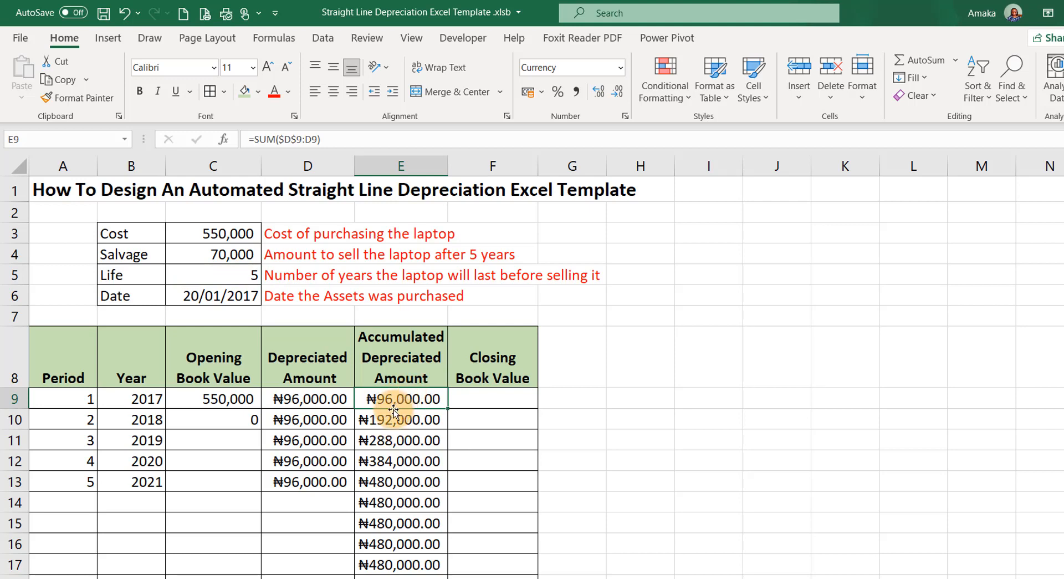
double_click(384, 401)
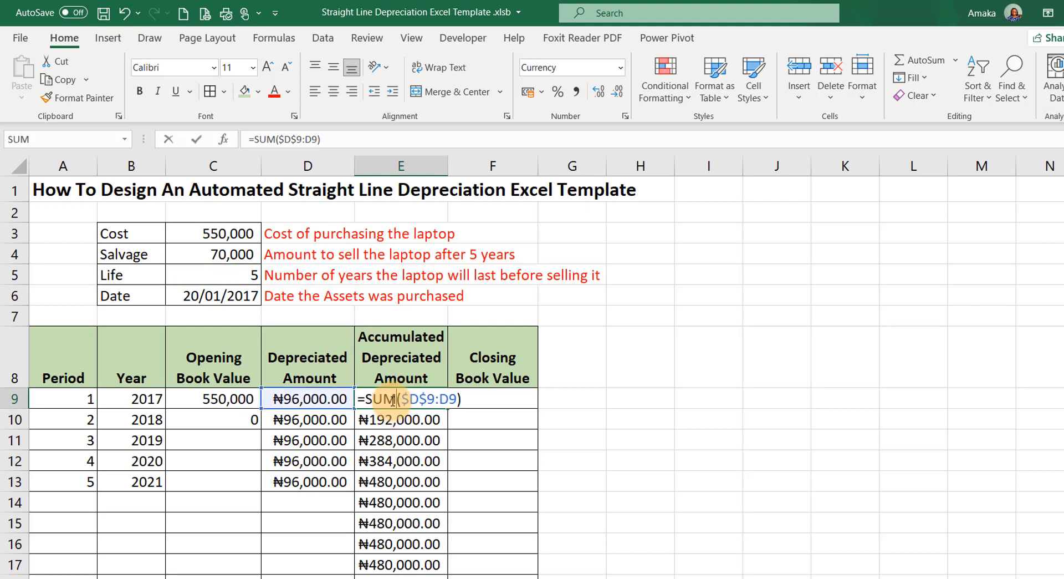
click(366, 398)
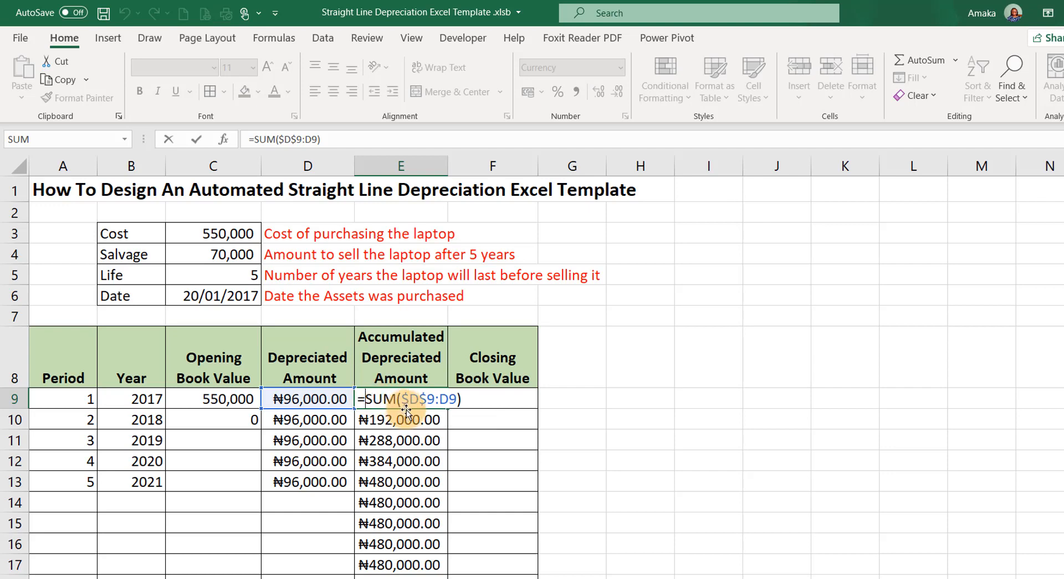
text(IF()
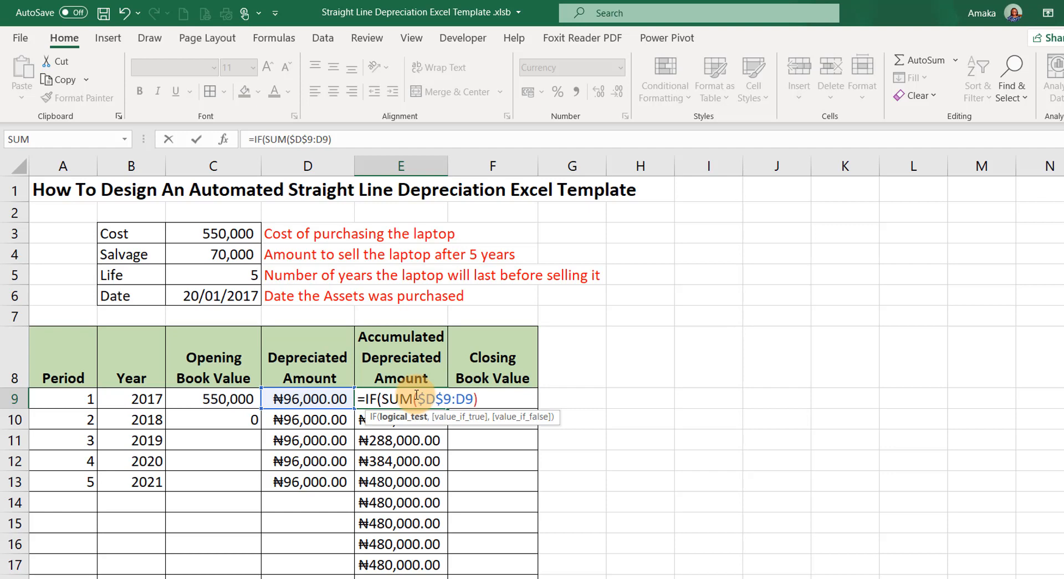
text(Count)
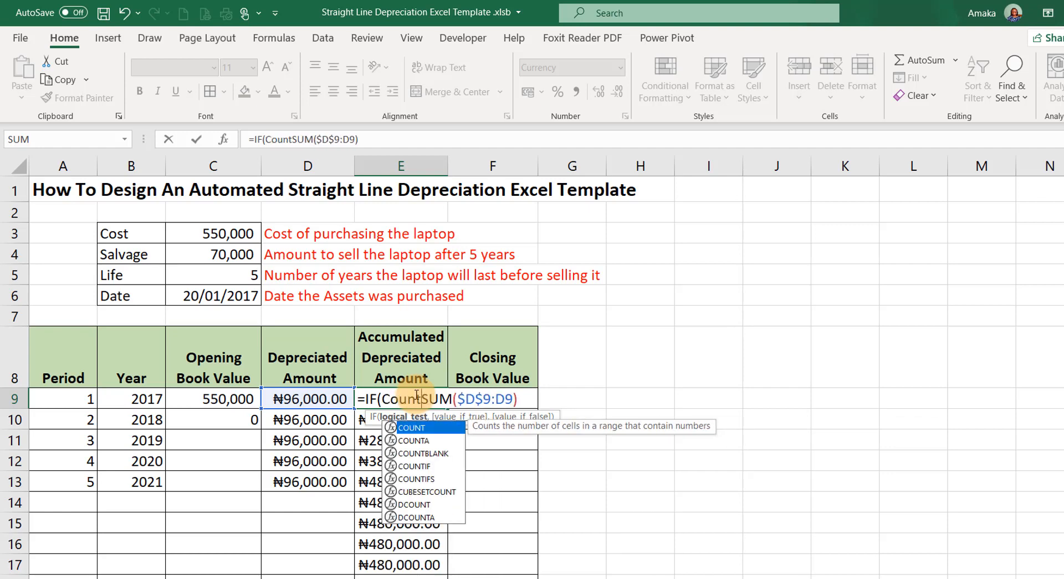
key(Tab)
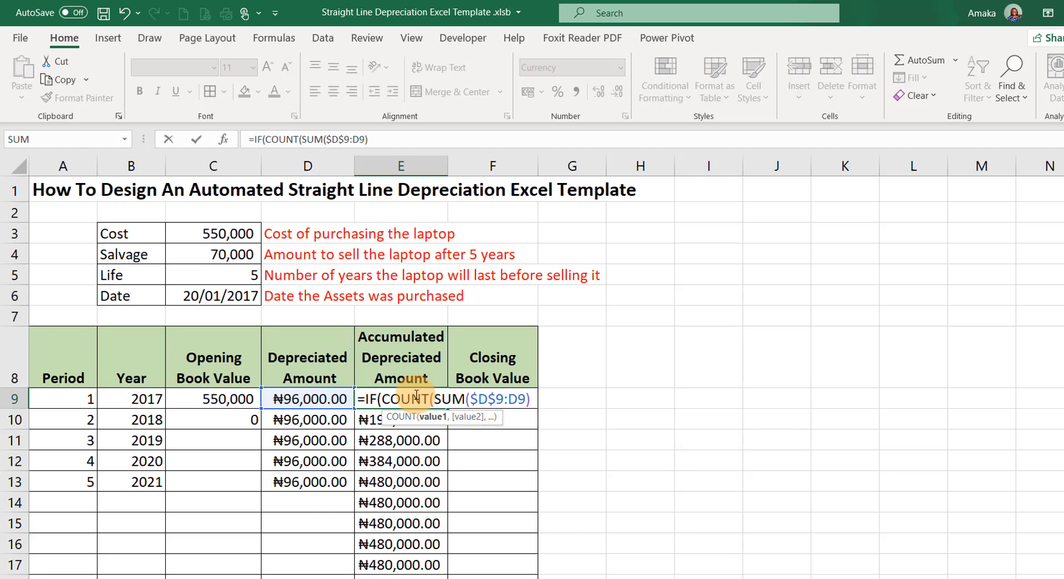
click(61, 395)
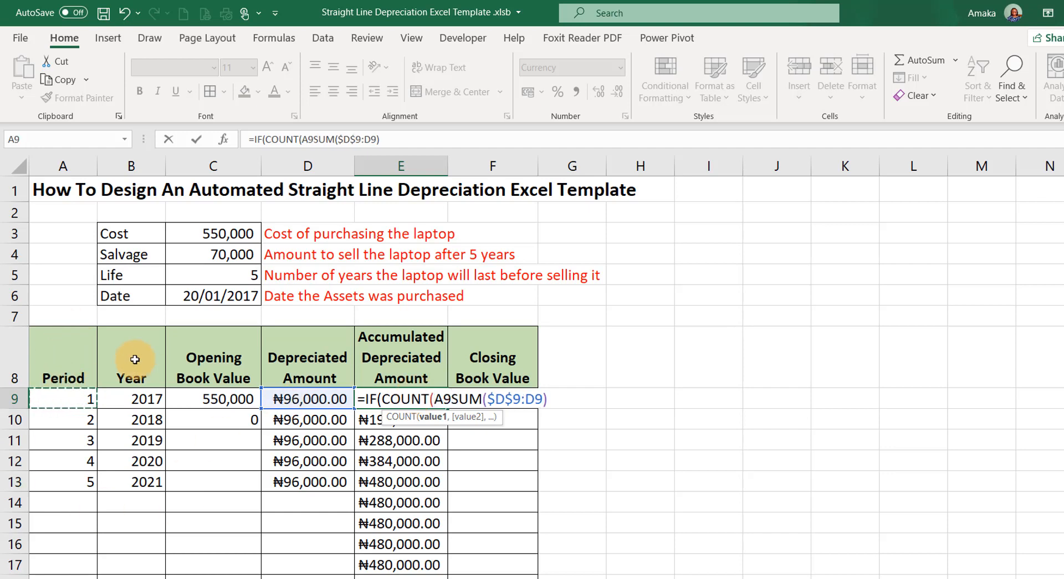
text())
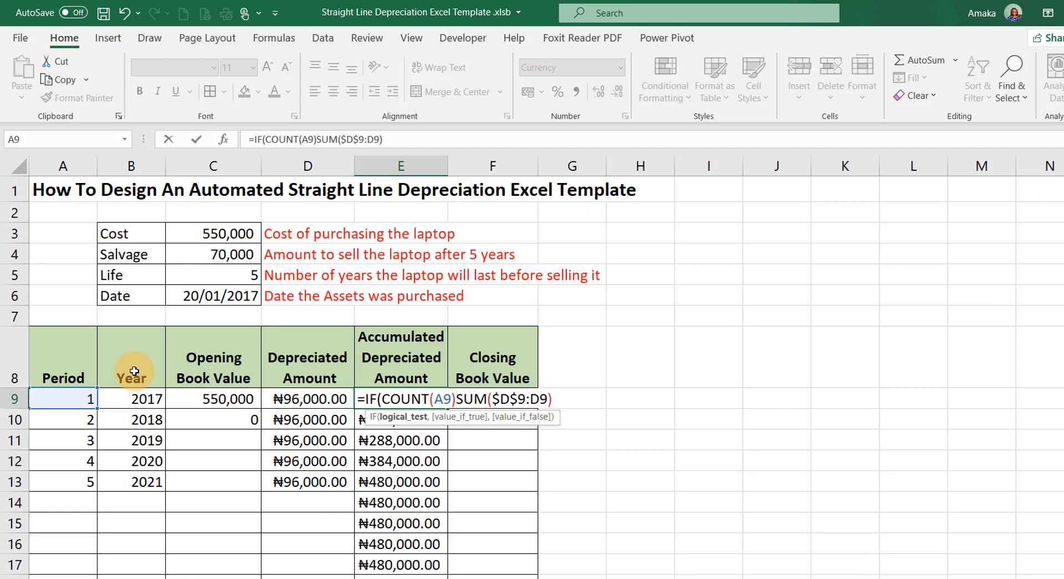
text(<1)
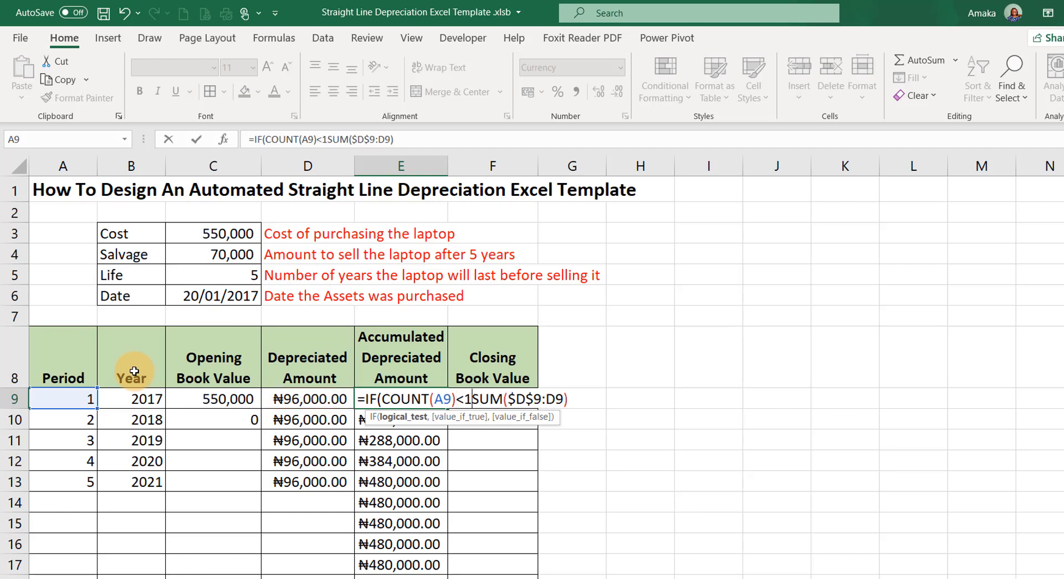
- Add an empty-text result for the true case and enter E9 as =IF(COUNT(A9)<1,"",SUM($D$9:D9))
text(,"")
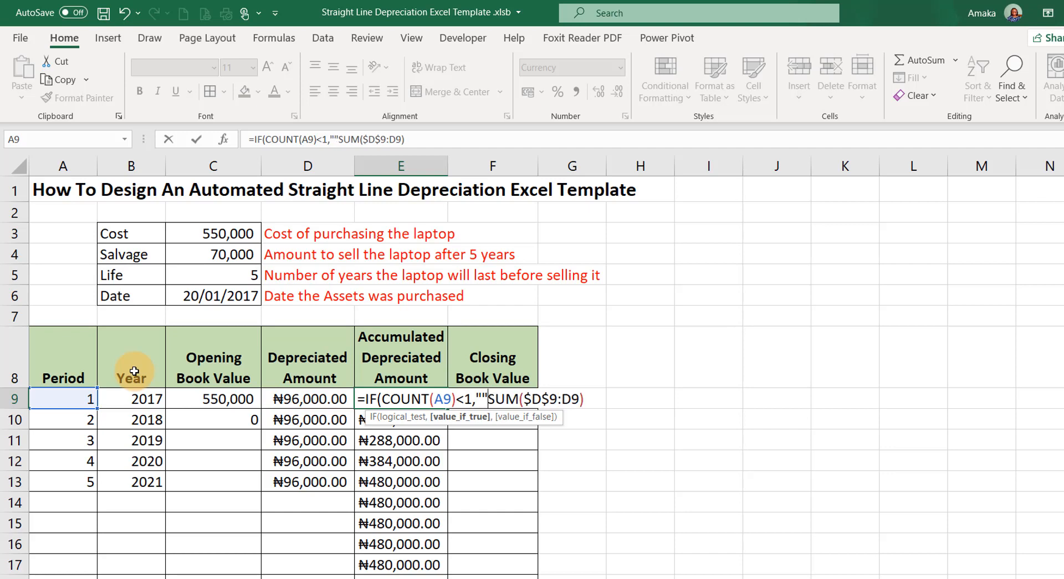
text(,)
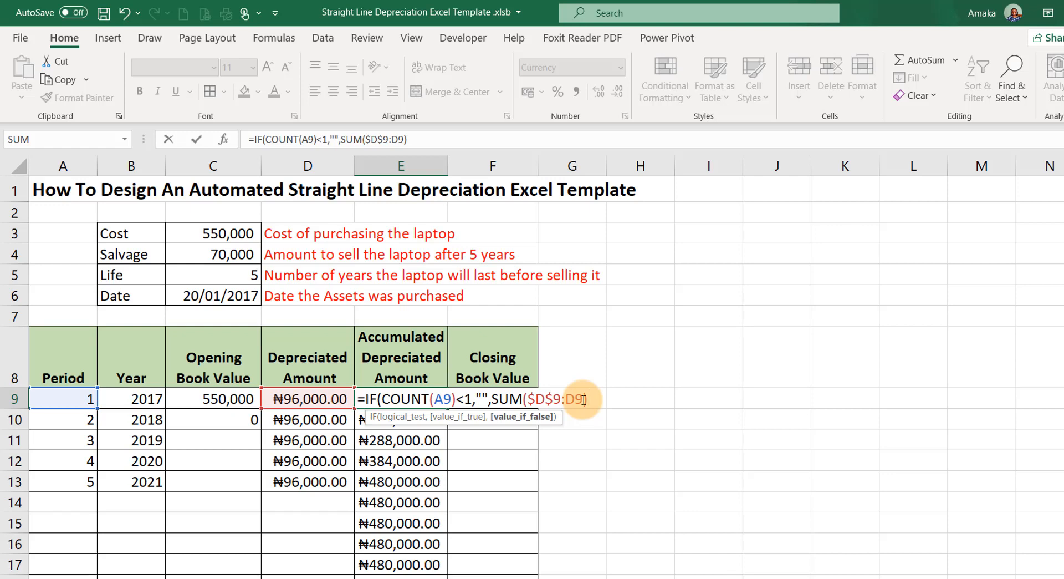
text())
key(Return)
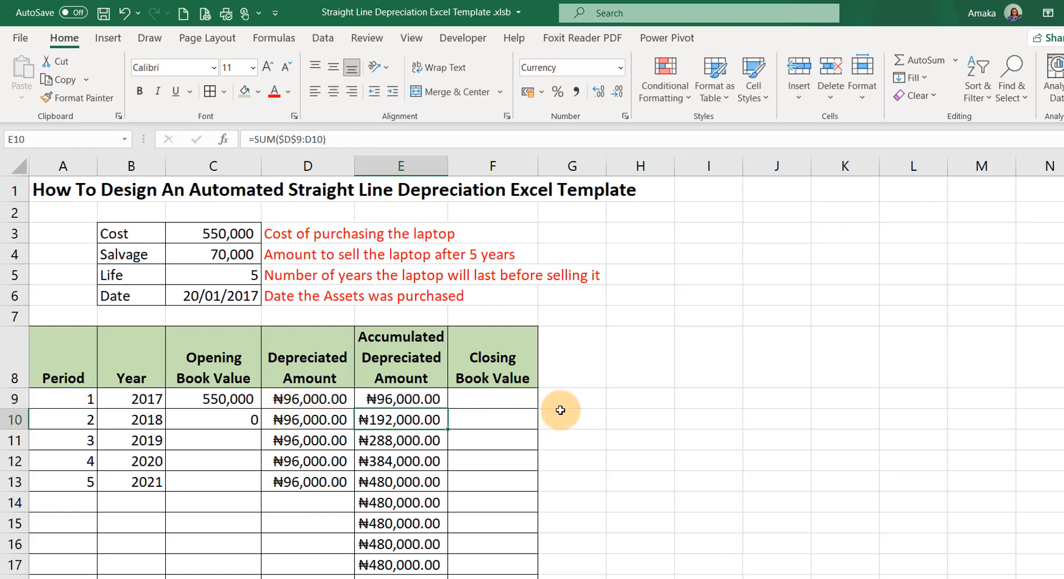
- Fill the revised Accumulated Depreciated Amount formula from E9 down to E28 and check the copy in E13
click(442, 401)
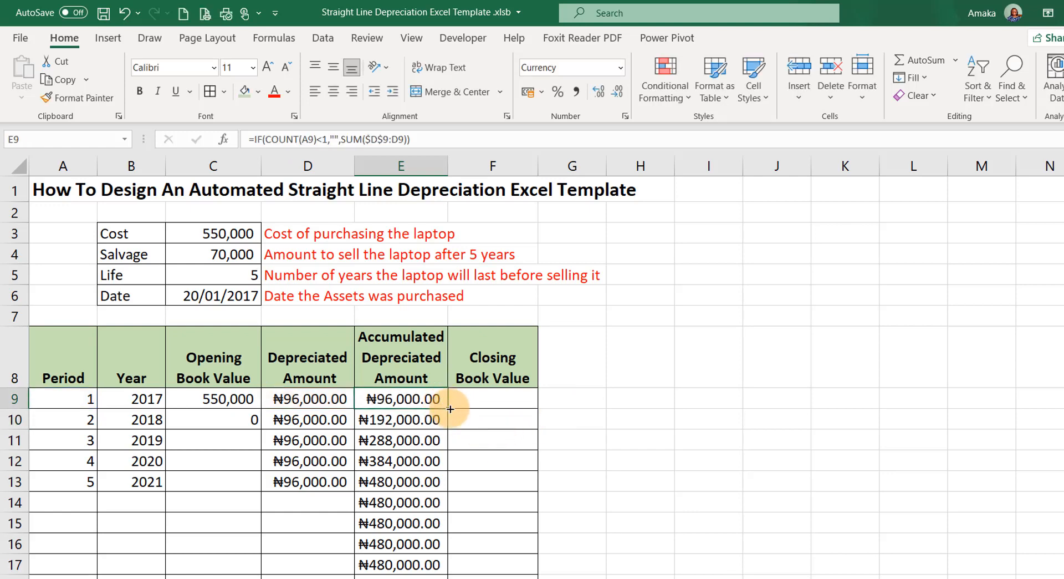
drag(450, 409, 409, 560)
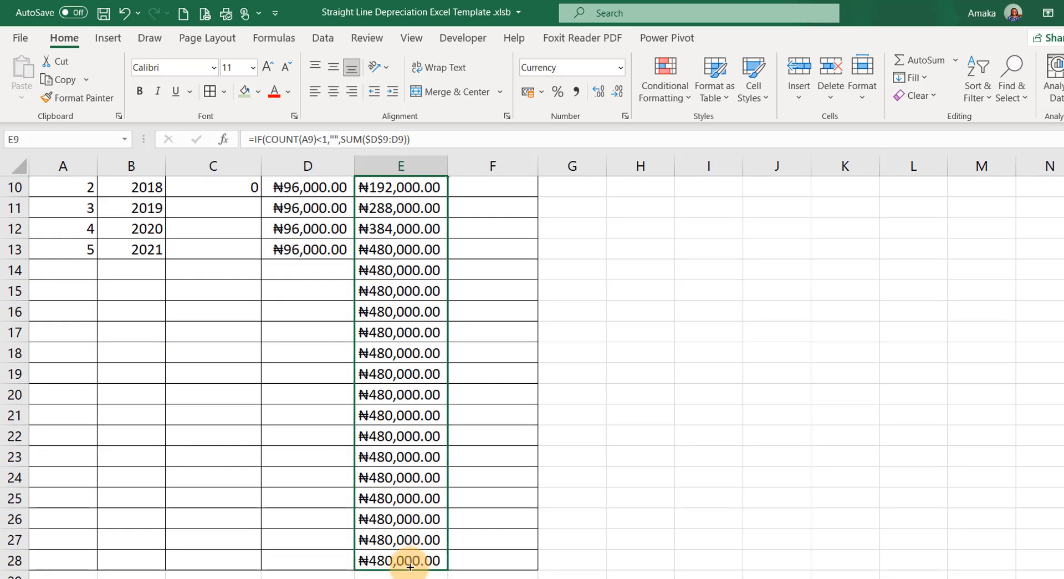
click(414, 251)
scroll(388, 288, up, 3)
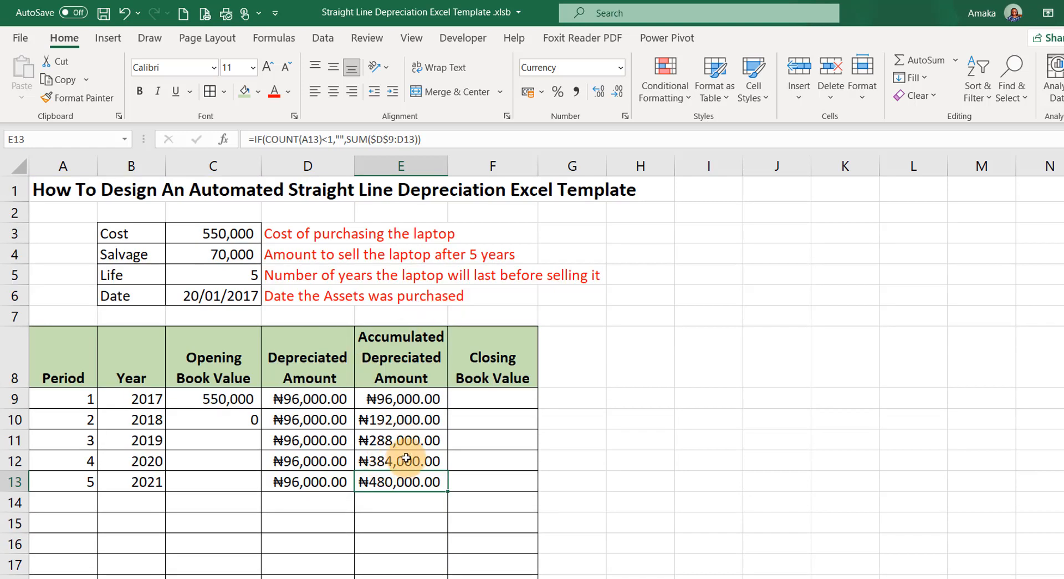
- Set the asset's Life in C5 to 7 years to test the schedule formulas
click(248, 276)
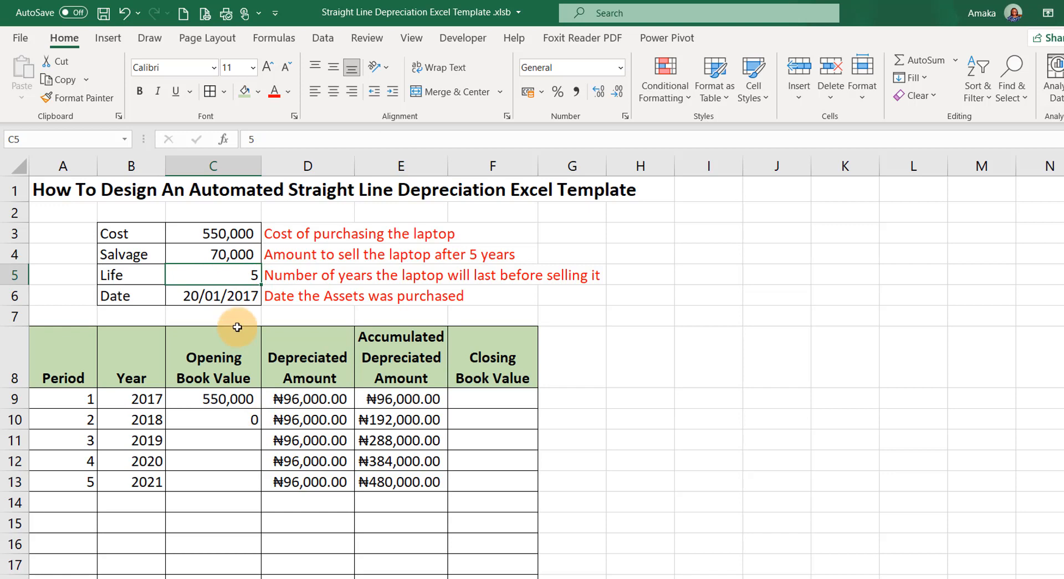
text(7)
key(Return)
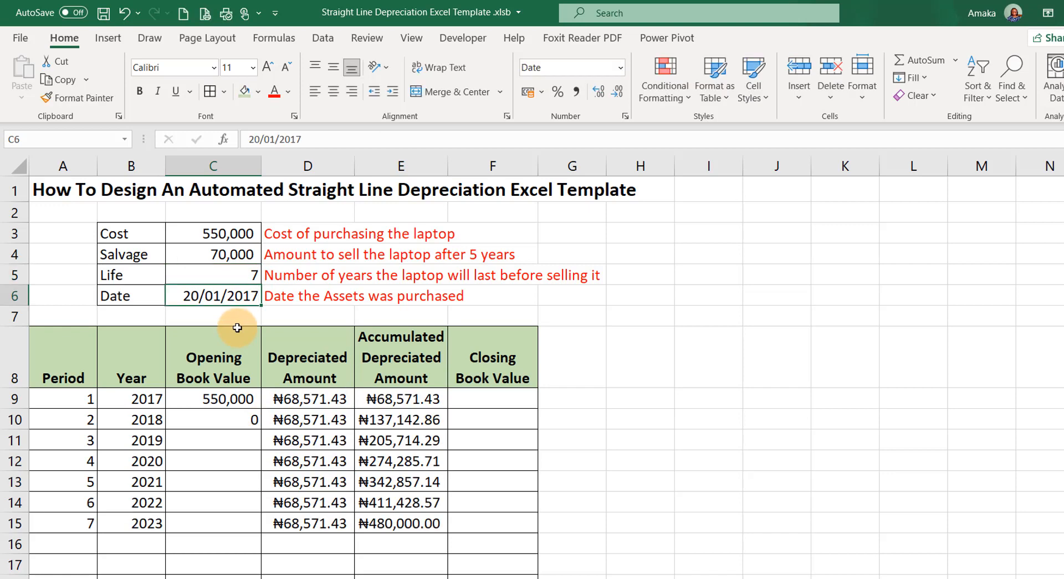
- Enter the first Closing Book Value in F9 as =C9-E9, subtracting accumulated depreciation from the opening book value
click(469, 400)
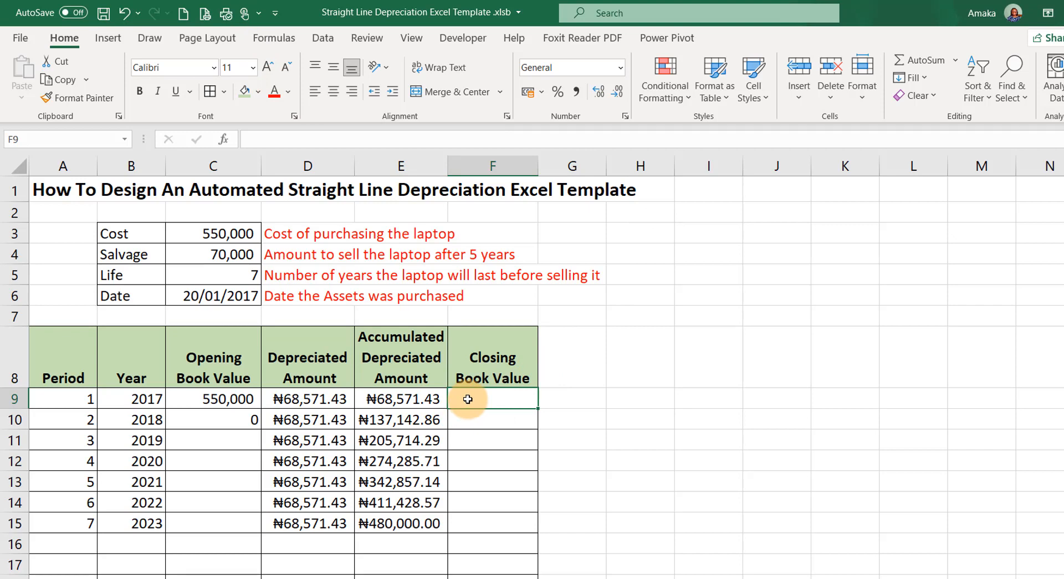
text(=)
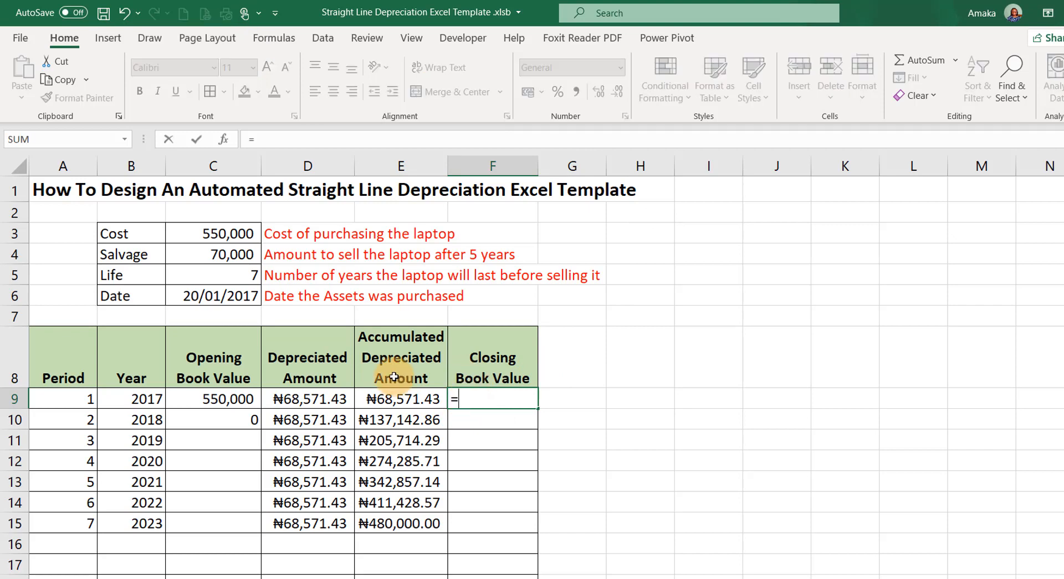
click(225, 399)
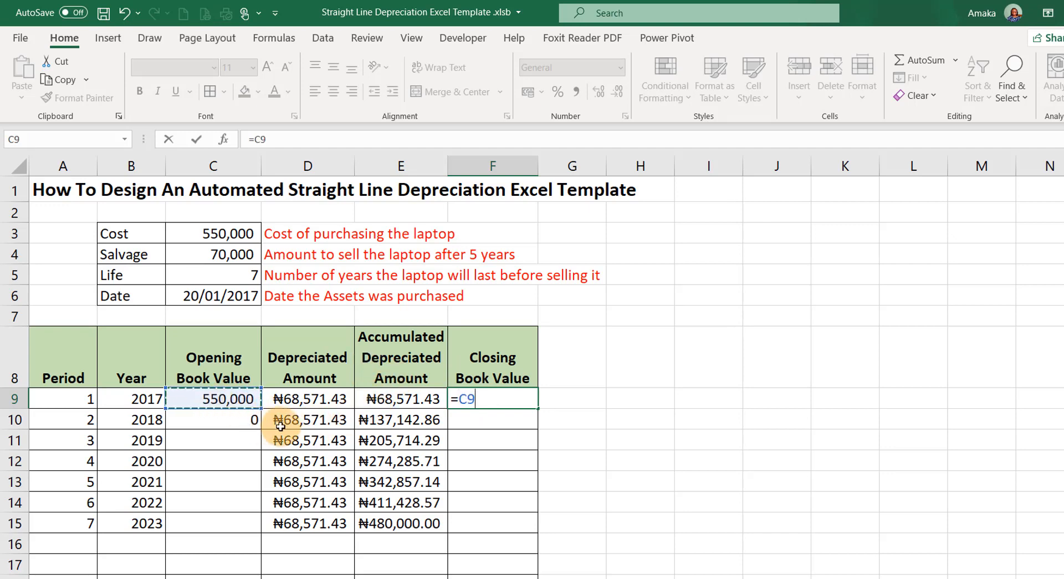
text(-)
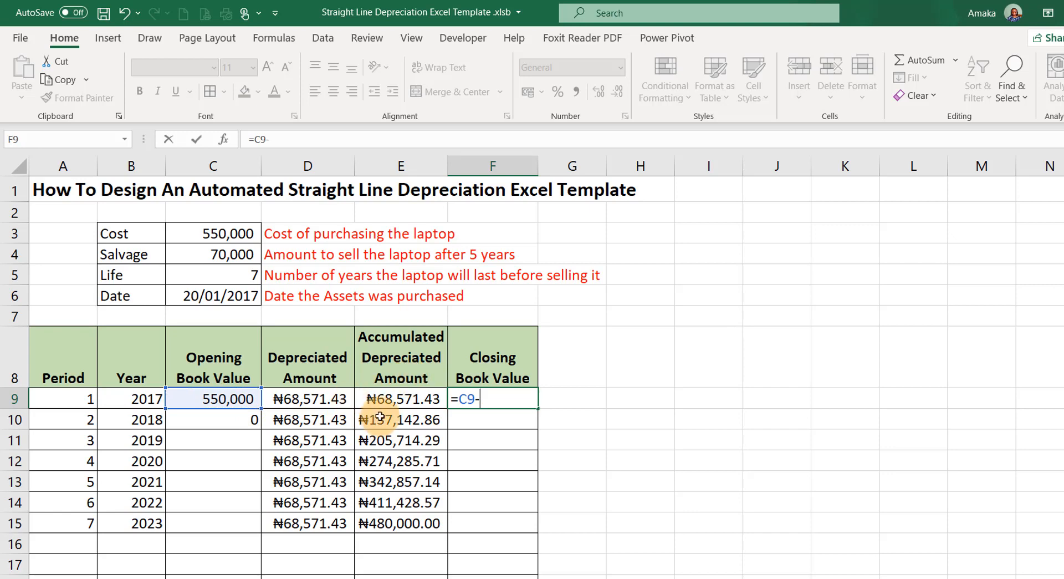
click(398, 404)
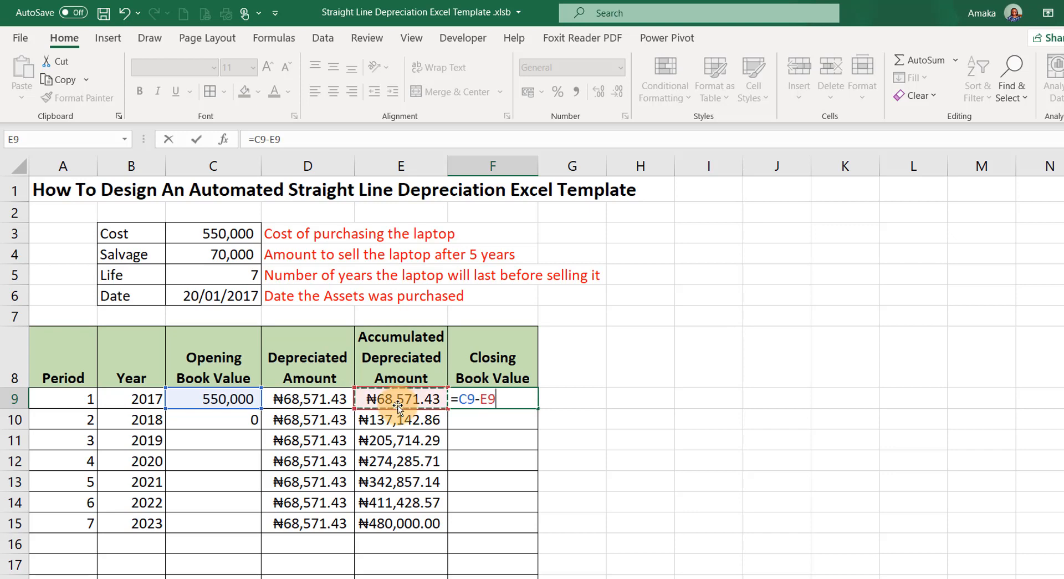
key(Return)
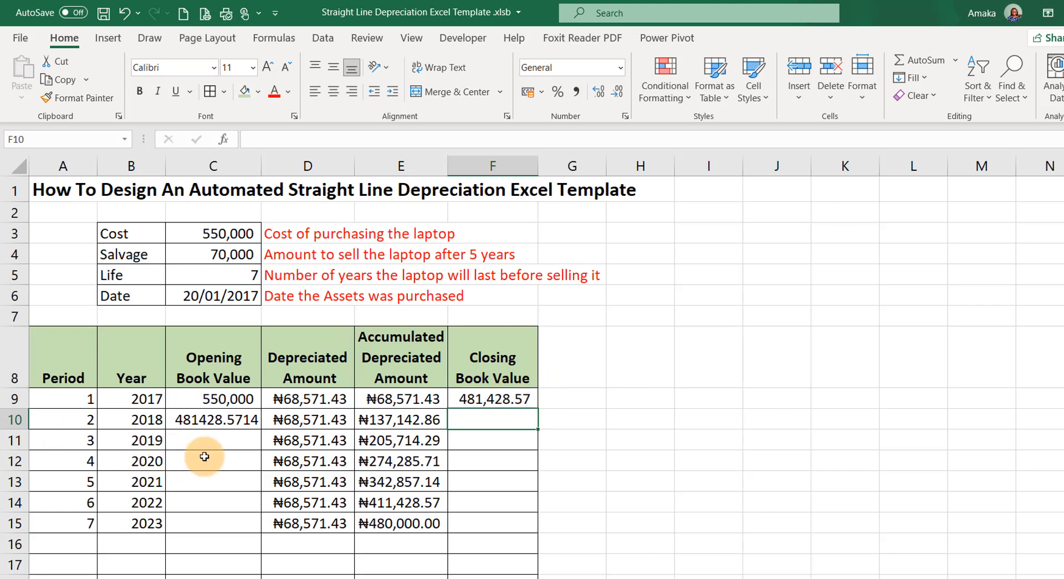
- Format the second Opening Book Value in C10 with two decimal places and a thousands separator
click(224, 420)
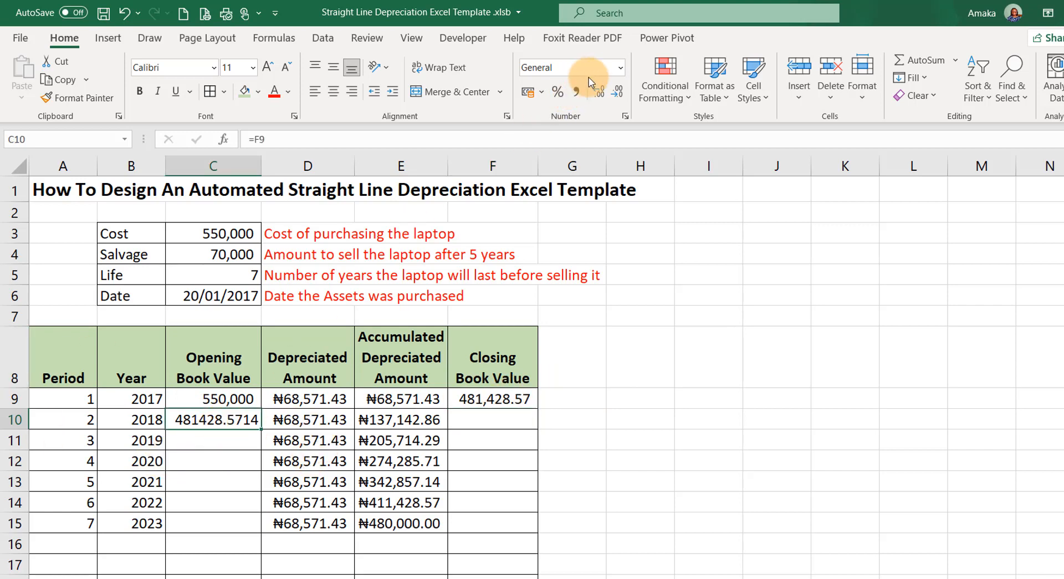
click(617, 92)
click(617, 91)
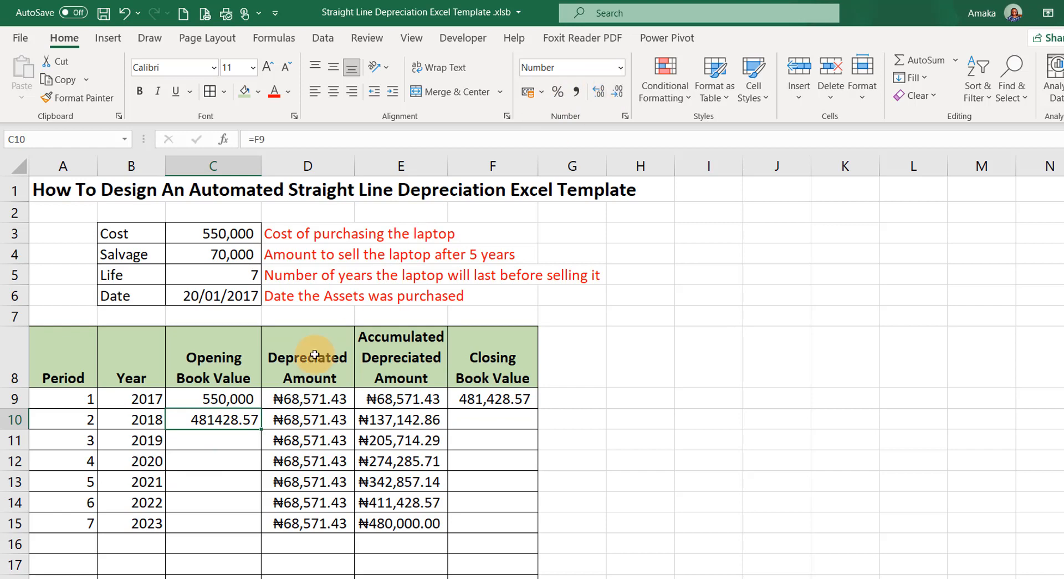
click(577, 91)
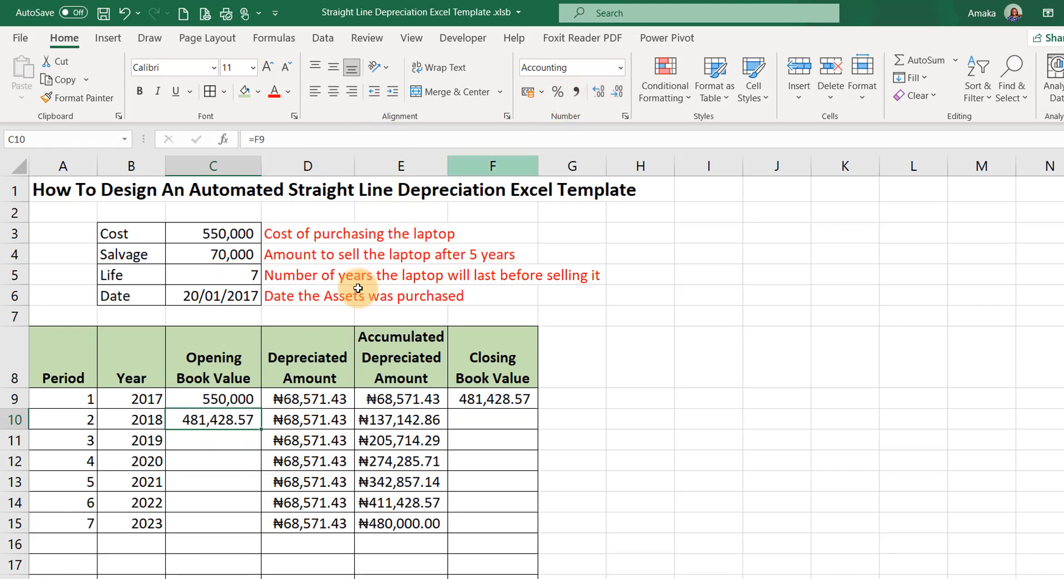
- Copy C10's number format onto the first Opening Book Value in C9 with Format Painter
click(233, 400)
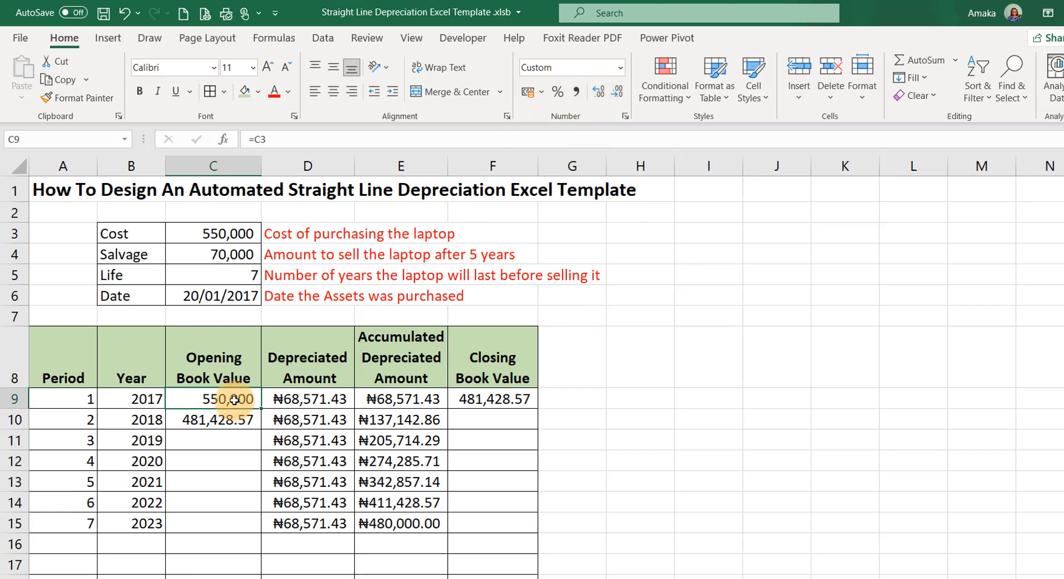
click(621, 67)
click(818, 302)
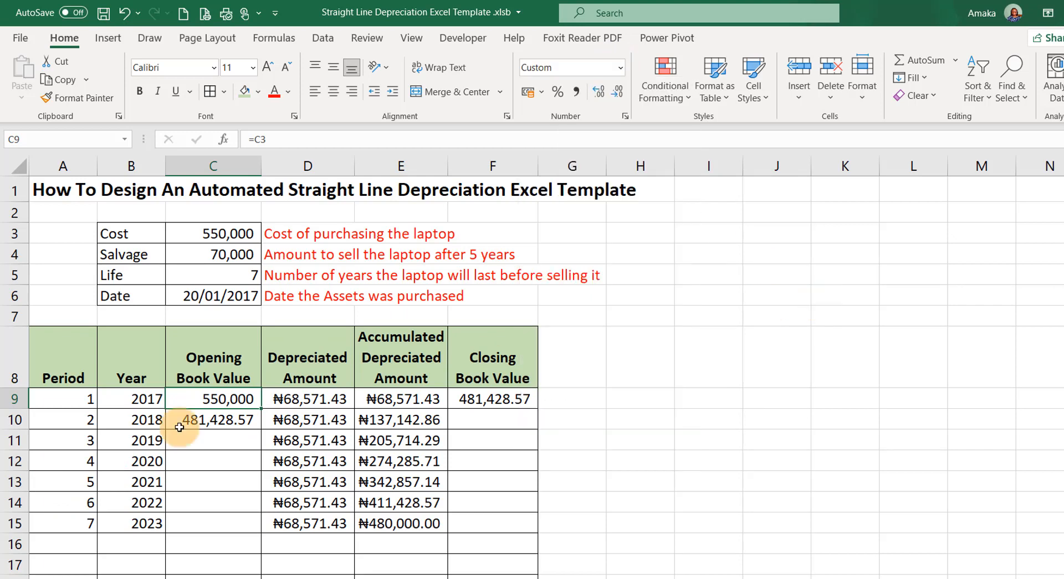
click(227, 419)
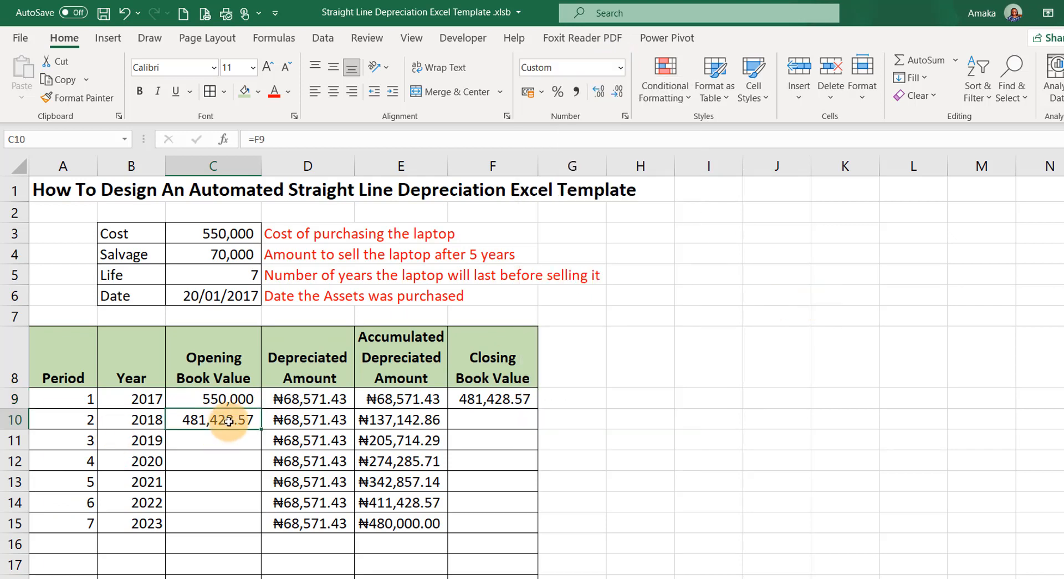
click(78, 97)
click(206, 398)
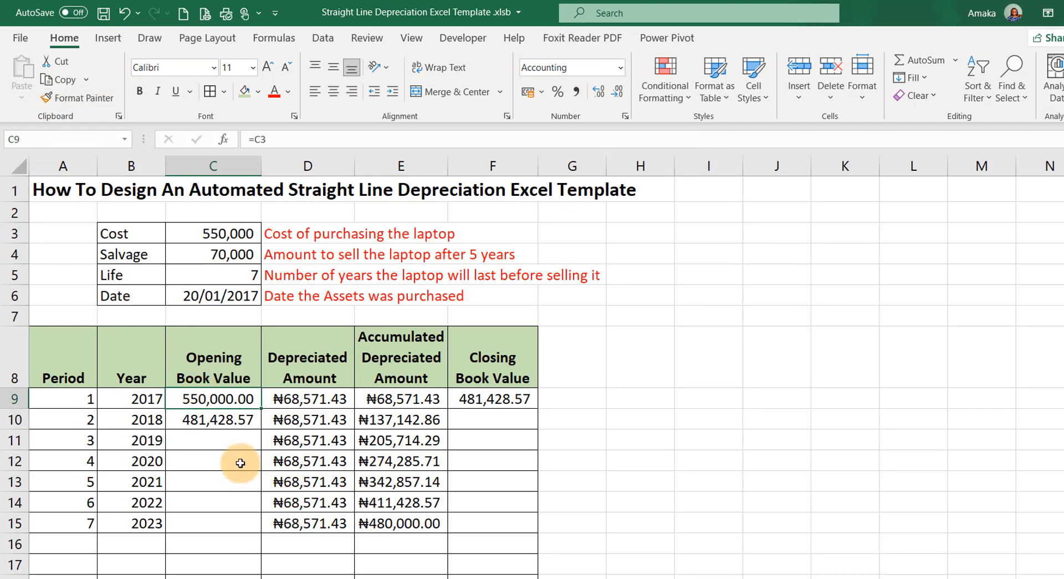
- Review the formulas behind the Closing Book Value in F9 and the Opening Book Values in C10 and C9
click(494, 400)
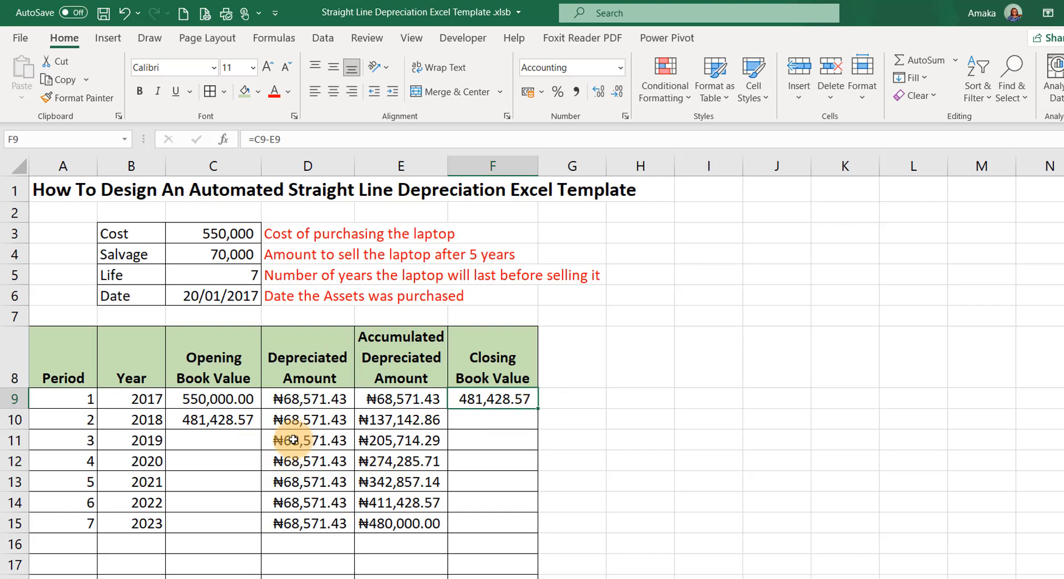
click(212, 422)
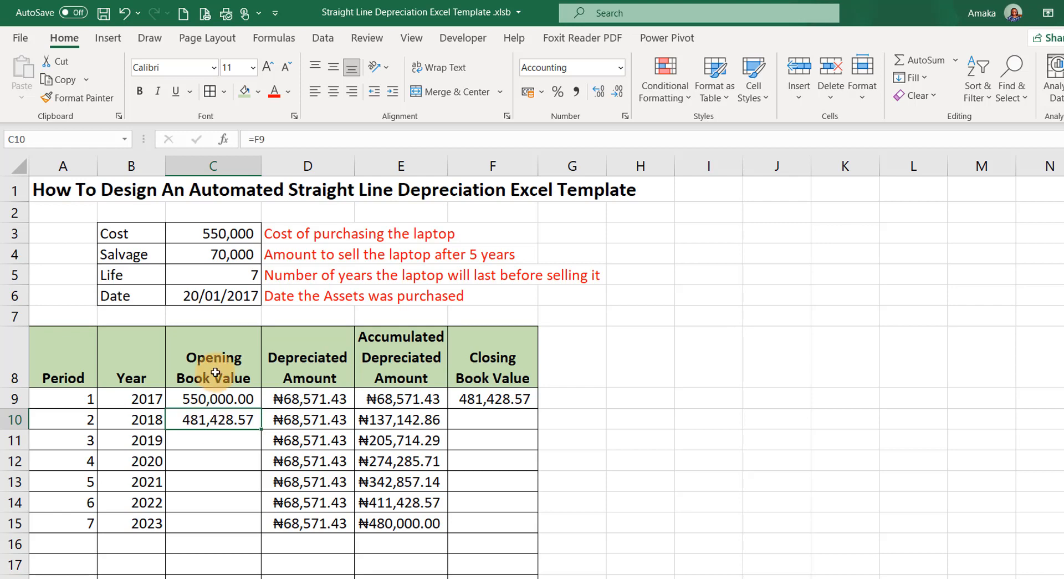
click(197, 398)
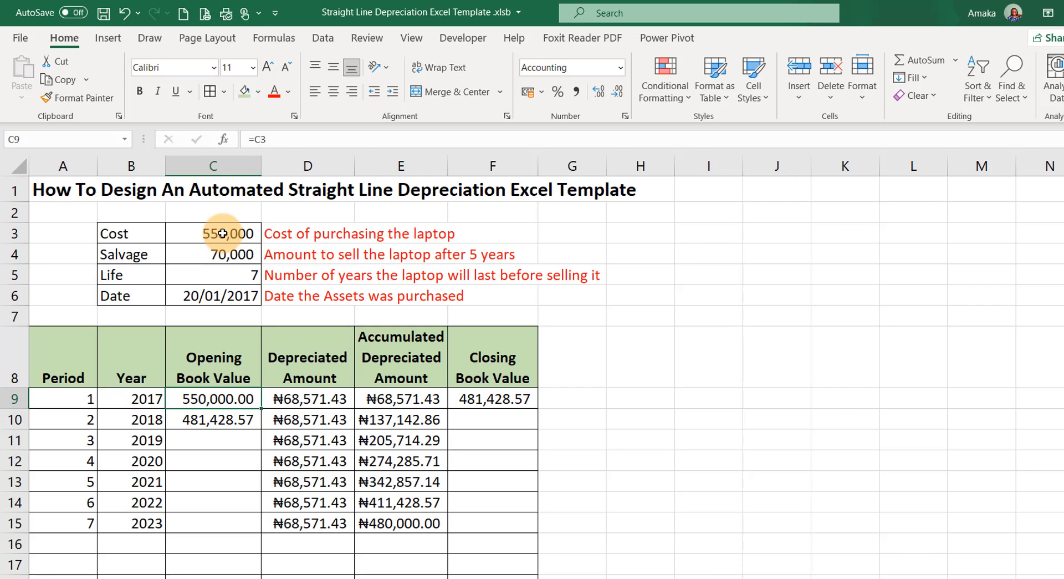
- Fill the Opening Book Value formula from C10 down to C15
click(210, 420)
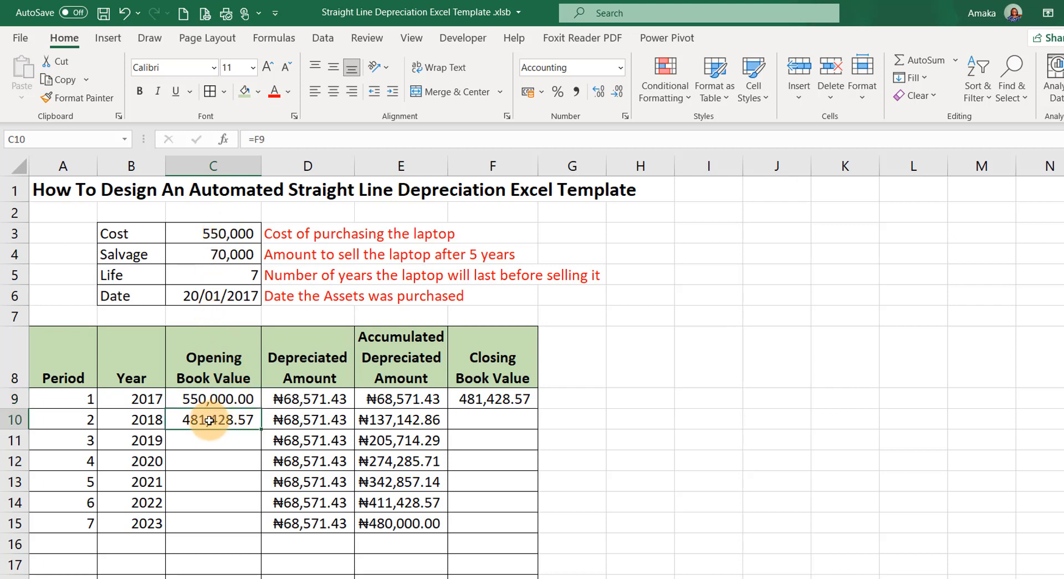
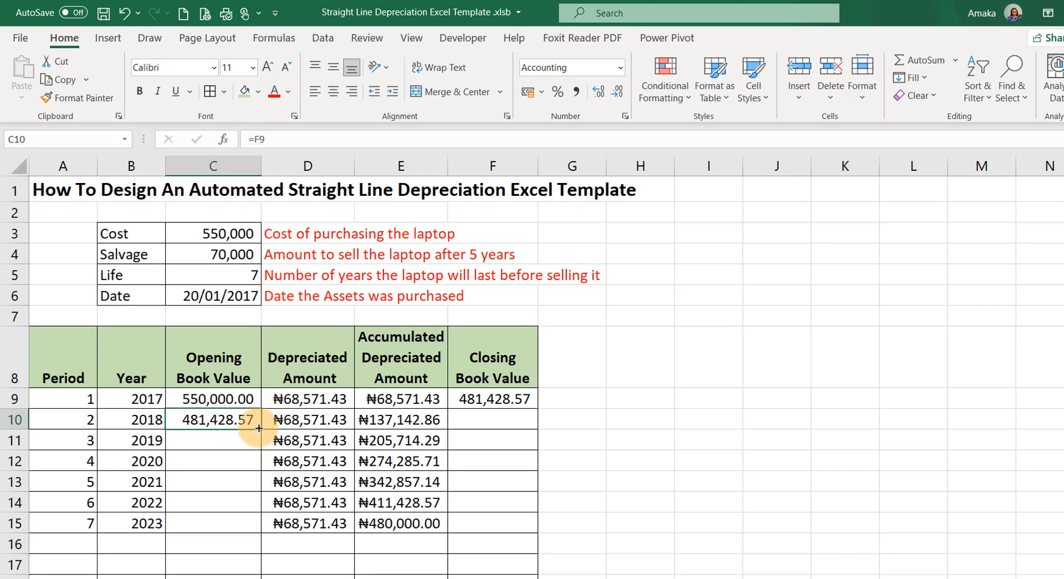
drag(259, 428, 219, 521)
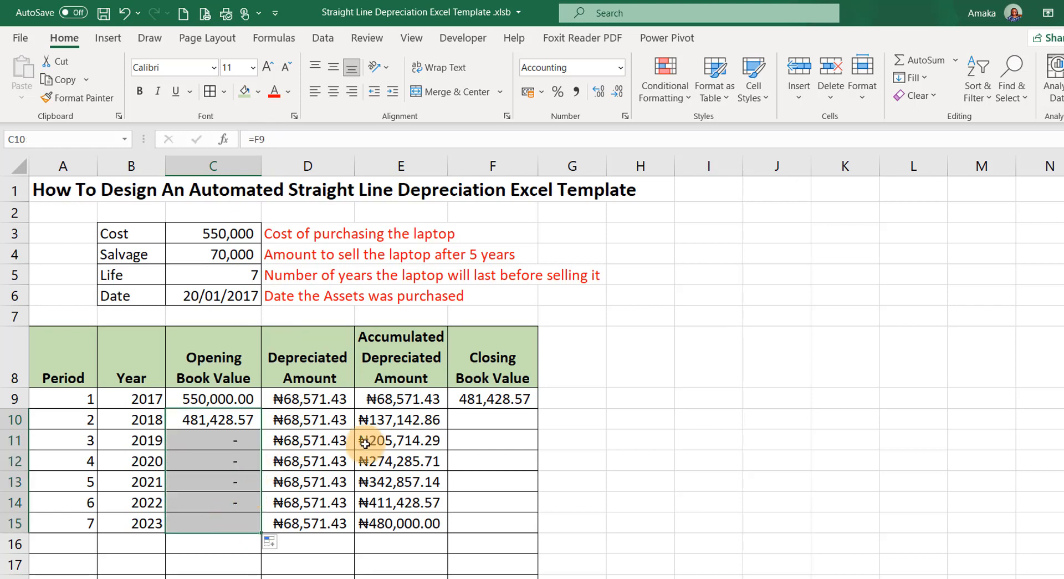
- Fill the Closing Book Value formula from F9 down through F15, leaving F16 empty, and widen column F to fit the amounts
click(495, 400)
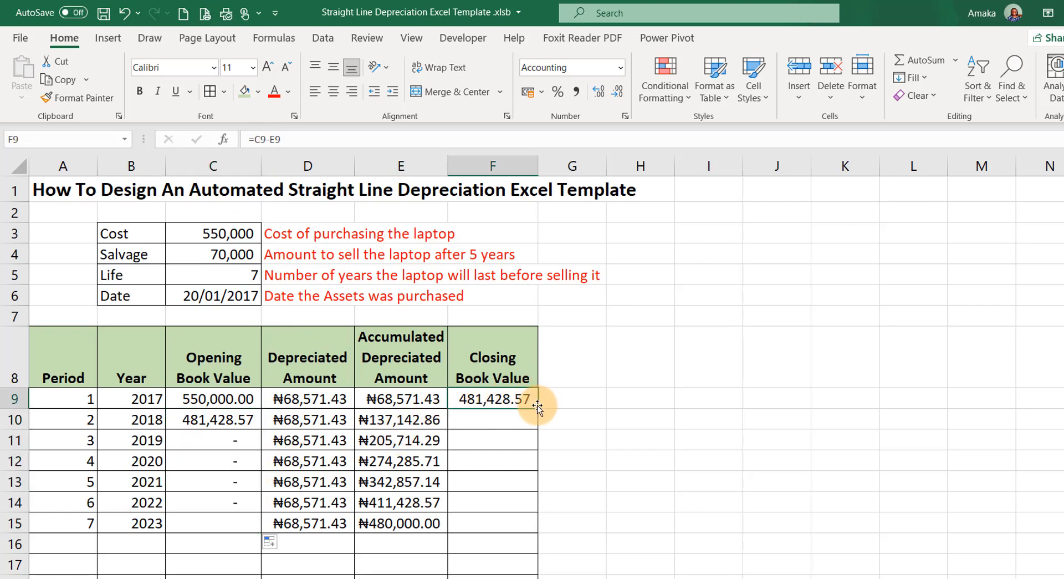
drag(538, 407, 499, 544)
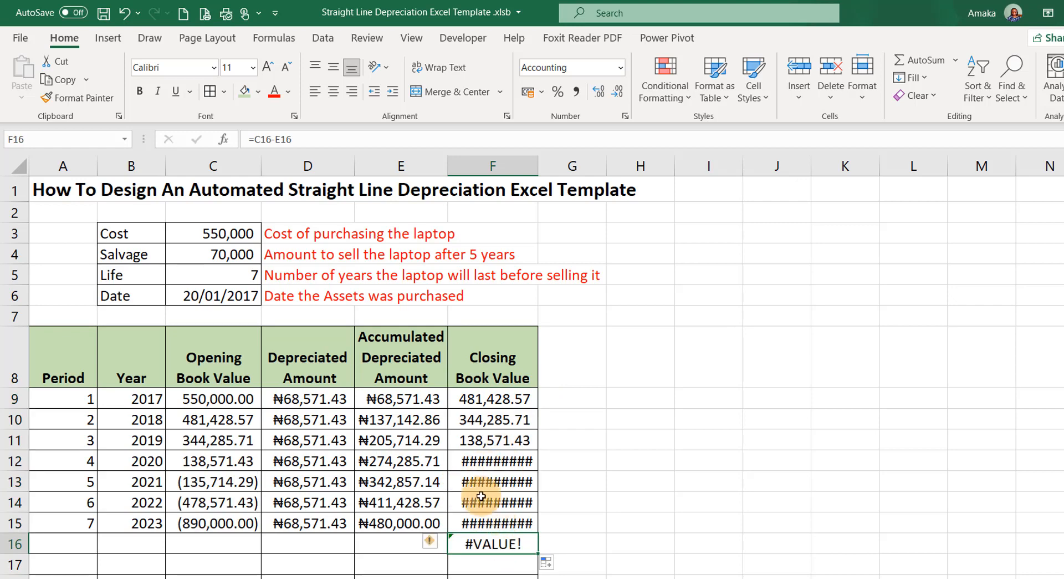
key(Delete)
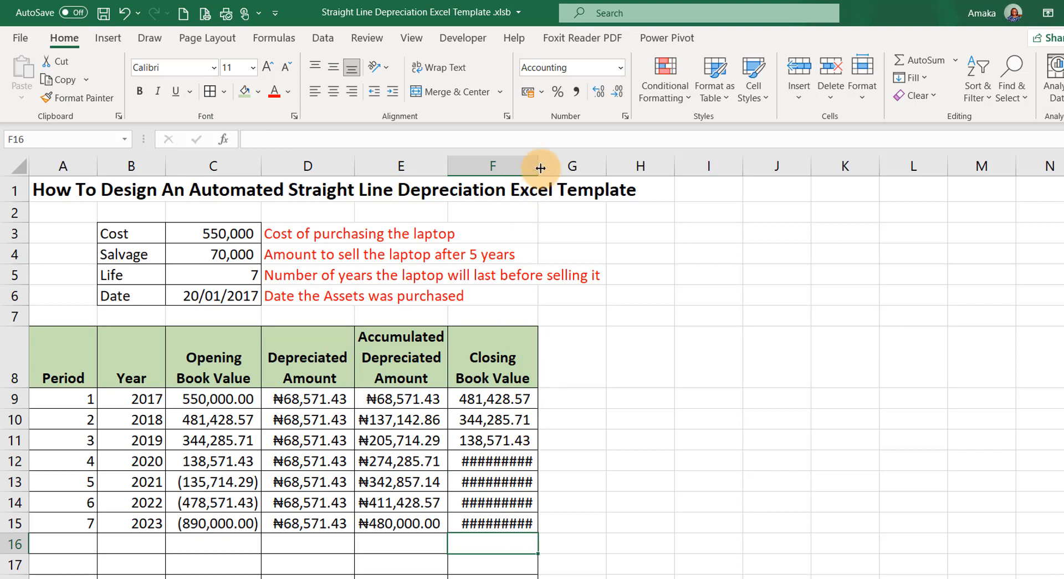
drag(540, 166, 554, 167)
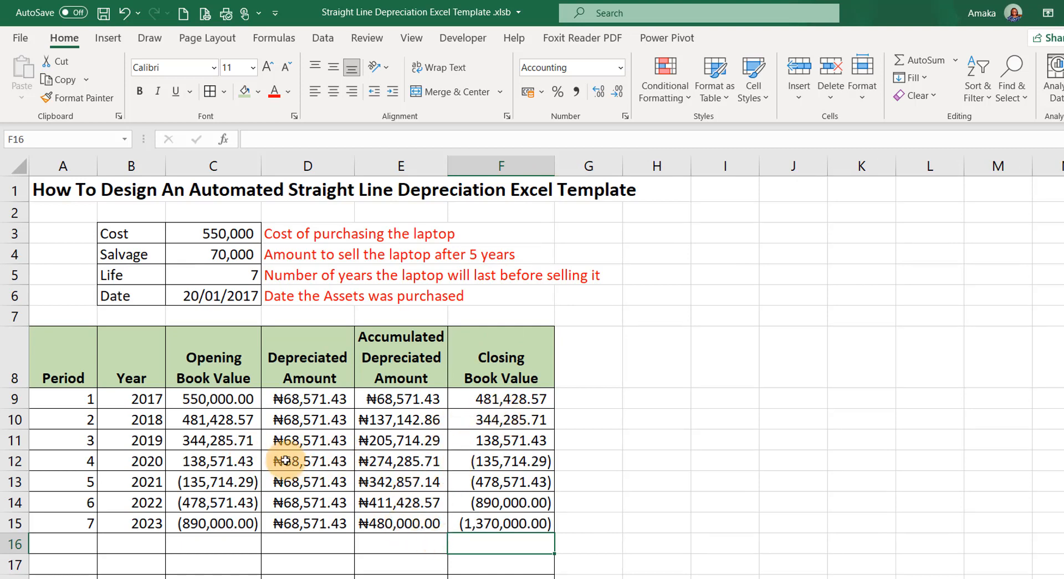
- Change the Opening Book Value formula in C10 to =IF(F9=$C$4,"",F9) and fill it down to C17
click(229, 422)
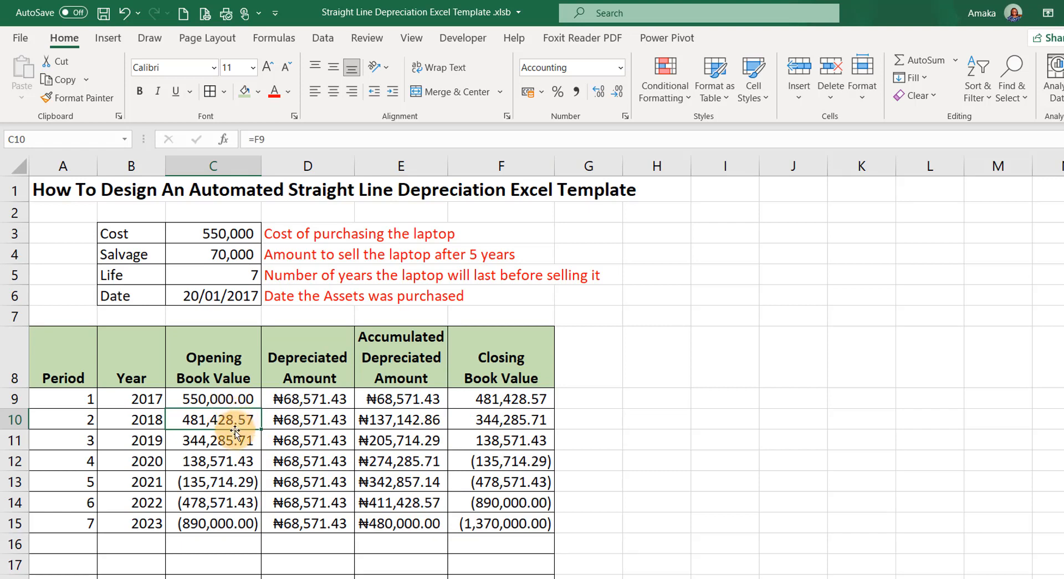
double_click(220, 424)
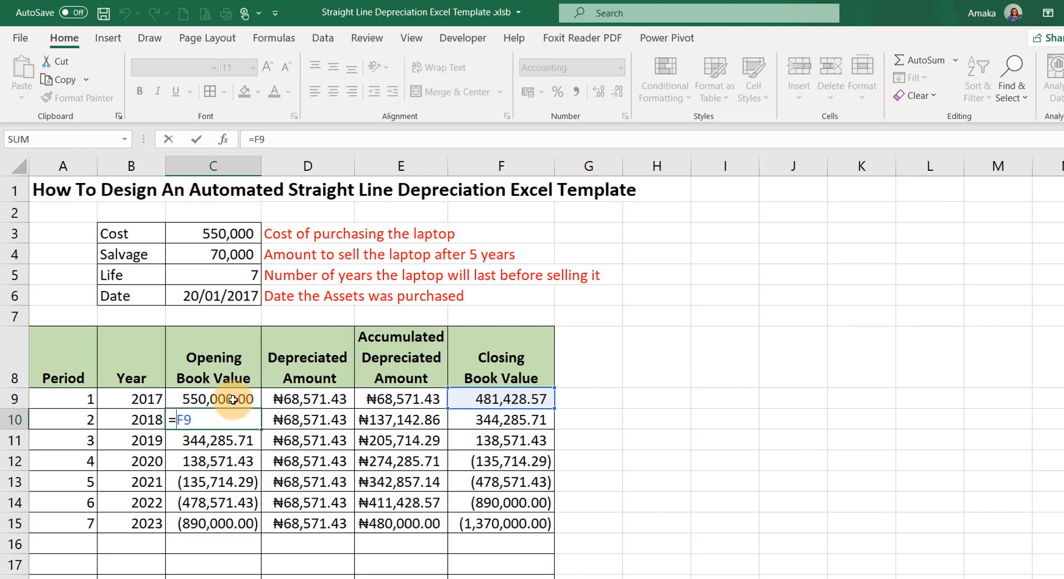
text(if)
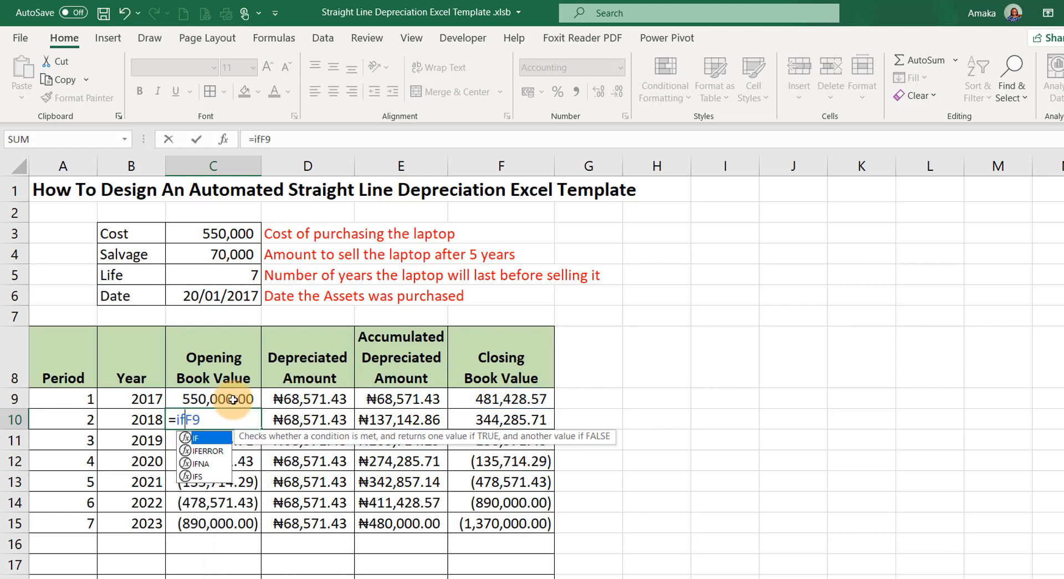
key(Tab)
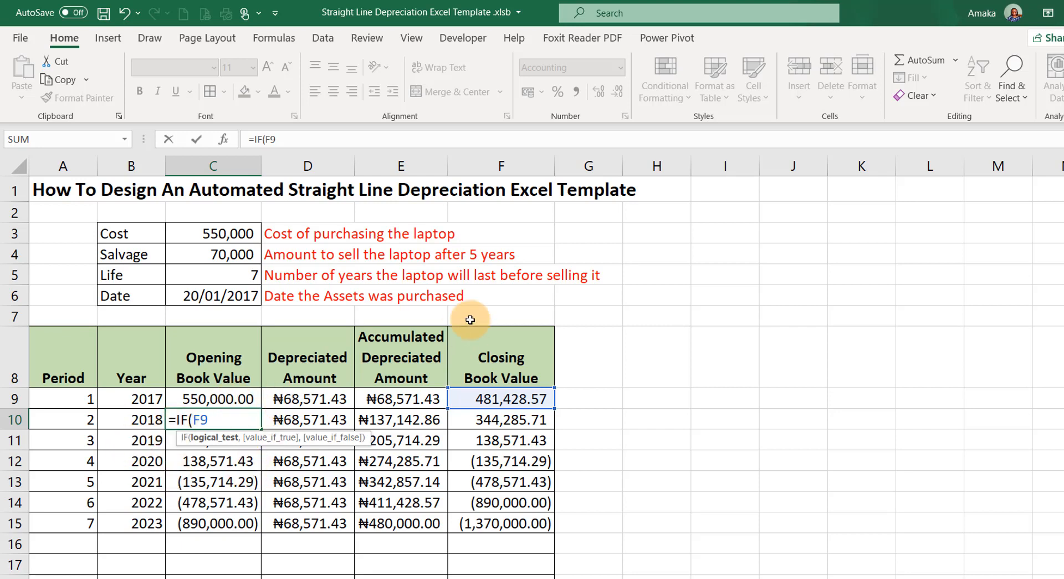
key(Left)
key(Left)
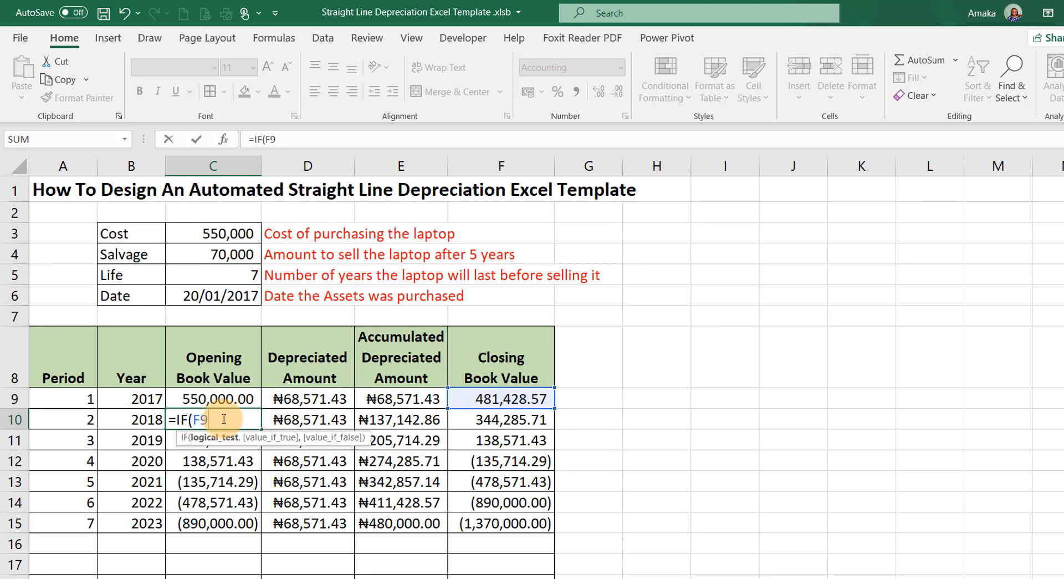
text(=)
click(212, 252)
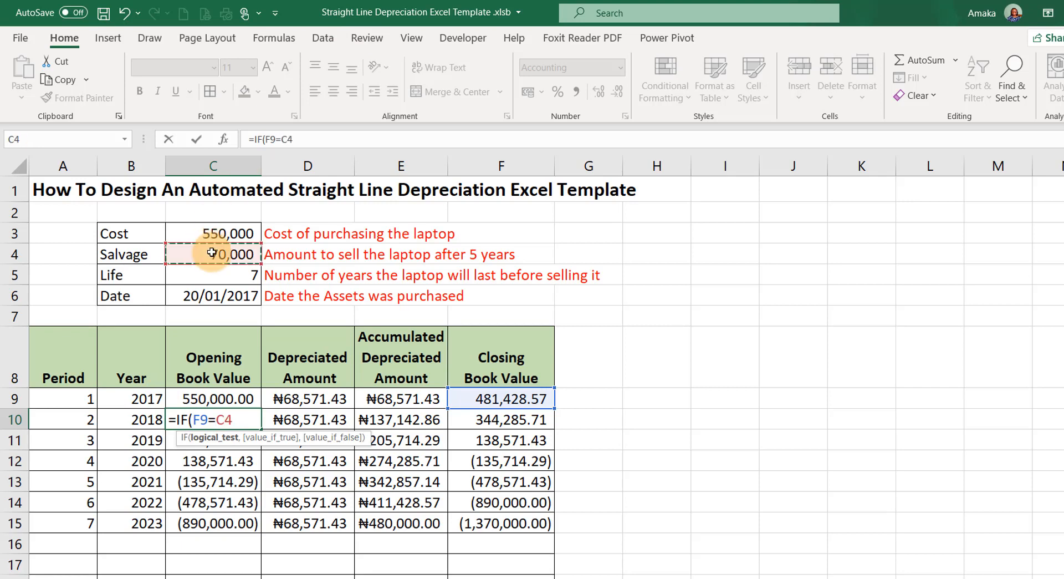
key(F4)
text(,)
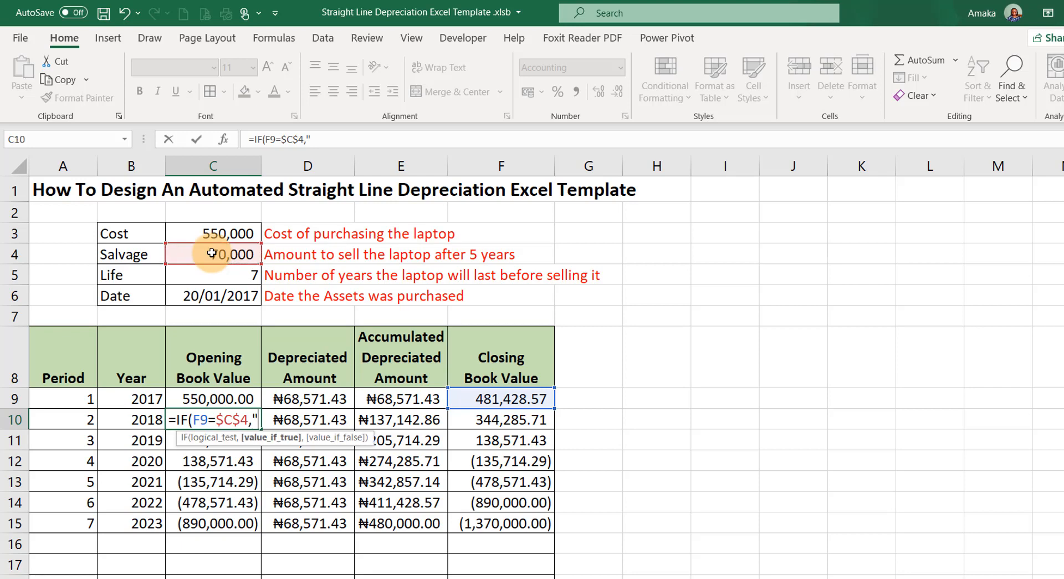
text("")
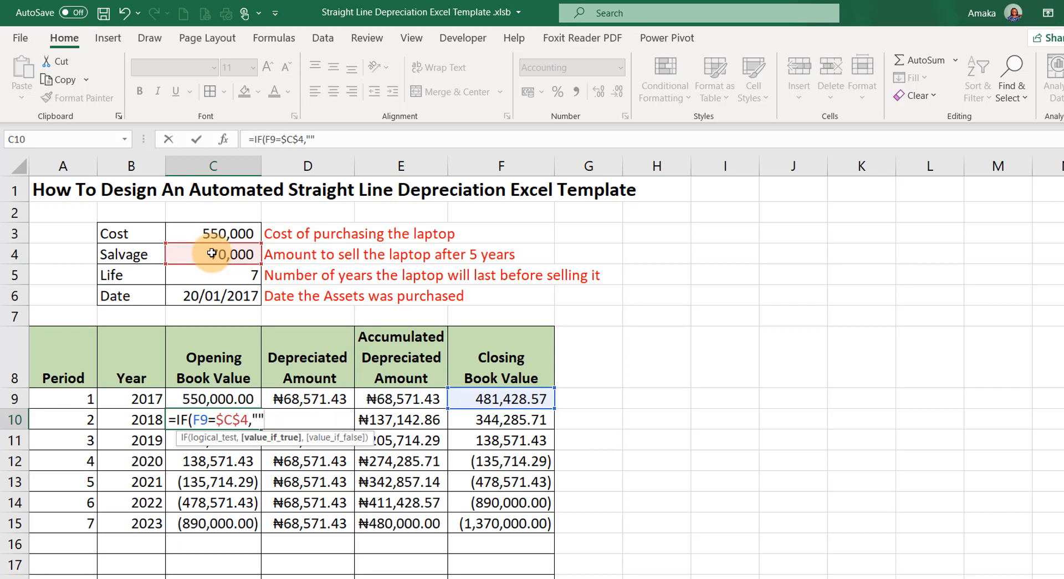
text(,)
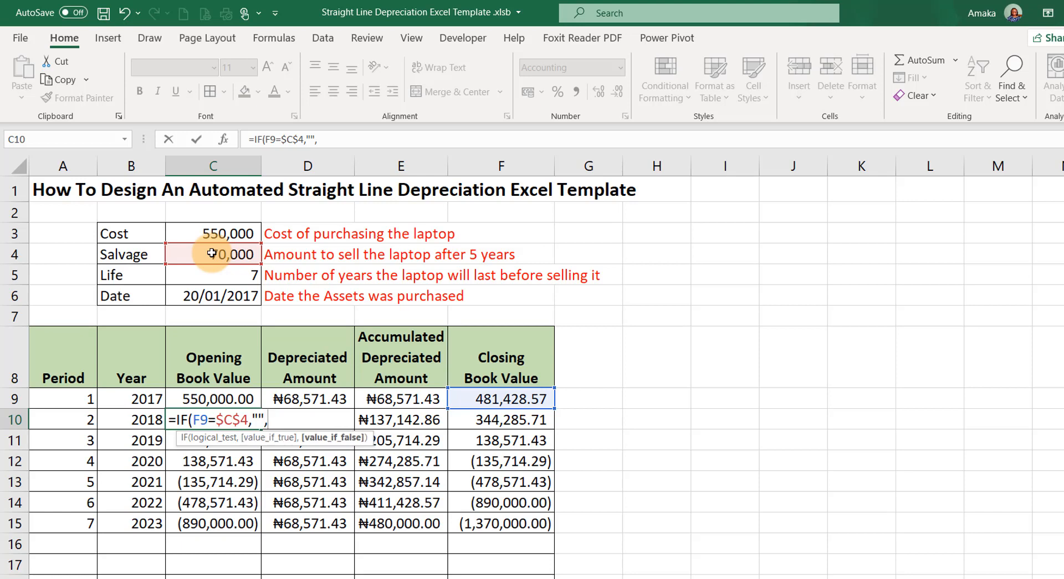
click(503, 398)
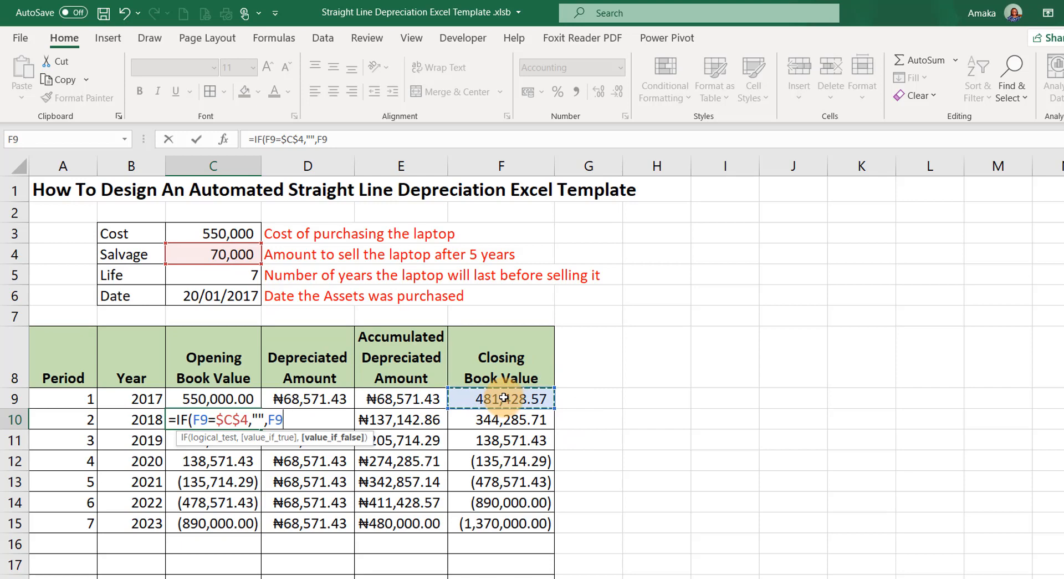
text())
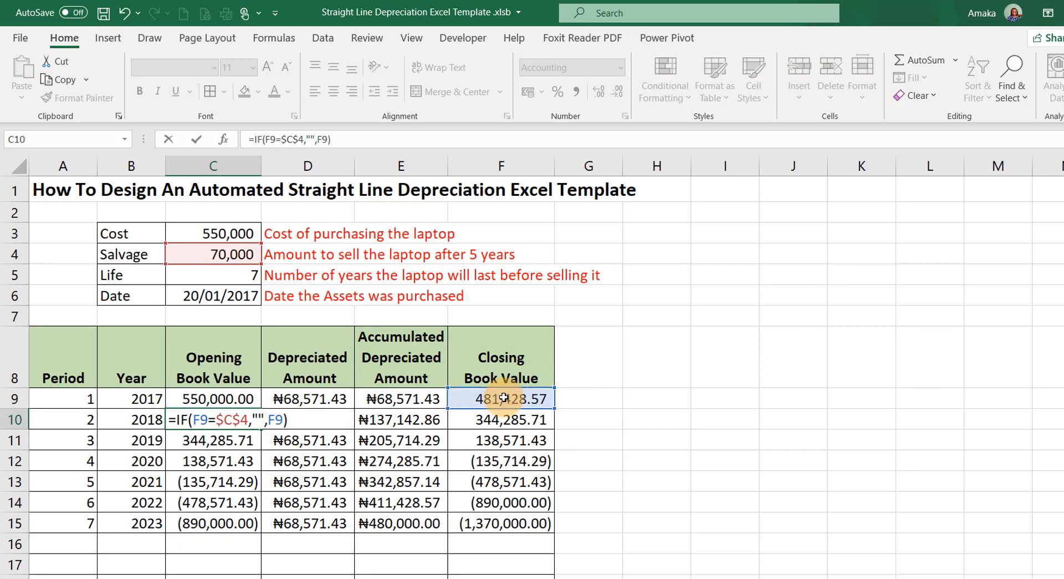
key(Return)
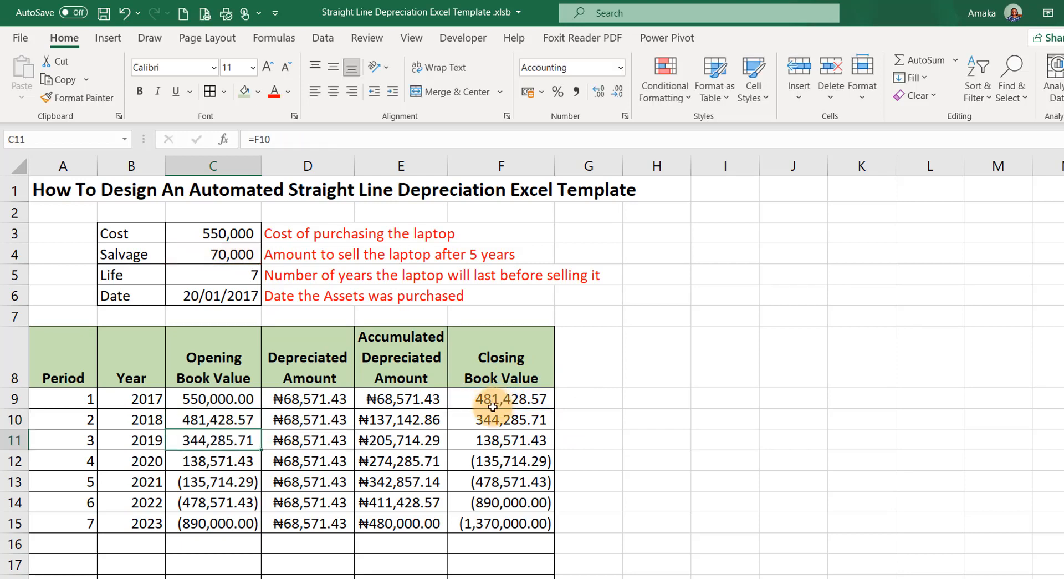
click(245, 419)
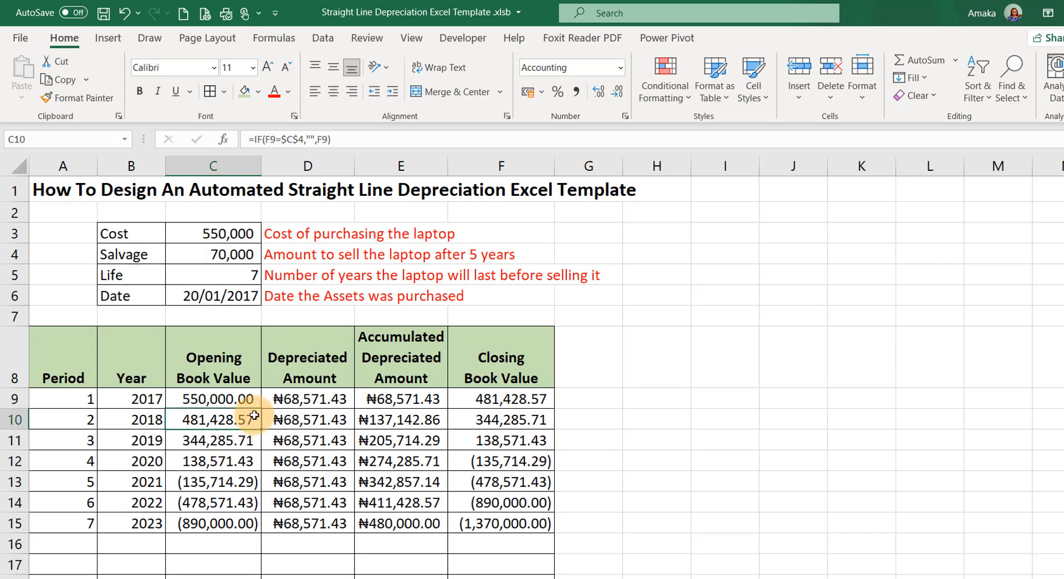
drag(261, 430, 171, 541)
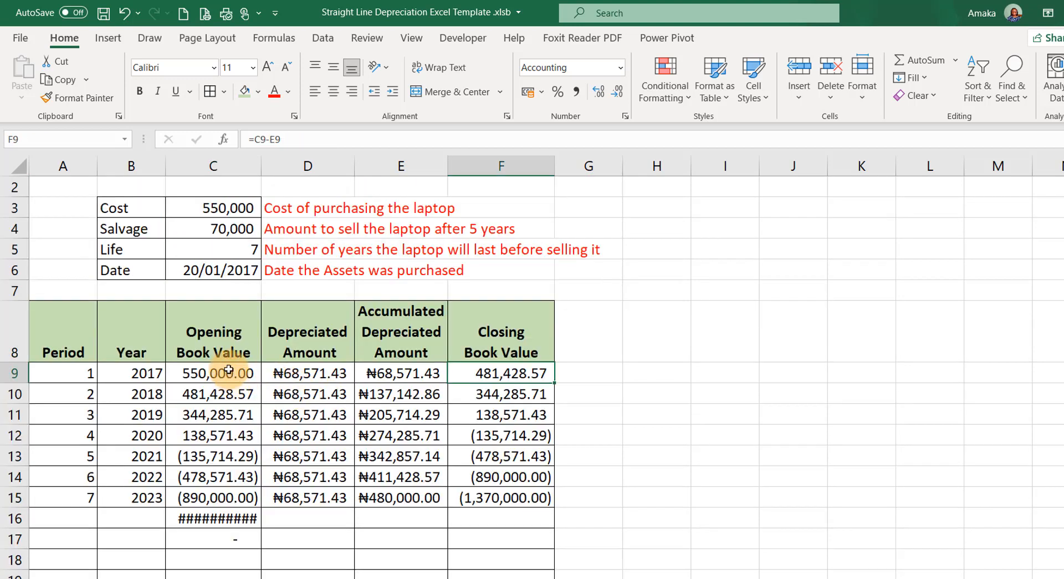
- Examine the first-row formulas for Opening Book Value, Depreciated Amount and Closing Book Value to check which amount F9 subtracts
click(228, 370)
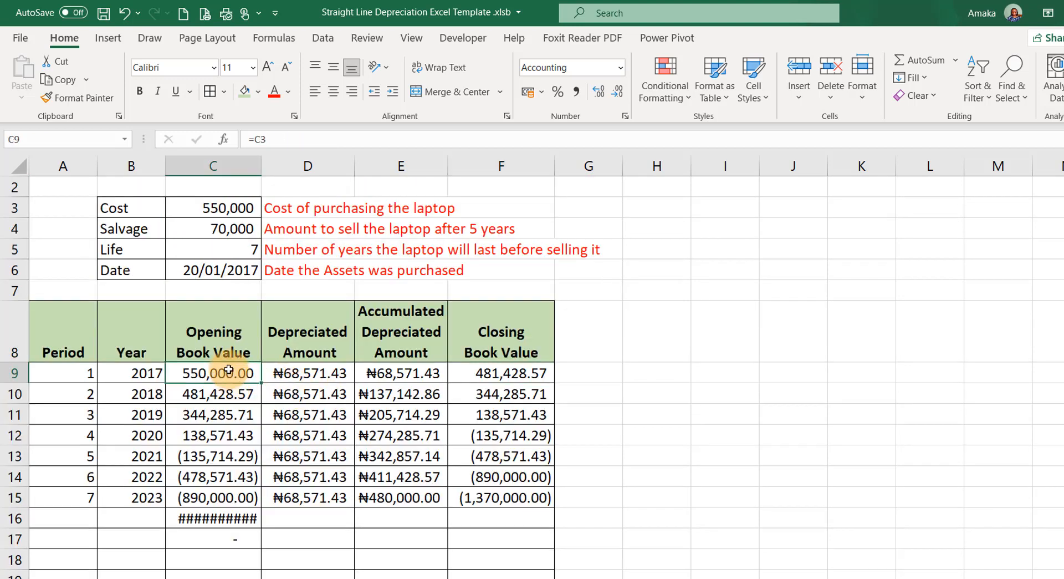
click(218, 388)
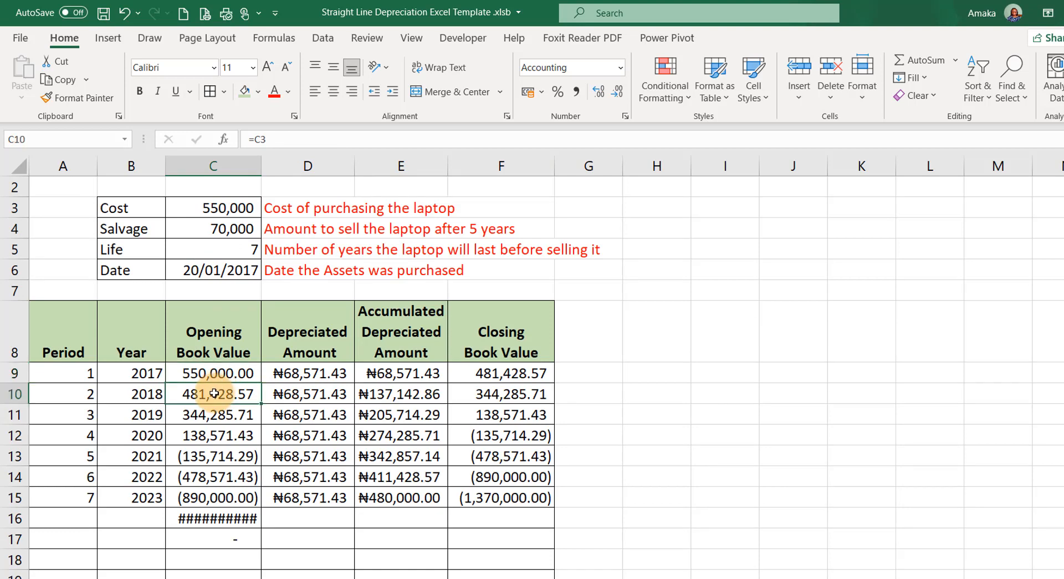
click(283, 378)
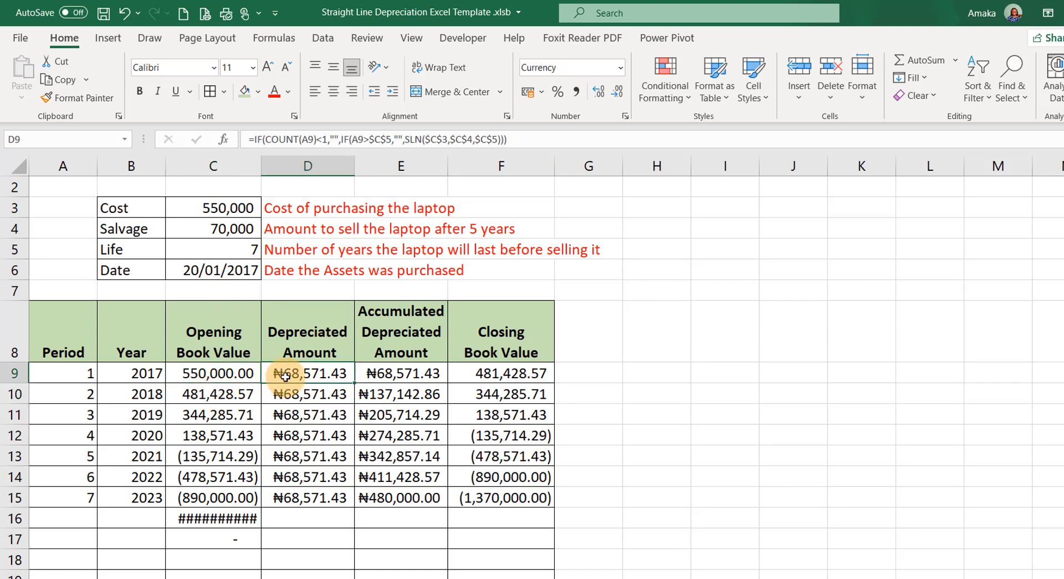
click(505, 378)
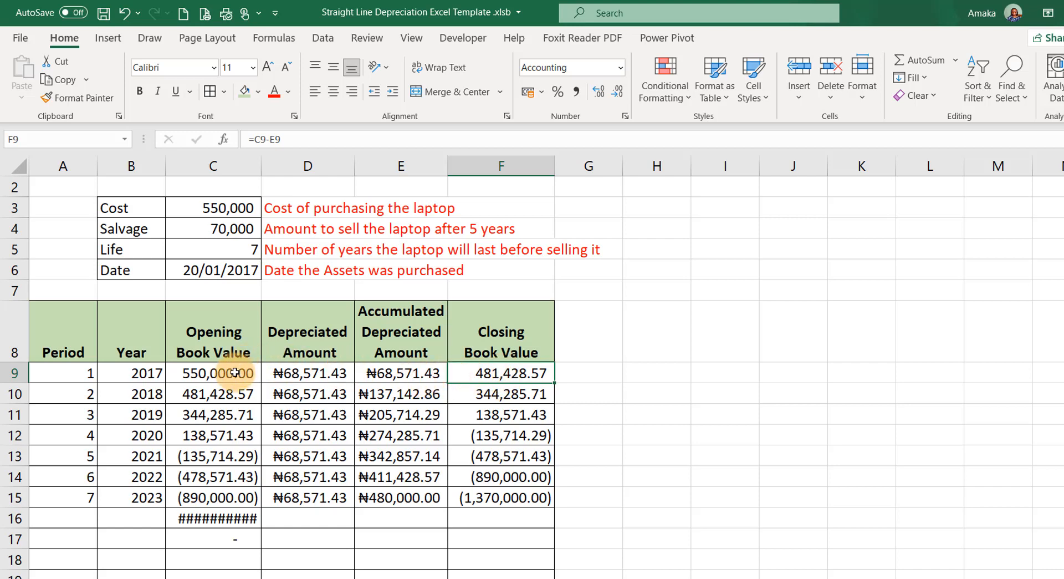
click(305, 372)
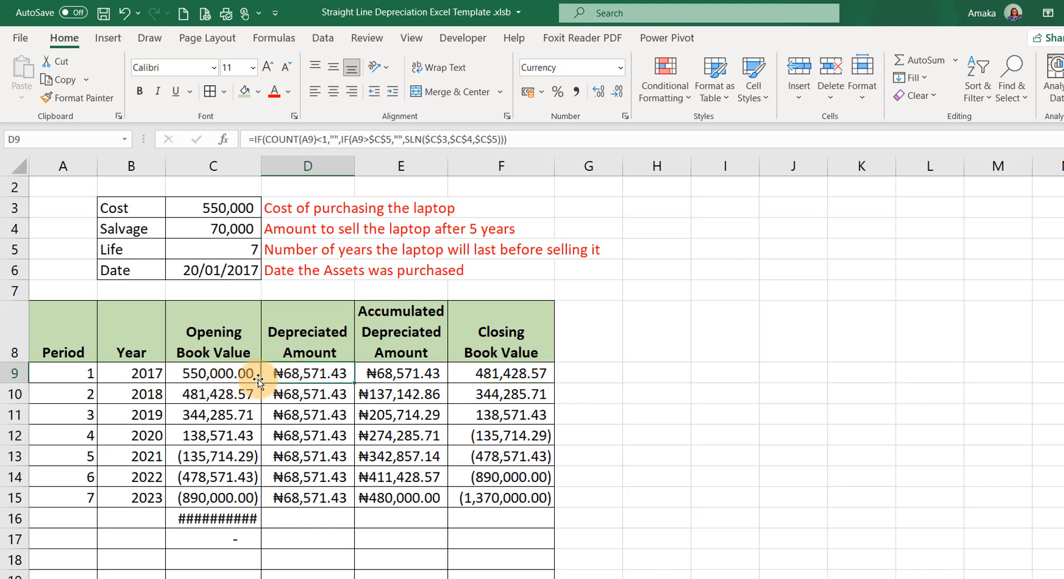
click(235, 370)
click(285, 373)
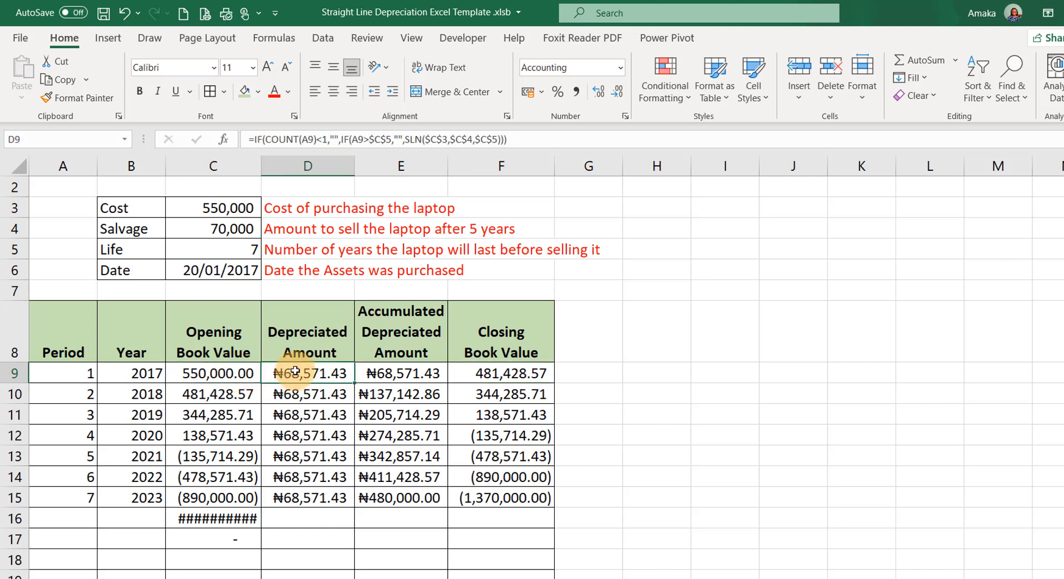
click(468, 374)
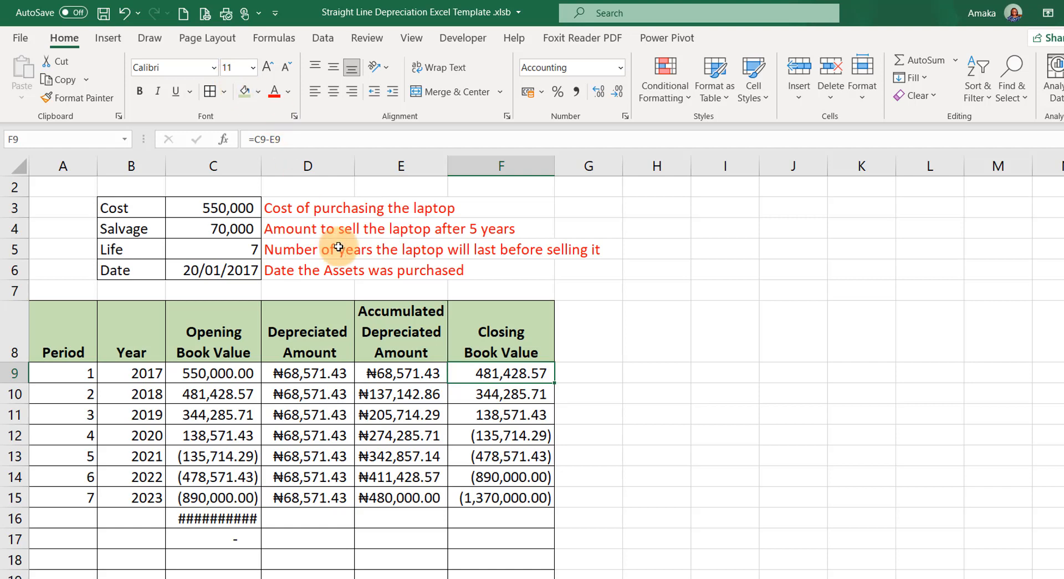
double_click(492, 372)
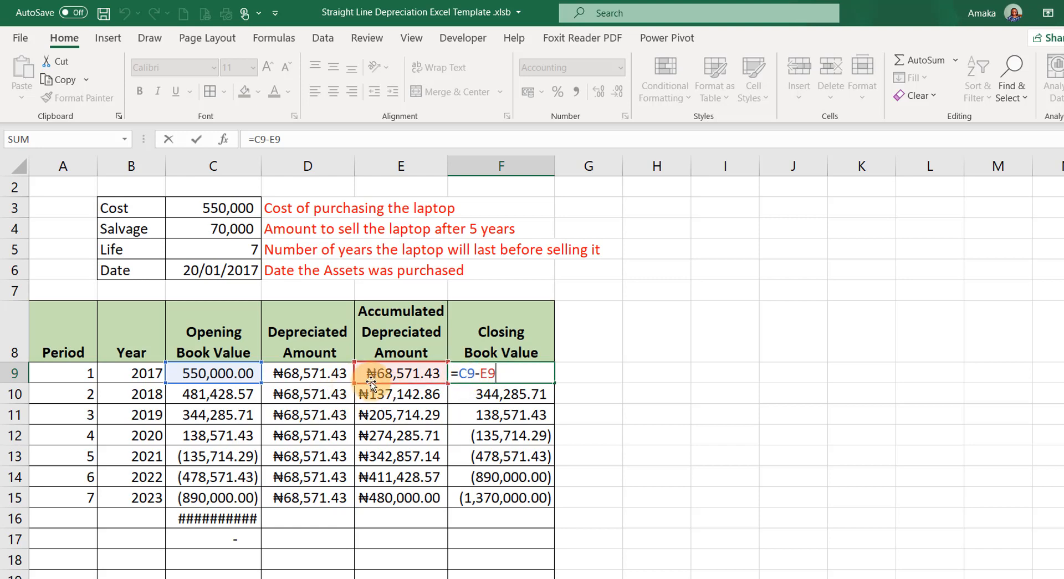
click(331, 378)
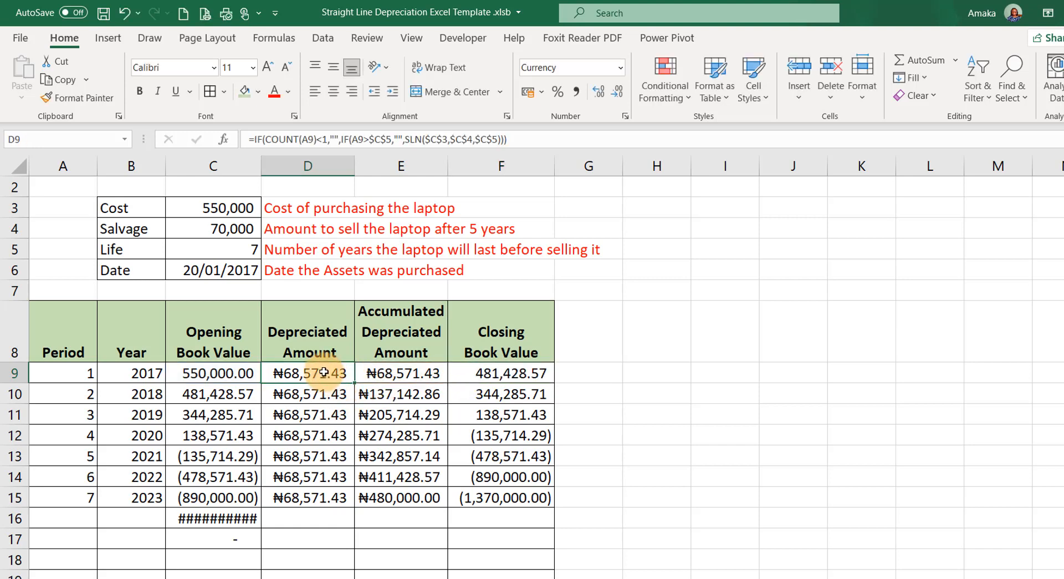
click(487, 374)
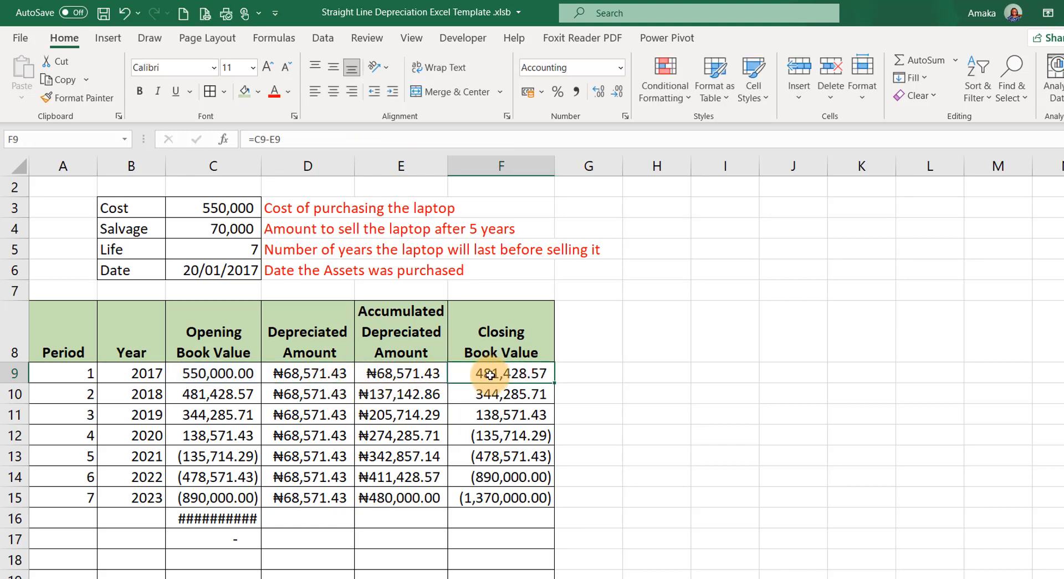
- Change the Closing Book Value formula in F9 to =C9-D9 and fill it down to F15
double_click(499, 374)
key(Left)
key(BackSpace)
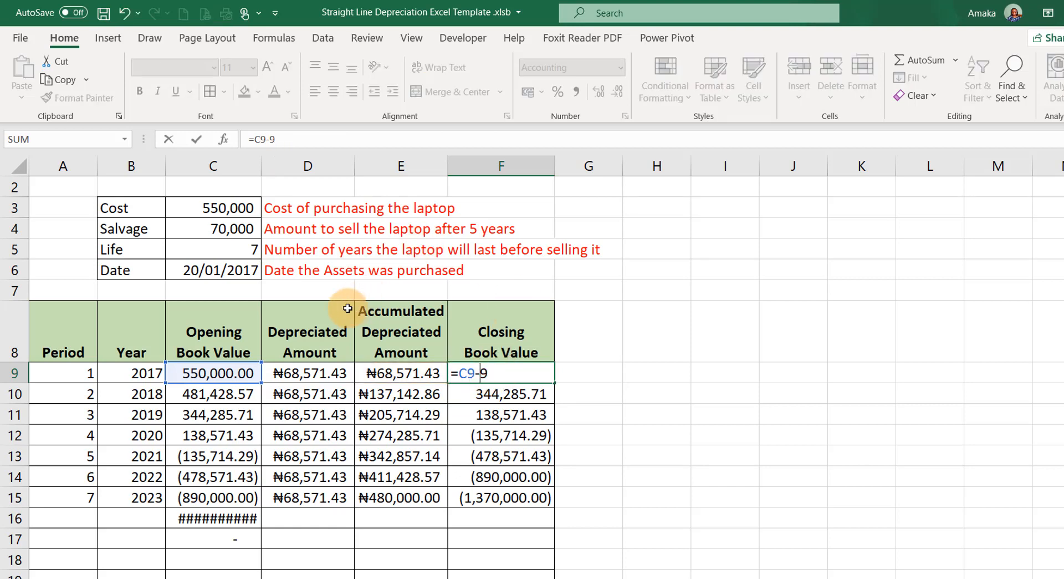
text(D)
key(Return)
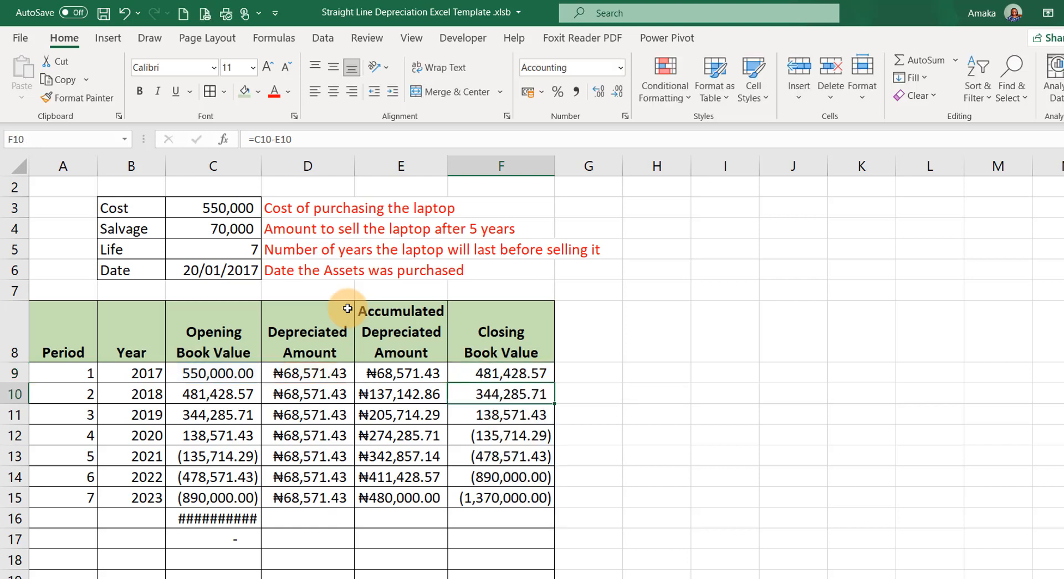
click(513, 372)
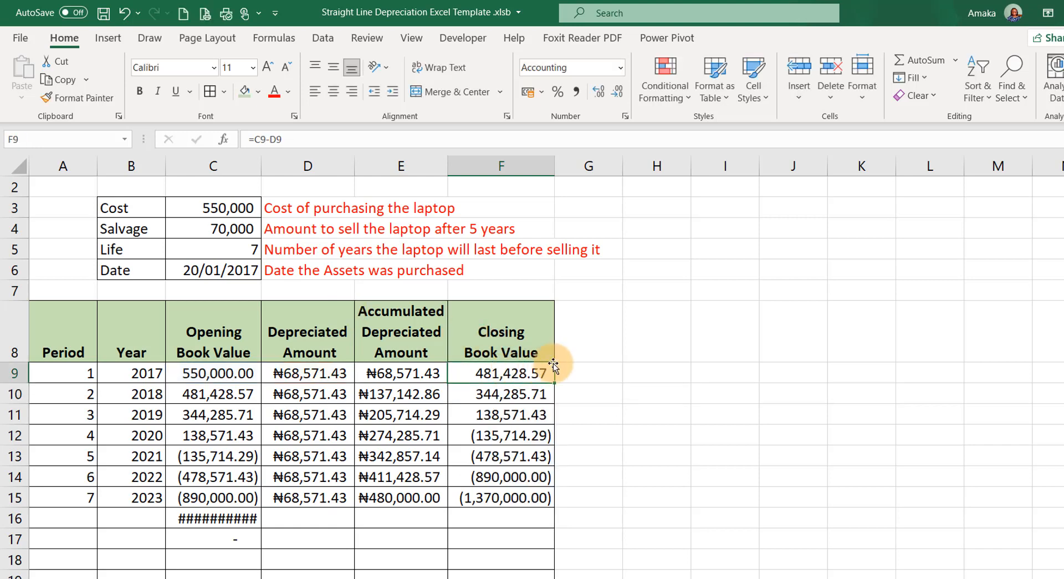
drag(547, 376, 529, 505)
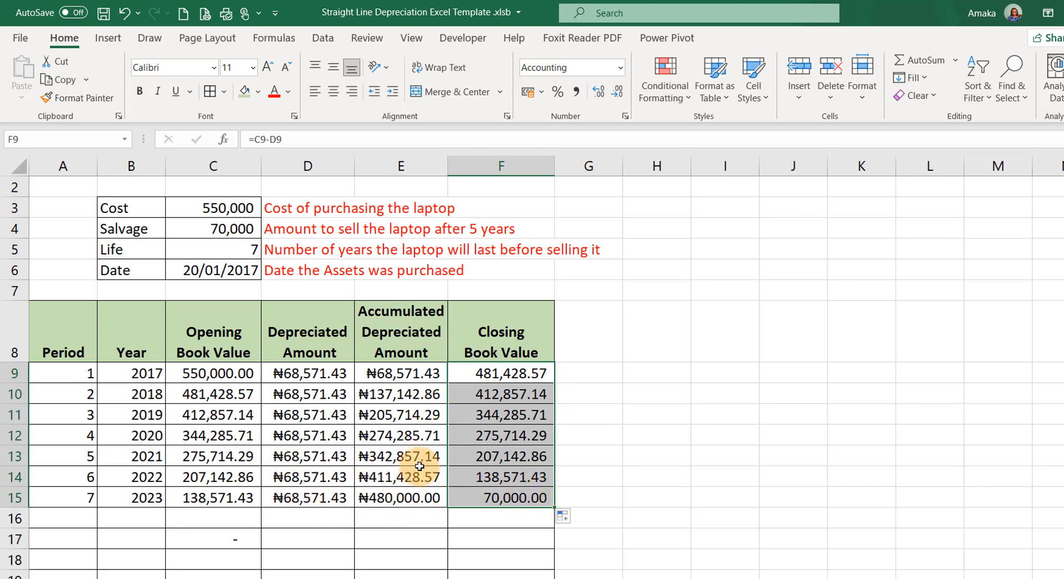
- Change the Closing Book Value formula in F9 to =IF(COUNT(A9)<1,"",C9-D9)
click(508, 397)
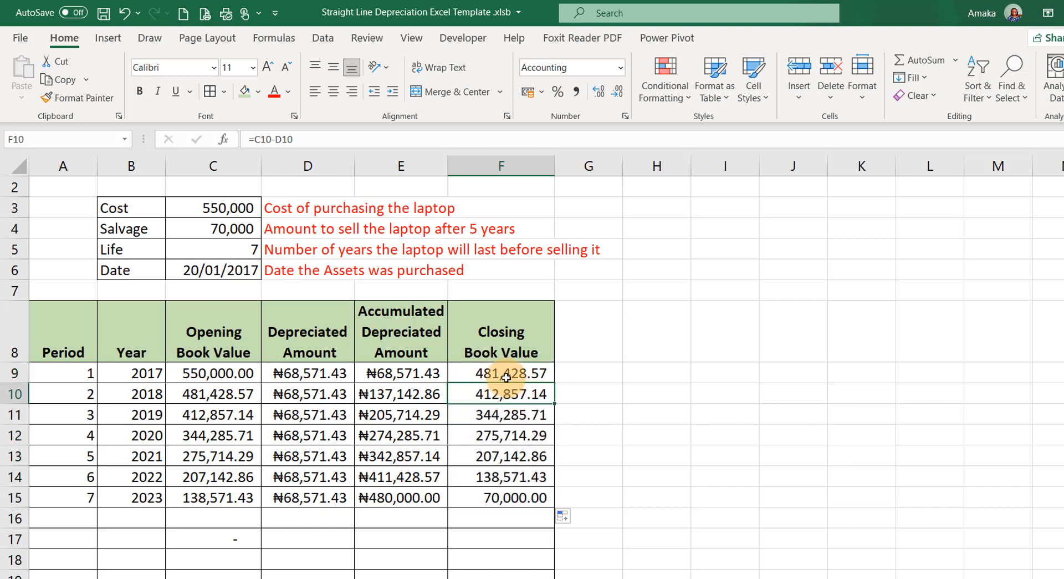
click(506, 373)
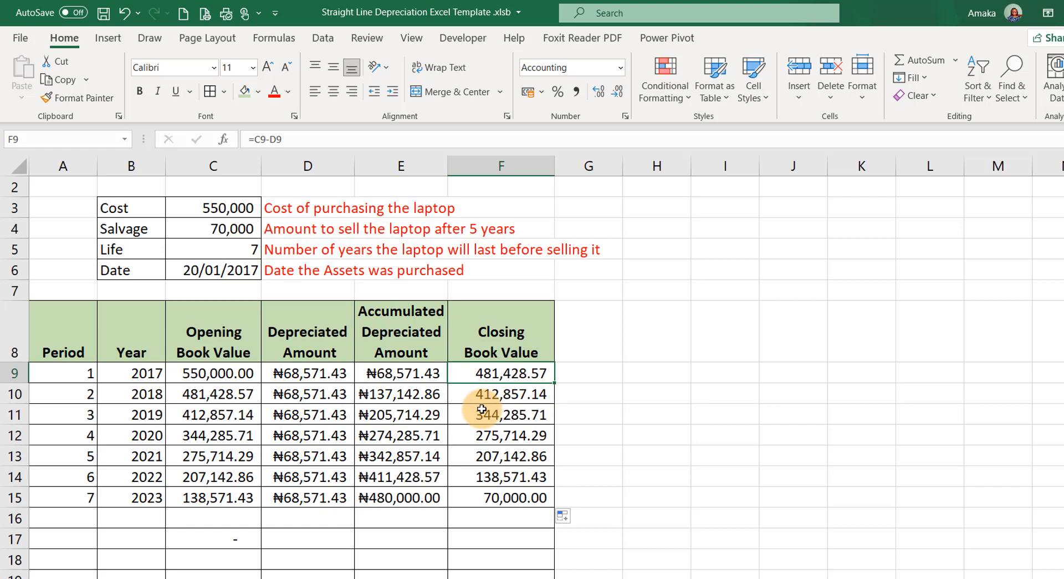
double_click(475, 373)
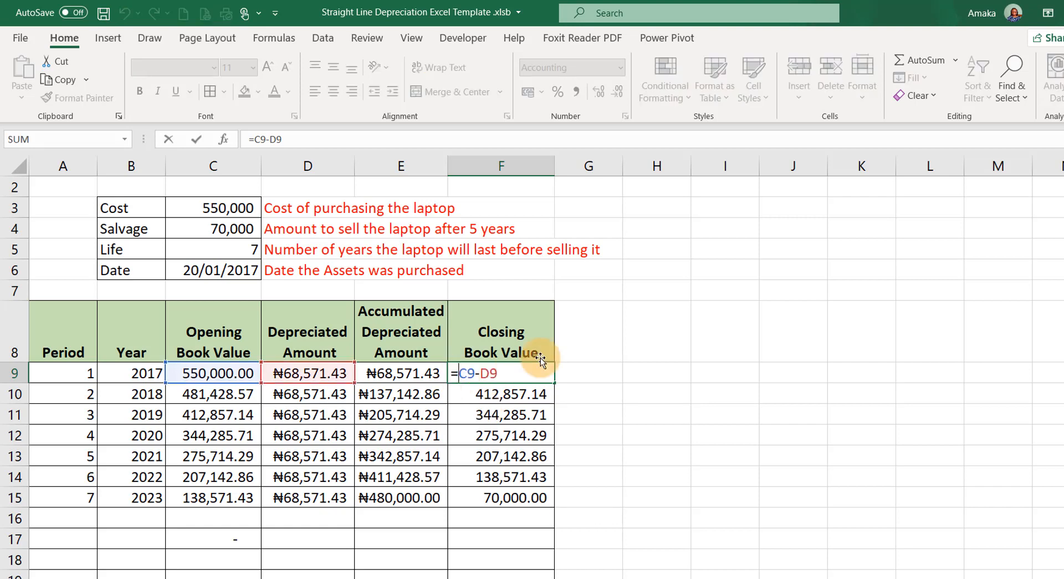
text(if)
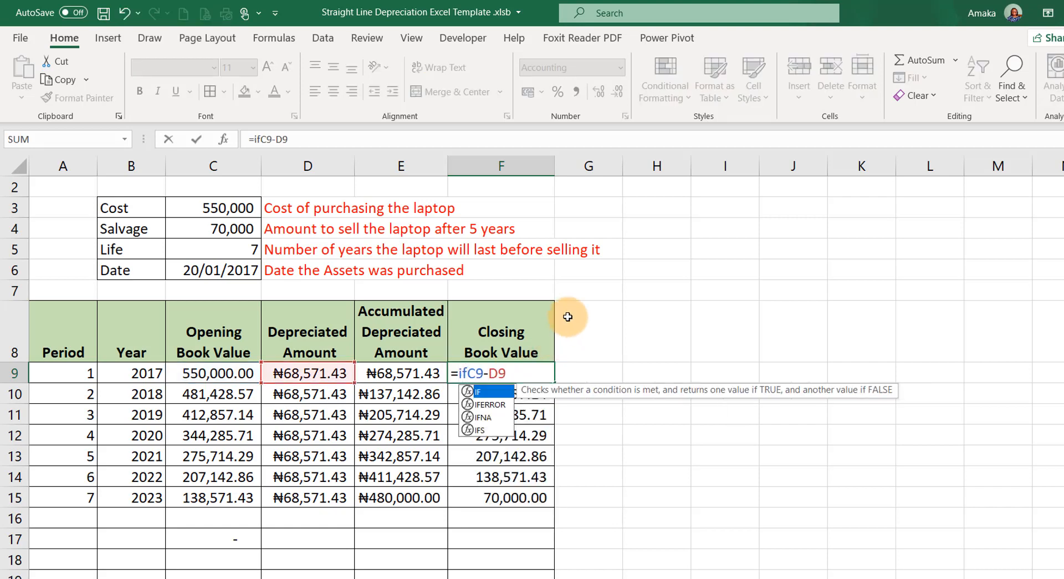
key(Tab)
text(count)
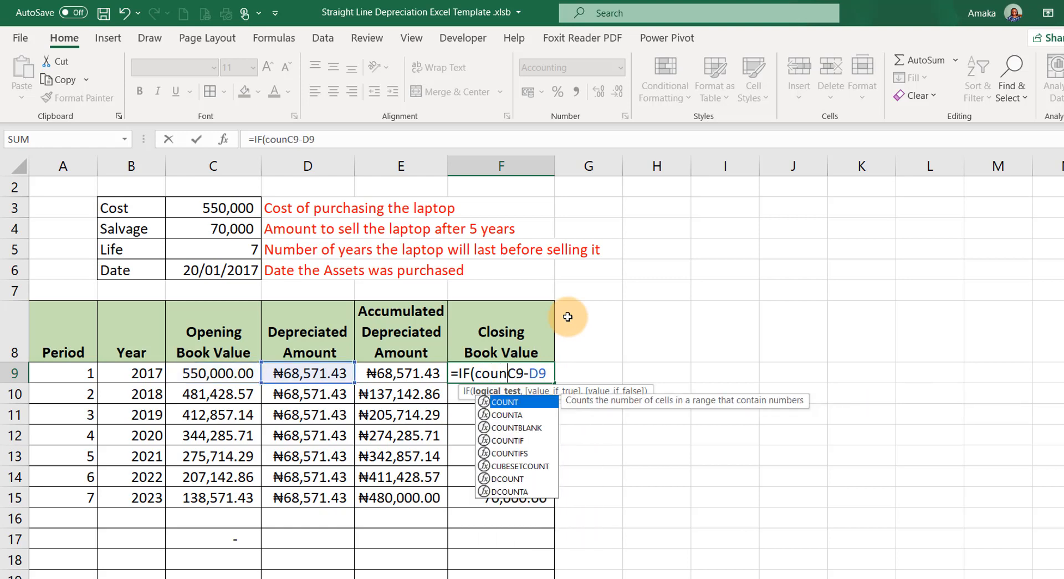
key(Tab)
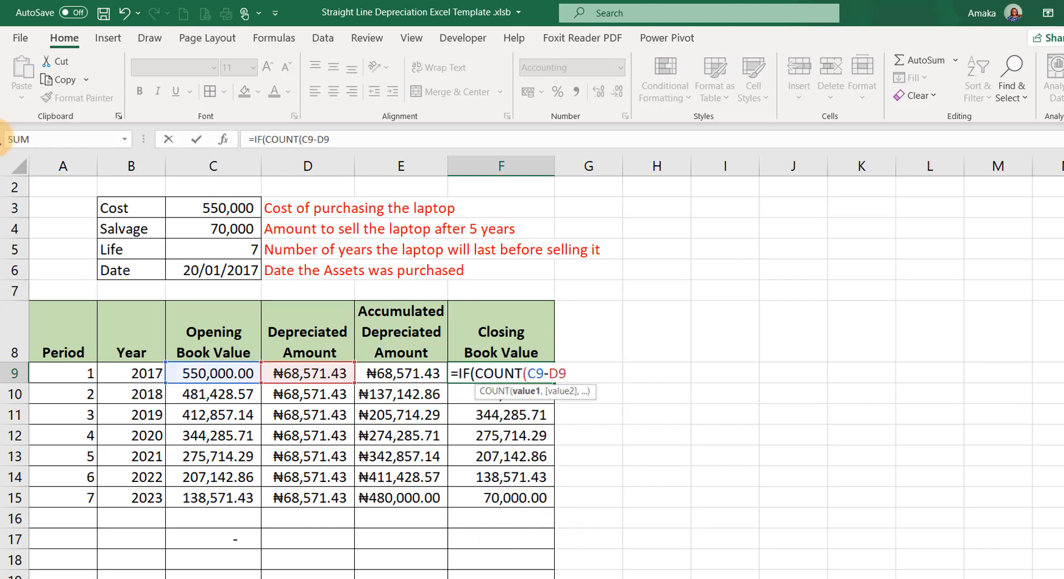
click(74, 372)
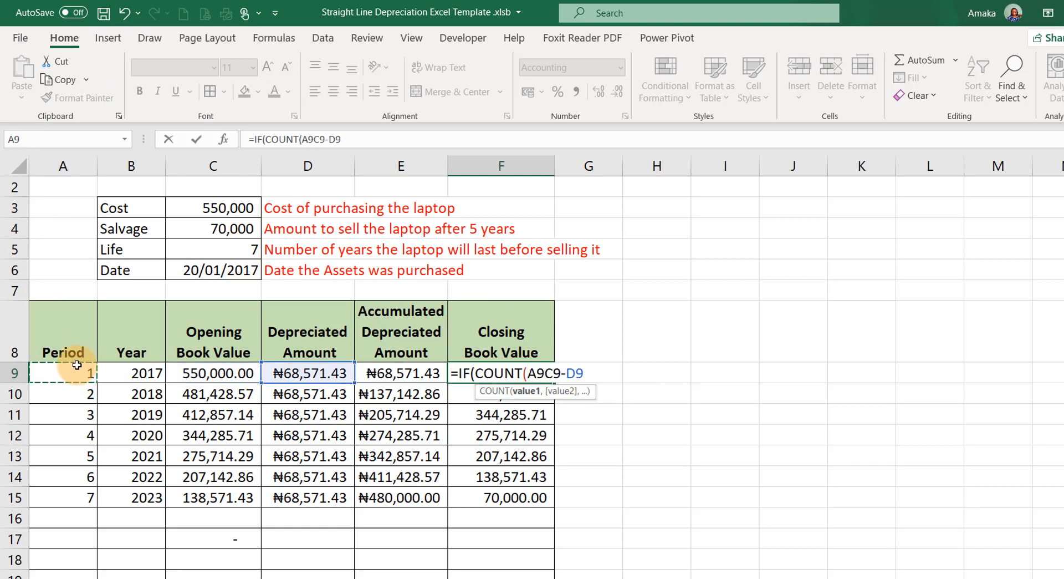
text())
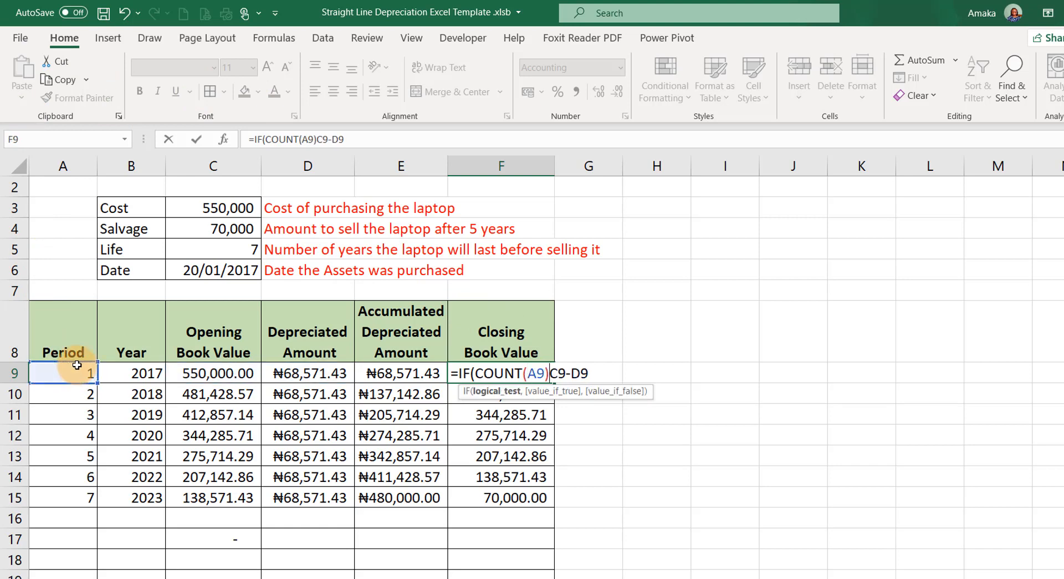
text(<)
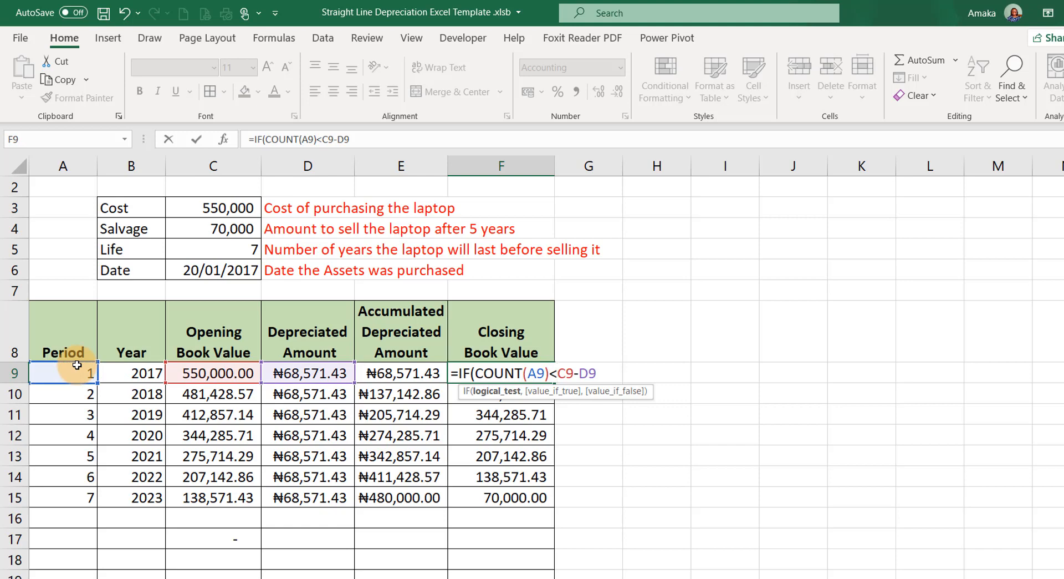
text(1,)
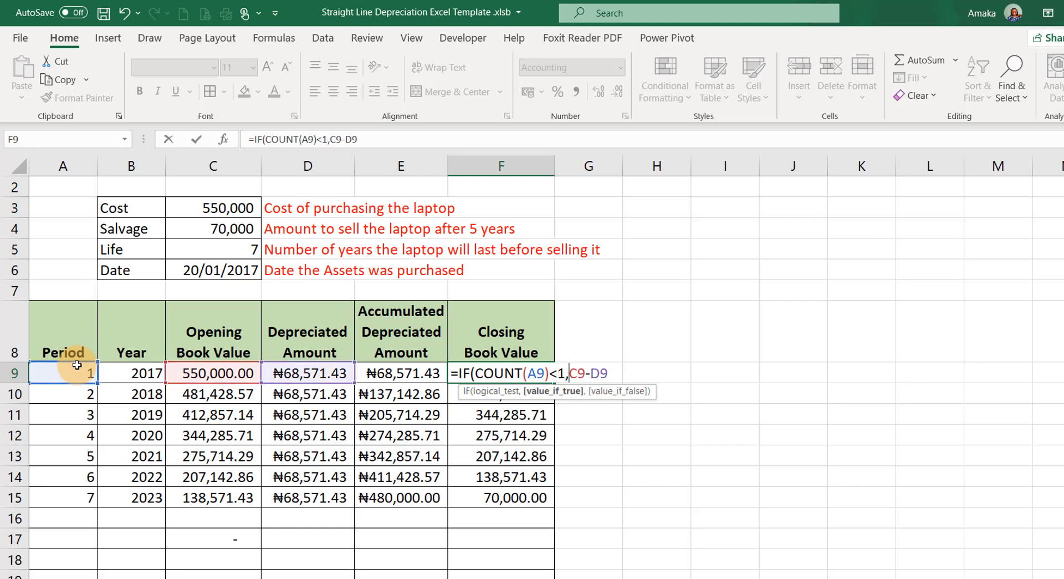
text("")
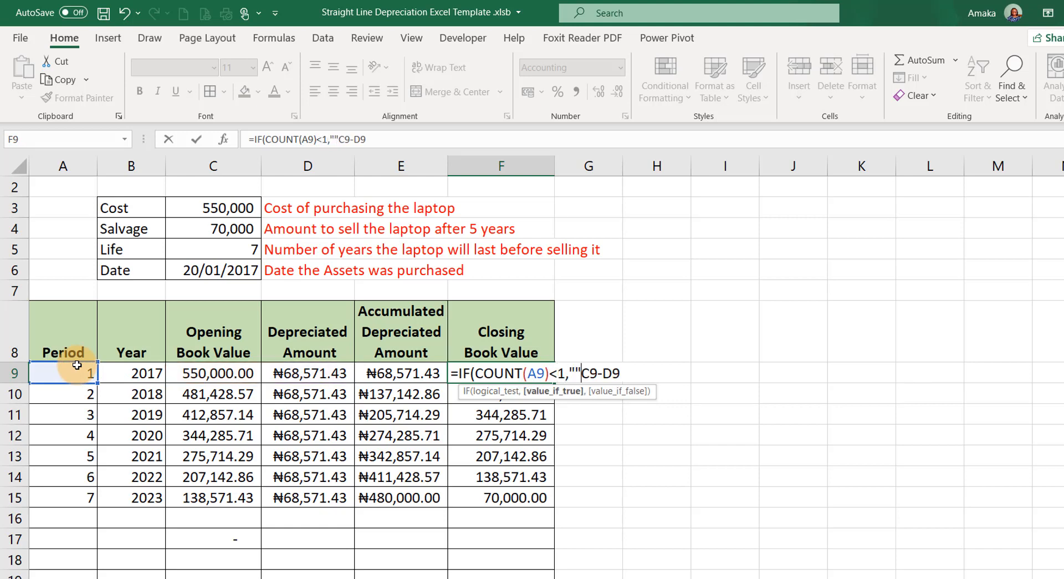
text(,C9-D9)
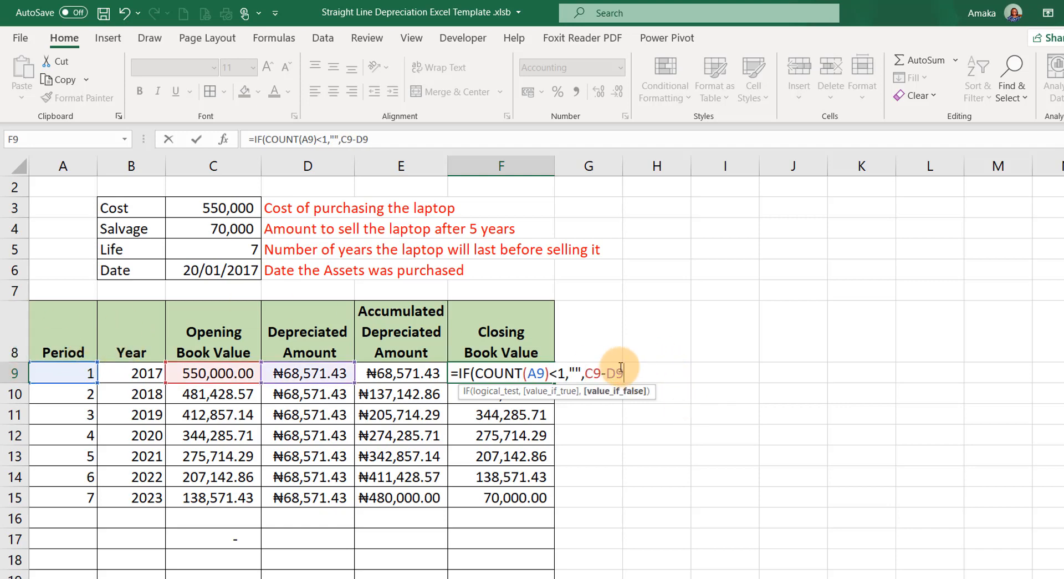
text())
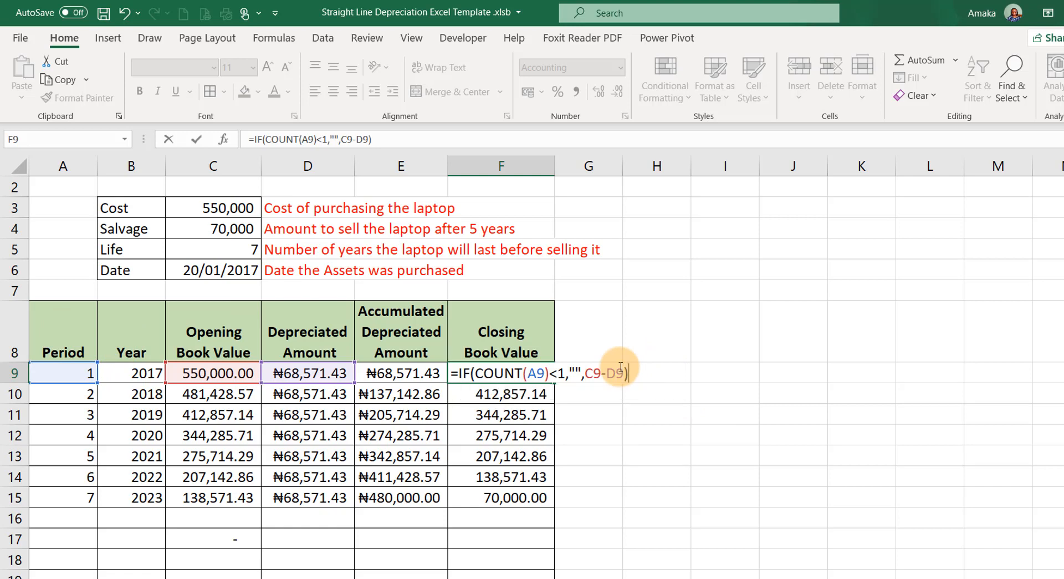
key(Return)
- Fill the Closing Book Value formula from F9 down through F28
click(538, 373)
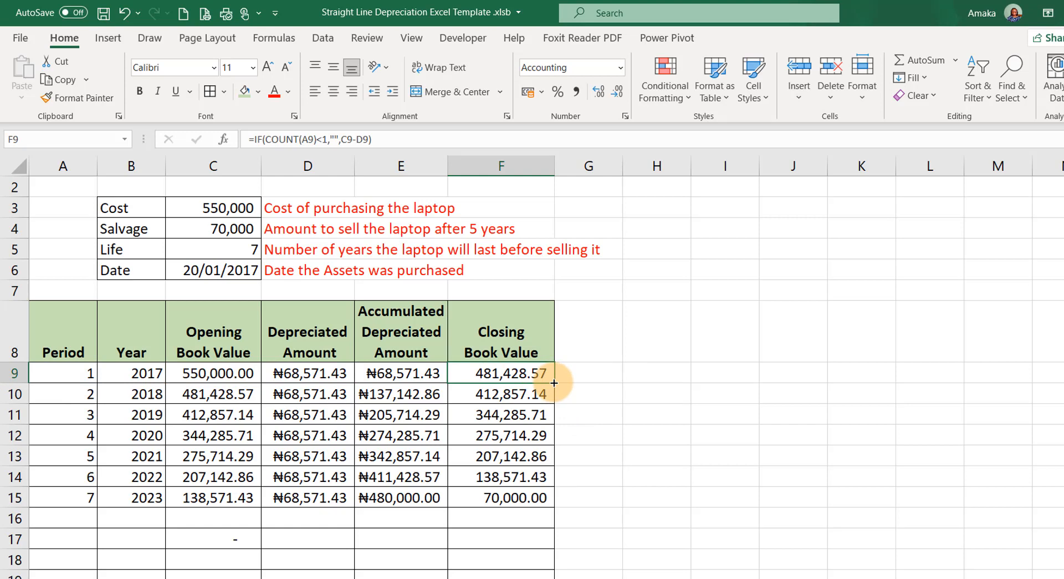
drag(554, 382, 486, 570)
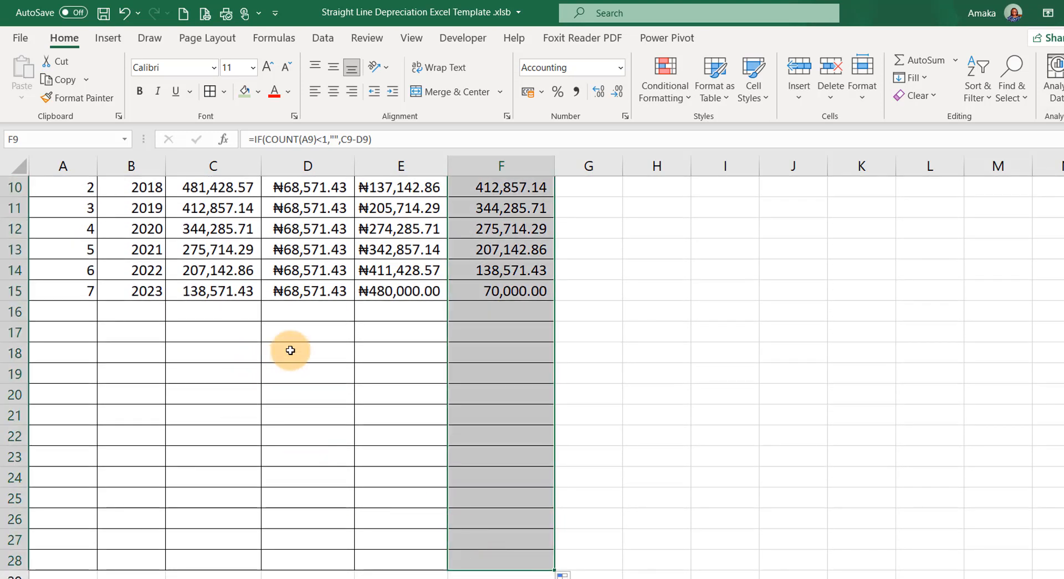
scroll(291, 350, up, 3)
- Examine the Opening Book Value, Depreciated Amount and Accumulated Depreciated Amount formulas, including those in the blank rows below the last period
click(292, 561)
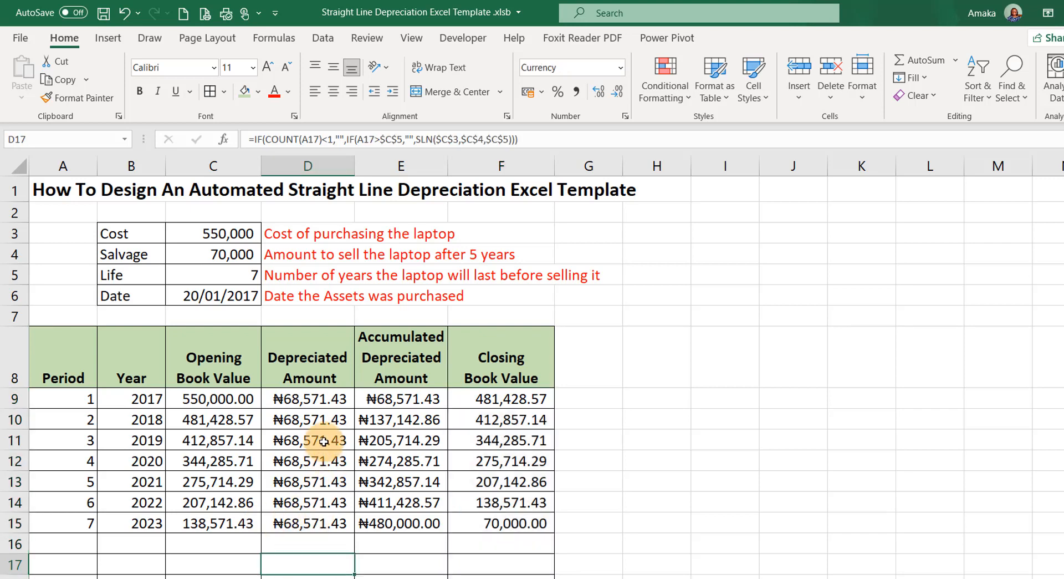
click(232, 397)
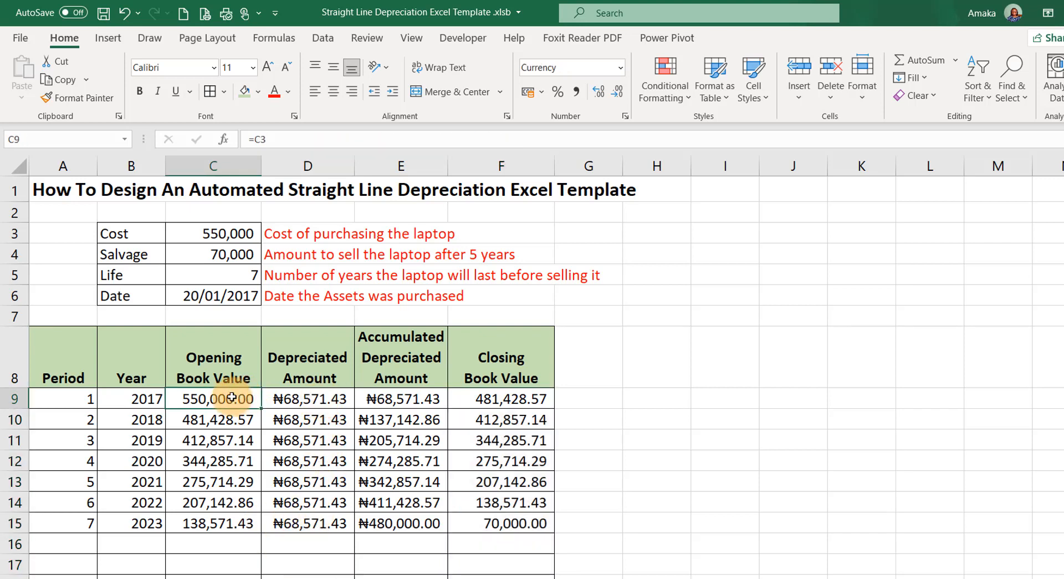
click(217, 416)
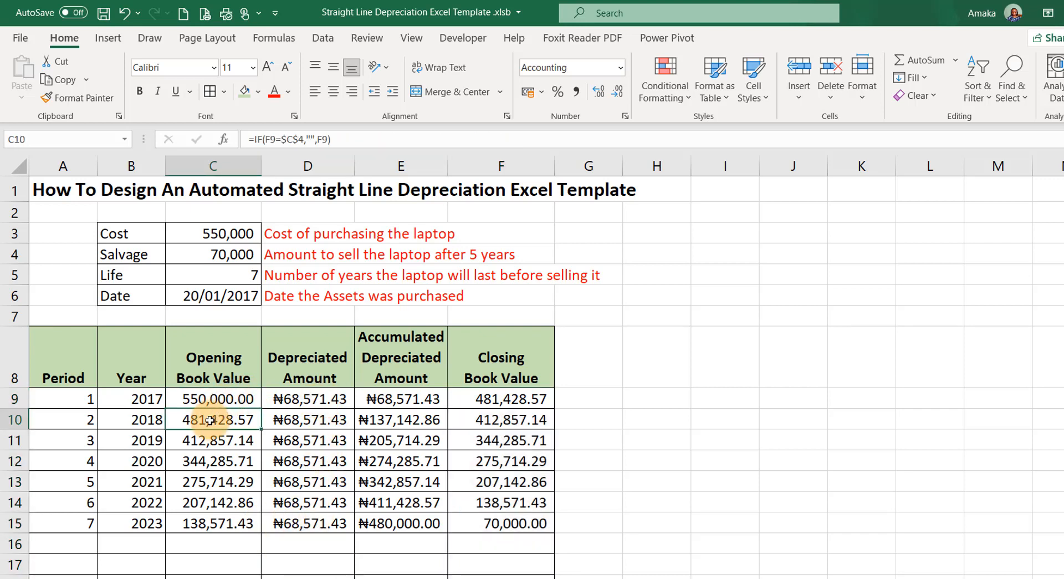
click(209, 538)
click(195, 563)
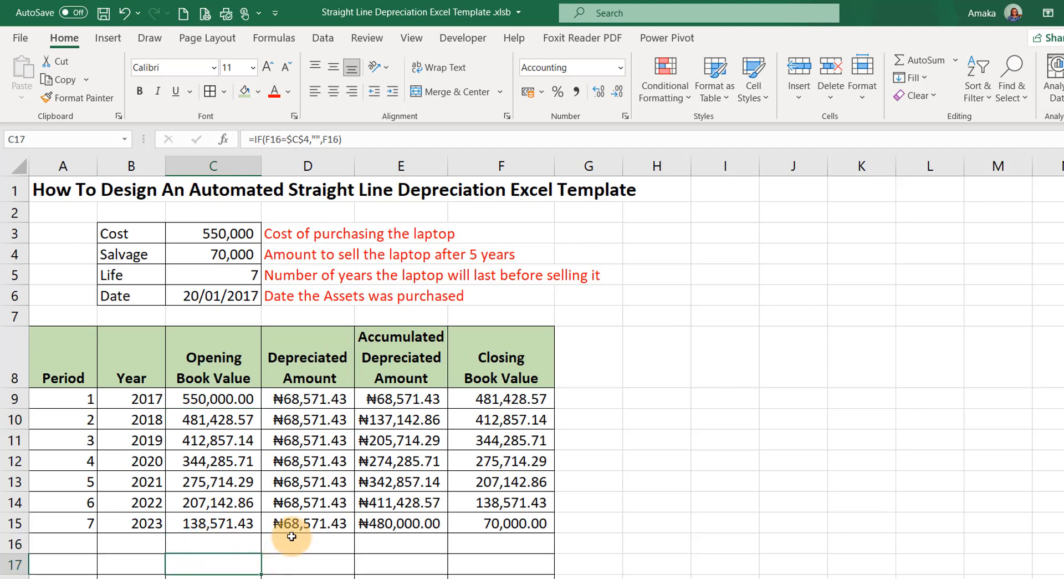
click(292, 536)
click(295, 577)
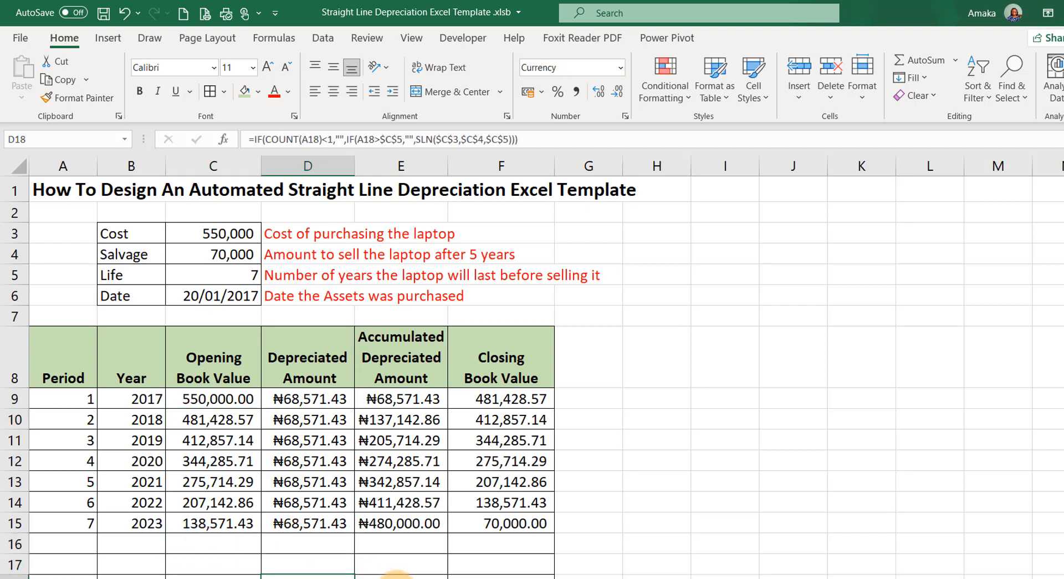
scroll(377, 555, down, 1)
click(397, 518)
scroll(399, 482, up, 1)
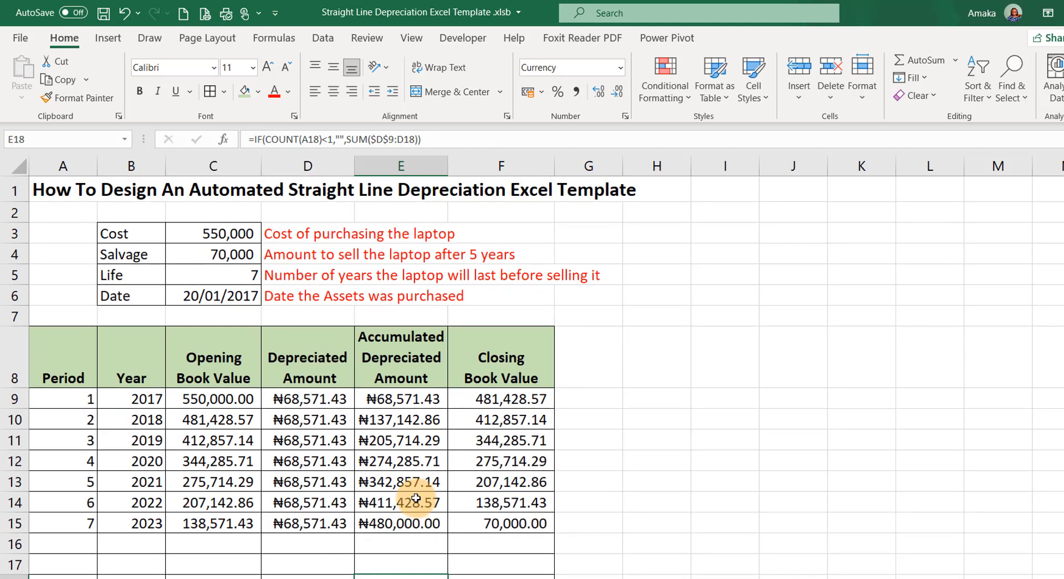
- Set the asset's Life in C5 to 10 years and review the depreciation schedule down to its last row
click(240, 272)
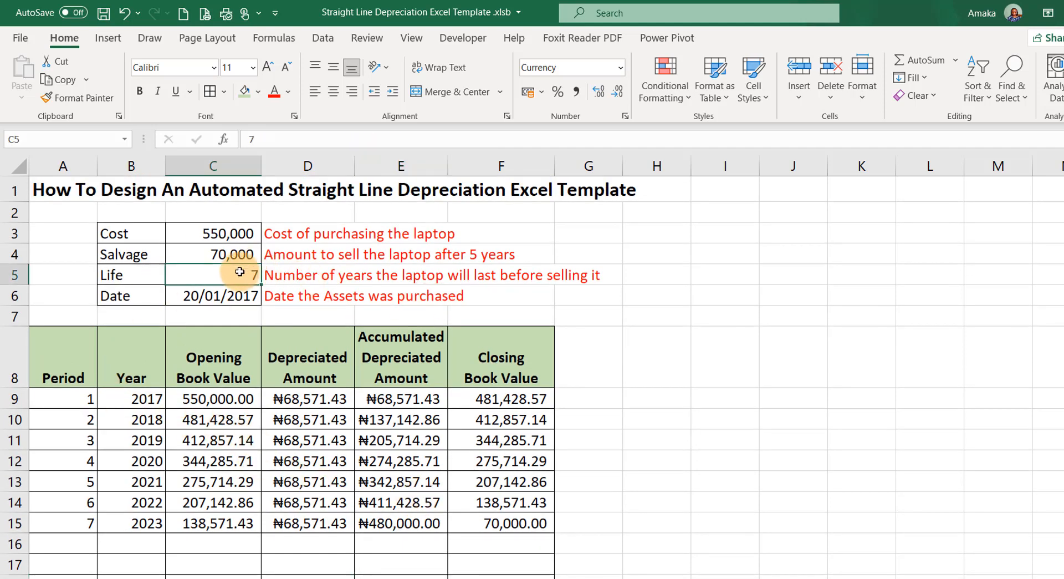
text(10)
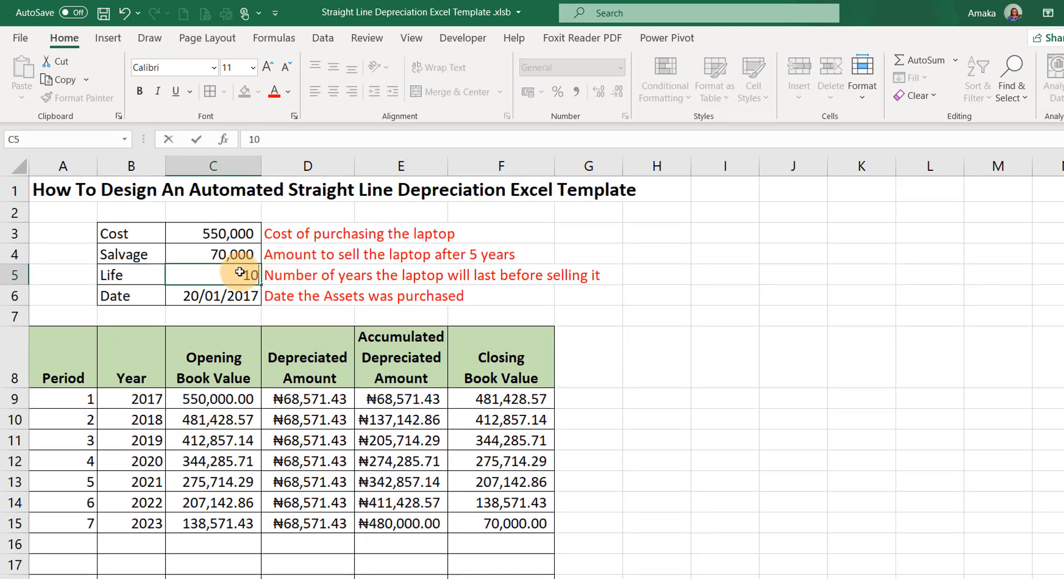
key(Return)
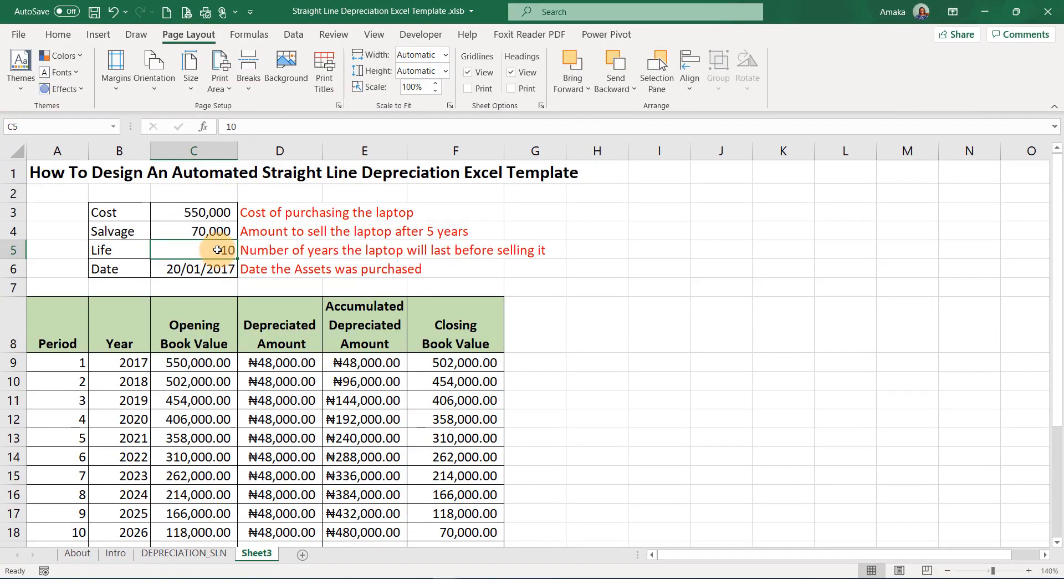
scroll(231, 333, down, 4)
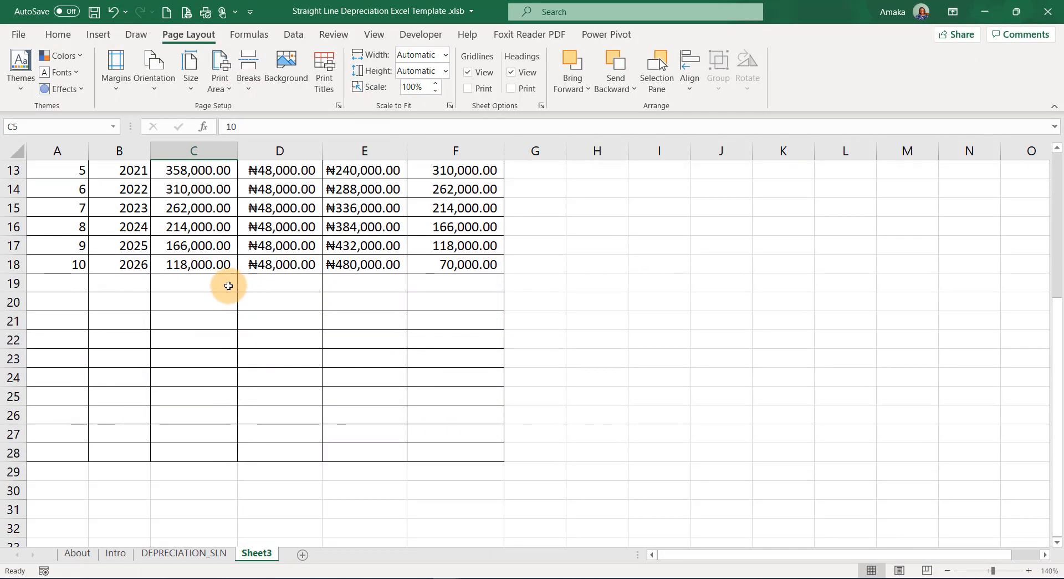
scroll(225, 277, up, 3)
scroll(219, 191, up, 1)
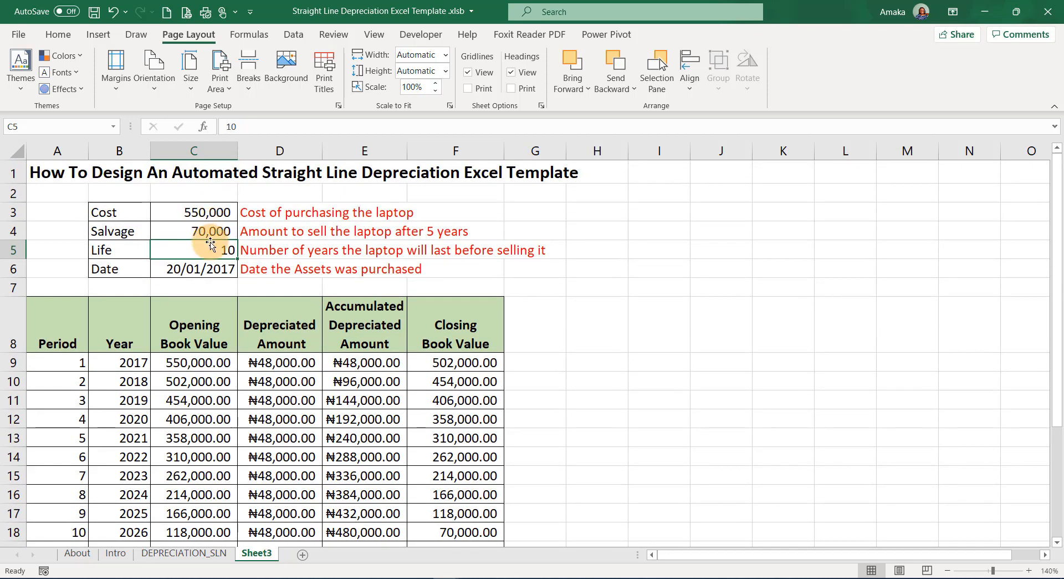
- Test the template with a Life of 15 years in C5 and check the schedule through its final period
text(15)
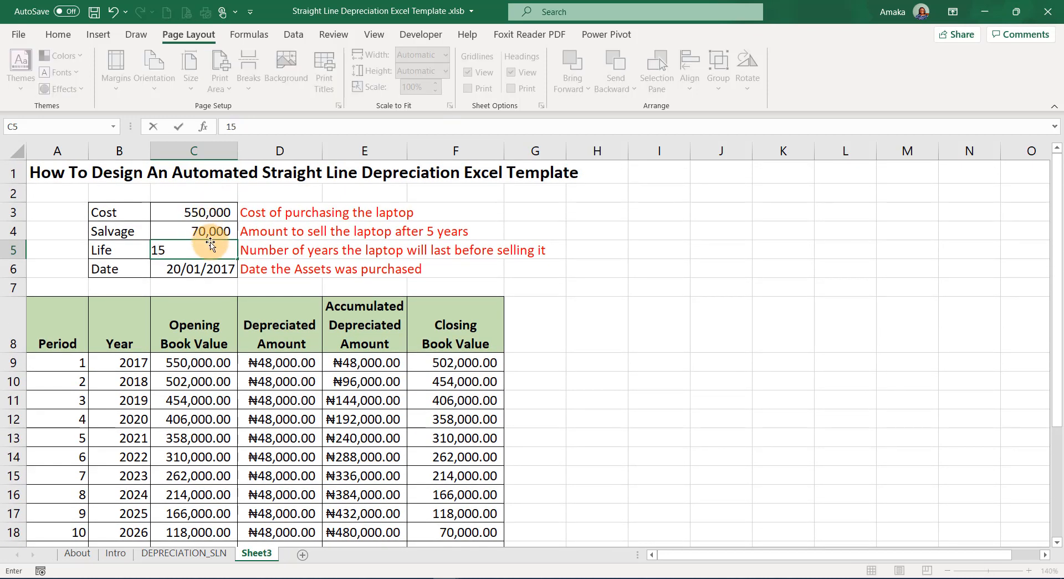
key(Return)
scroll(237, 408, down, 4)
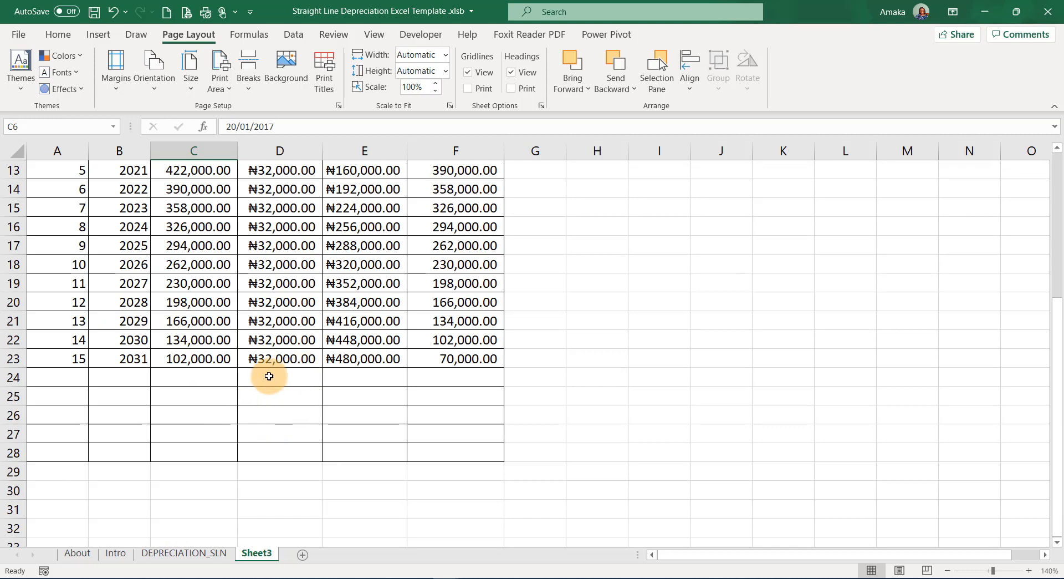
scroll(233, 372, up, 1)
scroll(201, 371, up, 4)
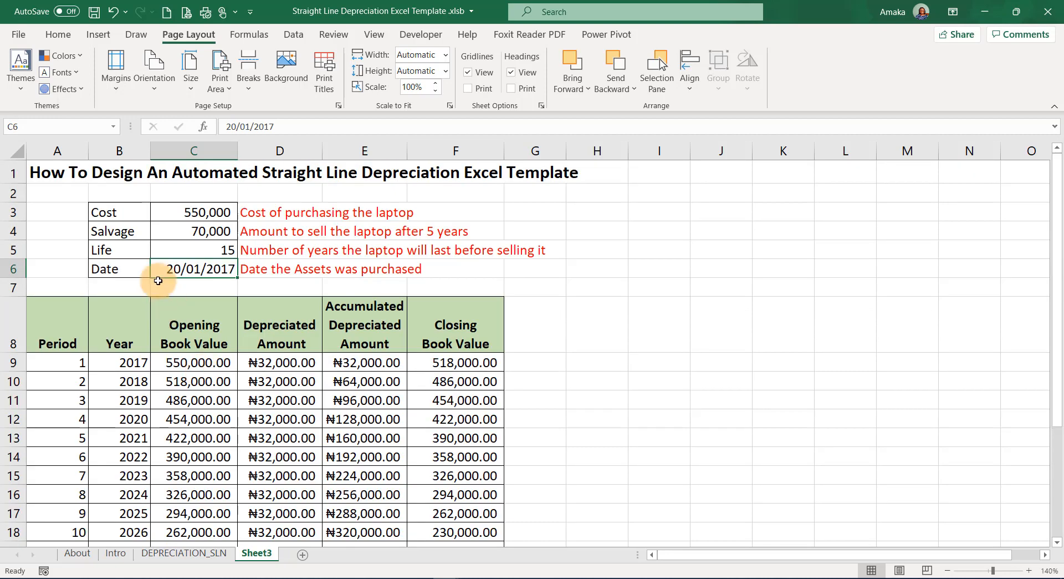
- Set the Life in C5 to 20 years and check every period row of the depreciation table
click(191, 249)
text(20)
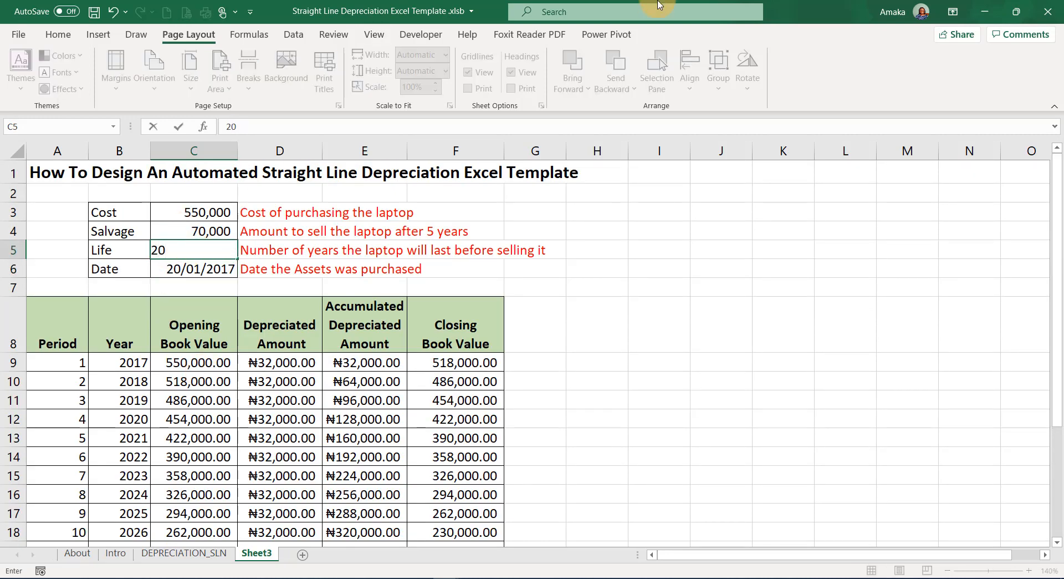
key(Return)
scroll(656, 91, down, 4)
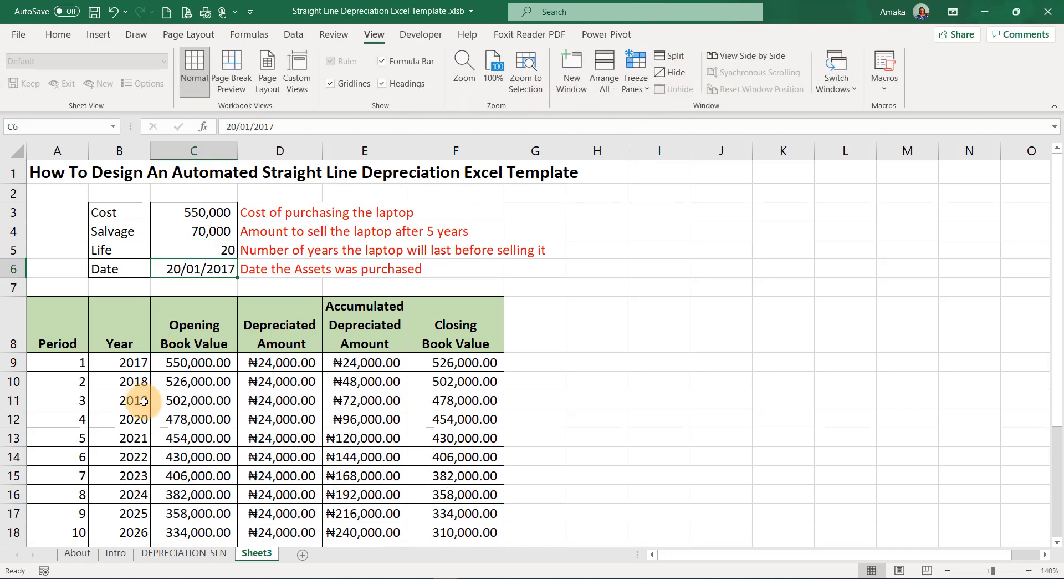
scroll(231, 431, down, 4)
scroll(311, 394, up, 4)
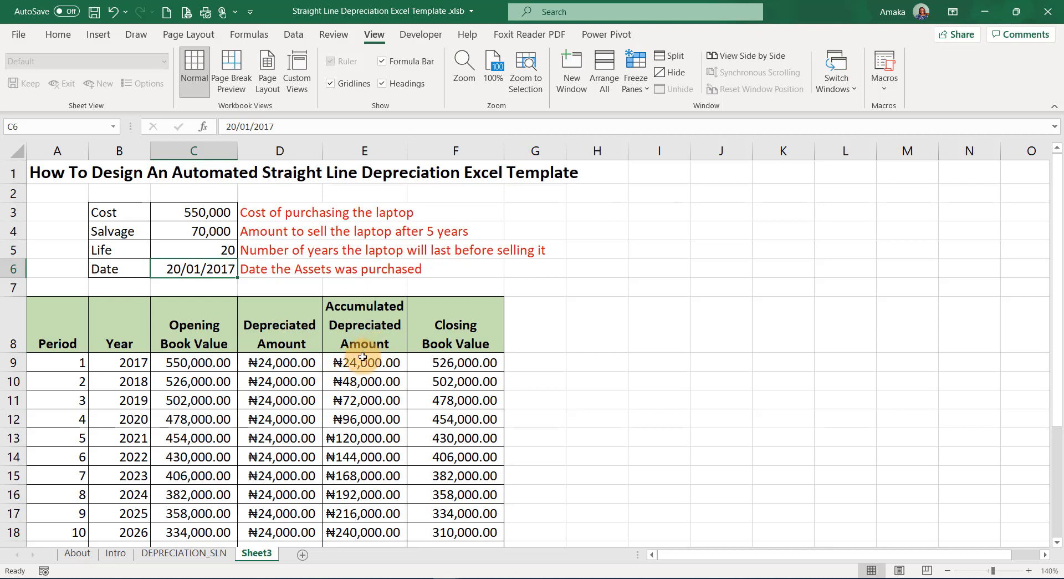
click(354, 372)
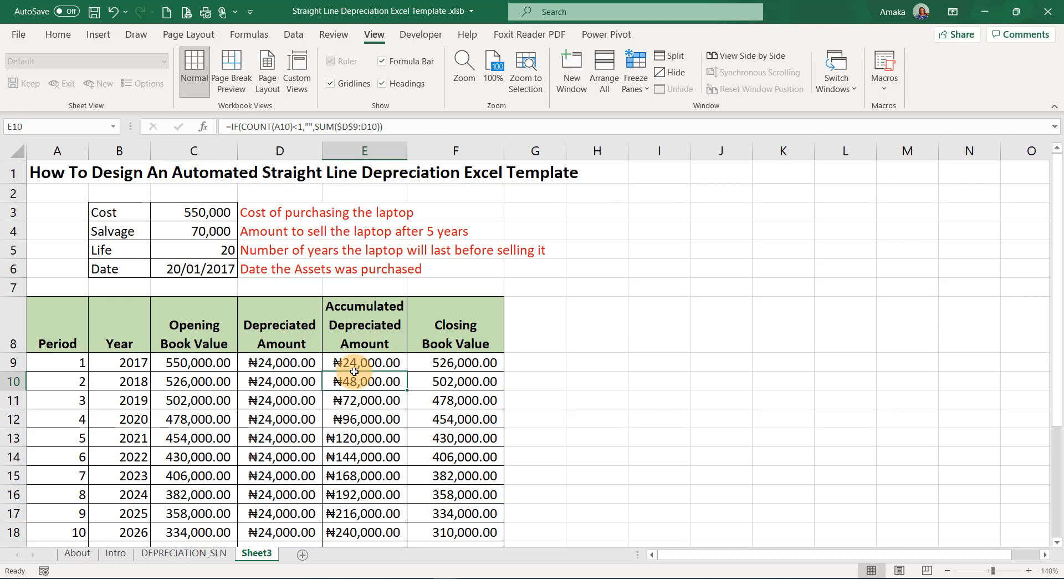